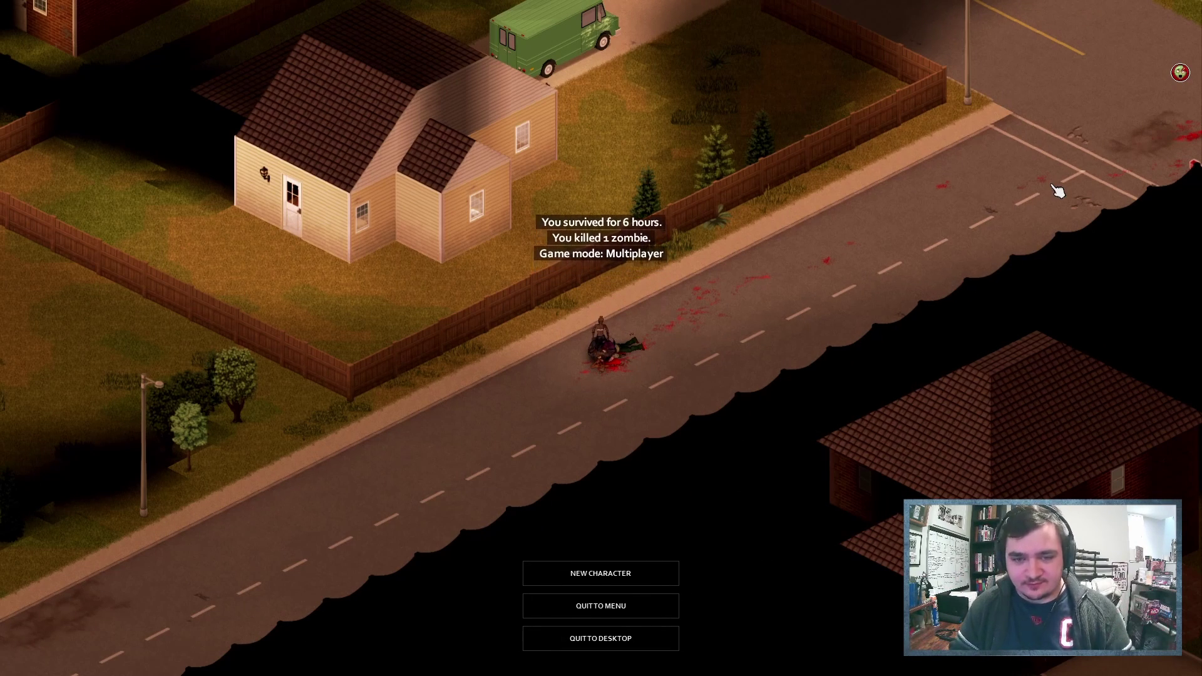
# - Create a new character and keep Muldraugh, KY as the spawn location
pyautogui.click(608, 585)
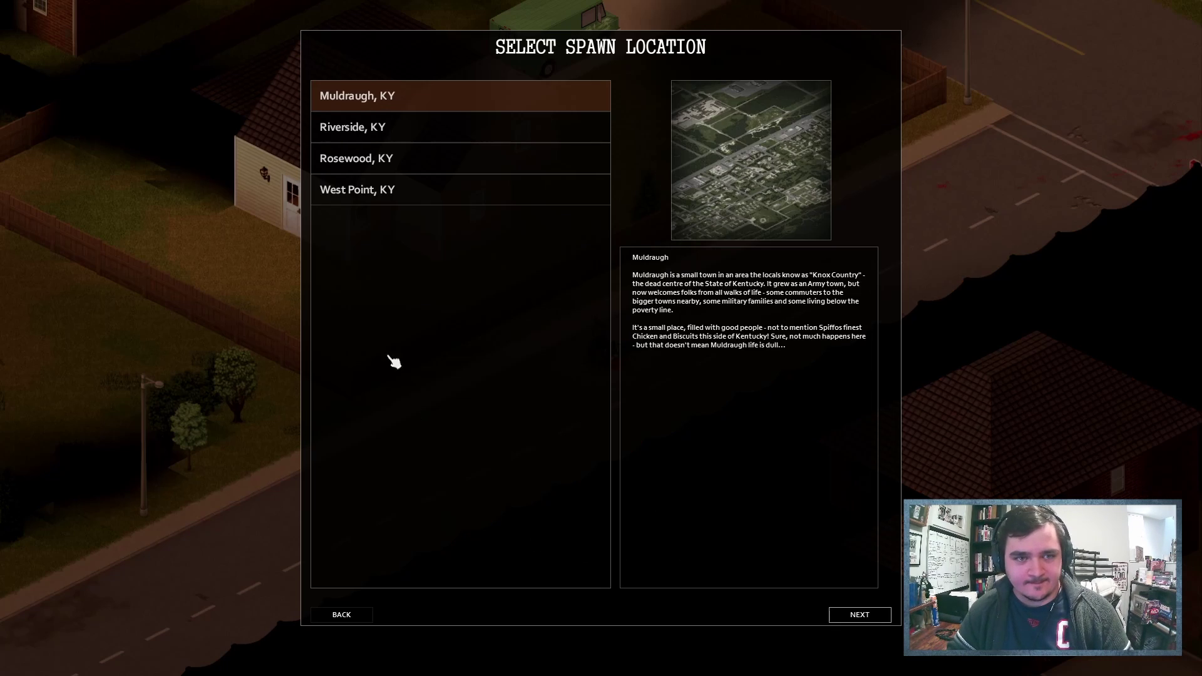
pyautogui.click(860, 616)
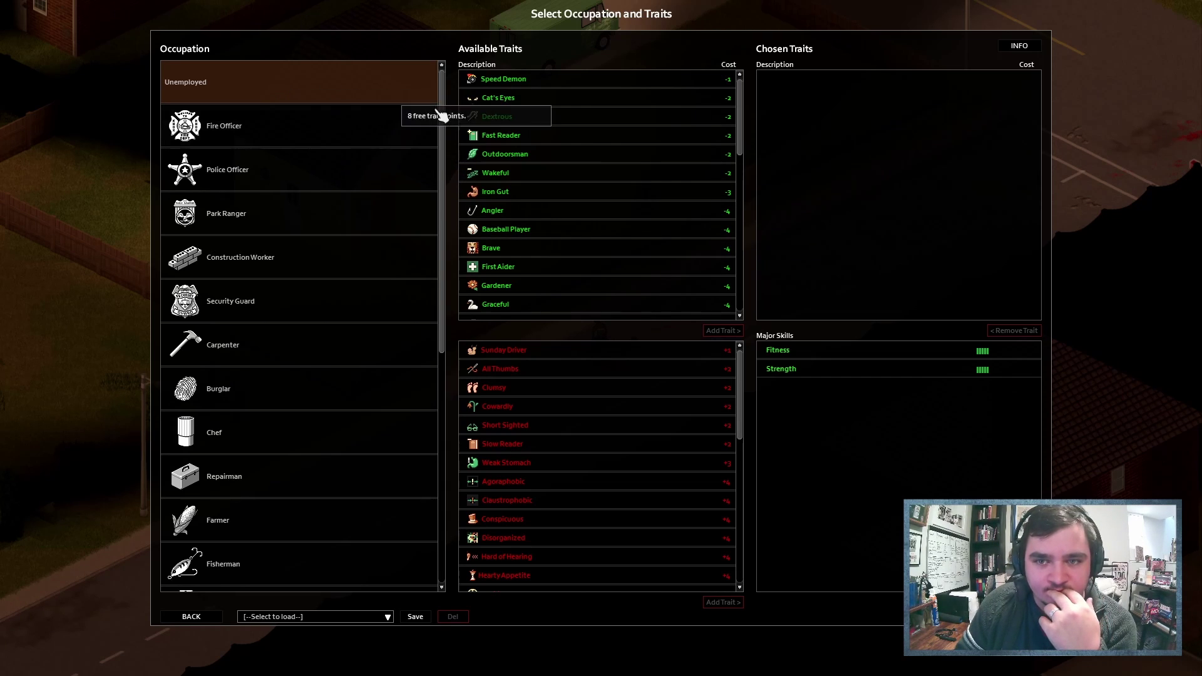
# - Select the Dextrous trait in the Available Traits list
pyautogui.click(532, 121)
pyautogui.scroll(-3, 641, 201)
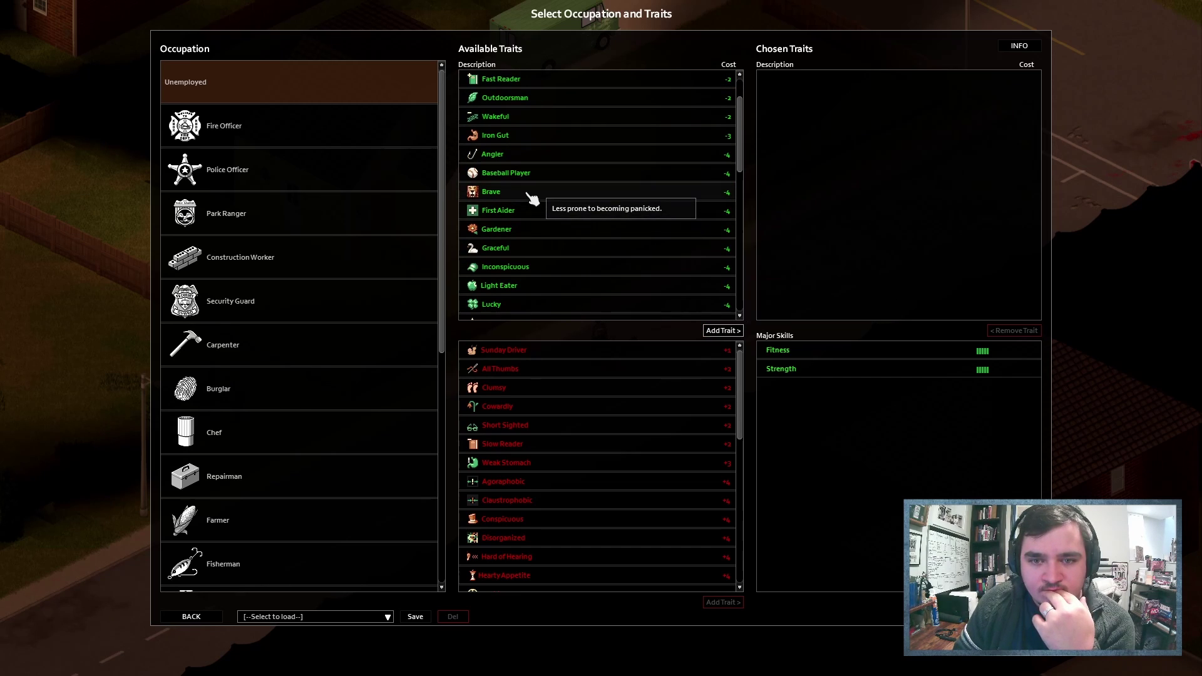
pyautogui.scroll(-1, 535, 181)
pyautogui.scroll(-2, 537, 197)
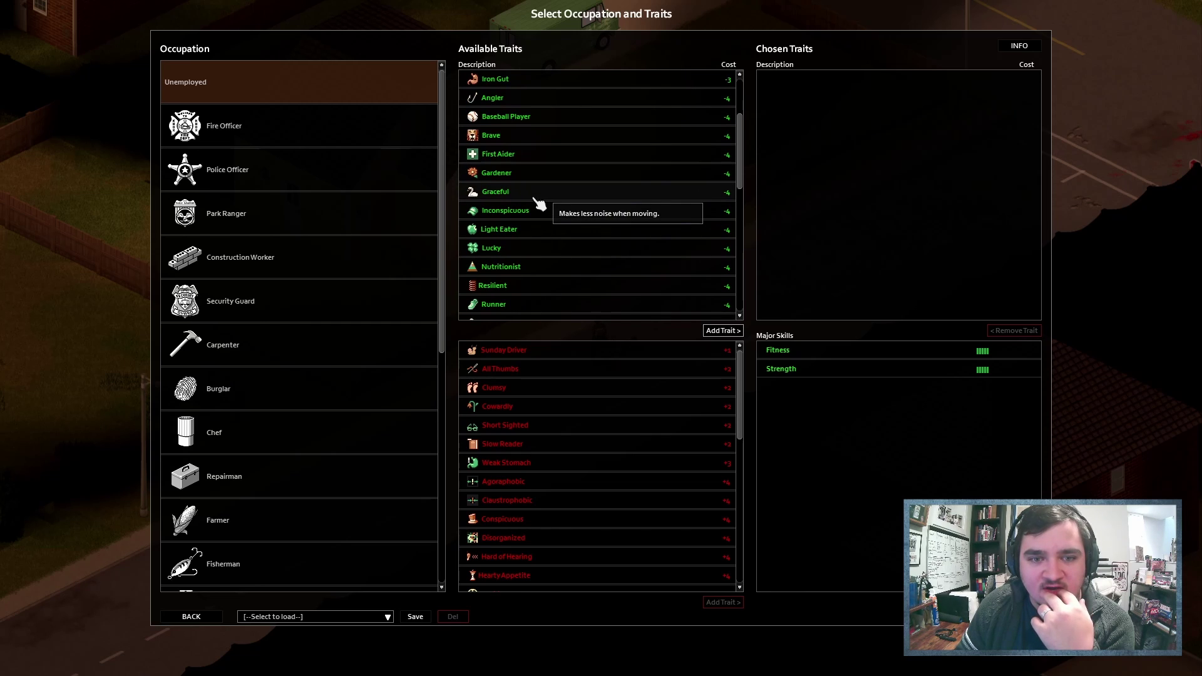
pyautogui.scroll(-1, 539, 204)
pyautogui.scroll(-1, 537, 234)
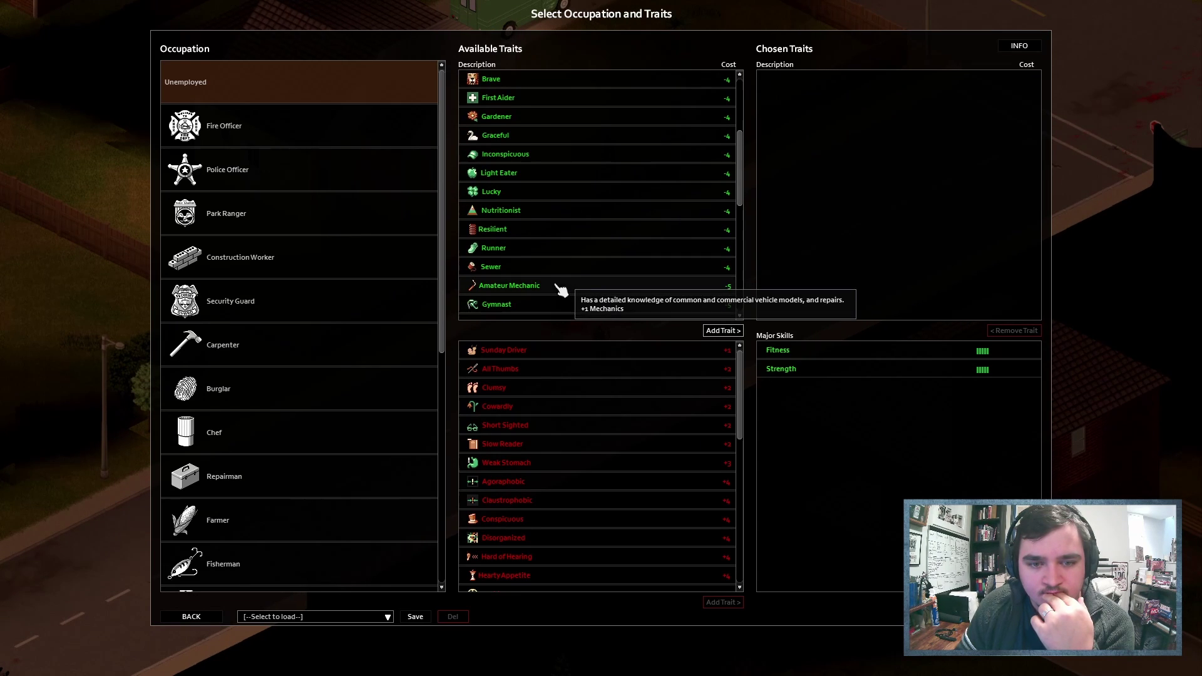
pyautogui.scroll(-2, 560, 291)
pyautogui.scroll(-2, 551, 281)
pyautogui.scroll(-2, 547, 272)
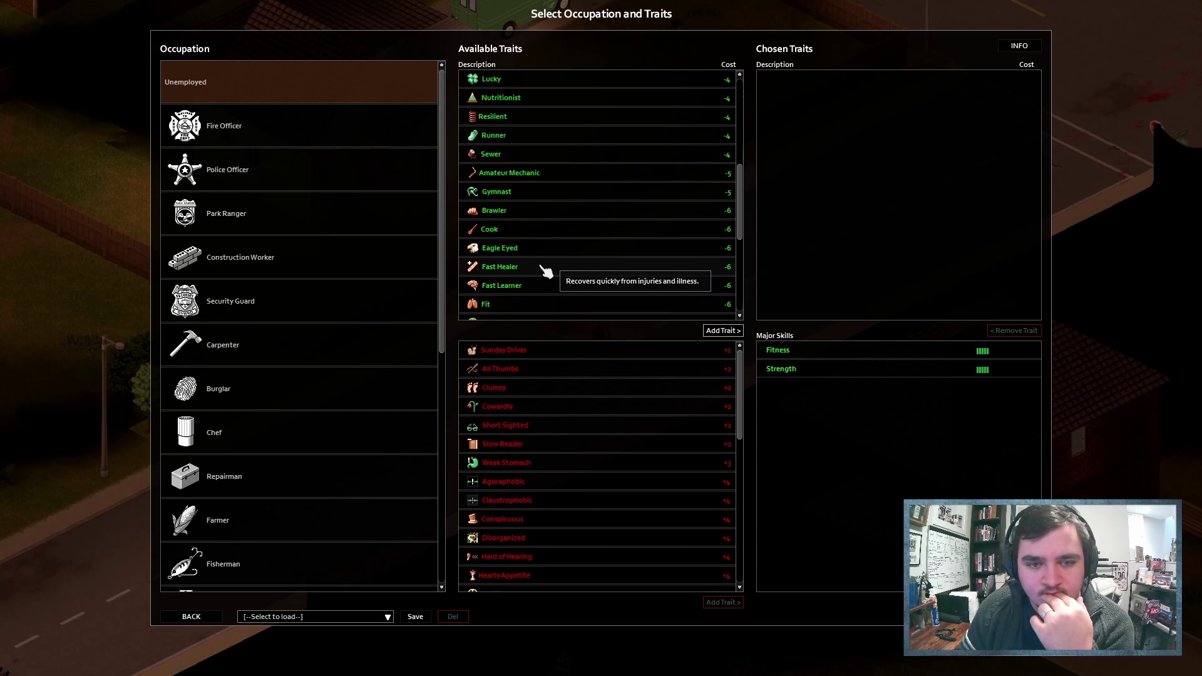
pyautogui.scroll(-1, 547, 271)
pyautogui.scroll(-1, 545, 268)
pyautogui.scroll(-1, 541, 260)
pyautogui.scroll(-3, 537, 282)
pyautogui.scroll(-4, 541, 296)
pyautogui.scroll(-3, 537, 301)
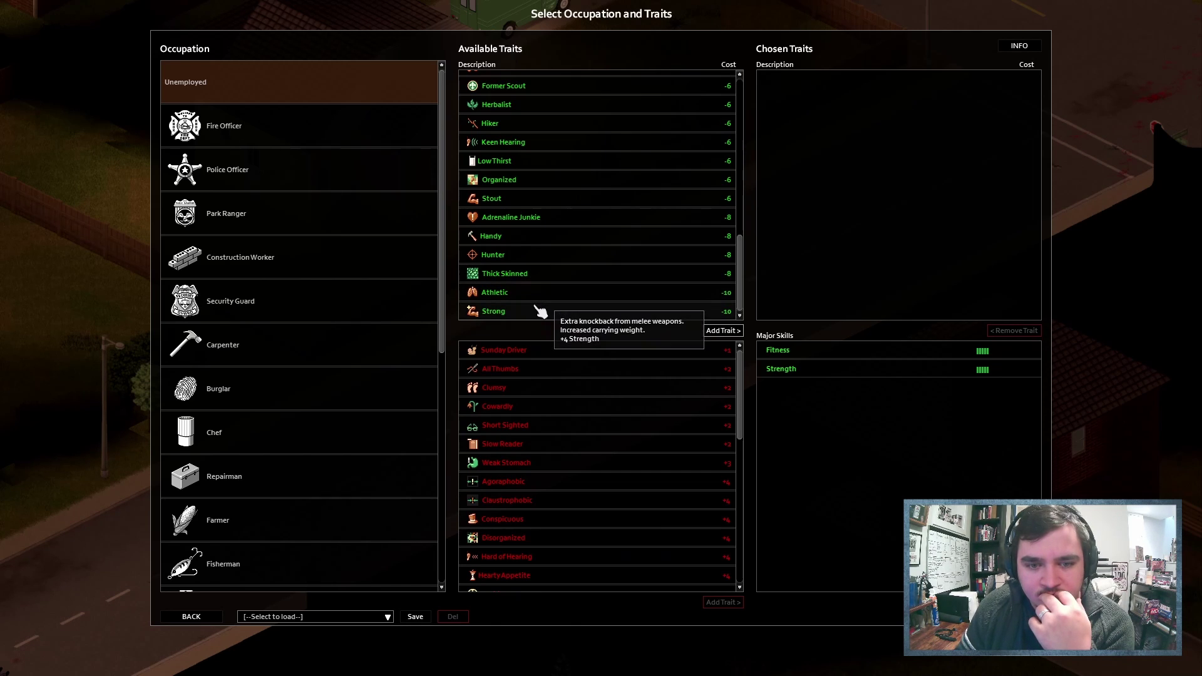
pyautogui.scroll(3, 548, 264)
pyautogui.scroll(4, 548, 268)
pyautogui.scroll(4, 547, 262)
pyautogui.scroll(4, 557, 228)
pyautogui.scroll(3, 555, 226)
pyautogui.scroll(3, 545, 188)
pyautogui.scroll(2, 549, 140)
pyautogui.scroll(2, 559, 118)
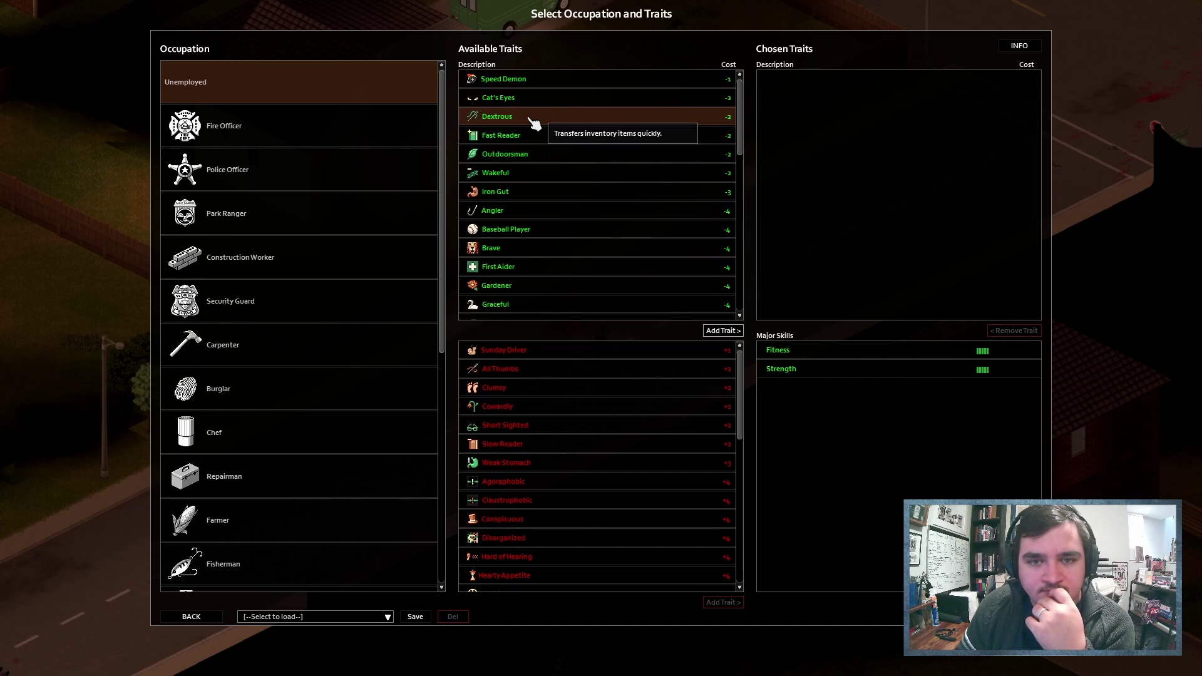
# - Add the Dextrous and Inconspicuous traits to the chosen traits
pyautogui.click(730, 333)
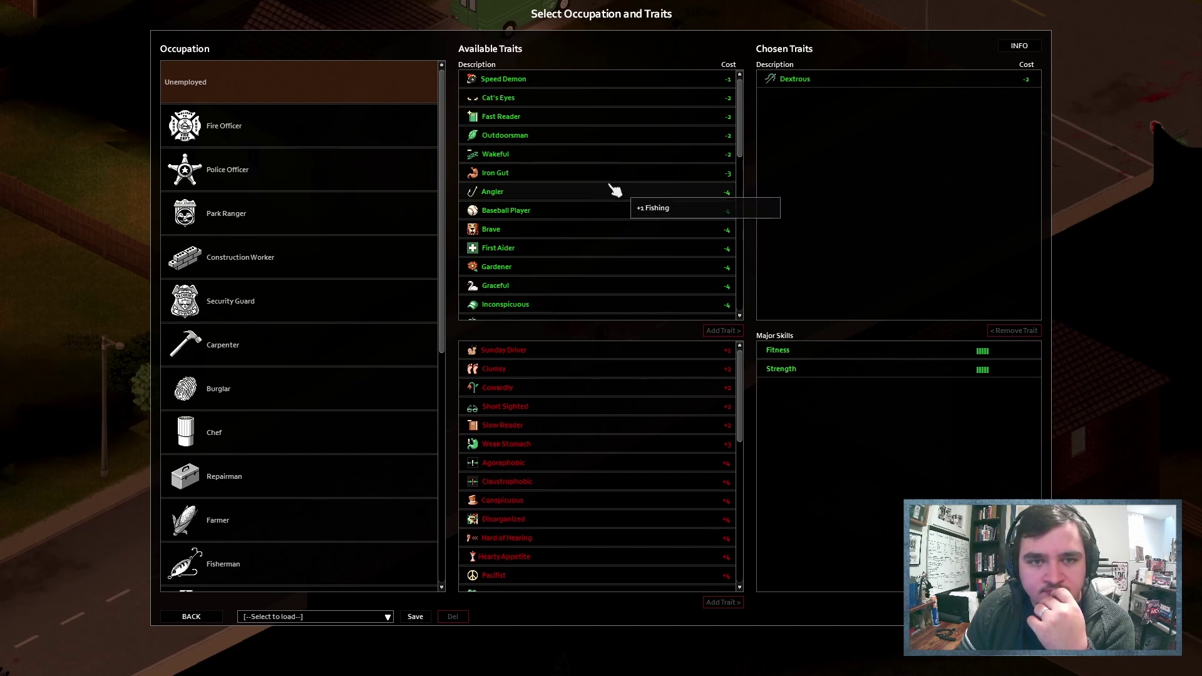
pyautogui.scroll(-2, 620, 195)
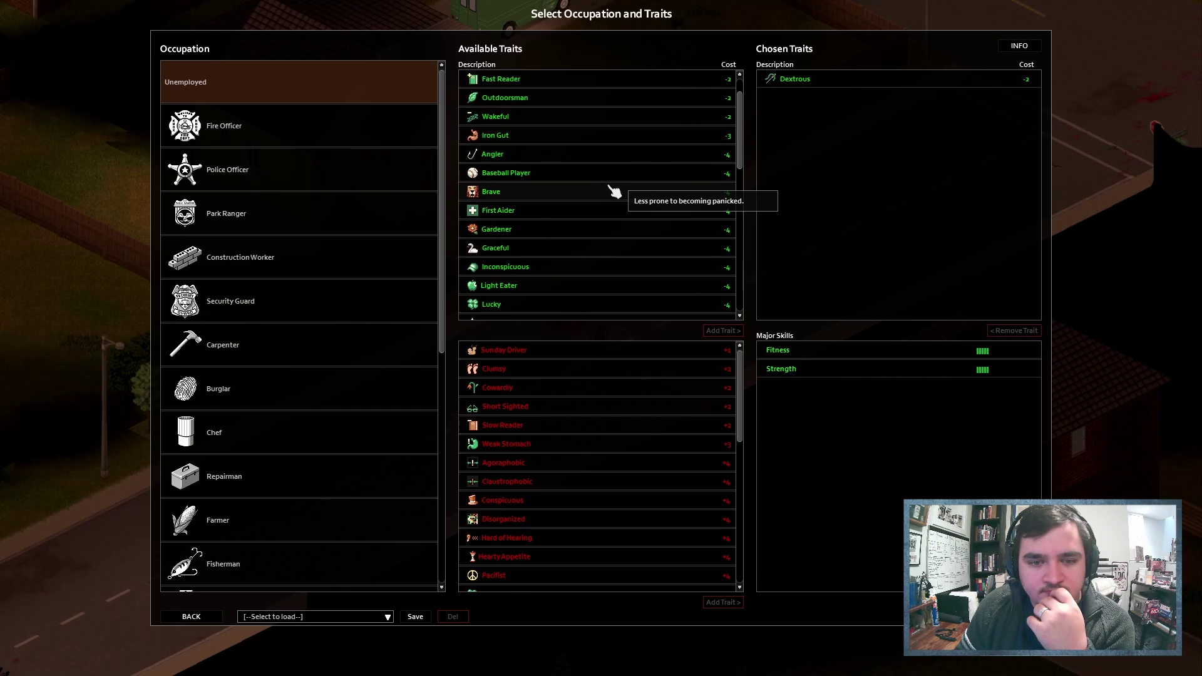
pyautogui.click(584, 273)
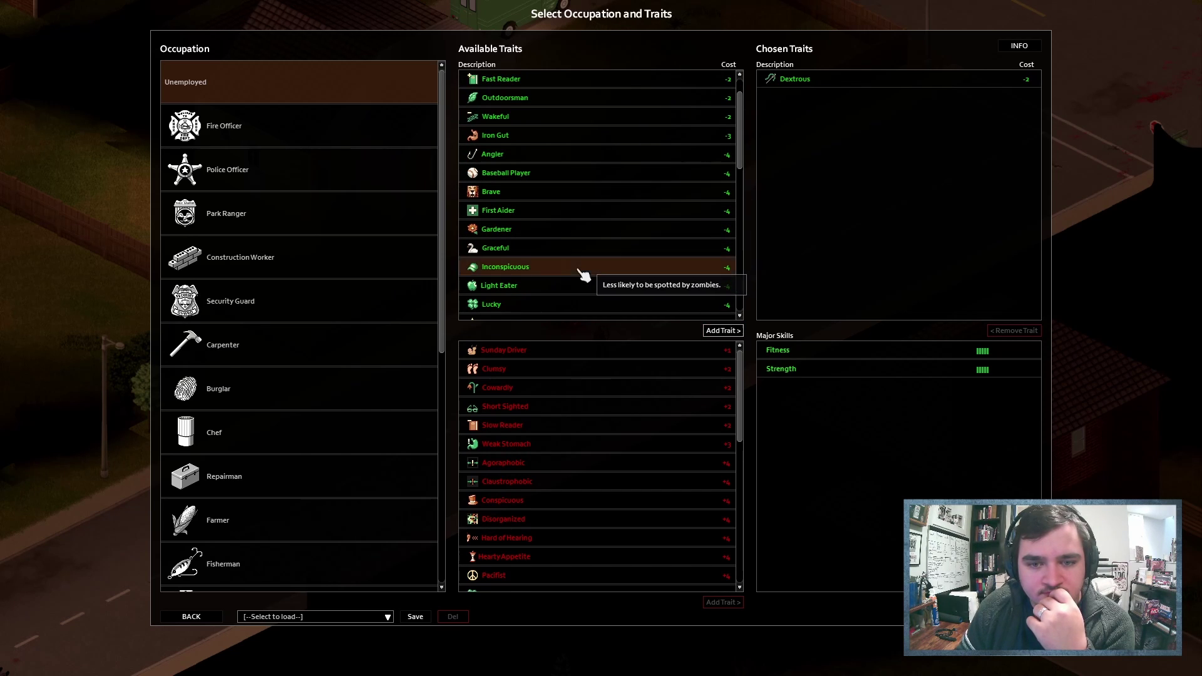
pyautogui.click(717, 334)
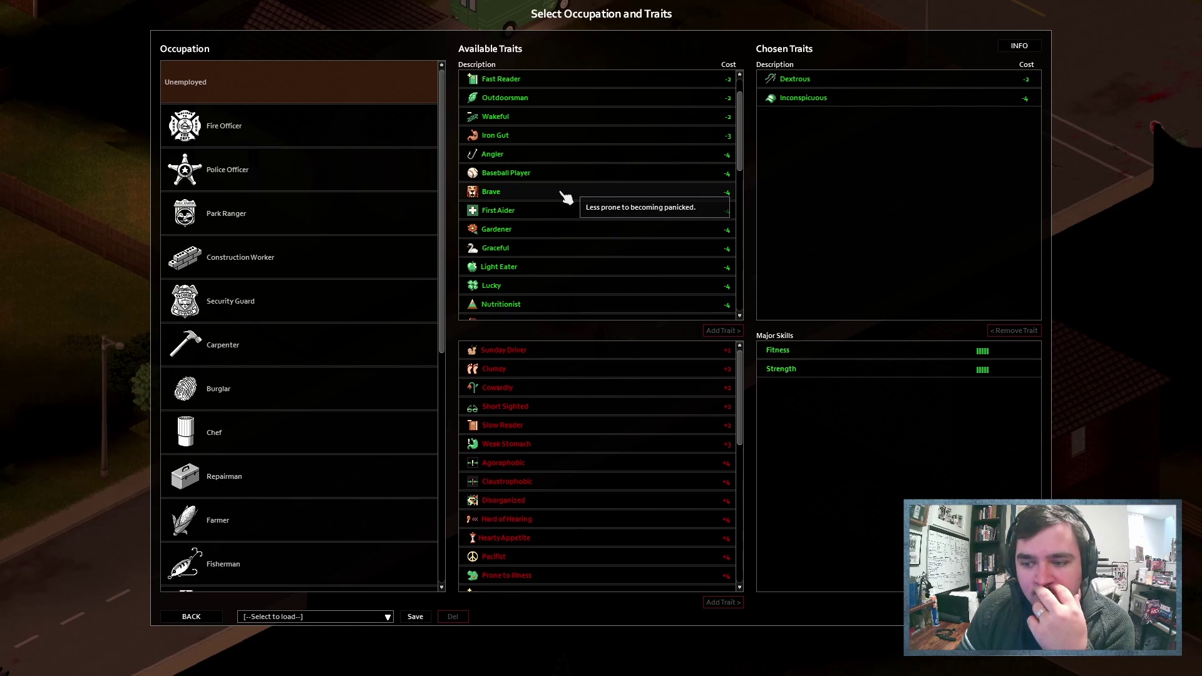
pyautogui.scroll(1, 566, 197)
pyautogui.scroll(1, 566, 197)
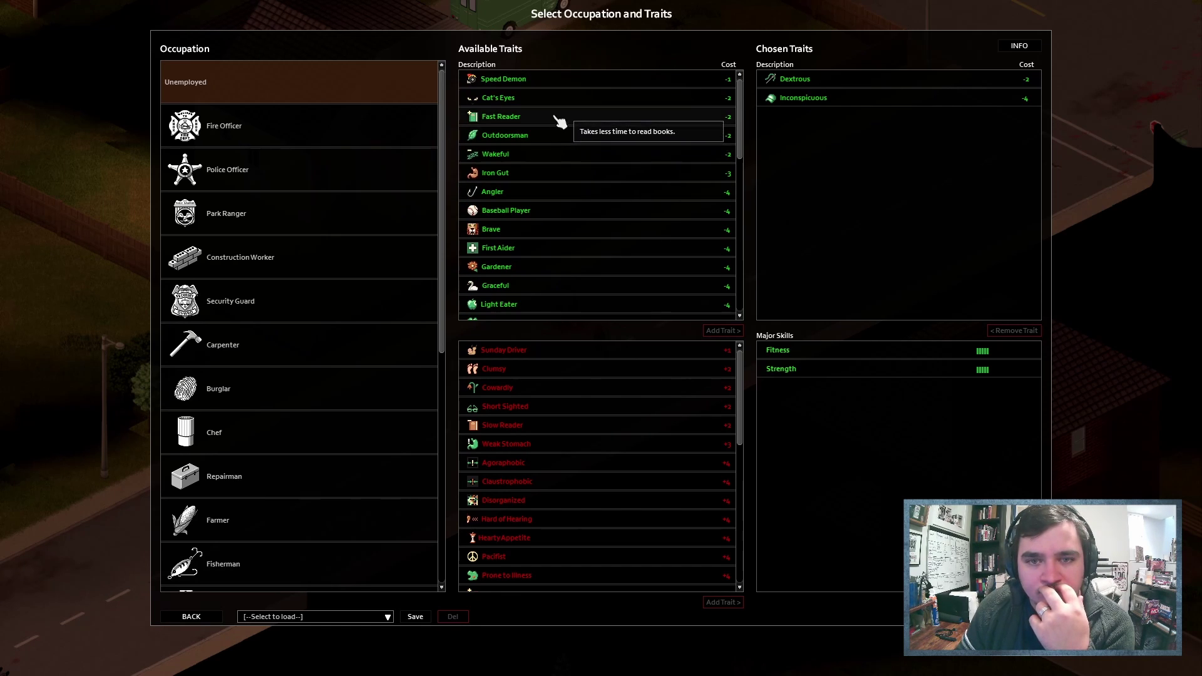
# - Add the Wakeful trait and finish trait selection
pyautogui.click(573, 157)
pyautogui.click(723, 330)
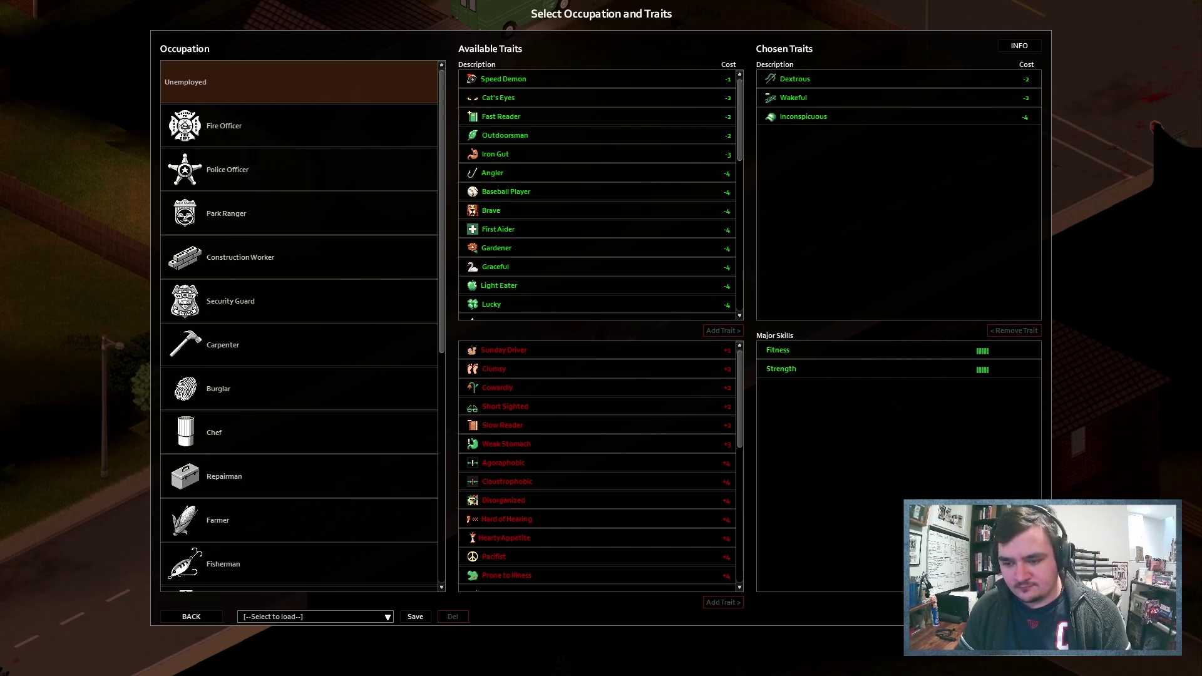
pyautogui.click(1019, 617)
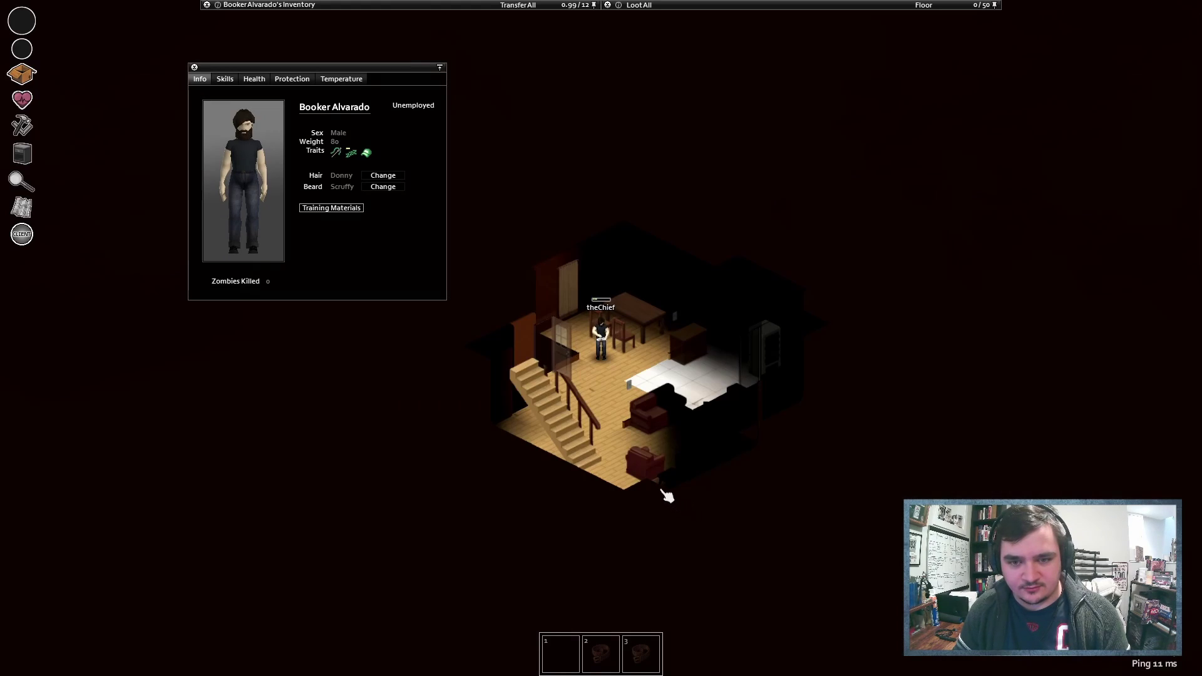
# - Check the town map, then walk past the stairs to the living-room shelves by the TV
pyautogui.press('m')
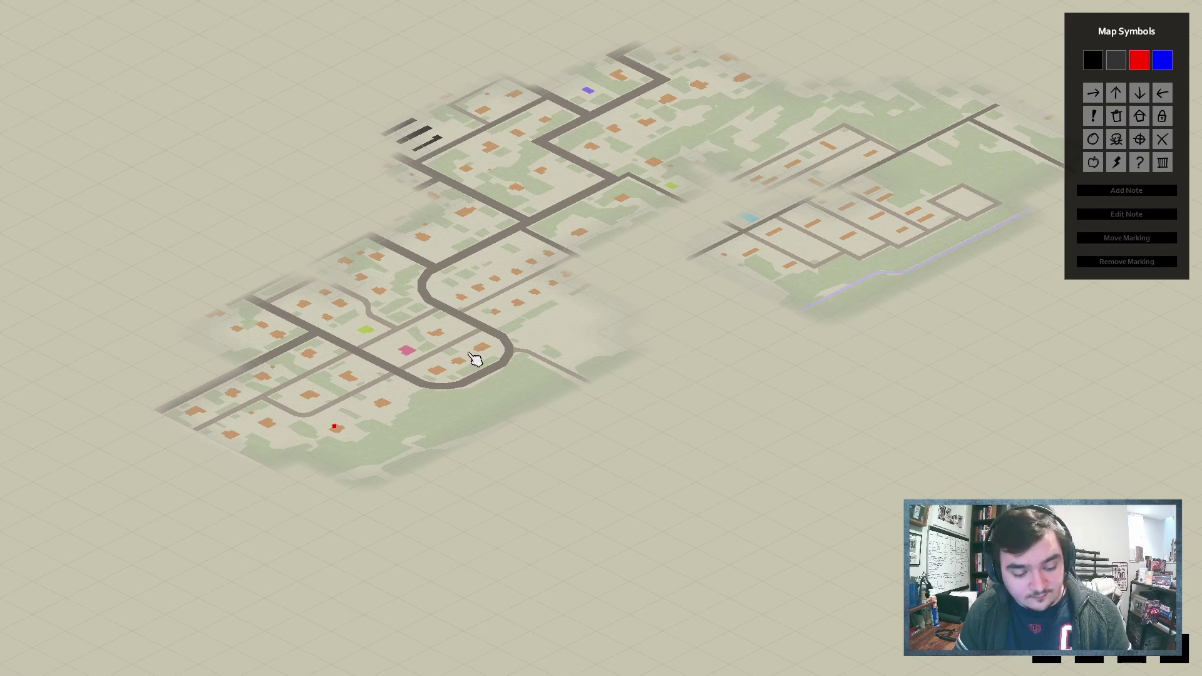
pyautogui.press('m')
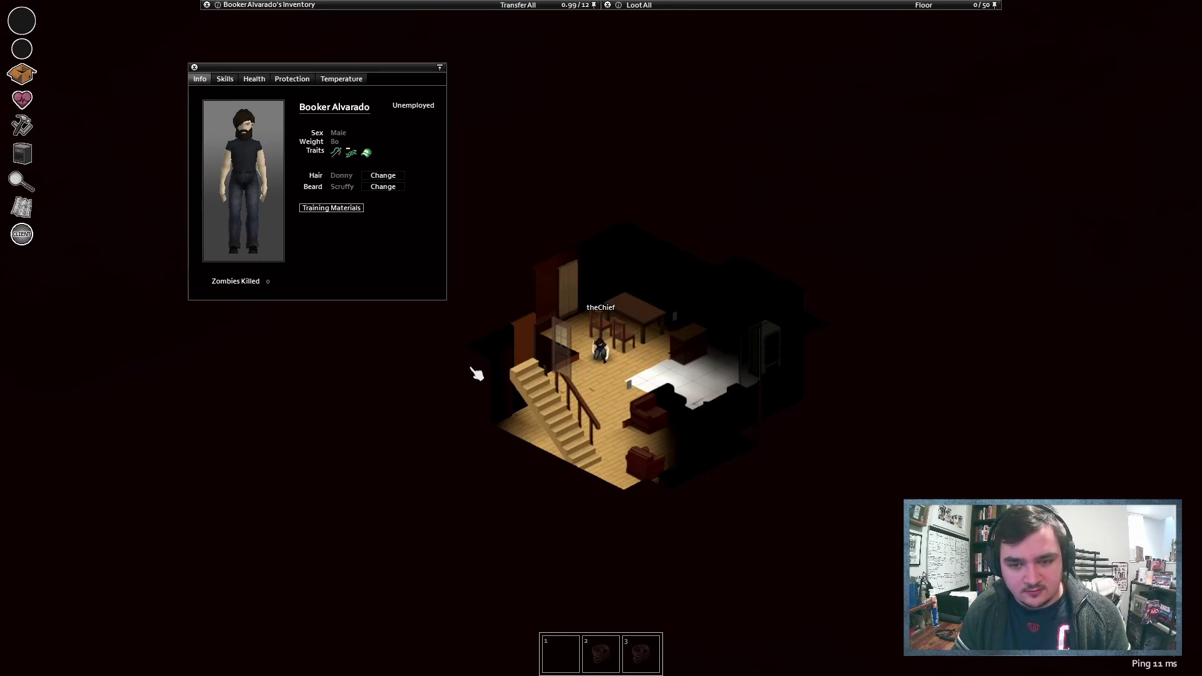
pyautogui.press('a')
pyautogui.press('s')
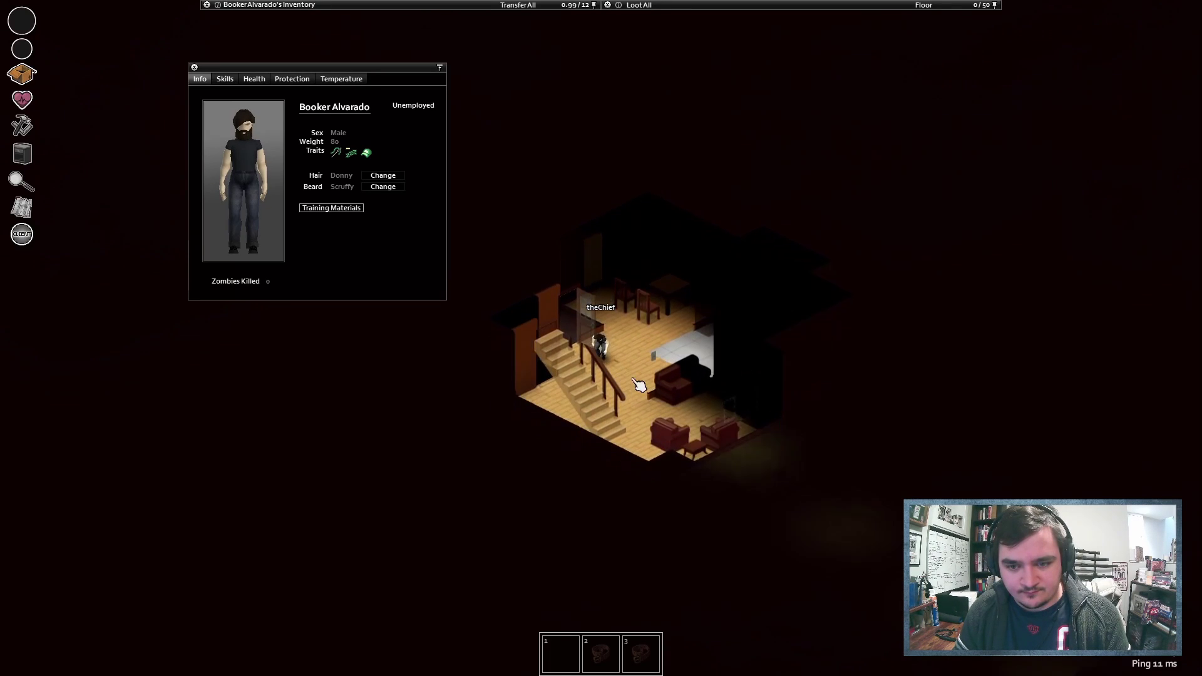
pyautogui.press('s')
pyautogui.press('d')
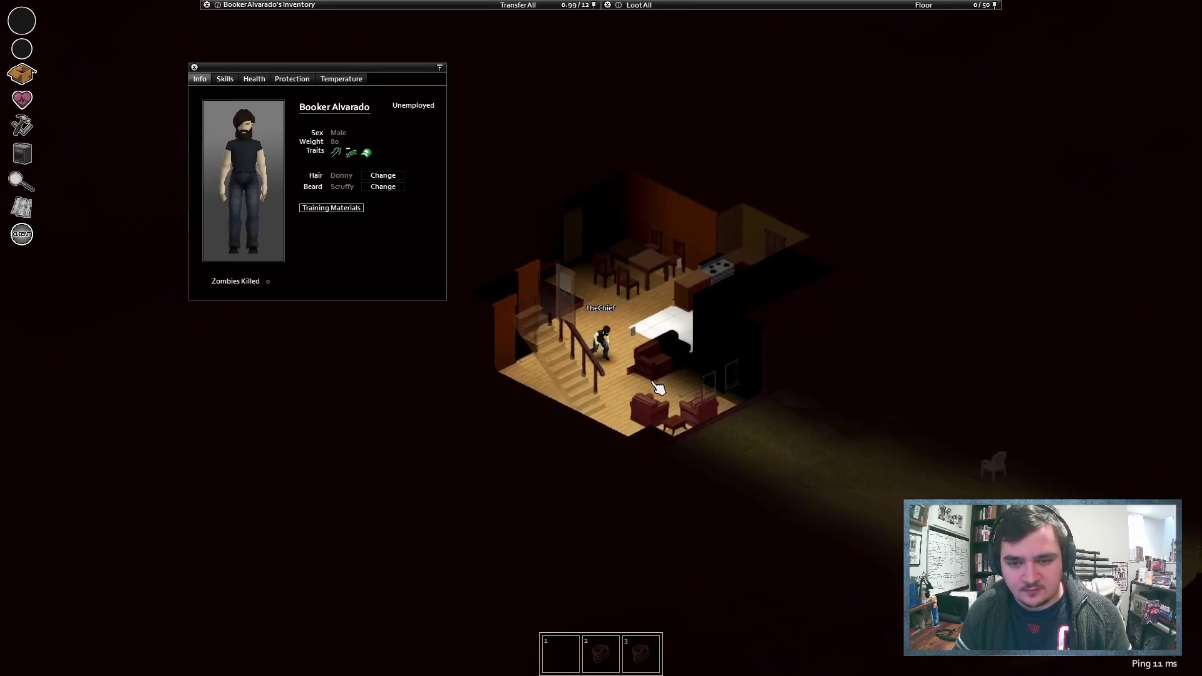
pyautogui.press('s')
pyautogui.press('d')
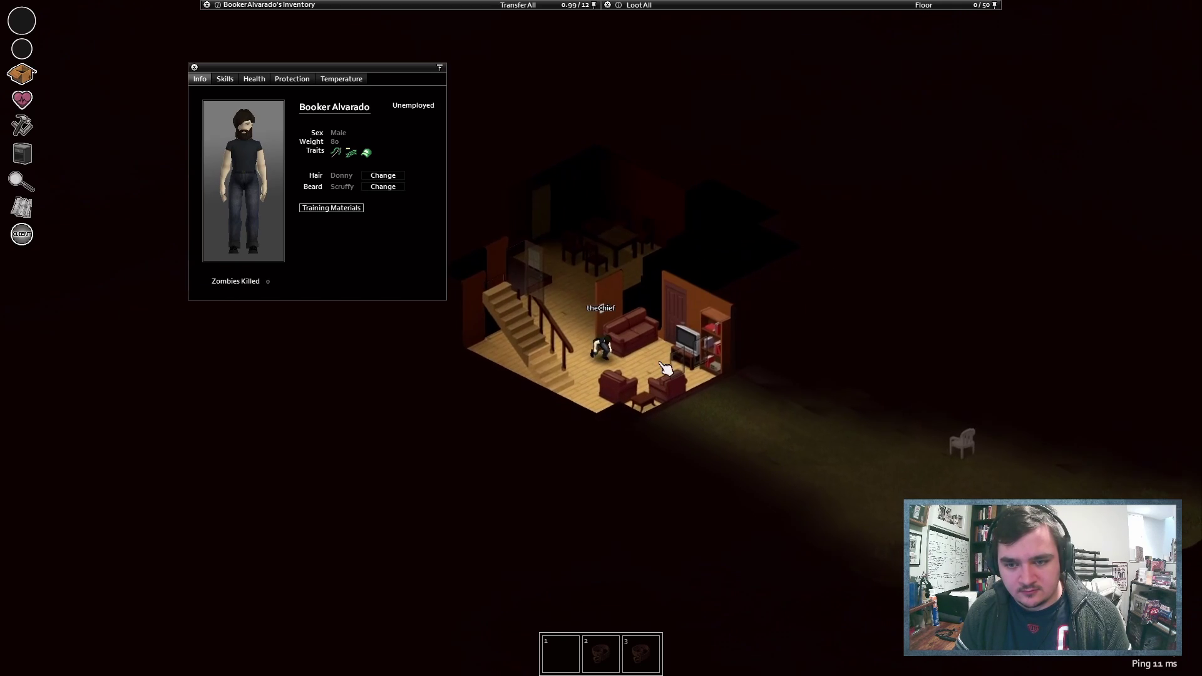
pyautogui.press('d')
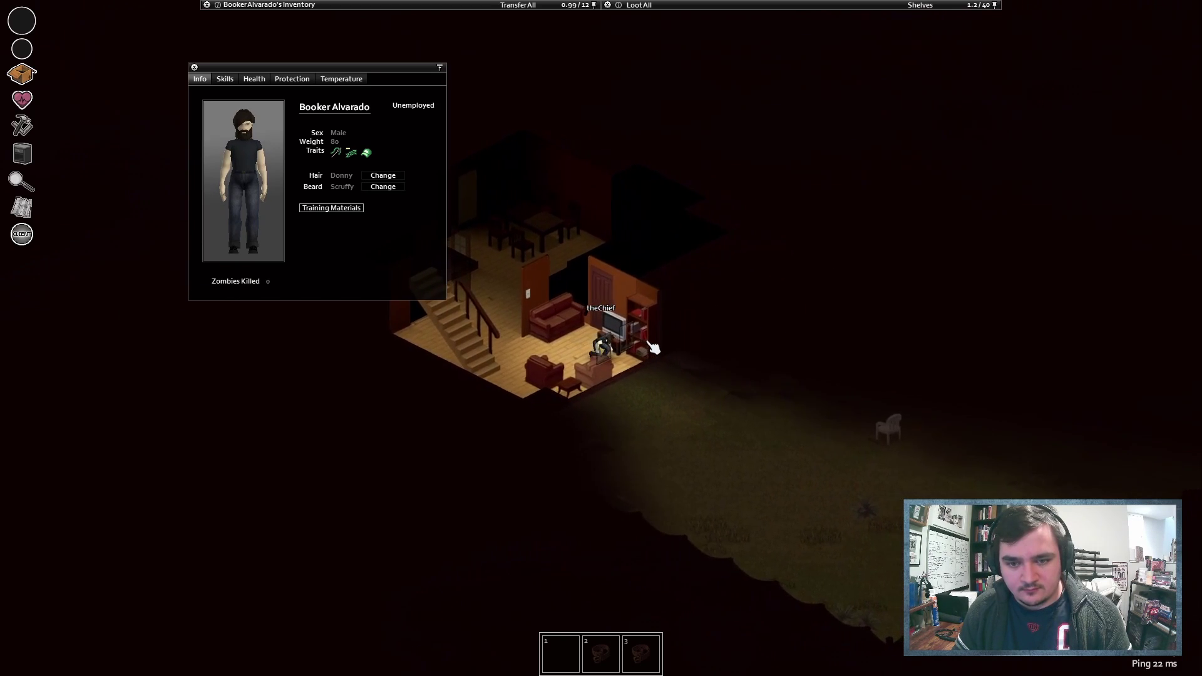
pyautogui.moveTo(695, 5)
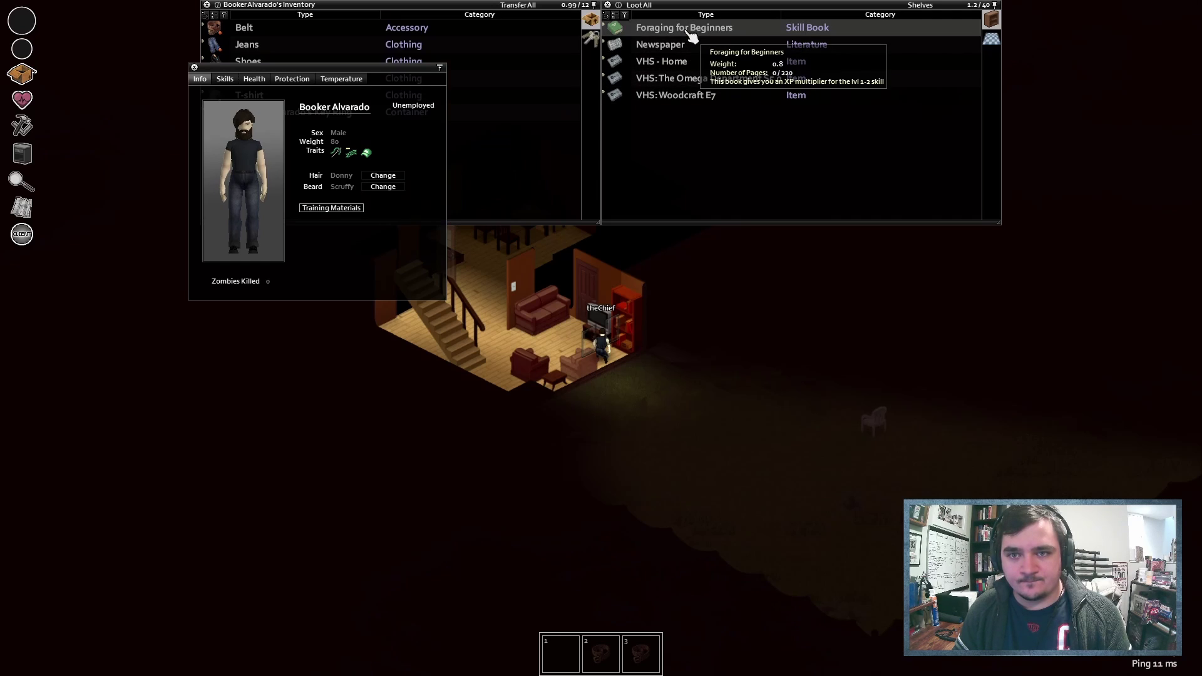
# - Start reading Foraging for Beginners, then walk into the kitchen to the cupboard
pyautogui.rightClick(691, 34)
pyautogui.click(742, 102)
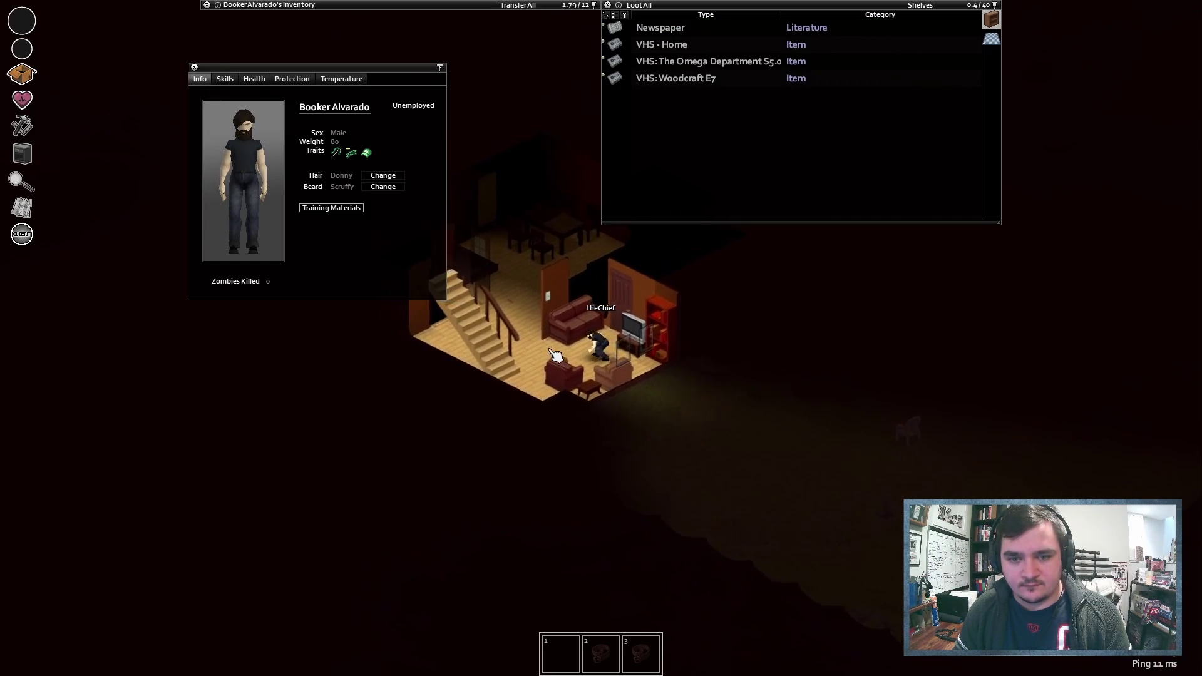
pyautogui.press('a')
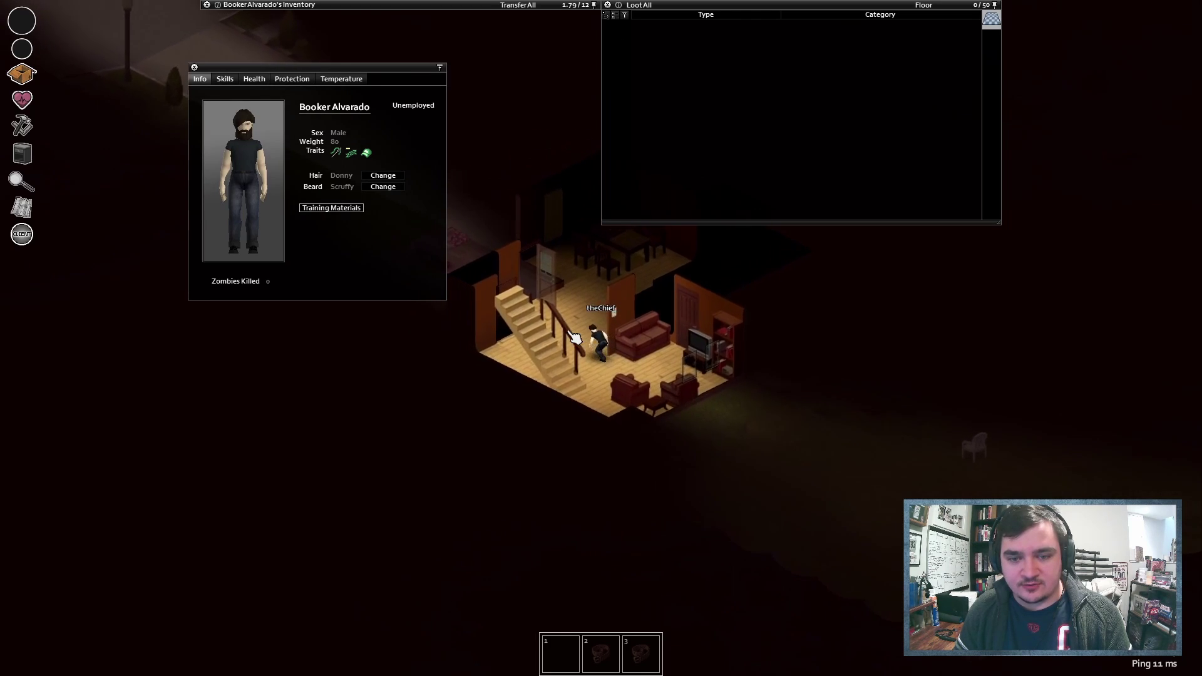
pyautogui.press('w')
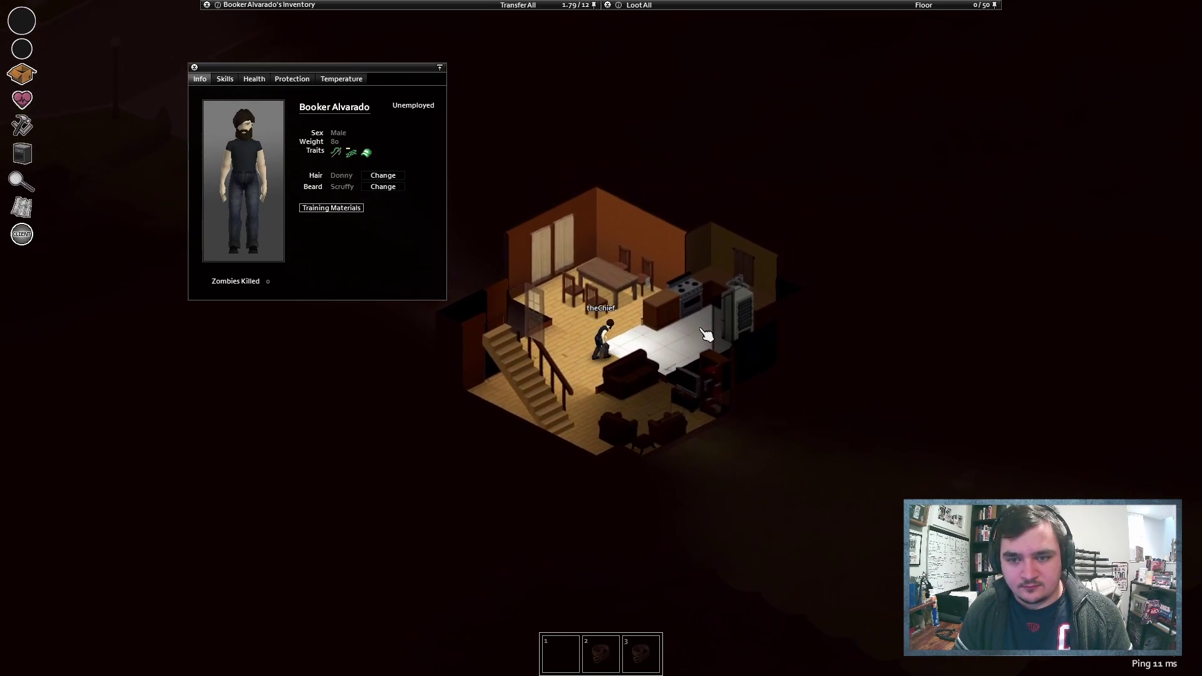
pyautogui.press('d')
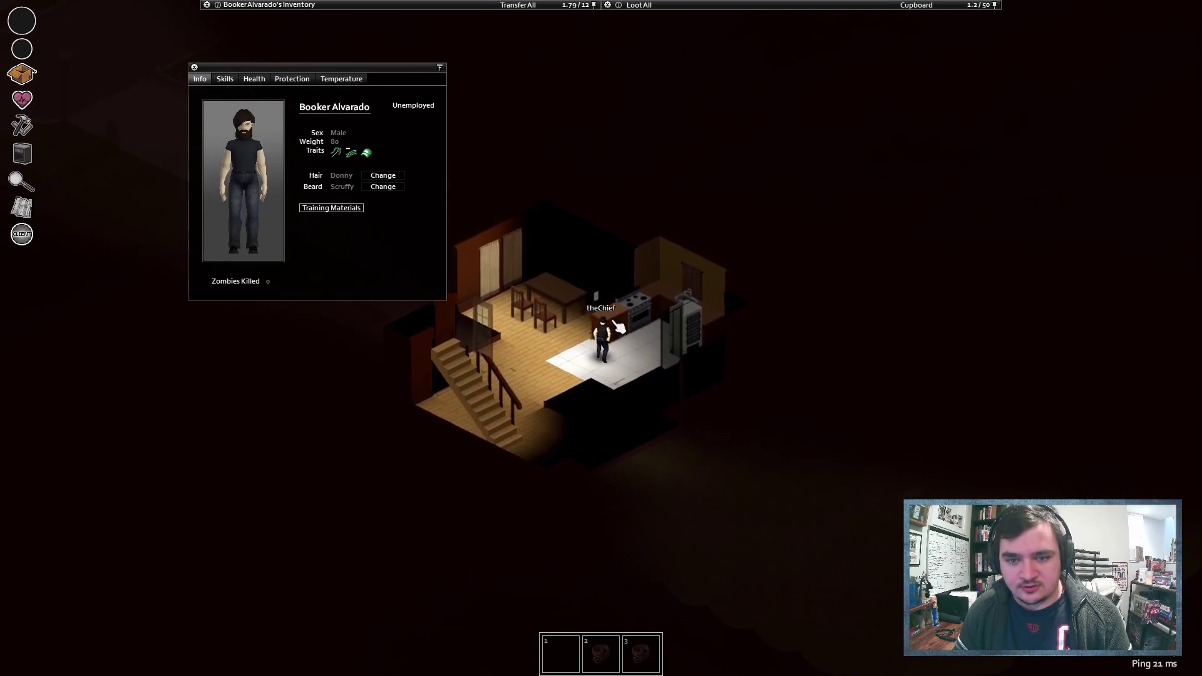
pyautogui.press('w')
pyautogui.press('d')
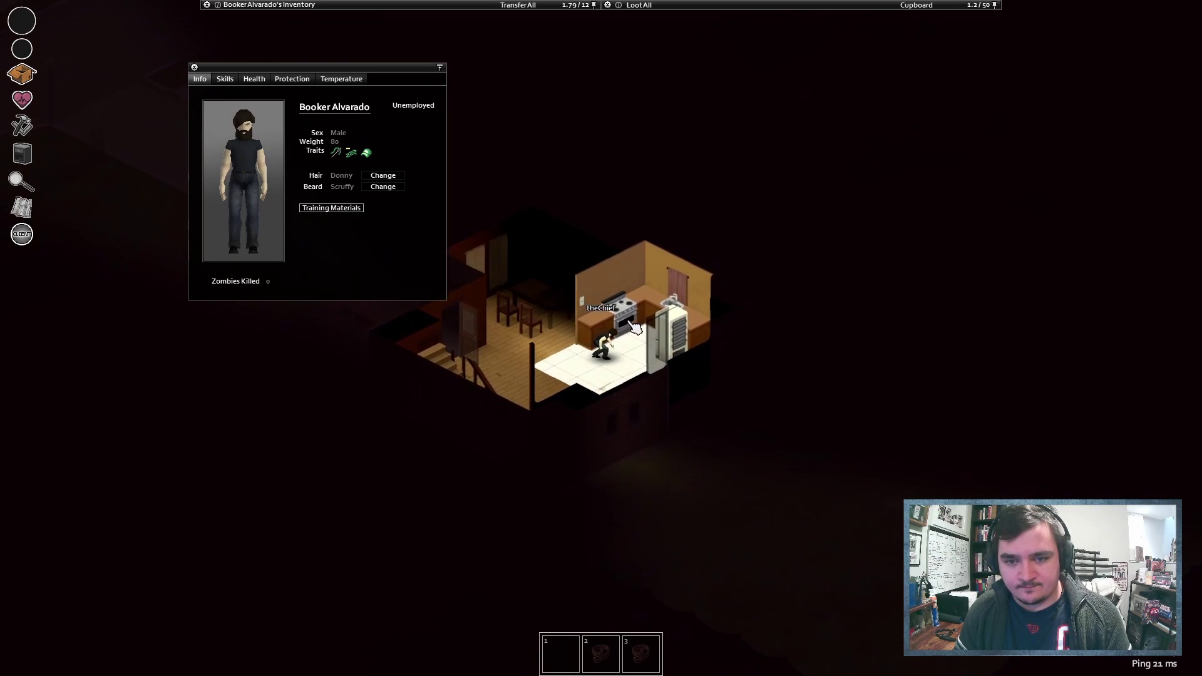
pyautogui.press('w')
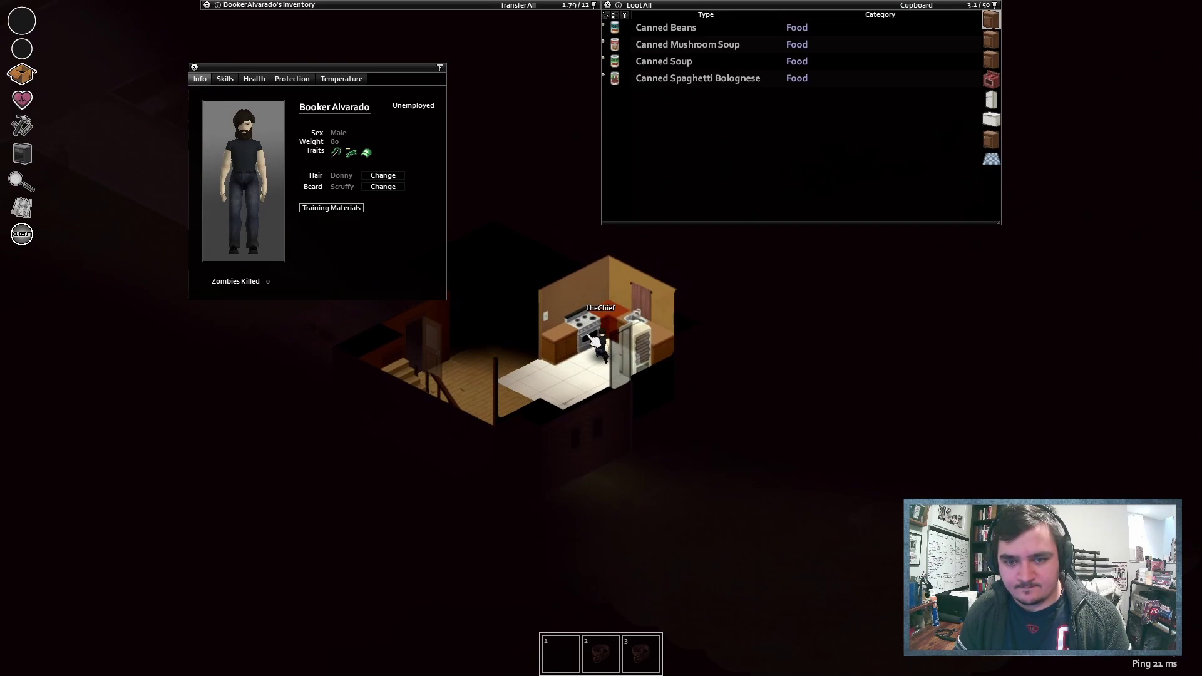
# - Grab all the canned food from the kitchen cupboard
pyautogui.keyDown('shift'); pyautogui.click(671, 28); pyautogui.keyUp('shift')
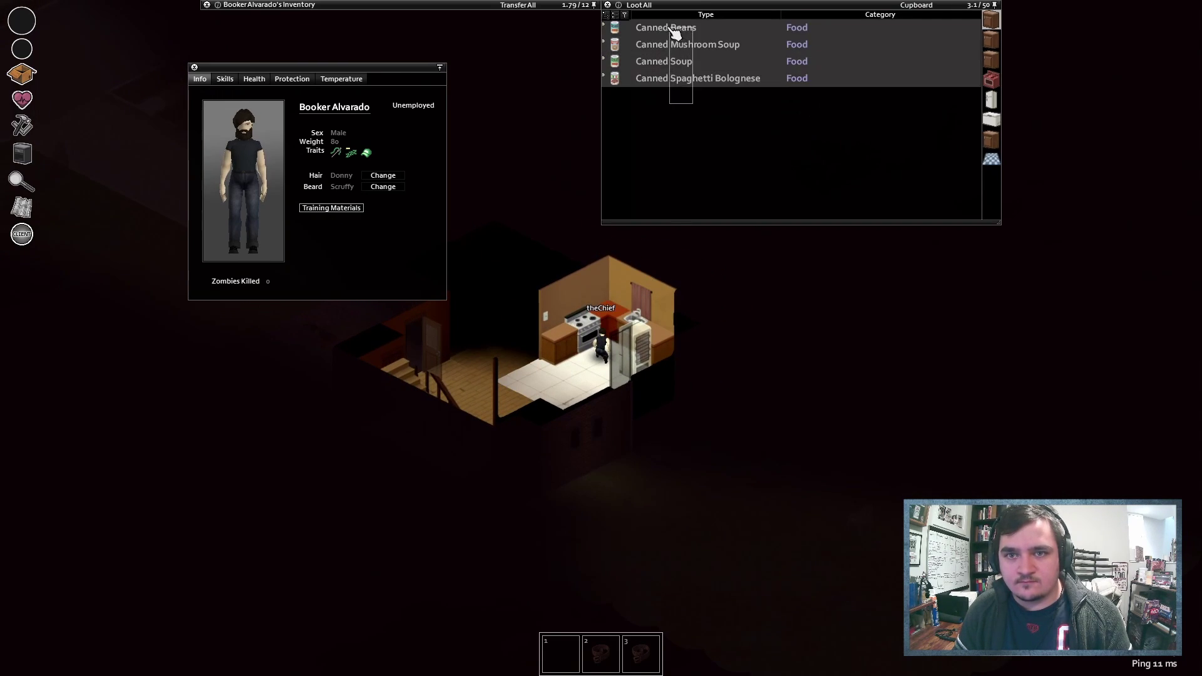
pyautogui.rightClick(700, 59)
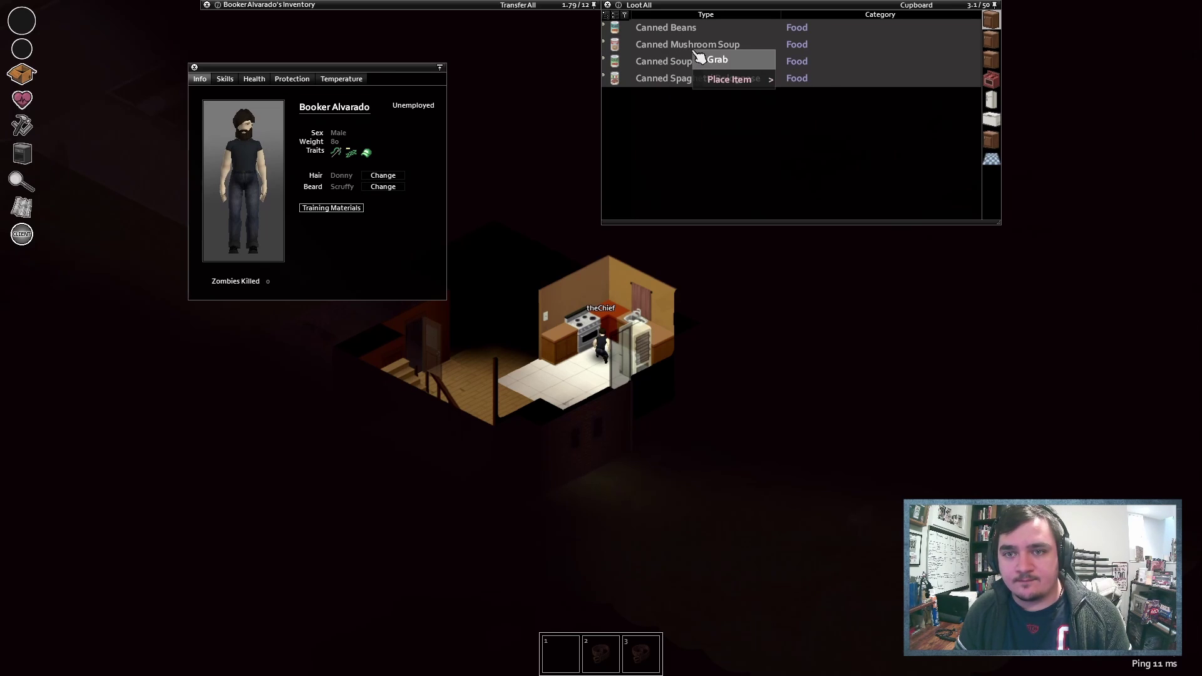
pyautogui.click(733, 64)
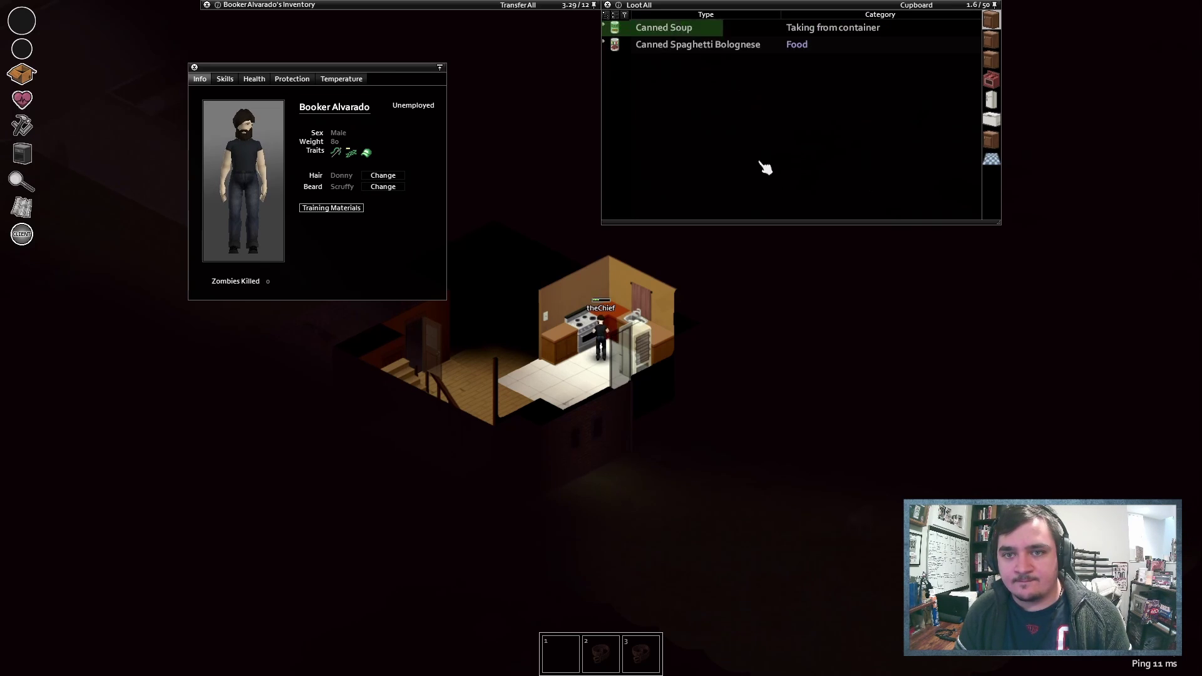
# - Grab the Chocolate Chips, Flour and Graham Crackers from the kitchen cupboard
pyautogui.press('d')
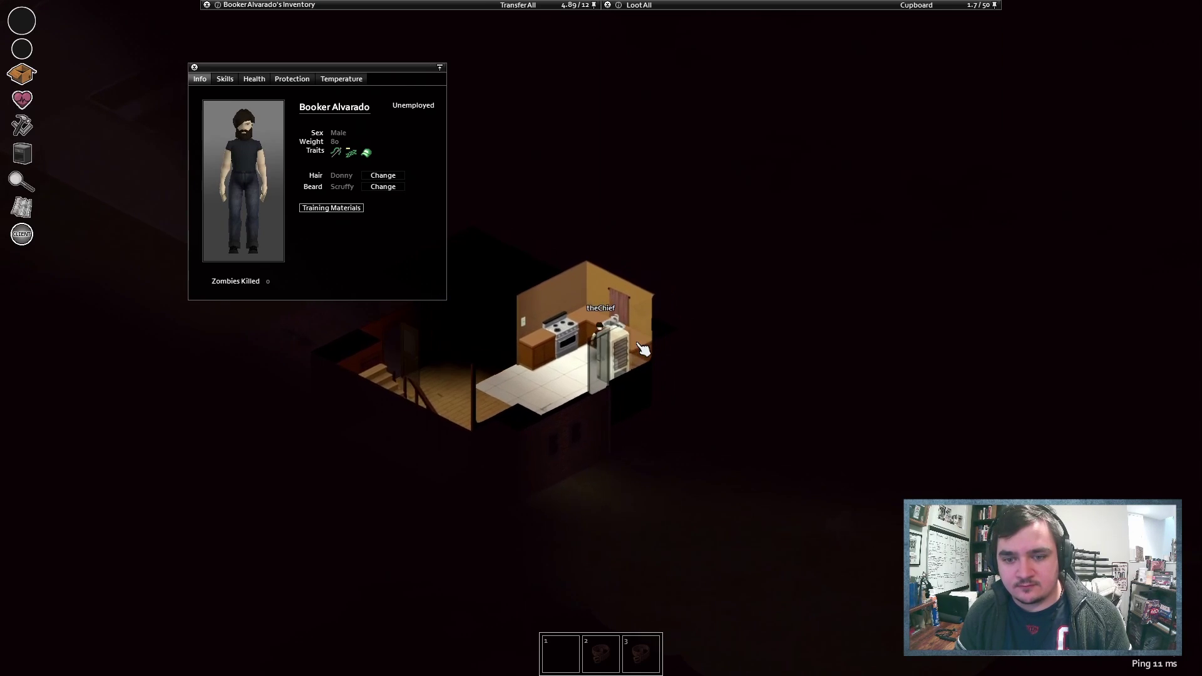
pyautogui.press('w')
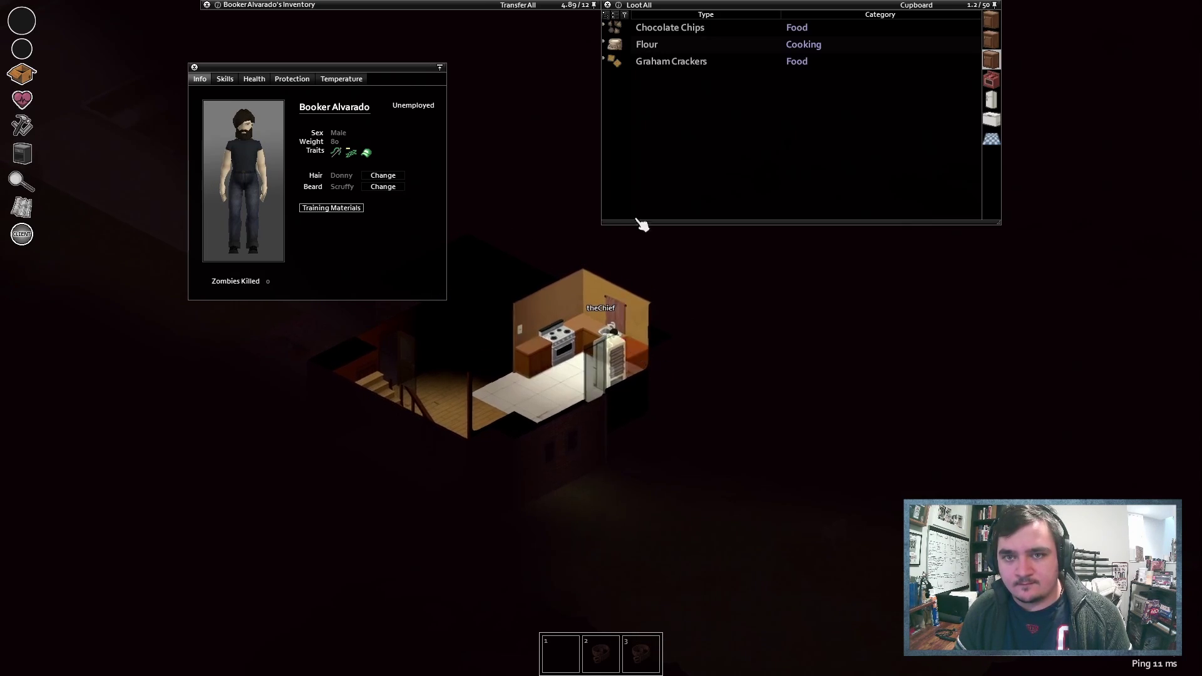
pyautogui.rightClick(696, 49)
pyautogui.click(714, 56)
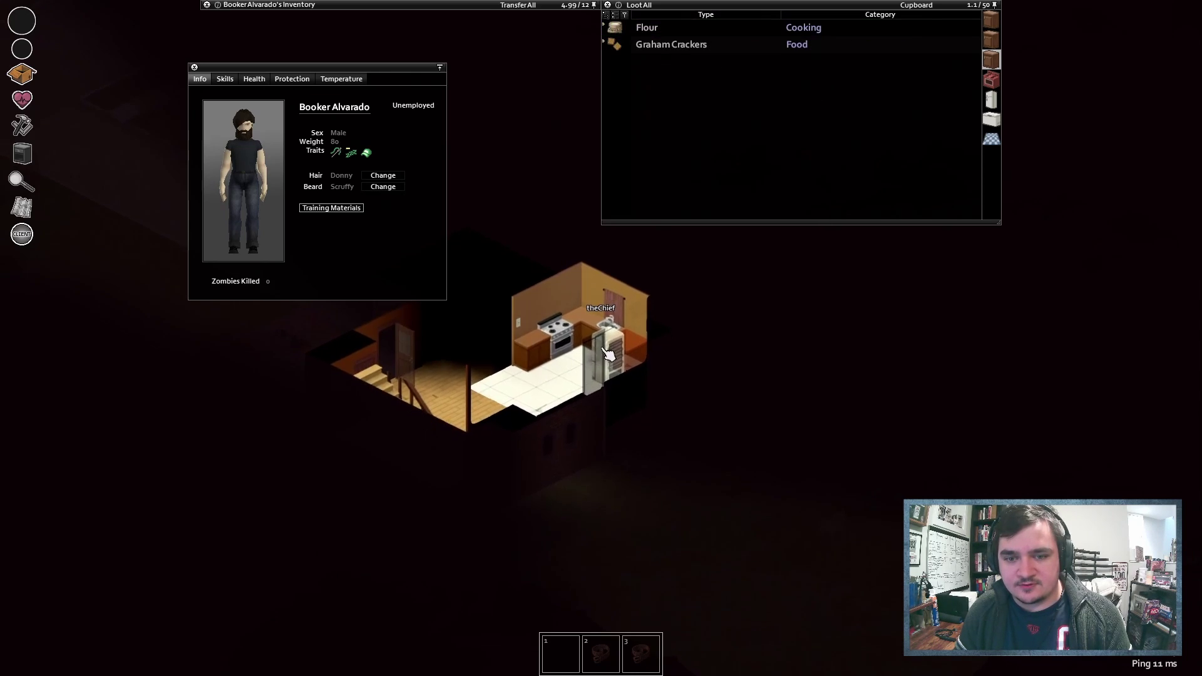
pyautogui.press('a')
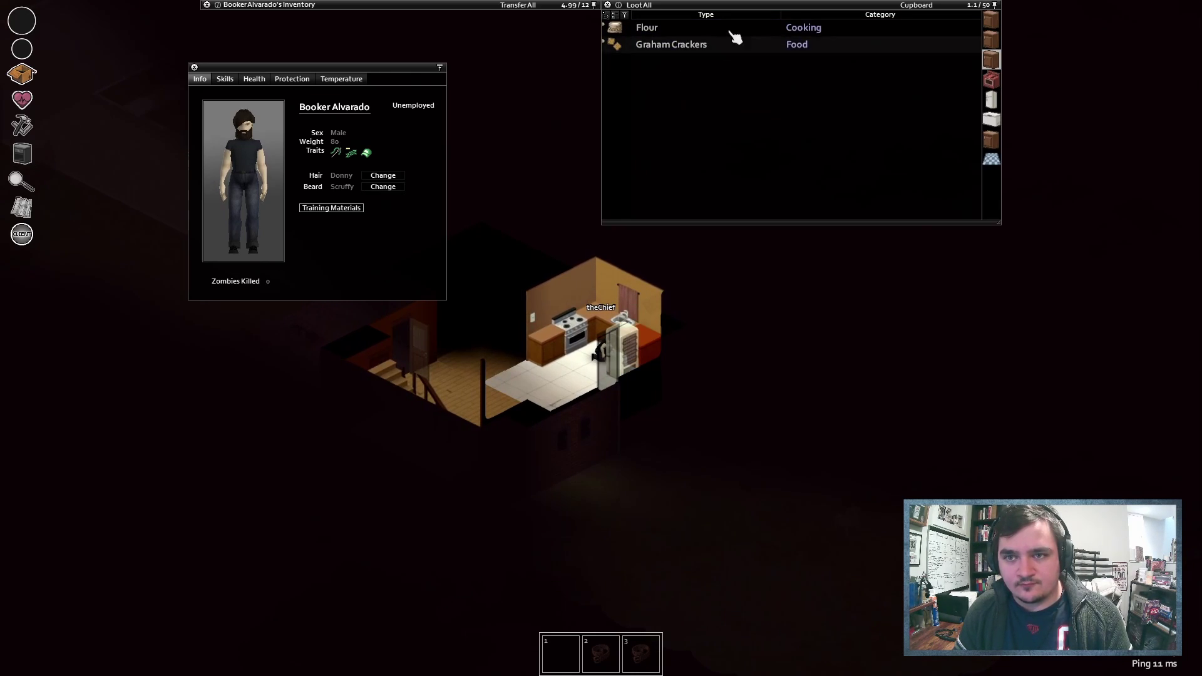
pyautogui.moveTo(724, 42); pyautogui.dragTo(688, 8)
pyautogui.rightClick(702, 51)
pyautogui.click(718, 49)
# - Check the cookware cupboard, fridge, oven and dish cupboard, then walk into the dining area
pyautogui.press('w')
pyautogui.press('w')
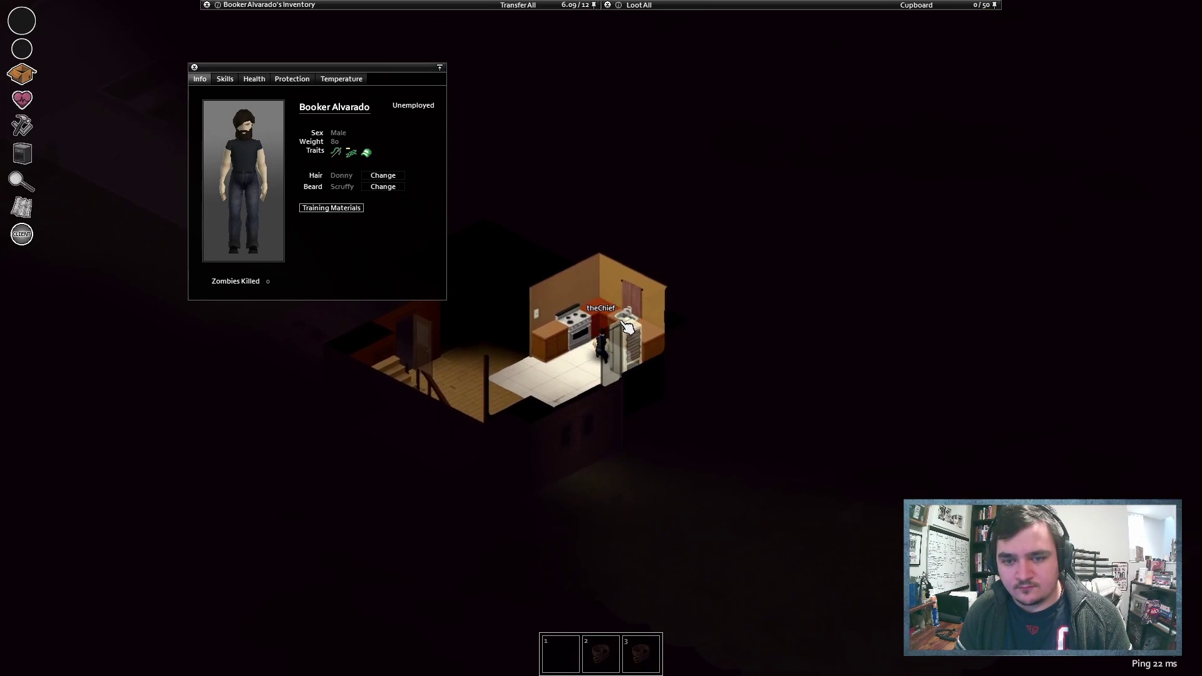
pyautogui.press('w')
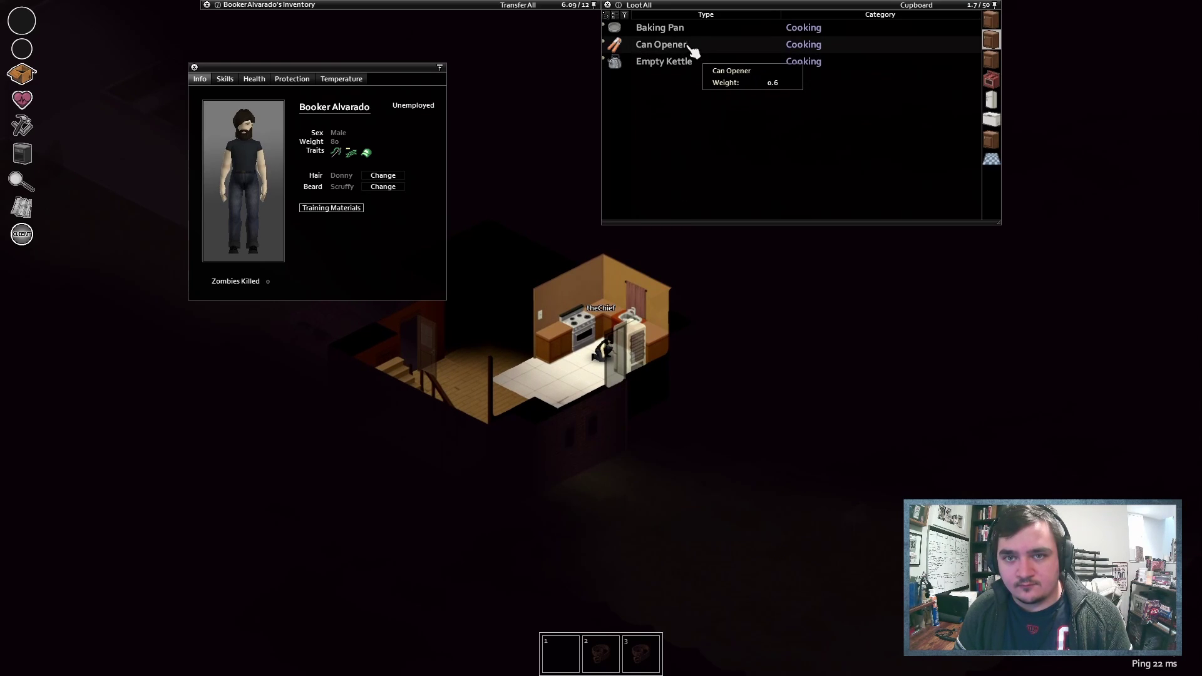
pyautogui.moveTo(660, 28)
pyautogui.press('a')
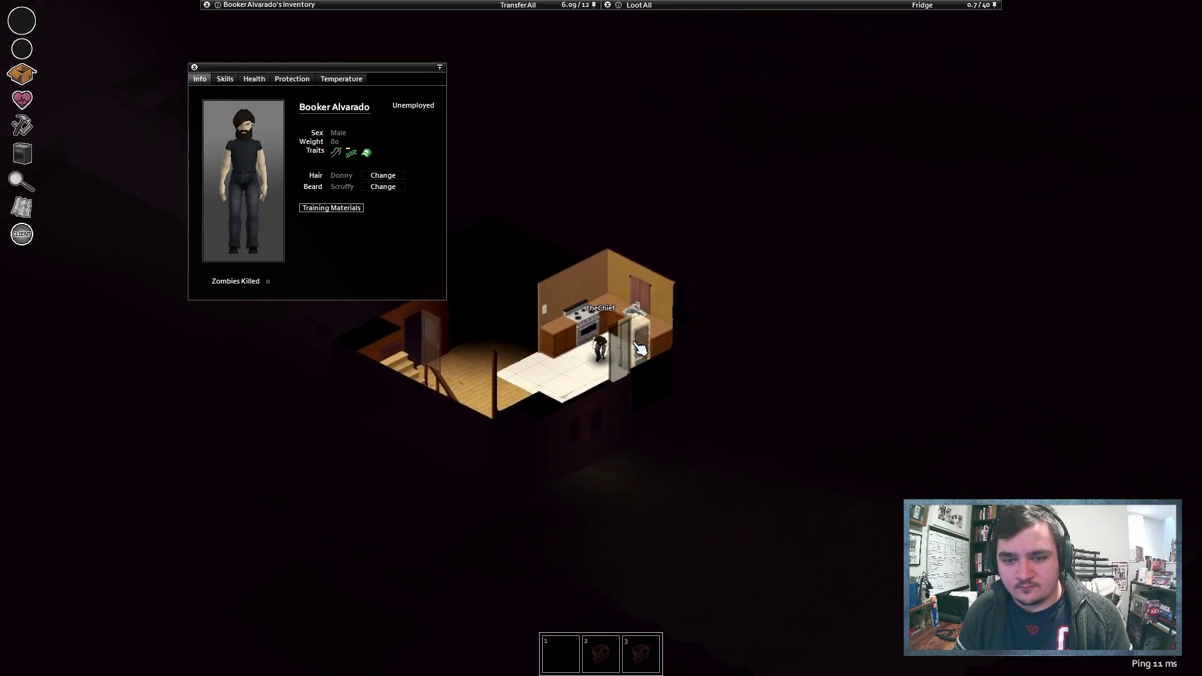
pyautogui.press('d')
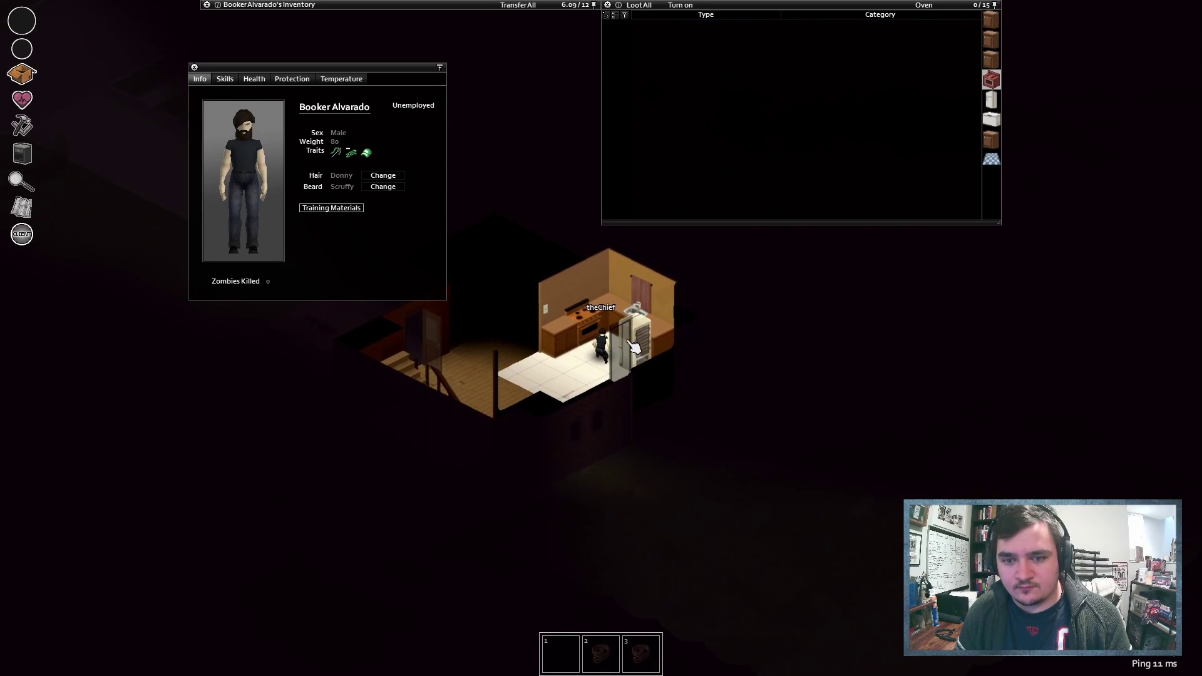
pyautogui.press('d')
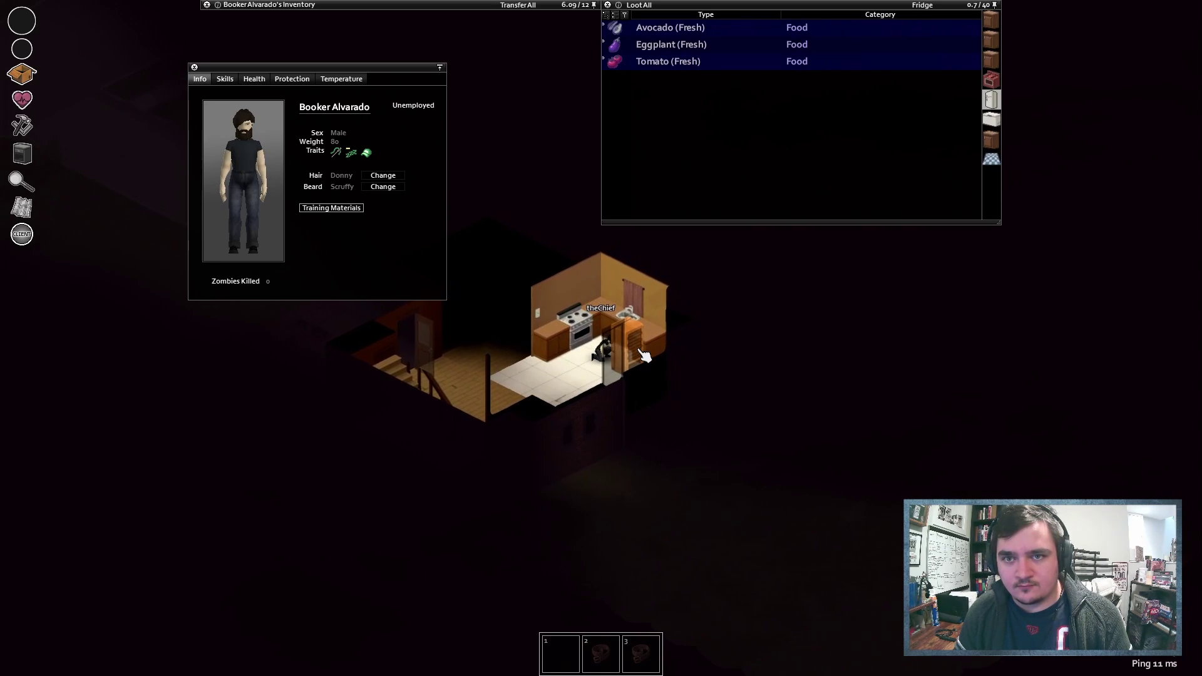
pyautogui.press('a')
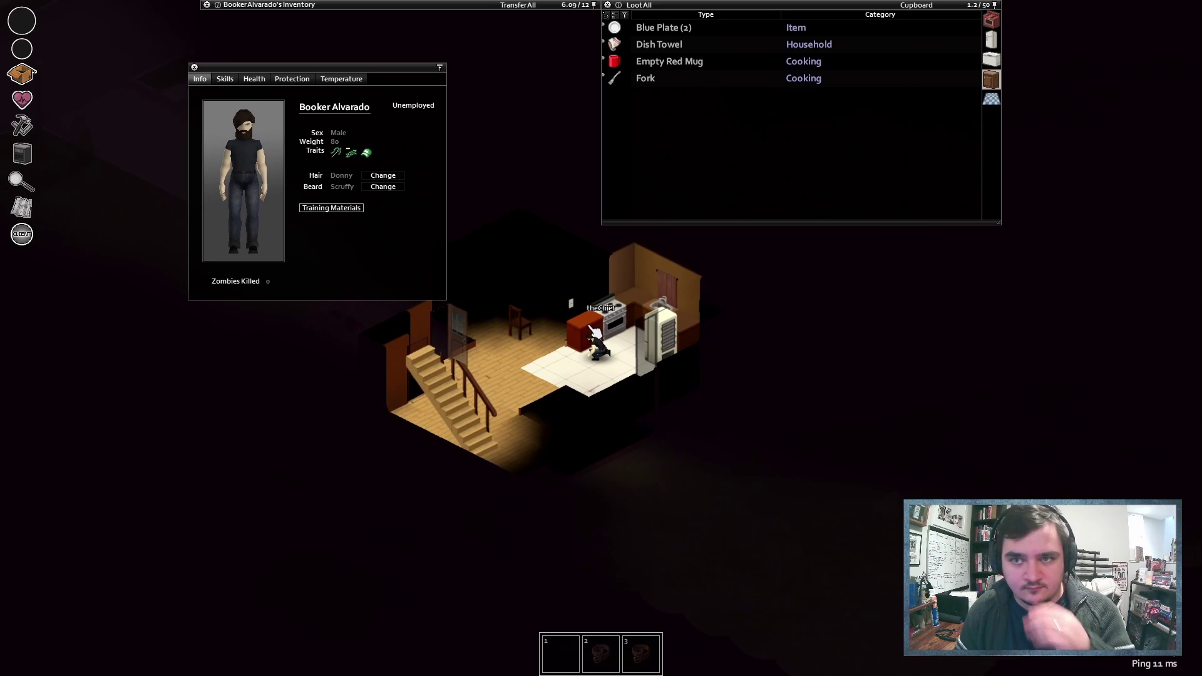
pyautogui.press('a')
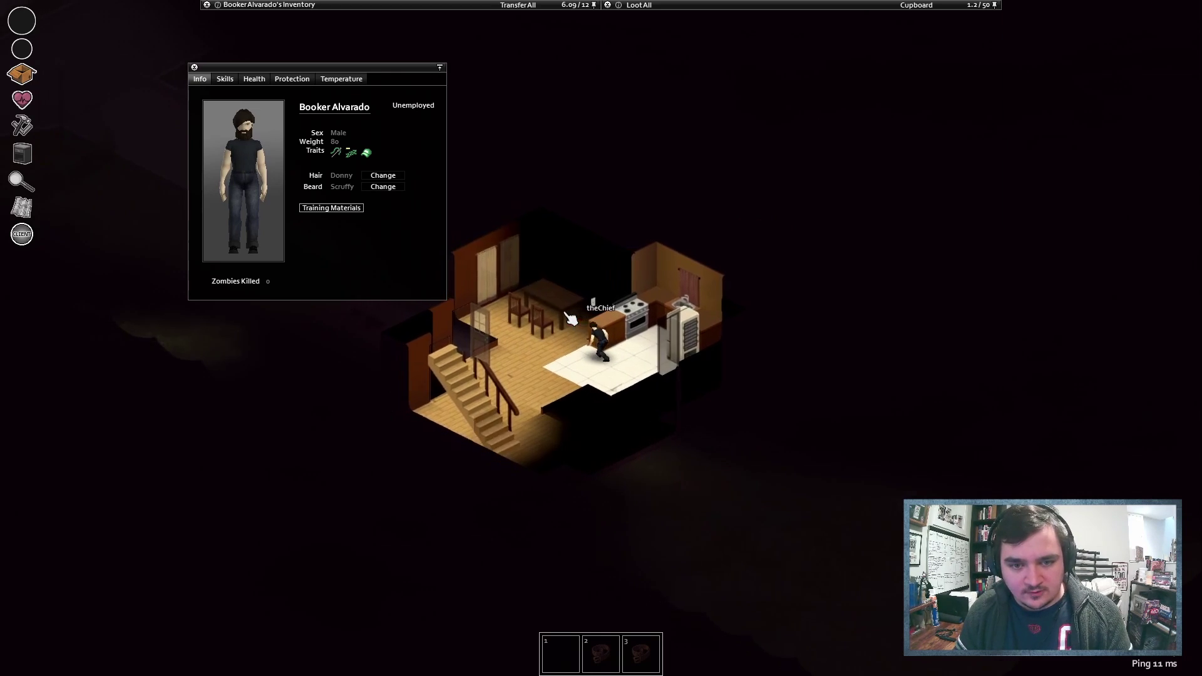
pyautogui.press('a')
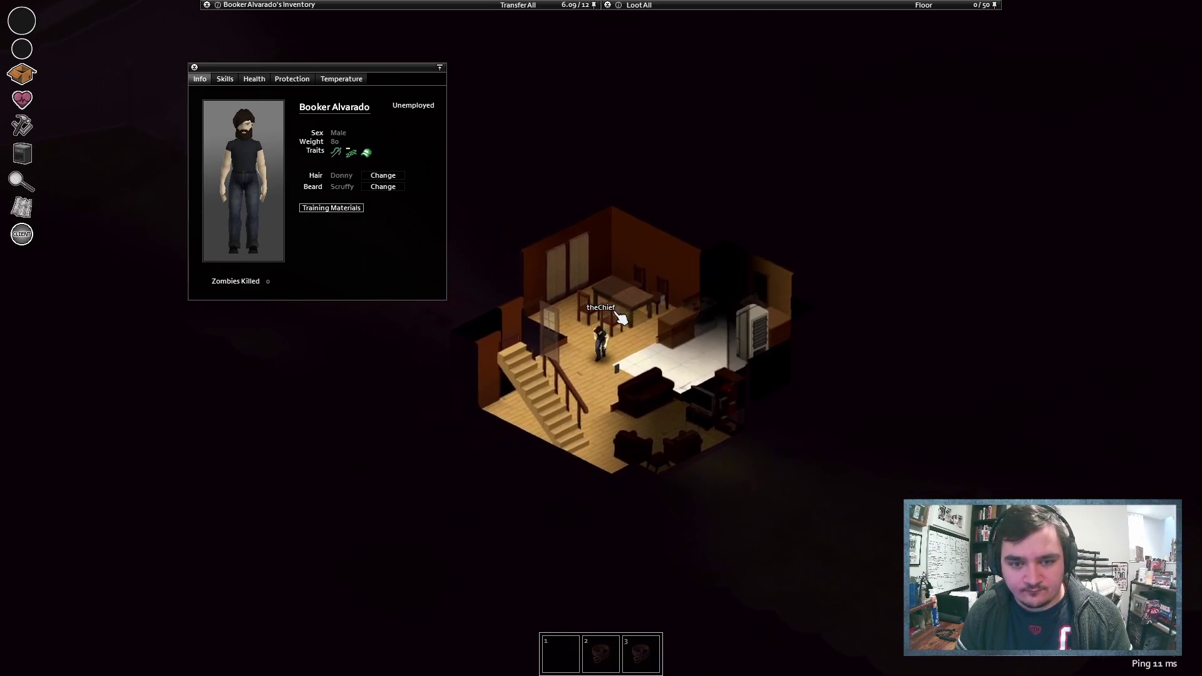
# - Walk past the living room to the staircase, climb it, and enter the upstairs shelf room
pyautogui.press('a')
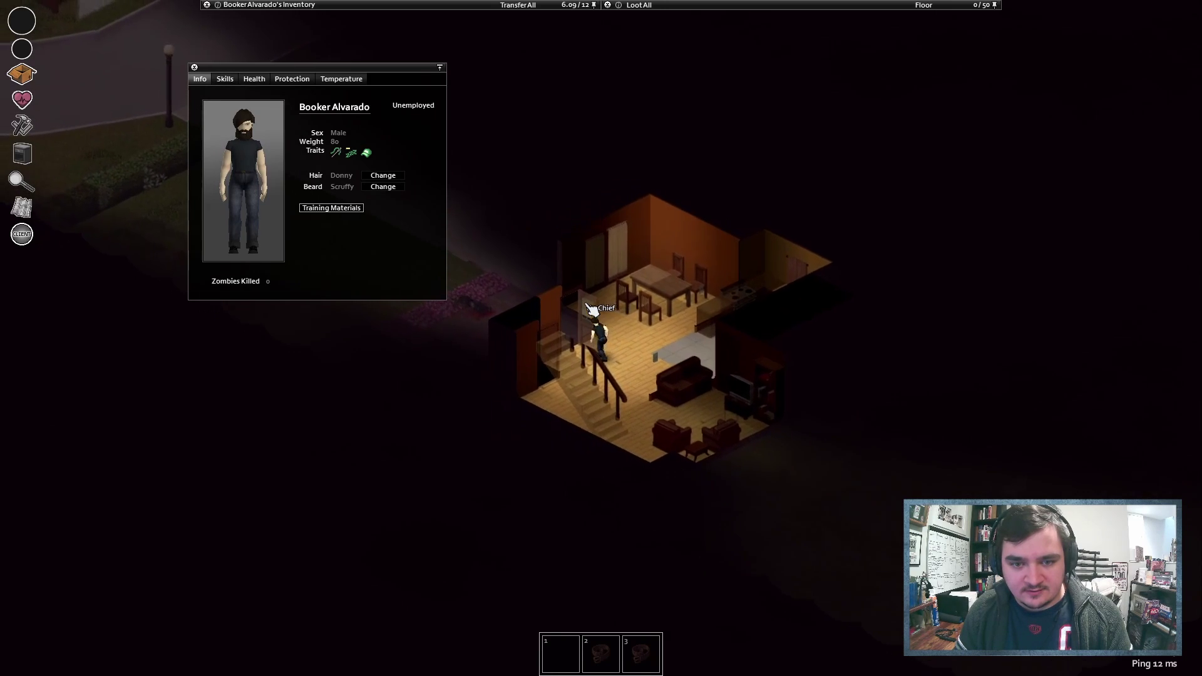
pyautogui.press('s')
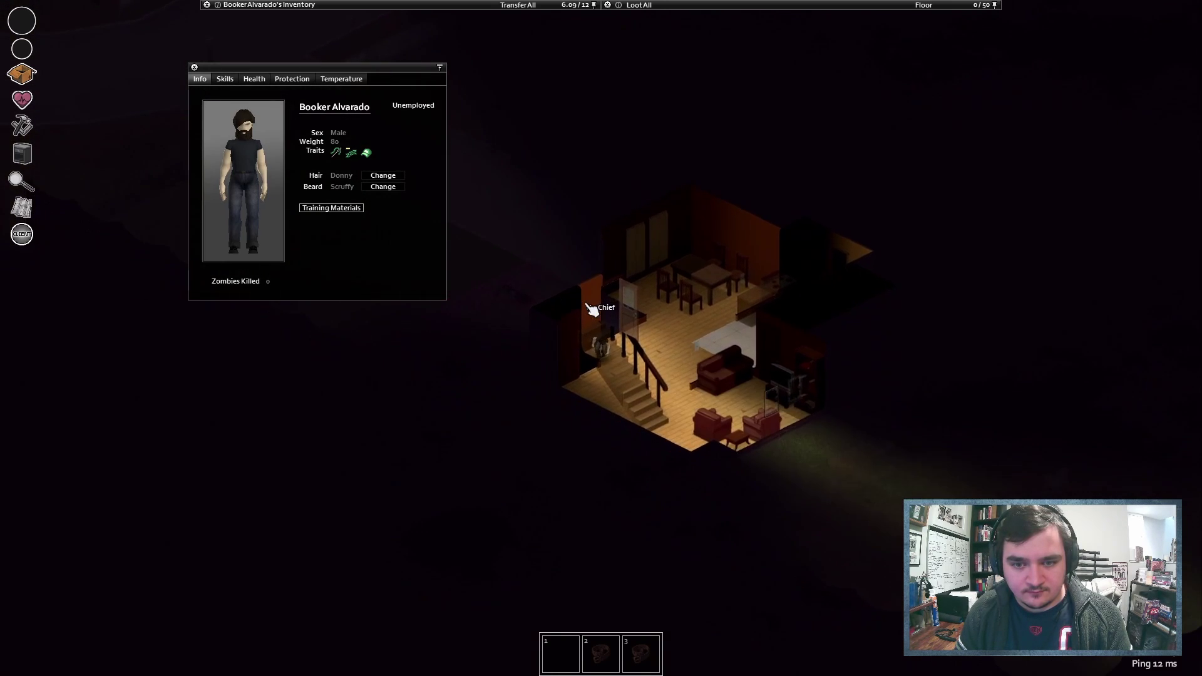
pyautogui.press('a')
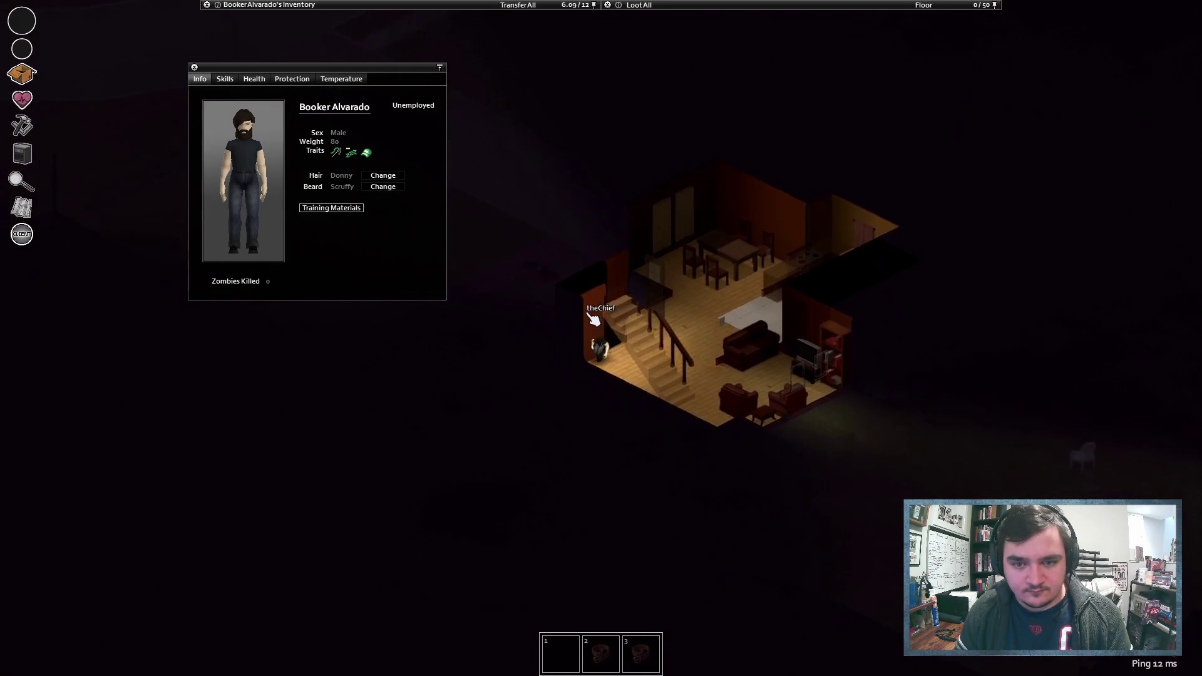
pyautogui.press('d')
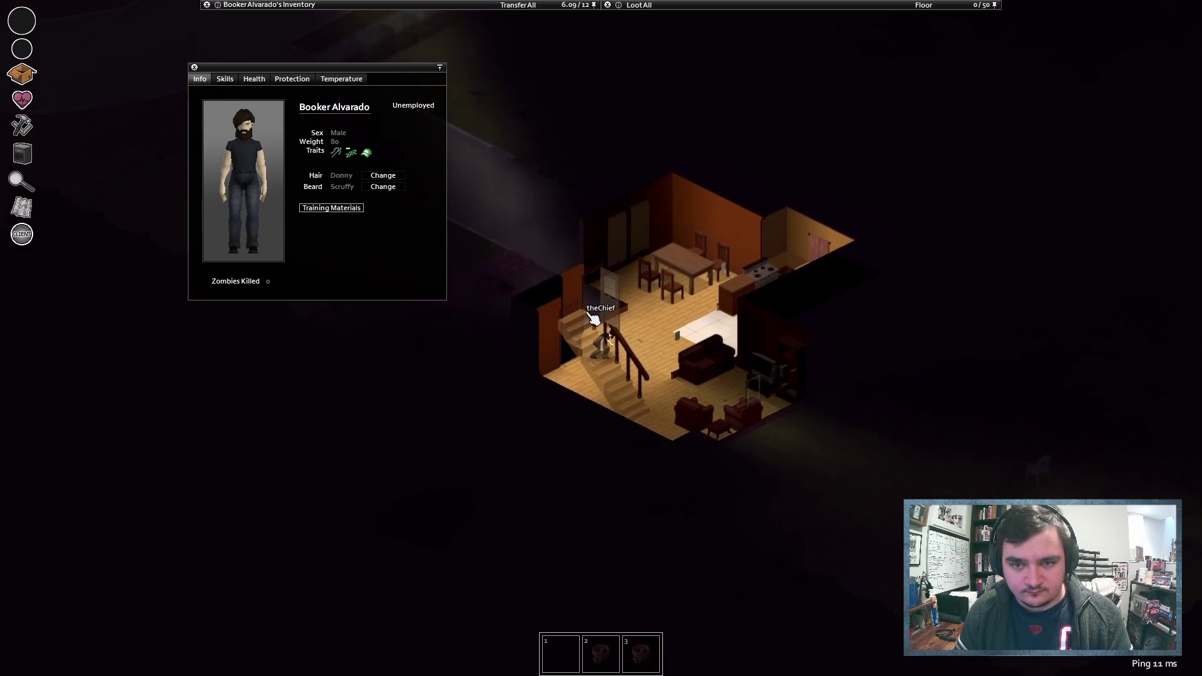
pyautogui.press('s')
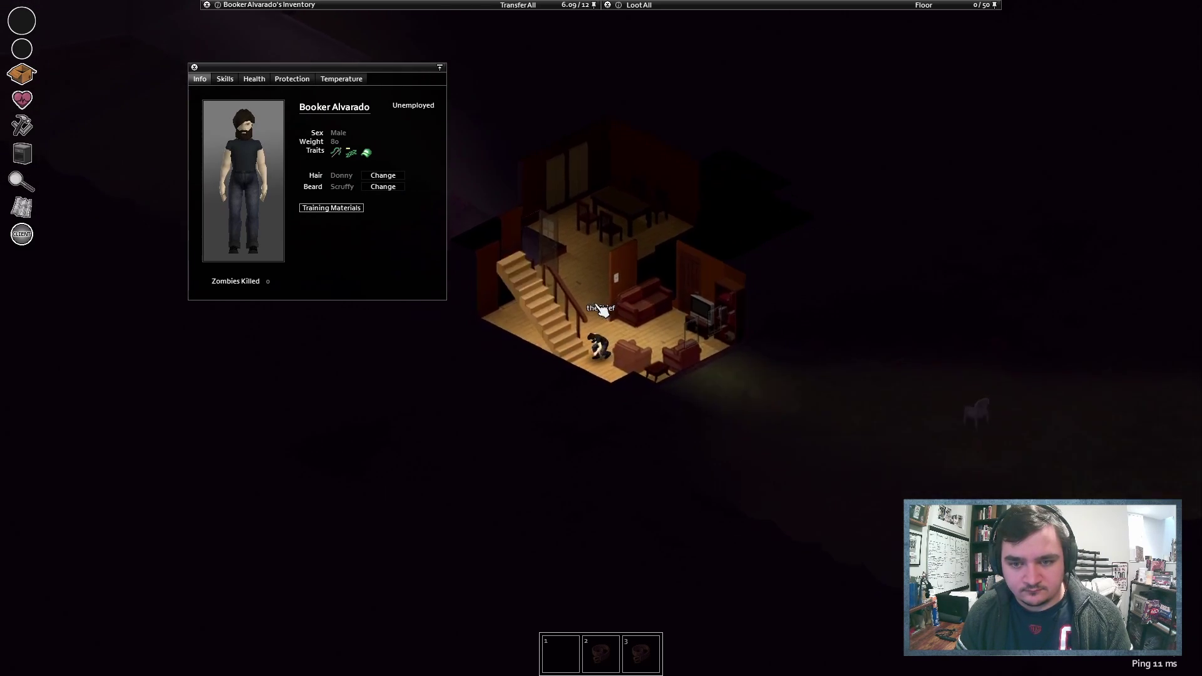
pyautogui.press('a')
pyautogui.press('w')
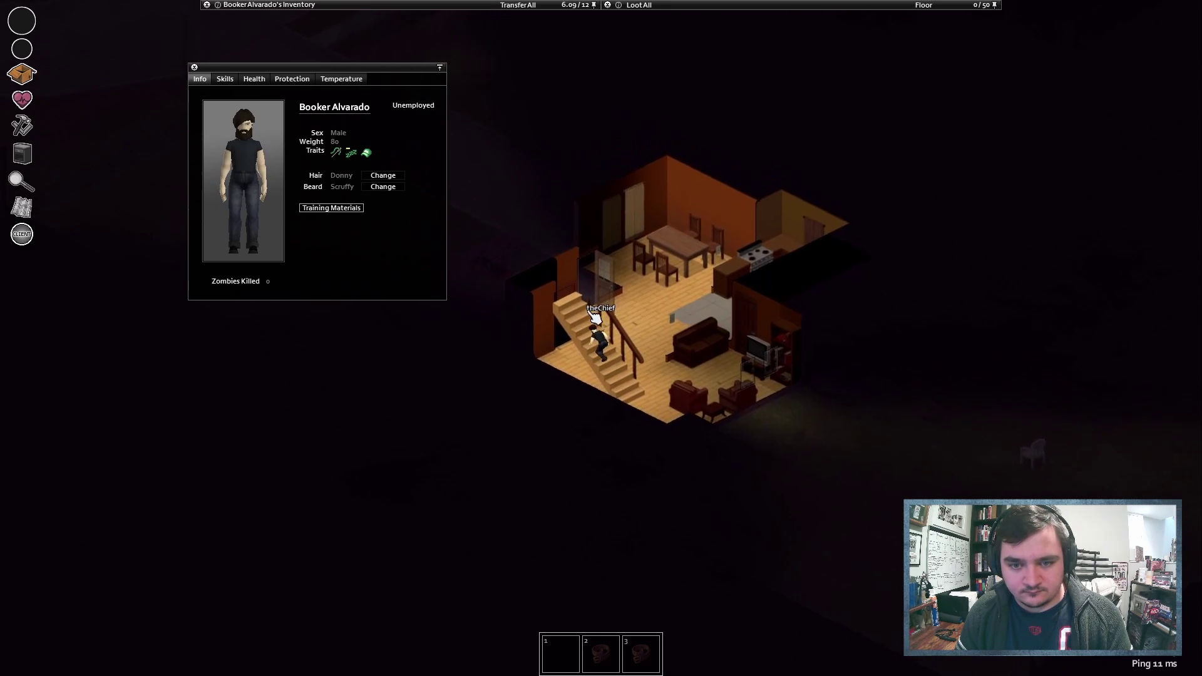
pyautogui.press('w')
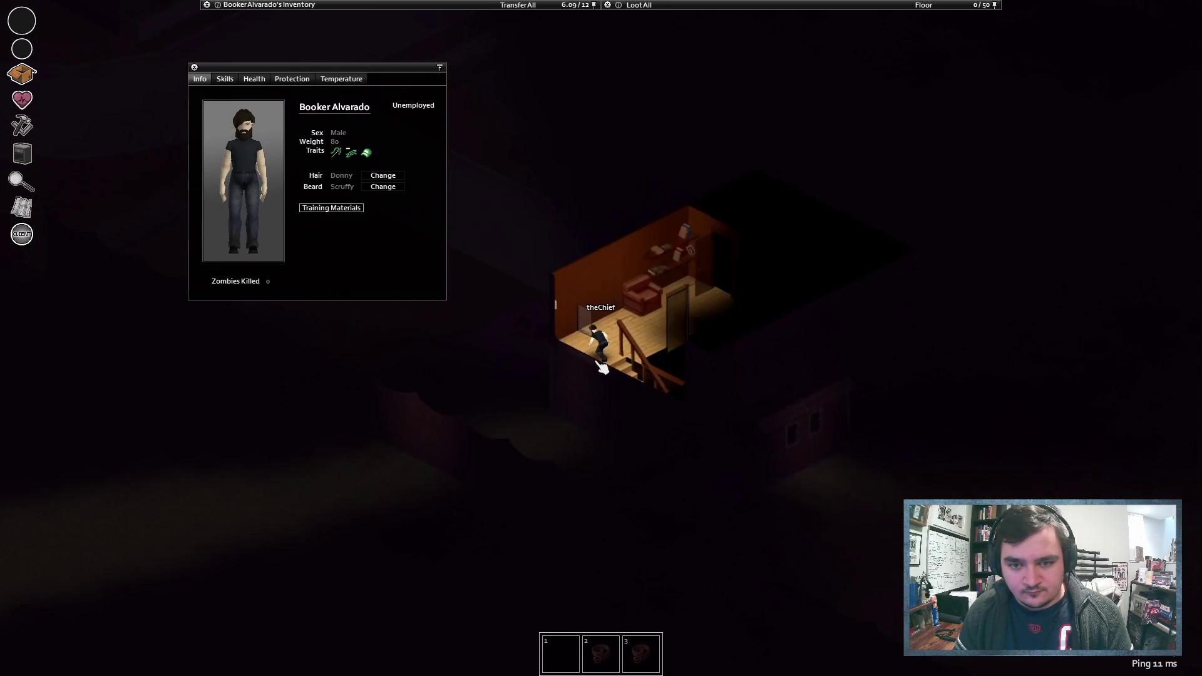
pyautogui.press('d')
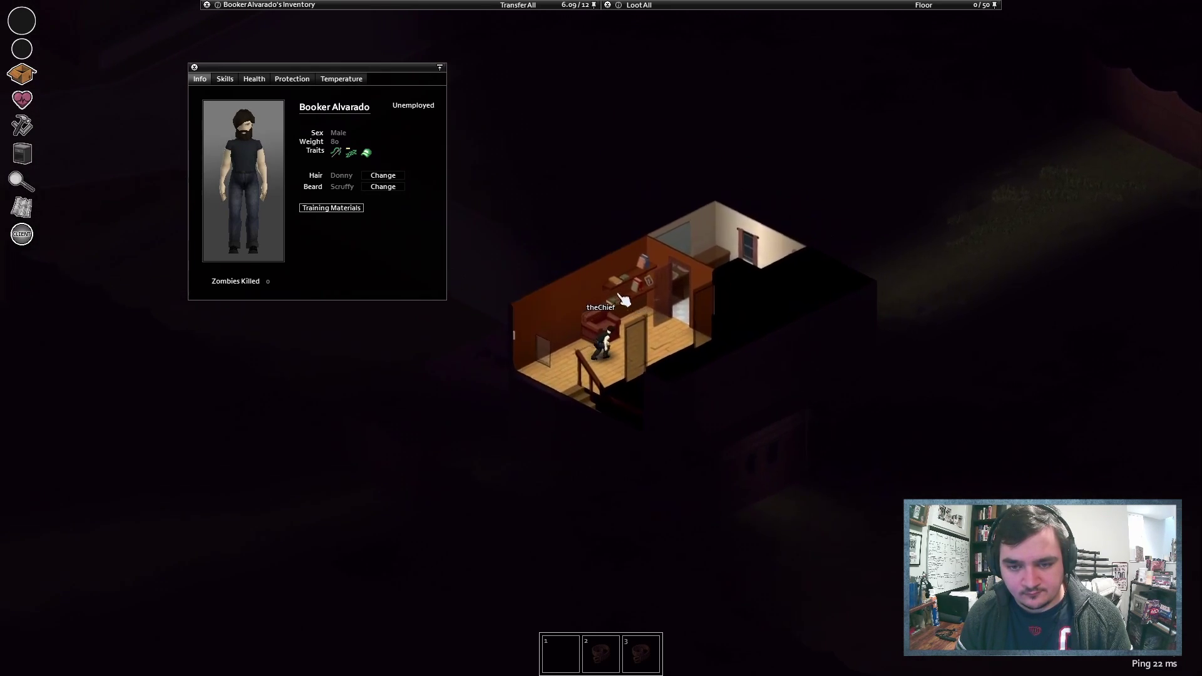
# - Open the upstairs shelves, start reading Trapping for Beginners, and dismiss the window menu
pyautogui.press('w')
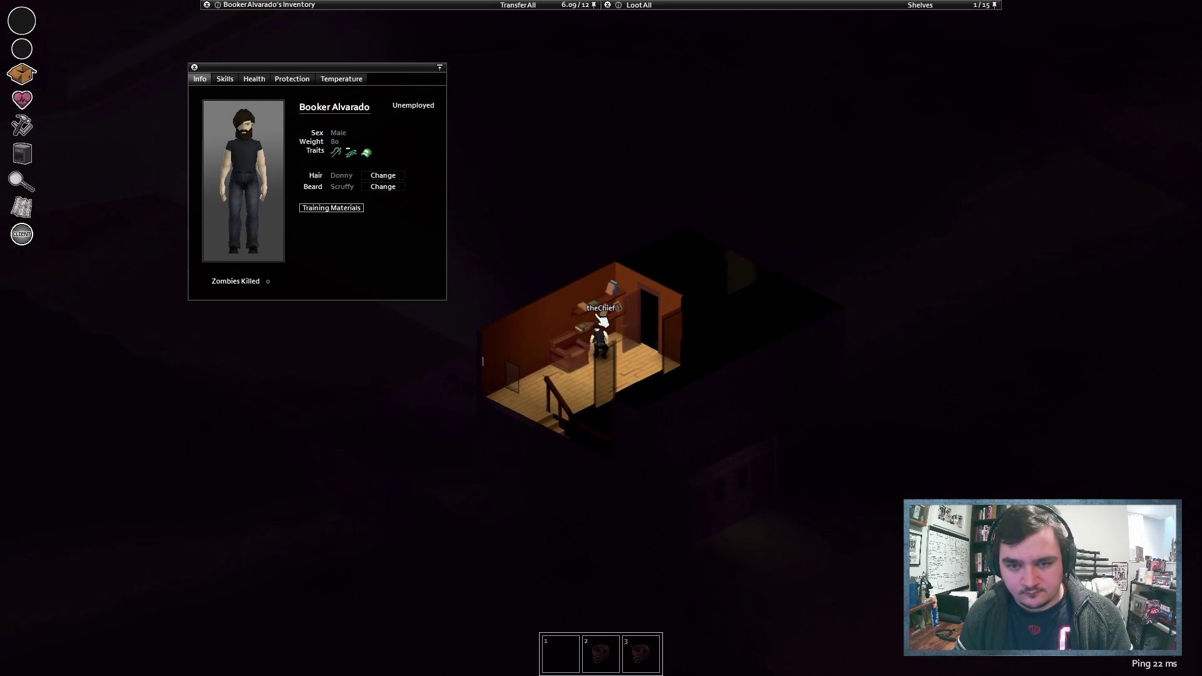
pyautogui.click(598, 313)
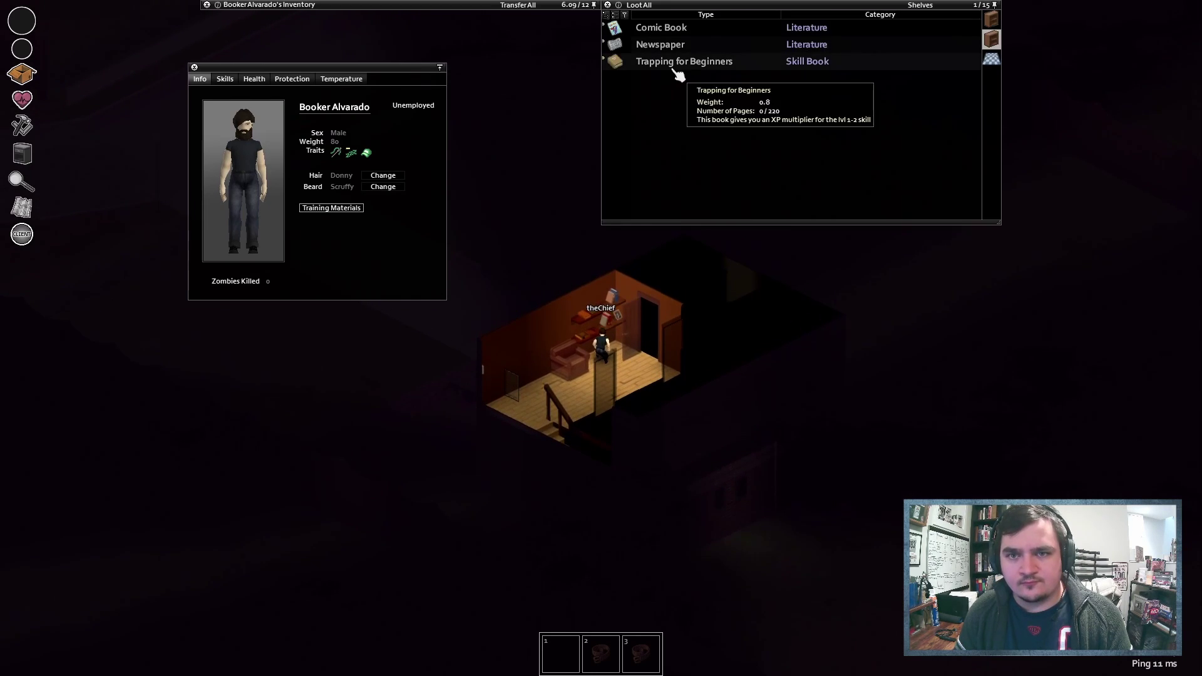
pyautogui.rightClick(700, 63)
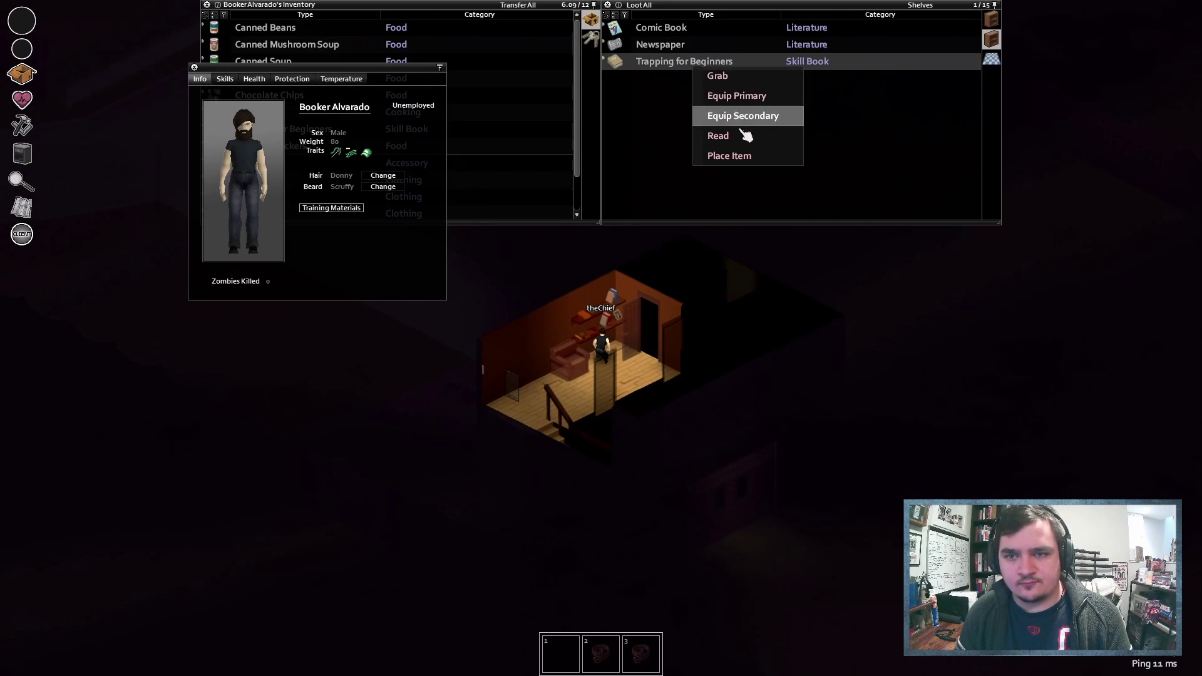
pyautogui.click(748, 138)
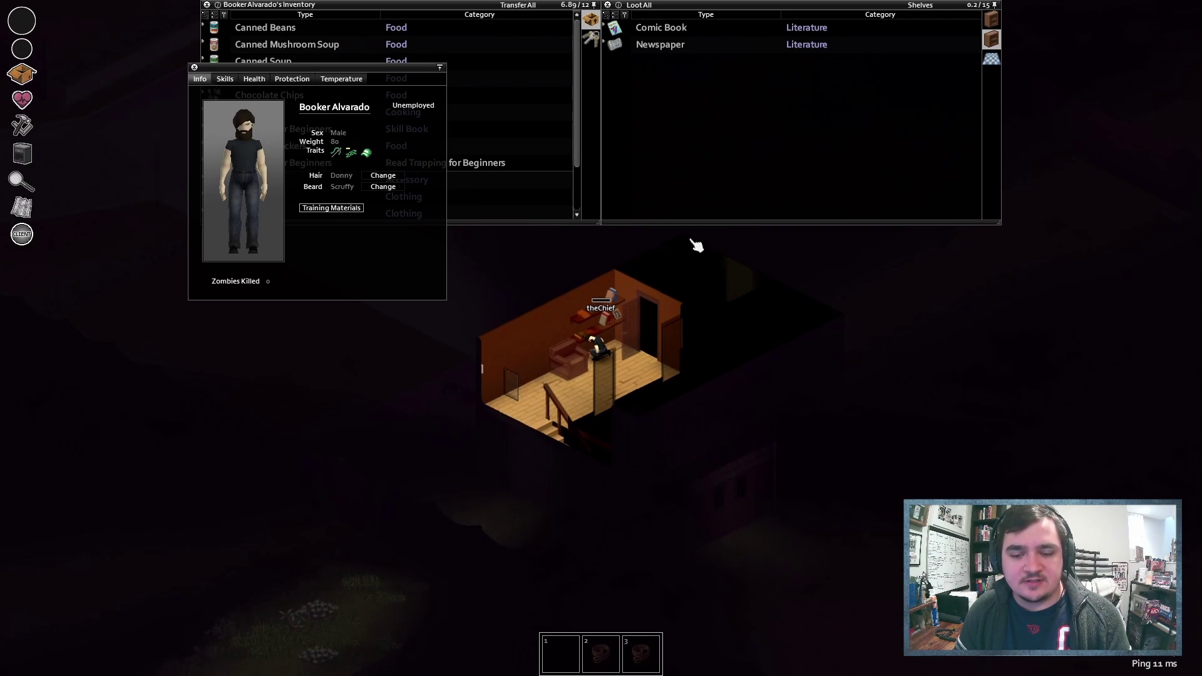
pyautogui.rightClick(609, 329)
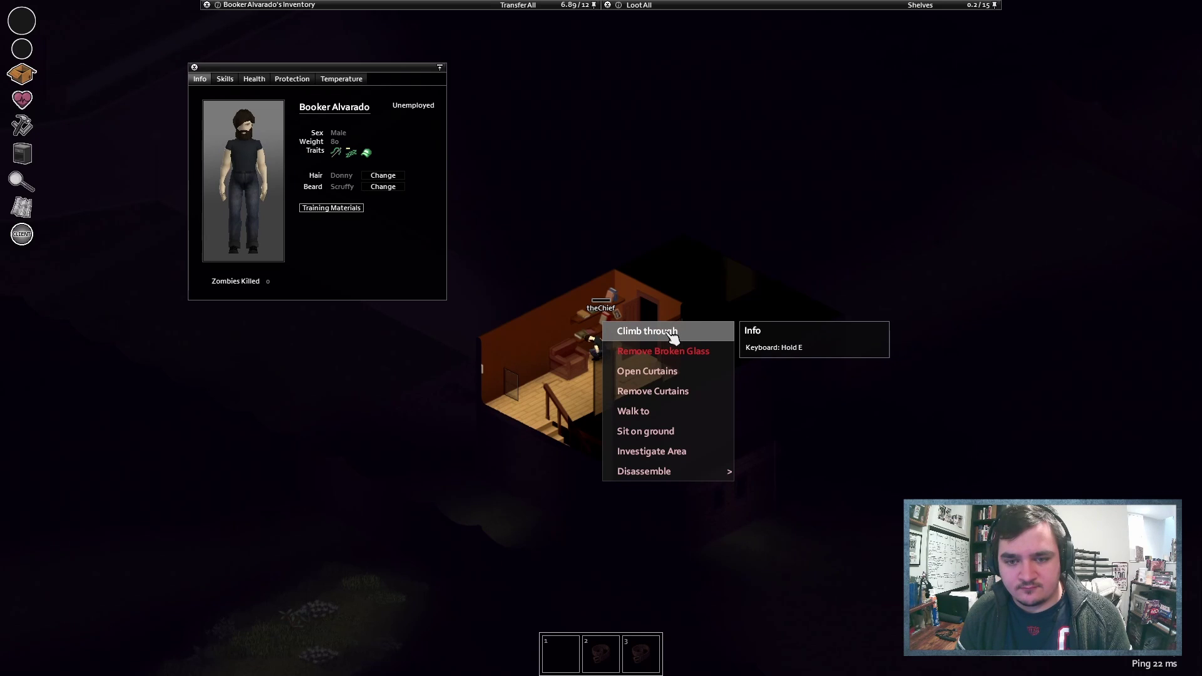
pyautogui.click(775, 291)
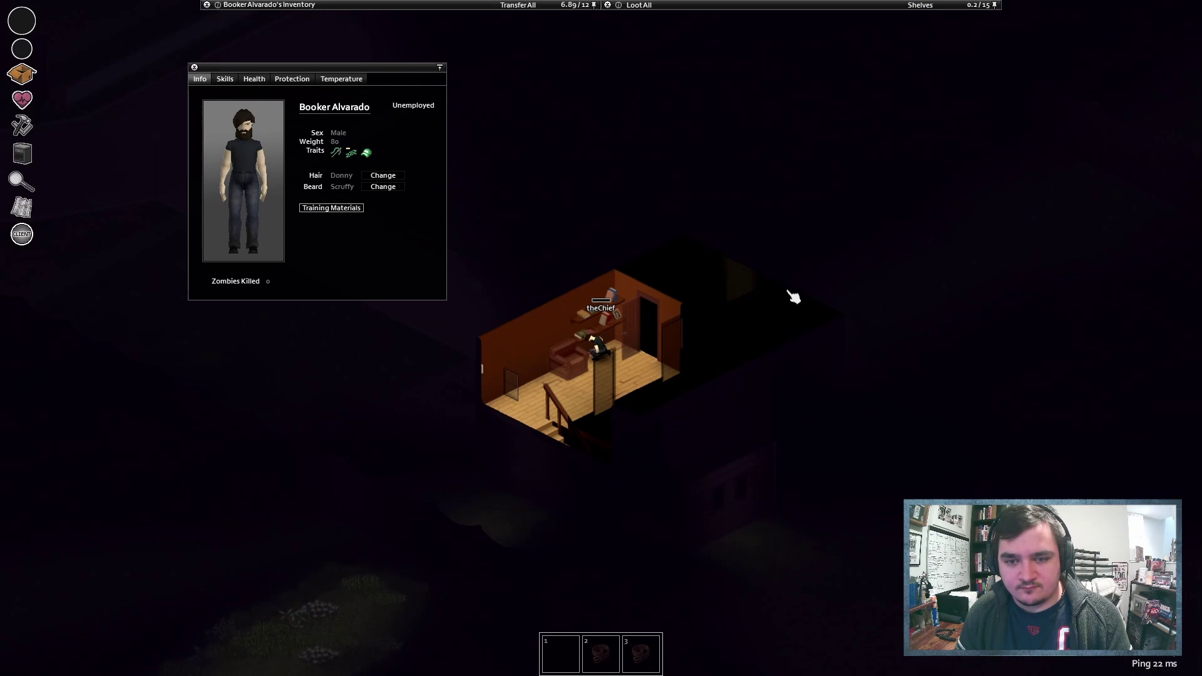
# - Step into the bathroom and back, then take the Advanced Fishing book from the shelf
pyautogui.press('d')
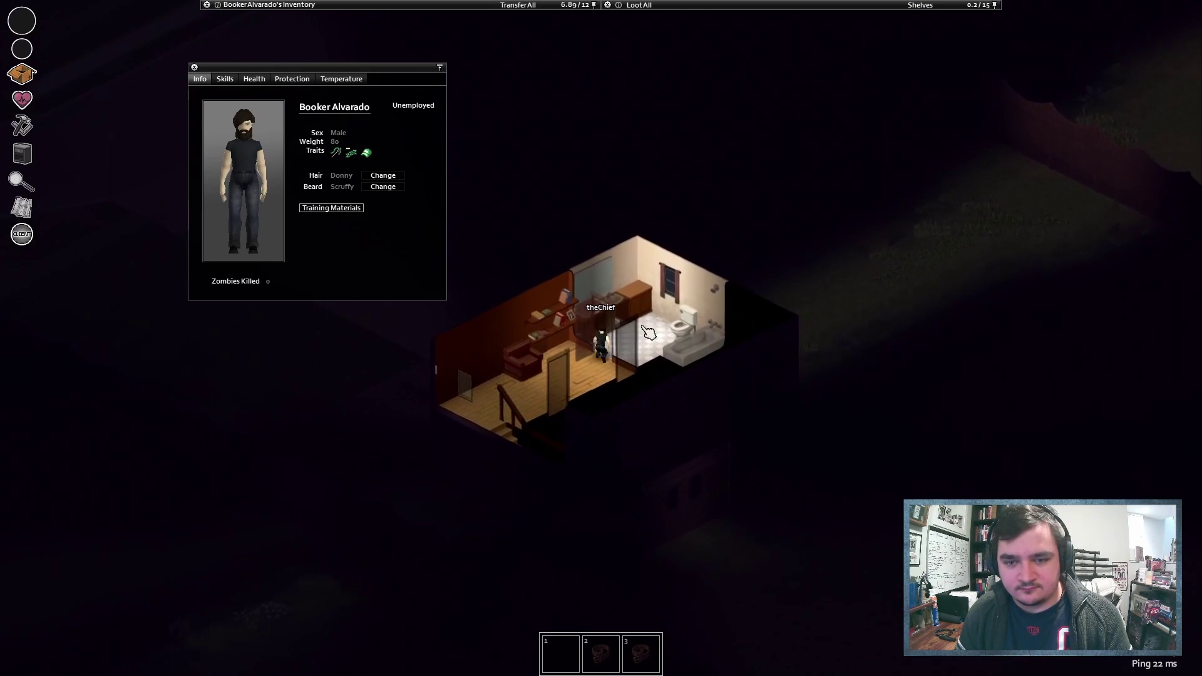
pyautogui.press('a')
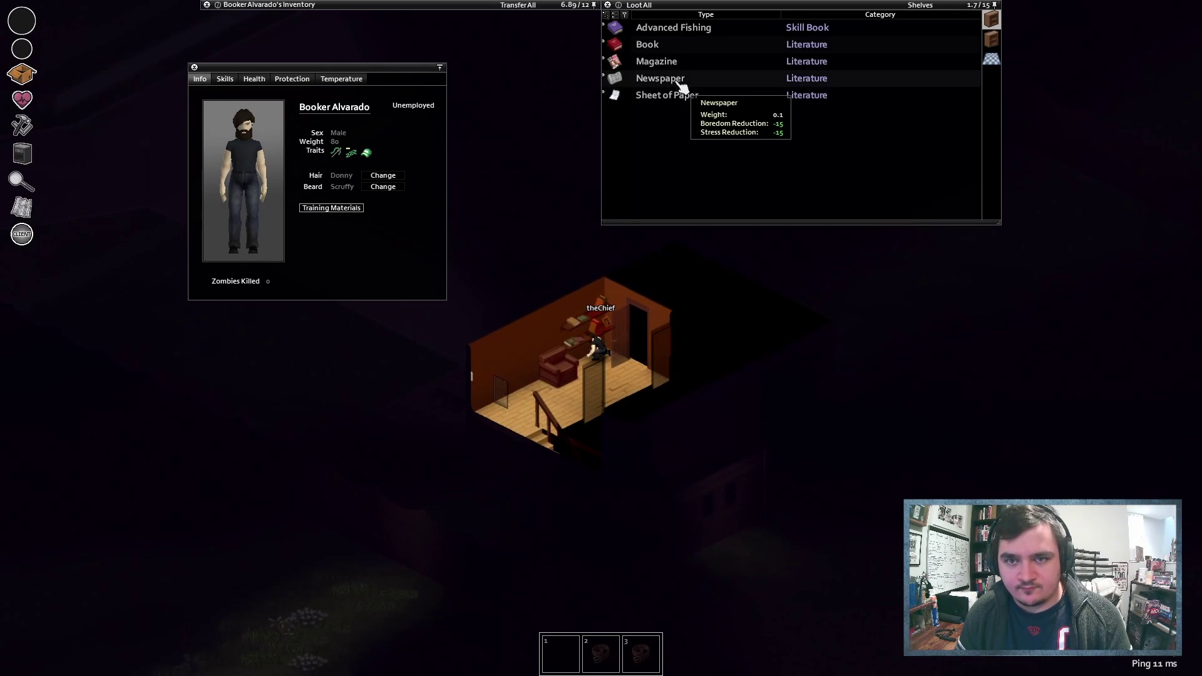
pyautogui.rightClick(678, 30)
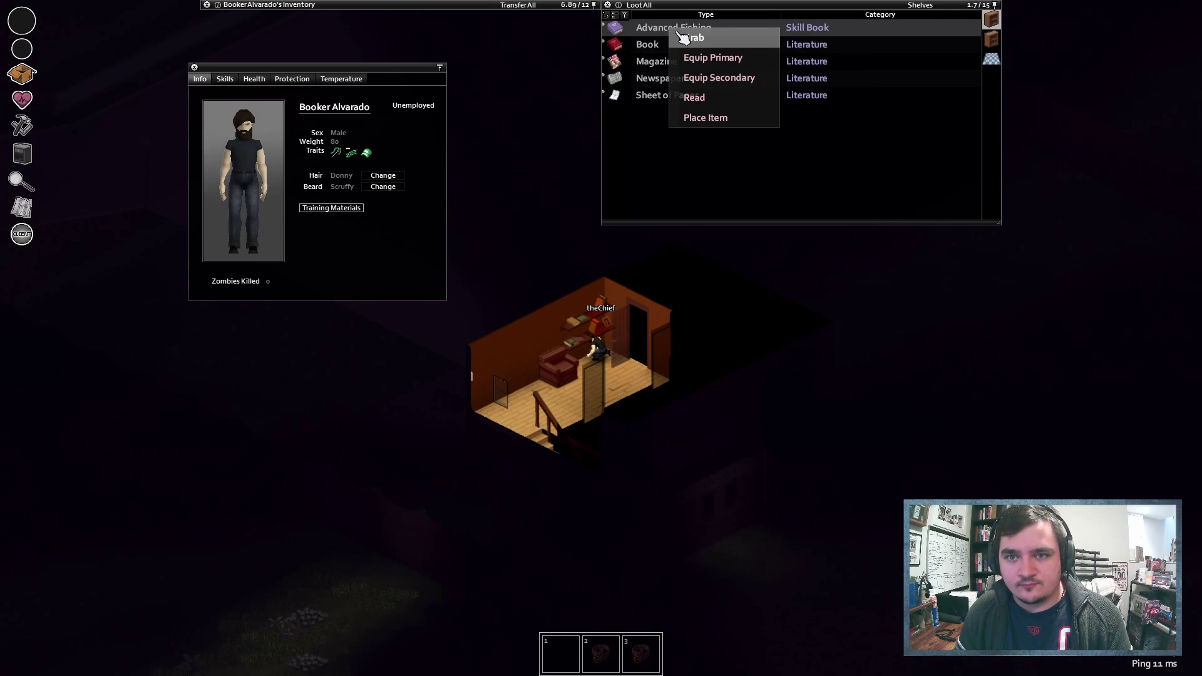
pyautogui.click(695, 39)
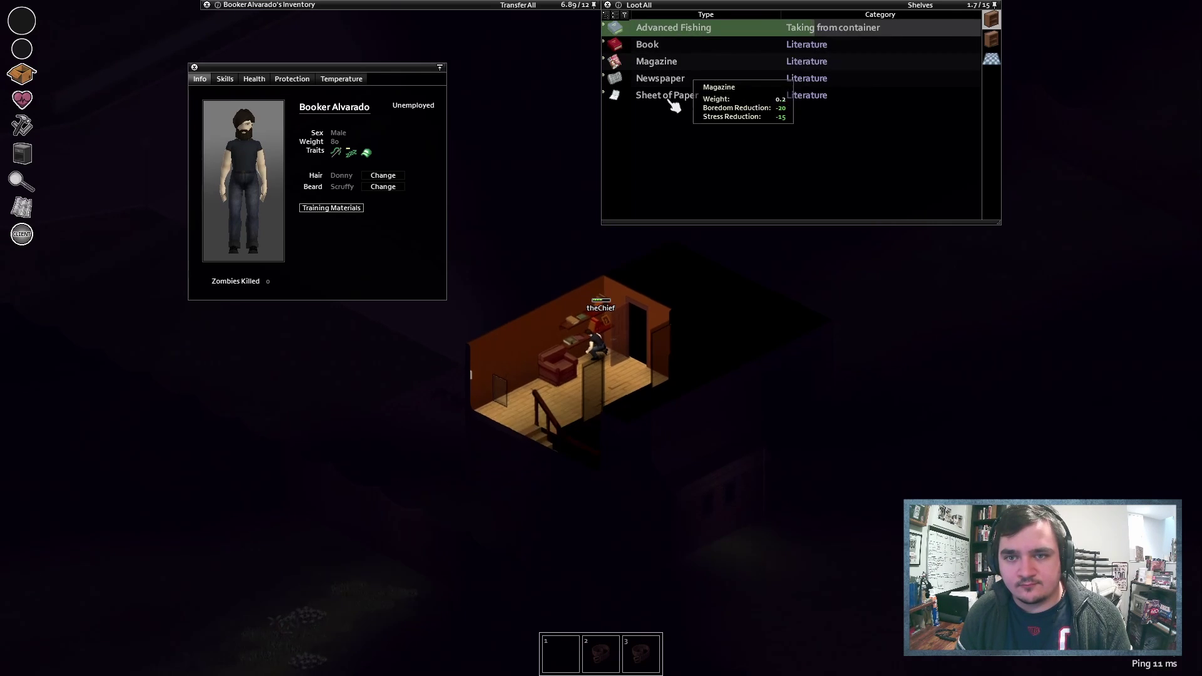
# - Dismiss the window actions and look through the second shelf's contents
pyautogui.rightClick(596, 340)
pyautogui.rightClick(619, 323)
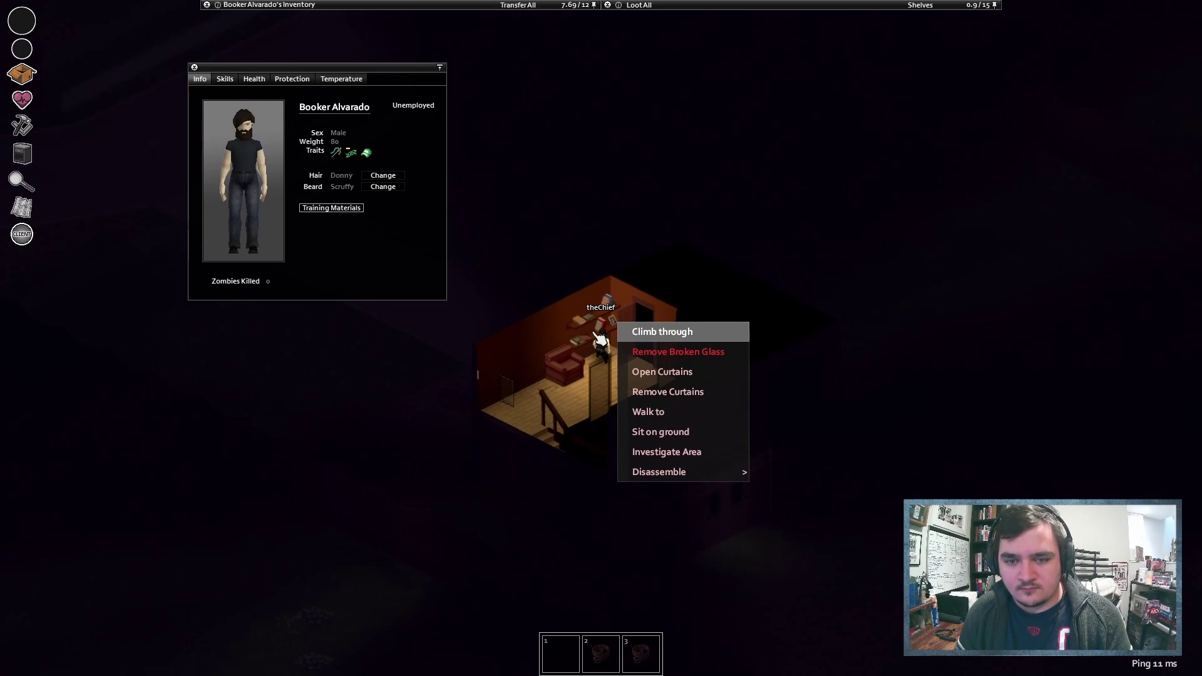
pyautogui.click(598, 336)
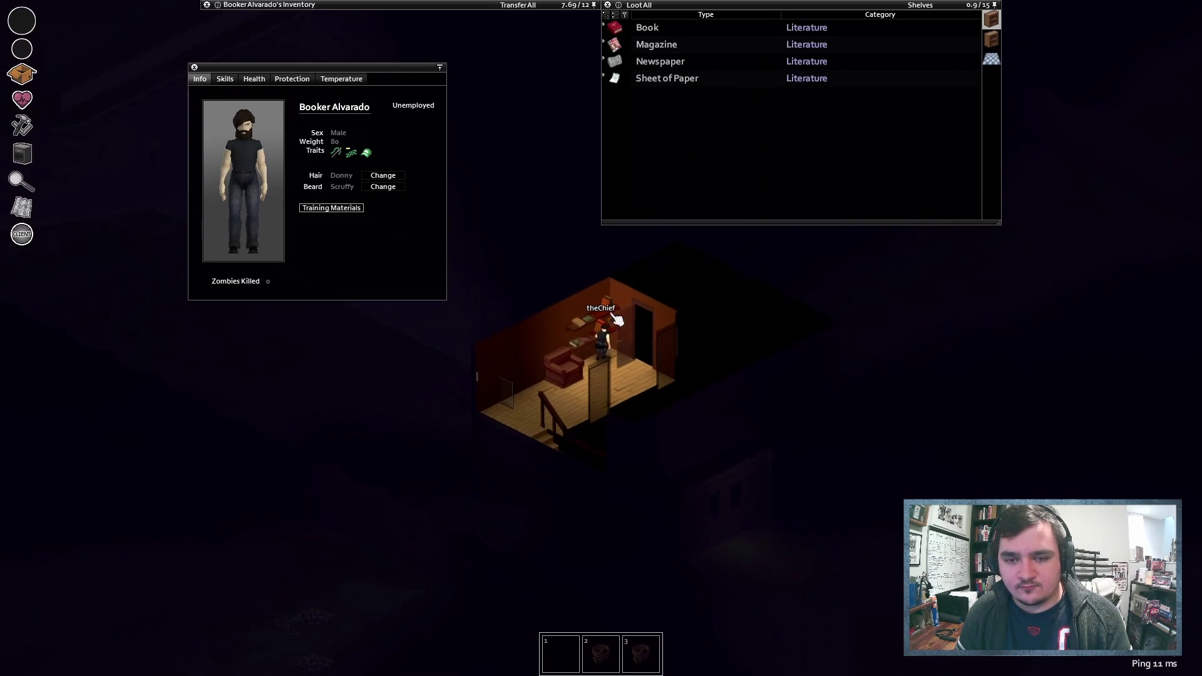
pyautogui.click(579, 330)
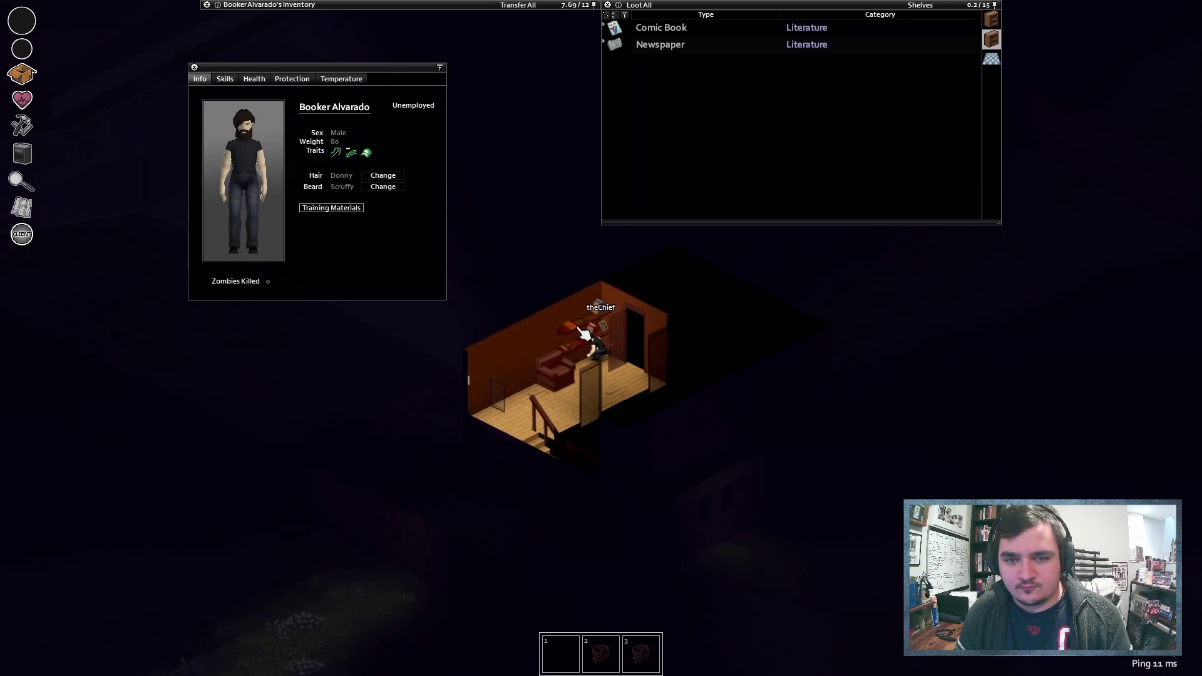
# - Walk into the upstairs bathroom and search its cupboards, finding them empty
pyautogui.press('d')
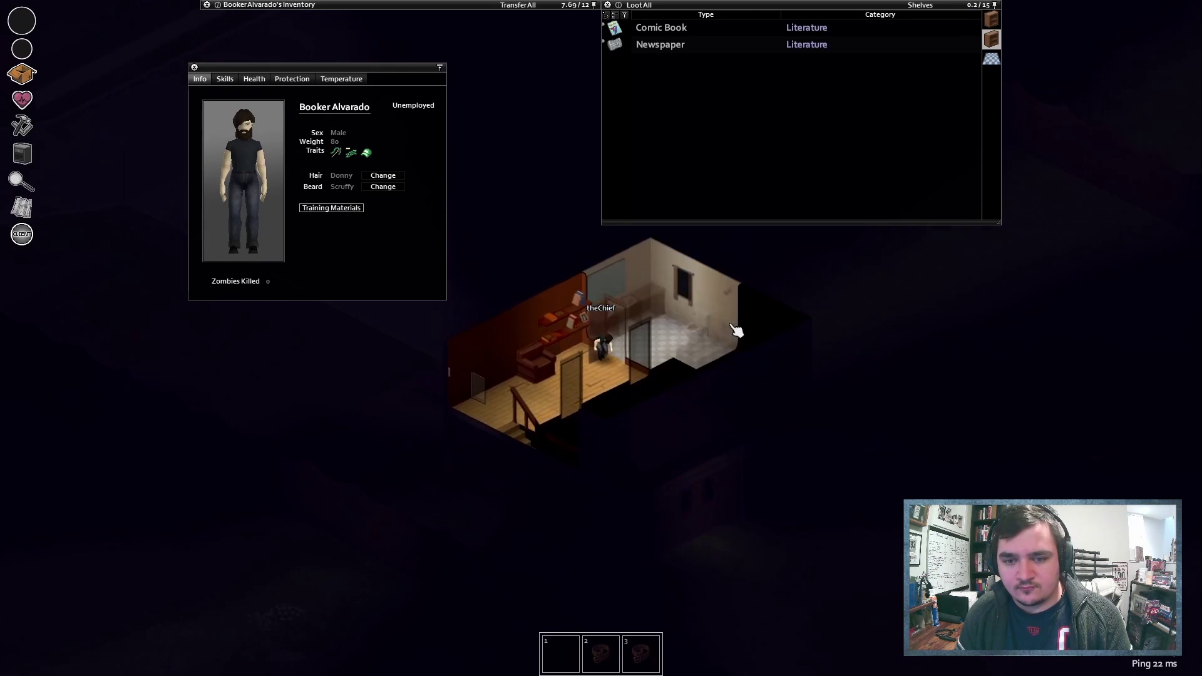
pyautogui.press('d')
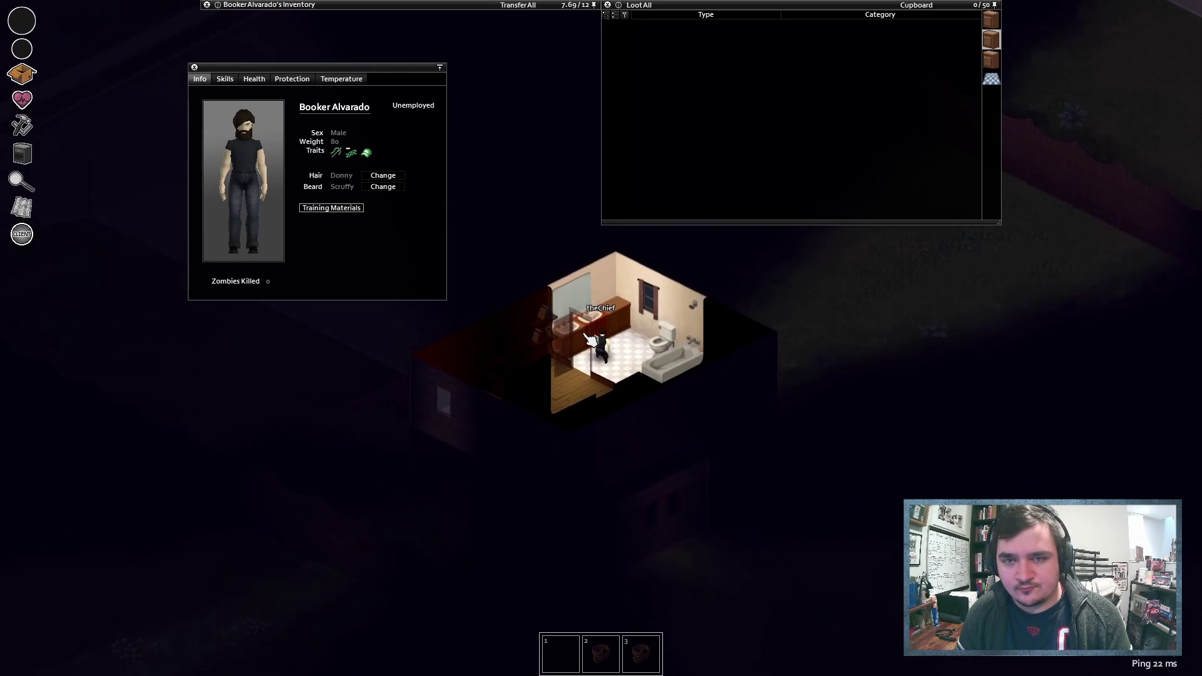
pyautogui.press('a')
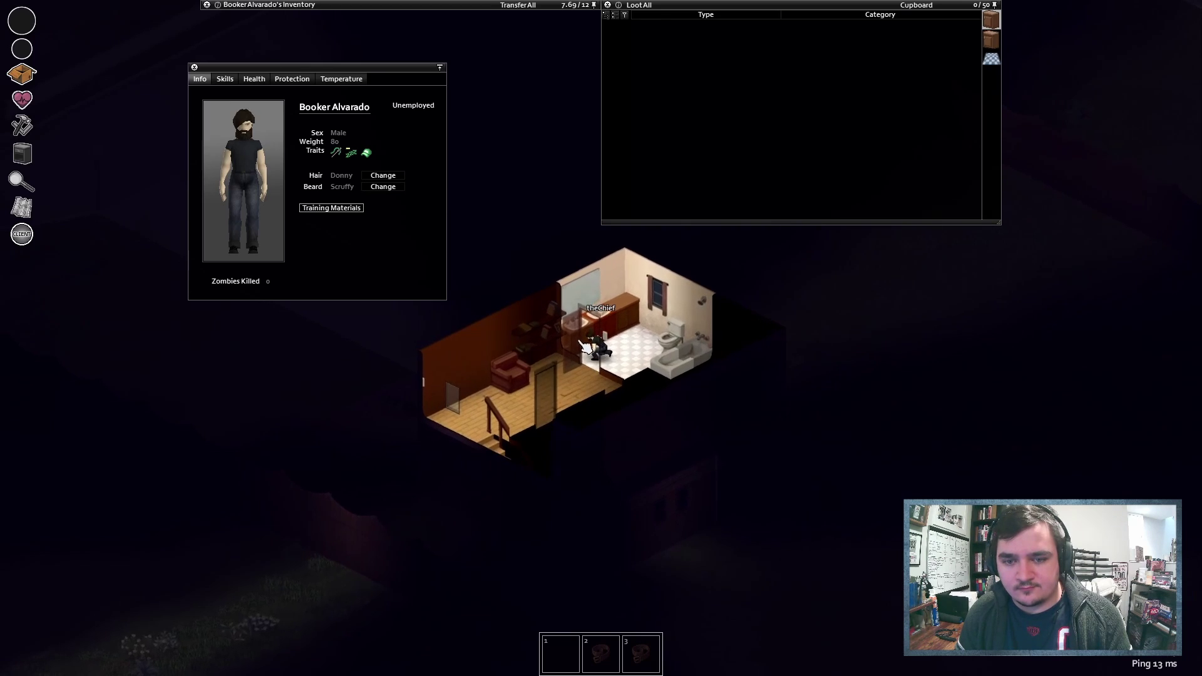
pyautogui.press('a')
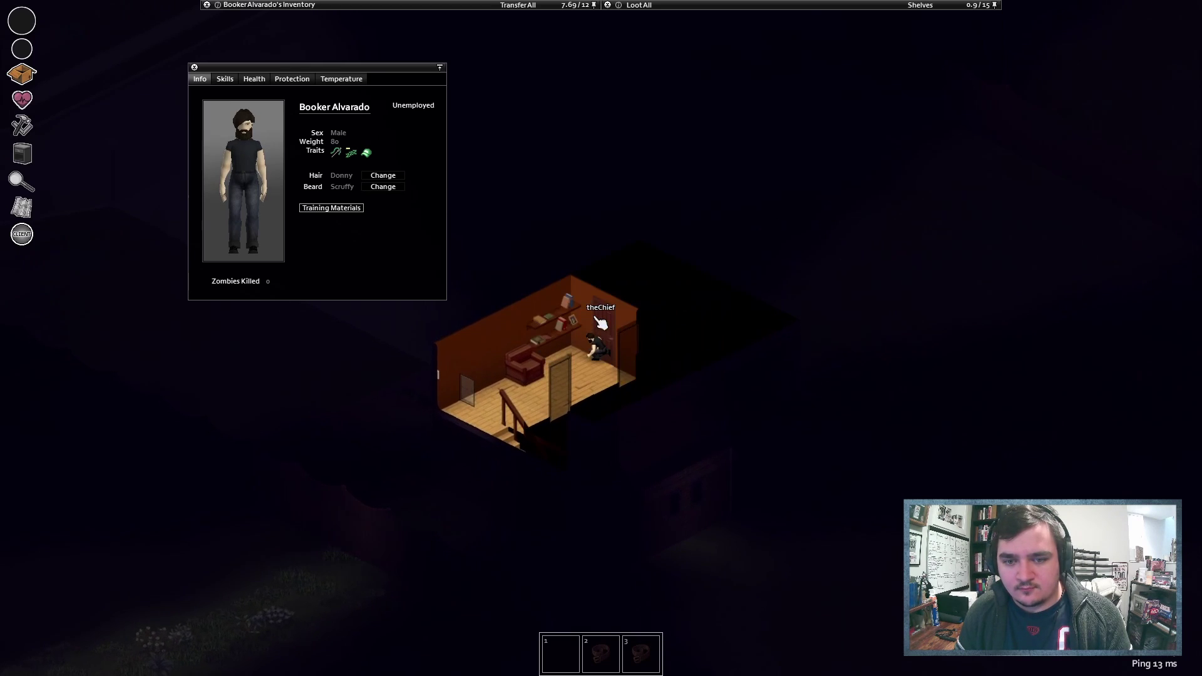
pyautogui.press('d')
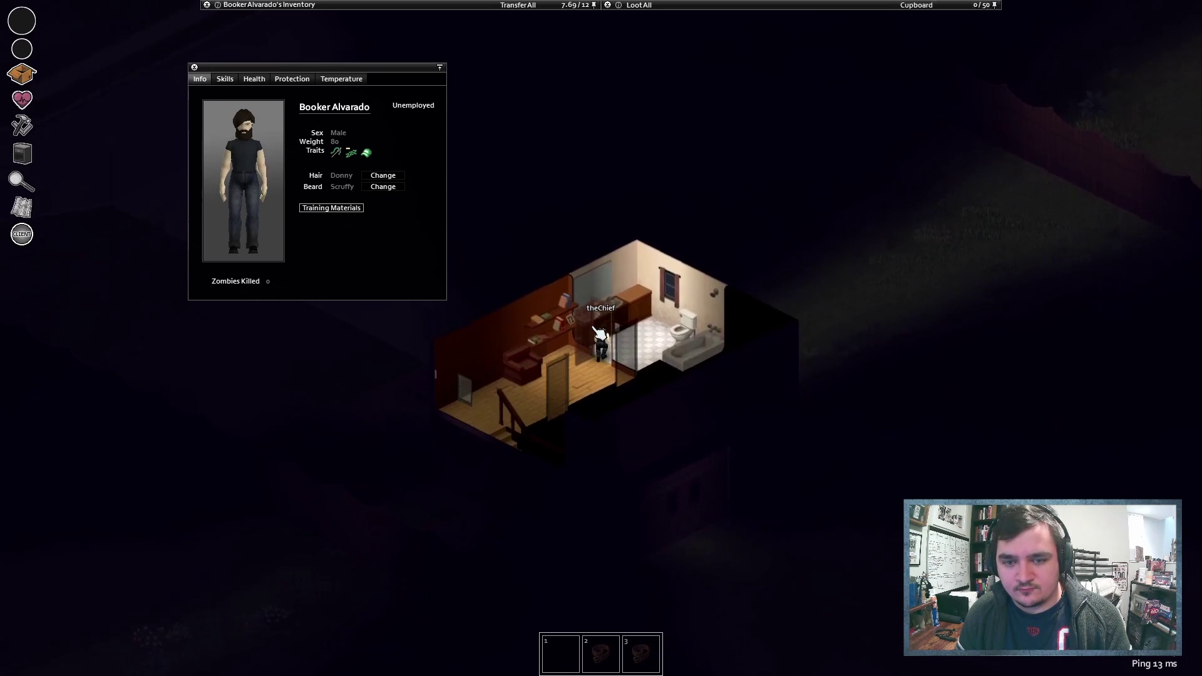
pyautogui.press('d')
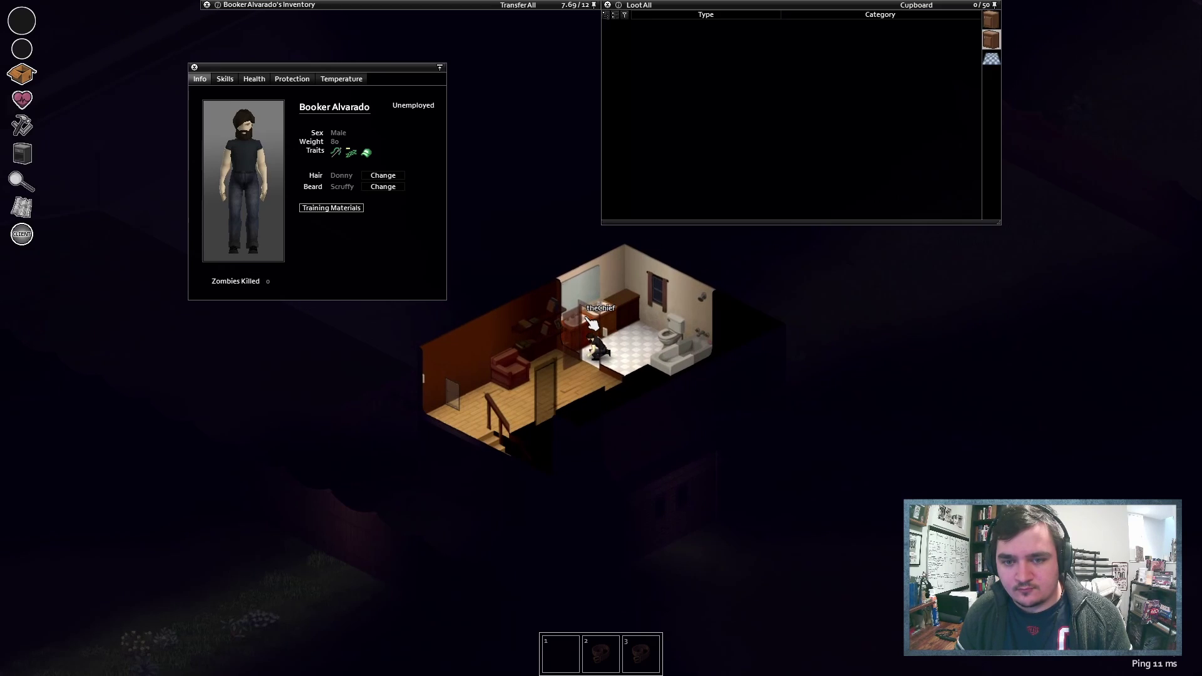
pyautogui.press('d')
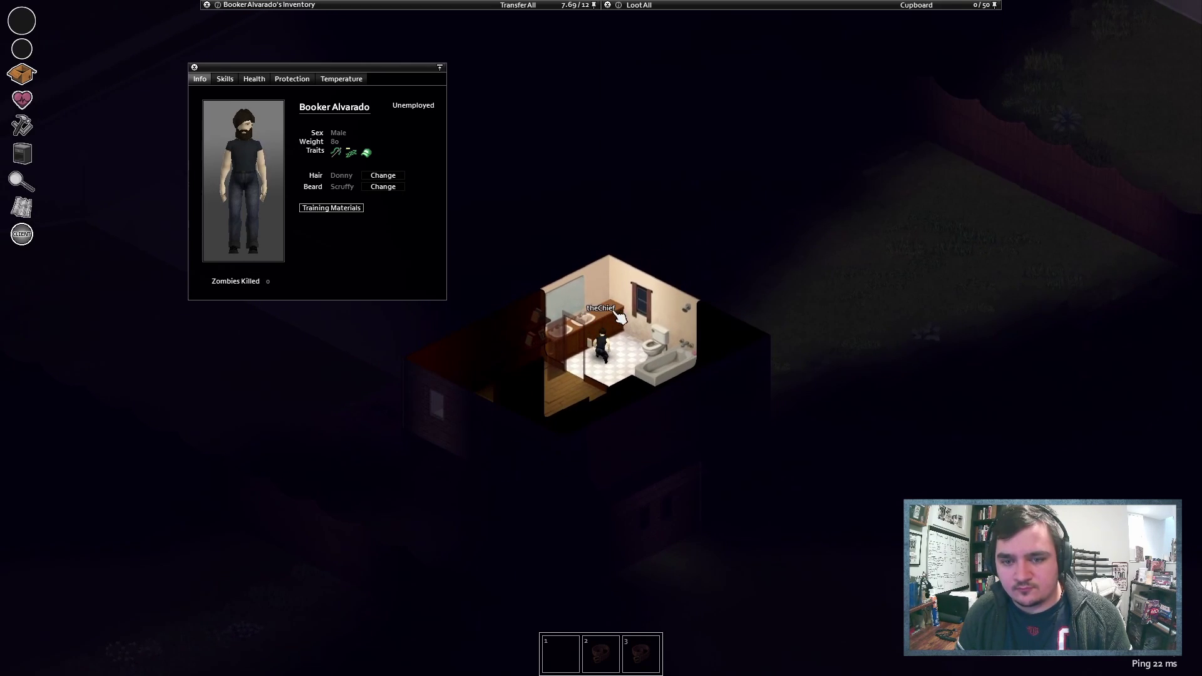
pyautogui.press('d')
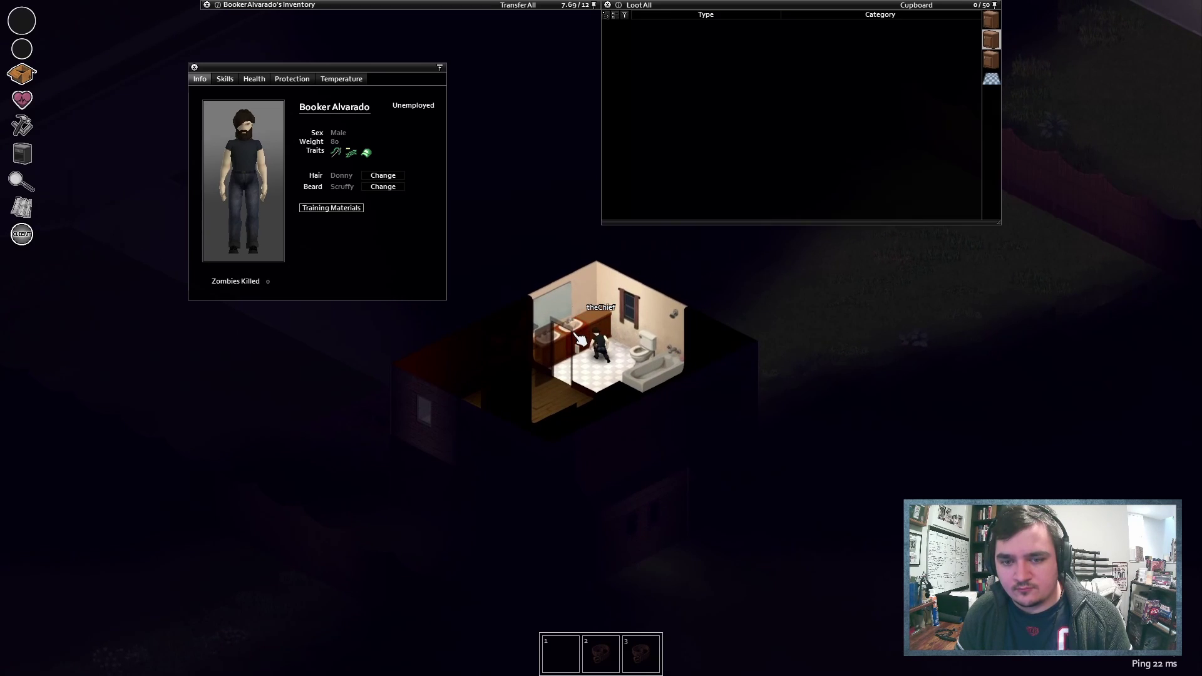
pyautogui.press('d')
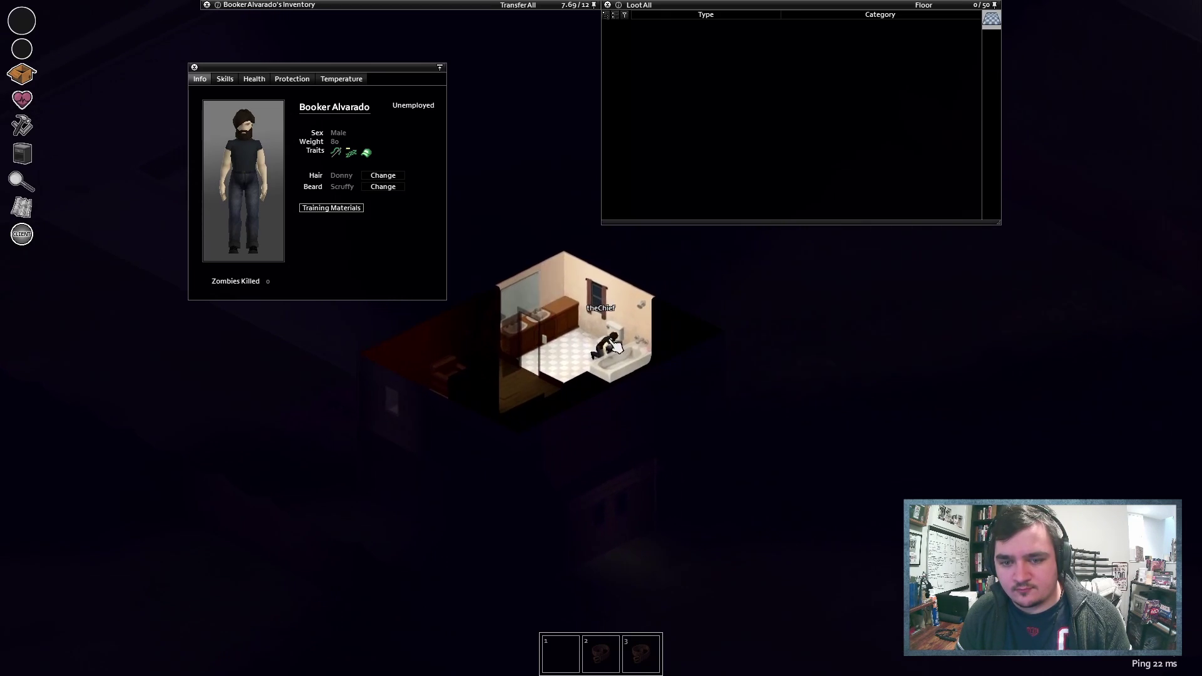
# - Leave the bathroom through the shelf room and enter the dark bedroom
pyautogui.press('a')
pyautogui.press('s')
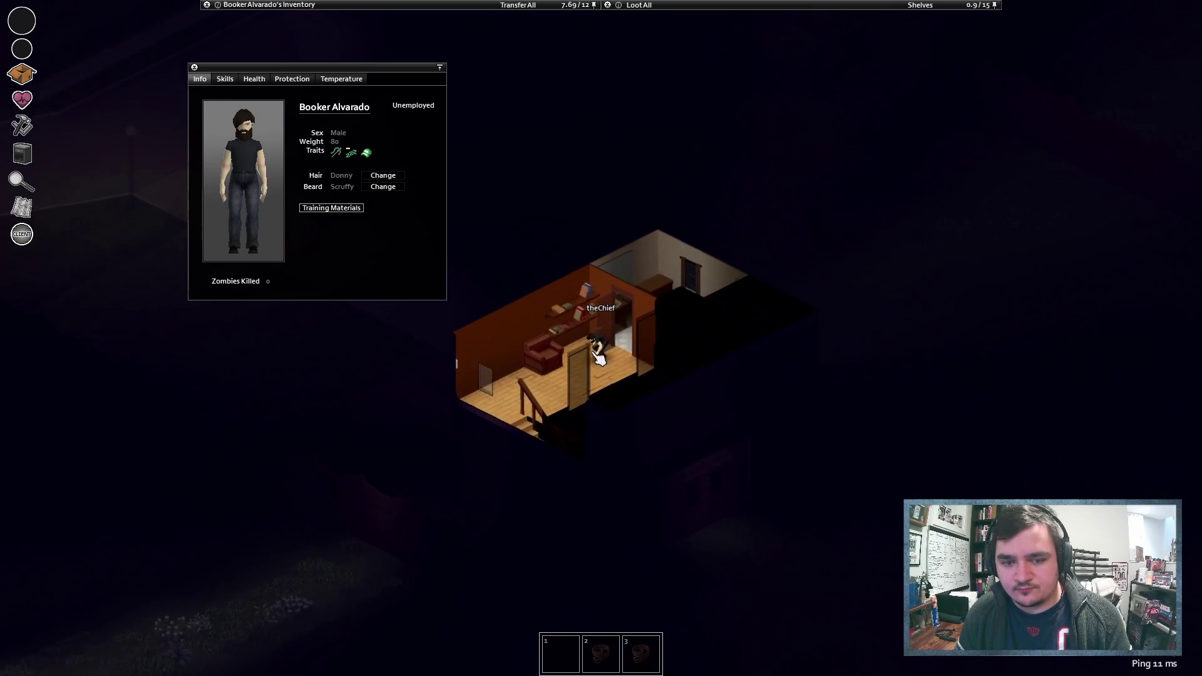
pyautogui.press('d')
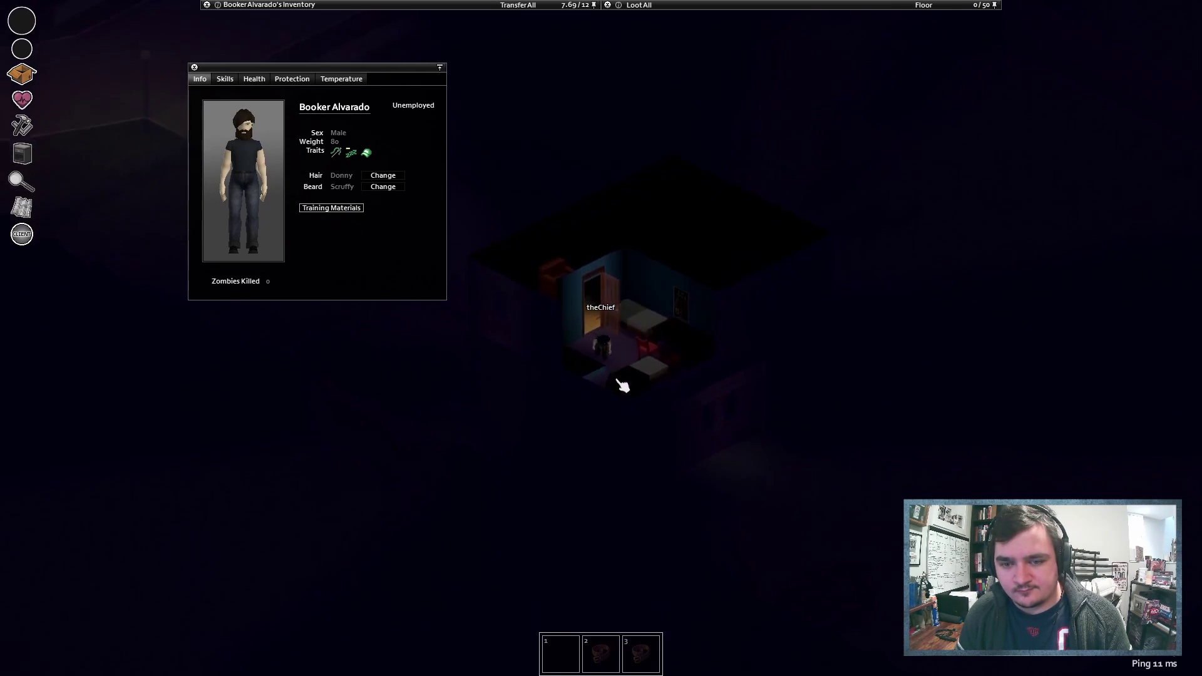
# - Inspect the bedroom cabinet, which holds only sandals
pyautogui.press('s')
pyautogui.press('w')
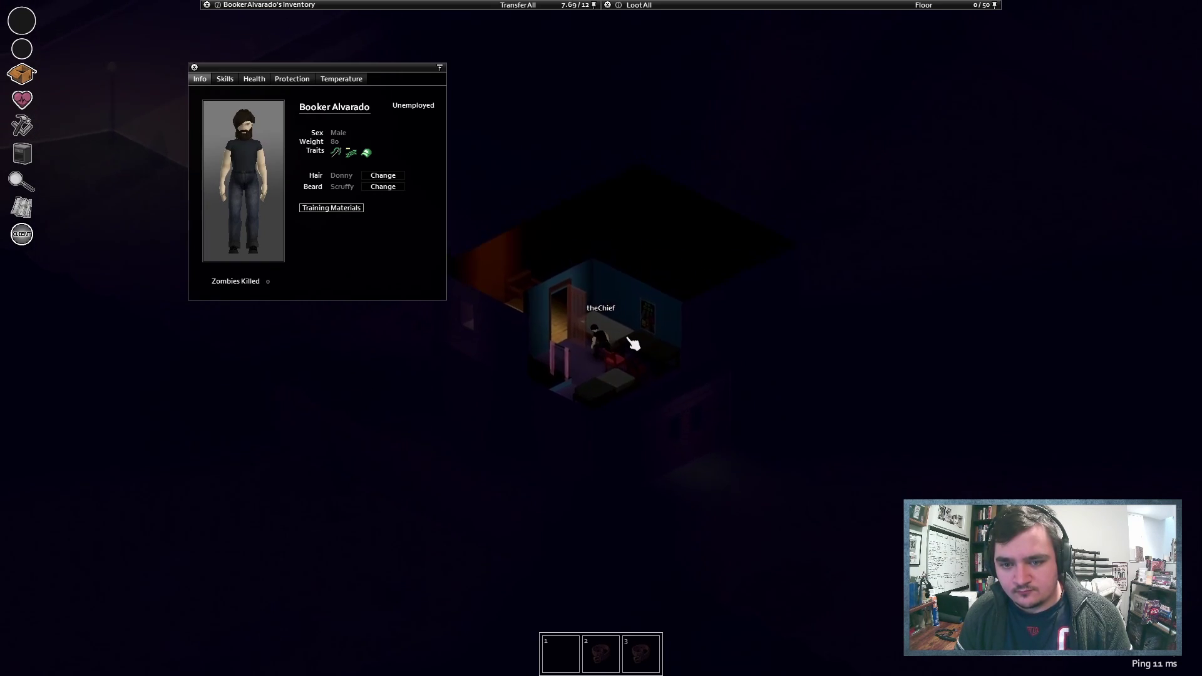
pyautogui.press('w')
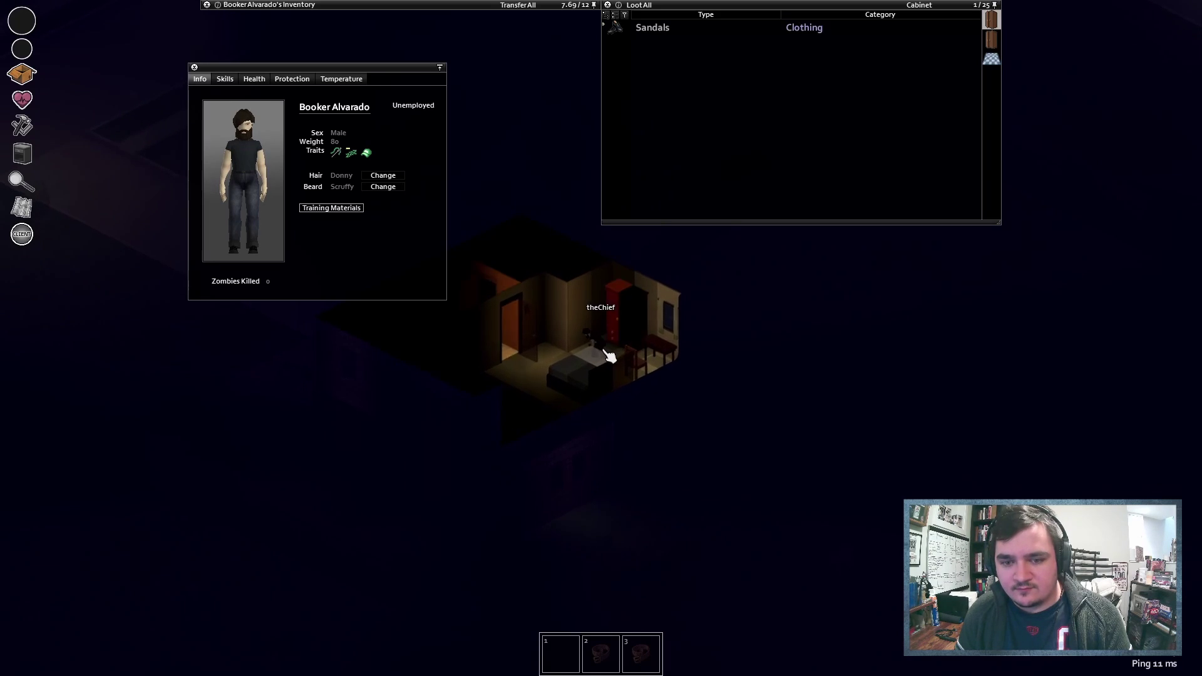
# - Walk back through the shelf room and down the staircase
pyautogui.press('a')
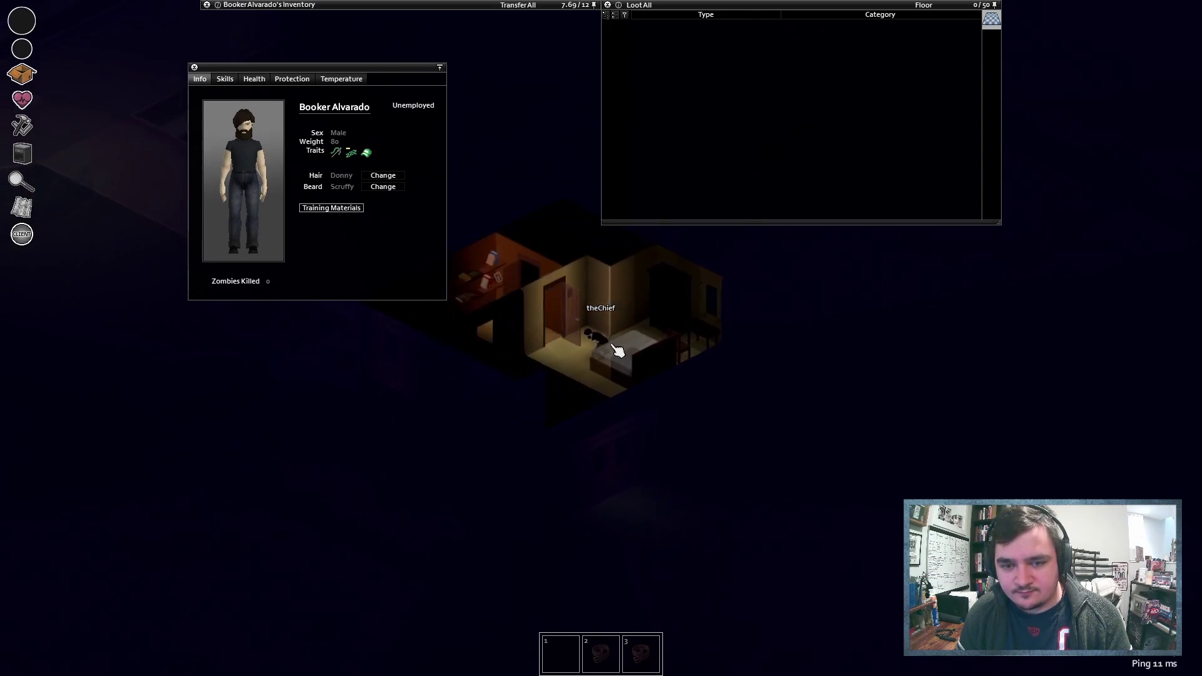
pyautogui.press('a')
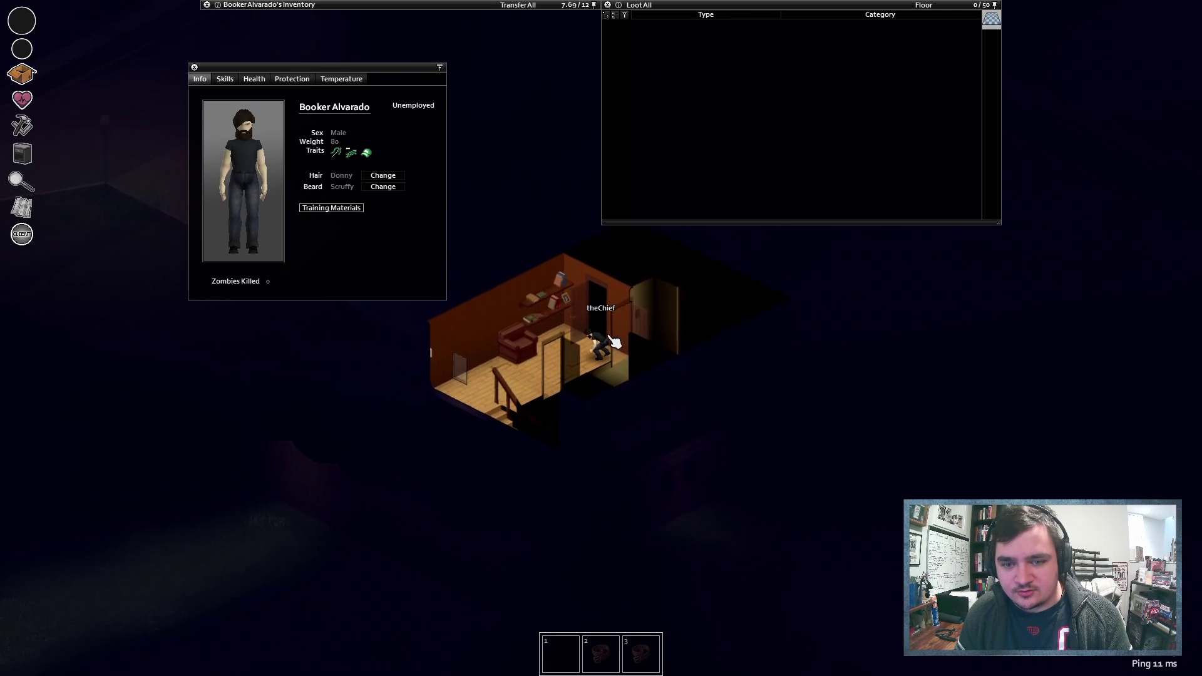
pyautogui.press('a')
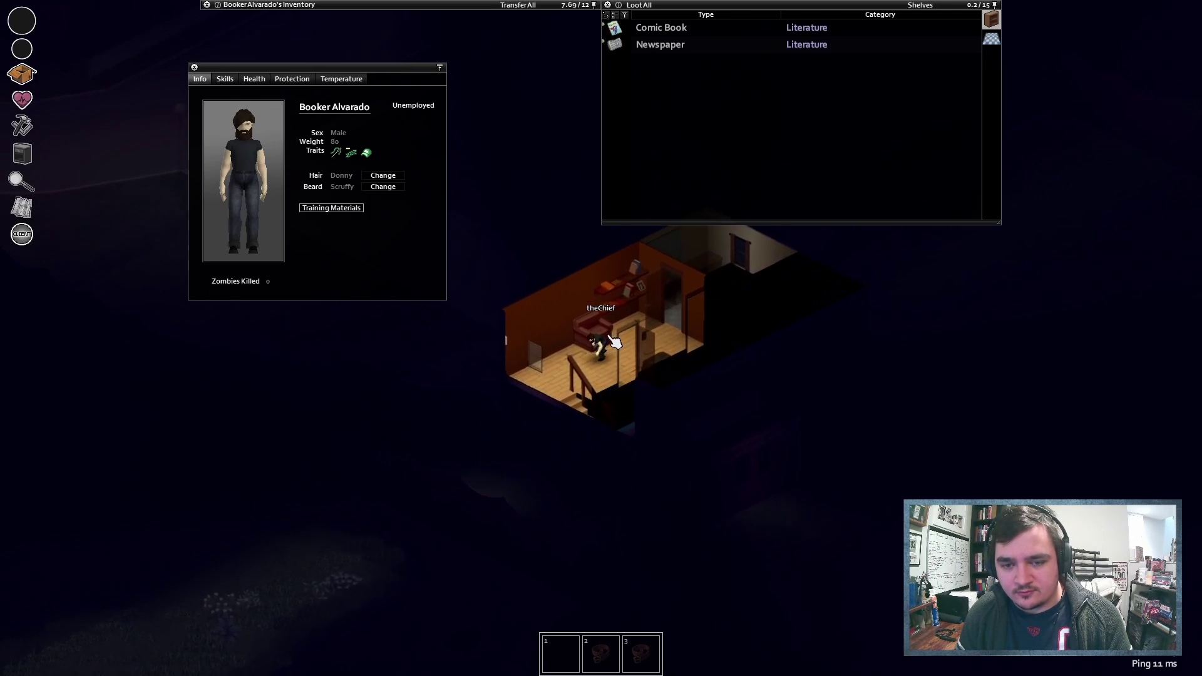
pyautogui.press('a')
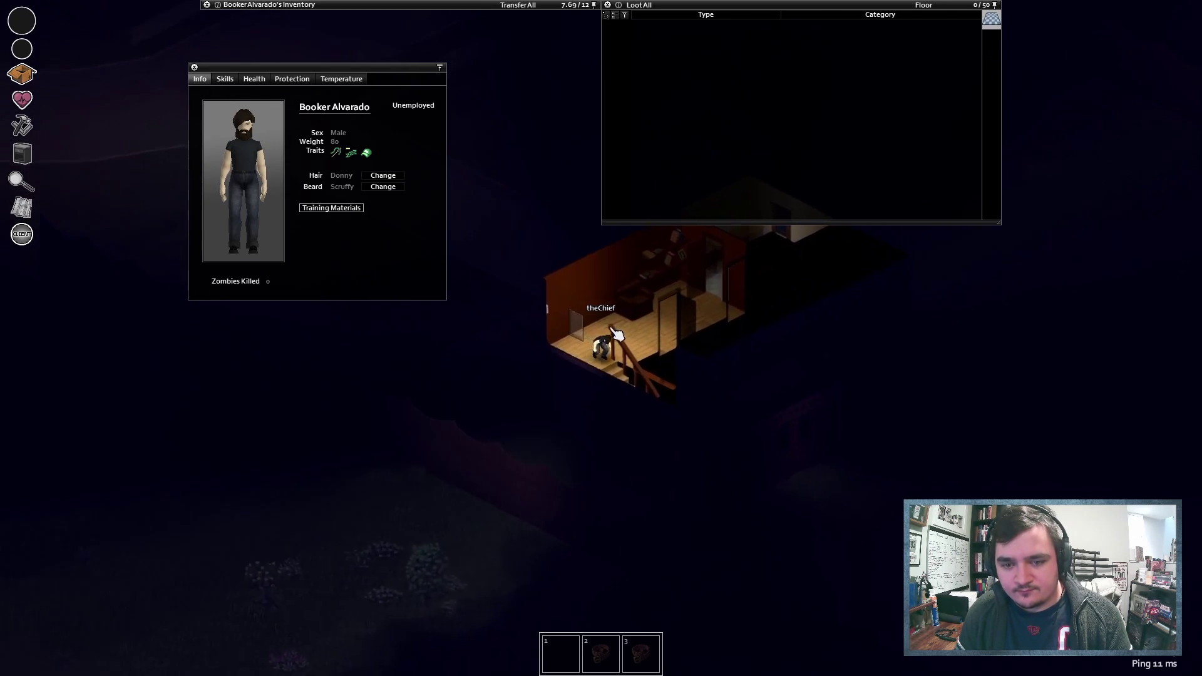
pyautogui.press('s')
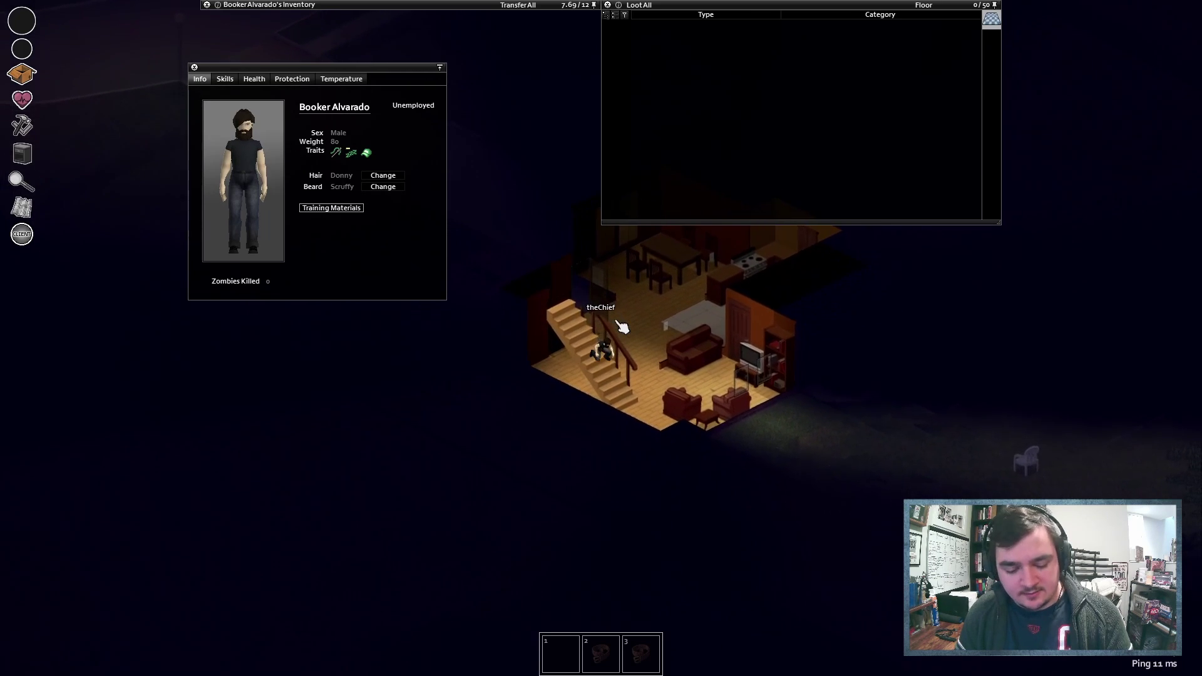
pyautogui.press('m')
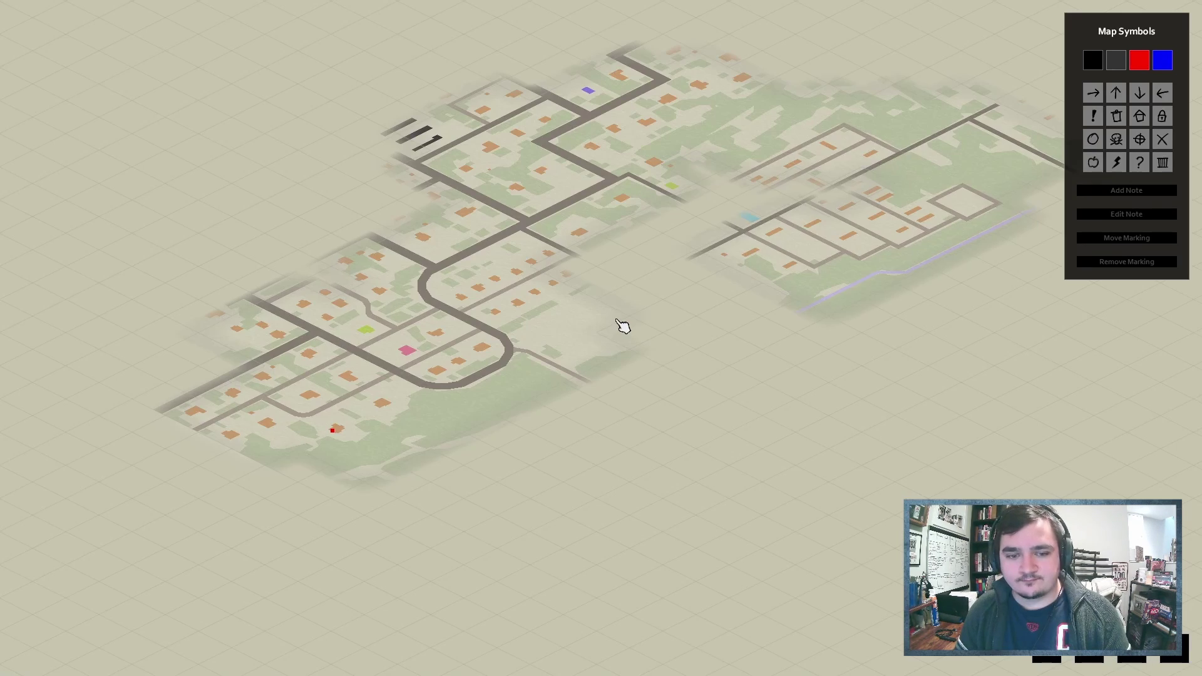
pyautogui.scroll(1, 371, 430)
pyautogui.scroll(1, 367, 423)
pyautogui.scroll(1, 364, 419)
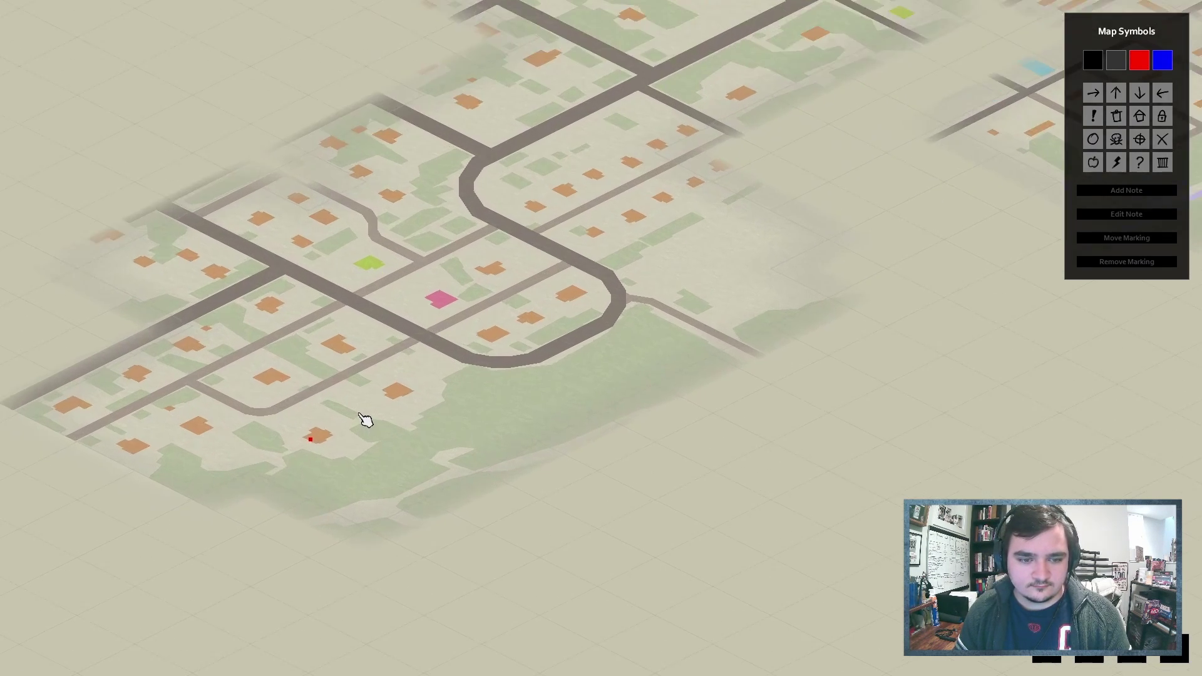
pyautogui.scroll(1, 366, 416)
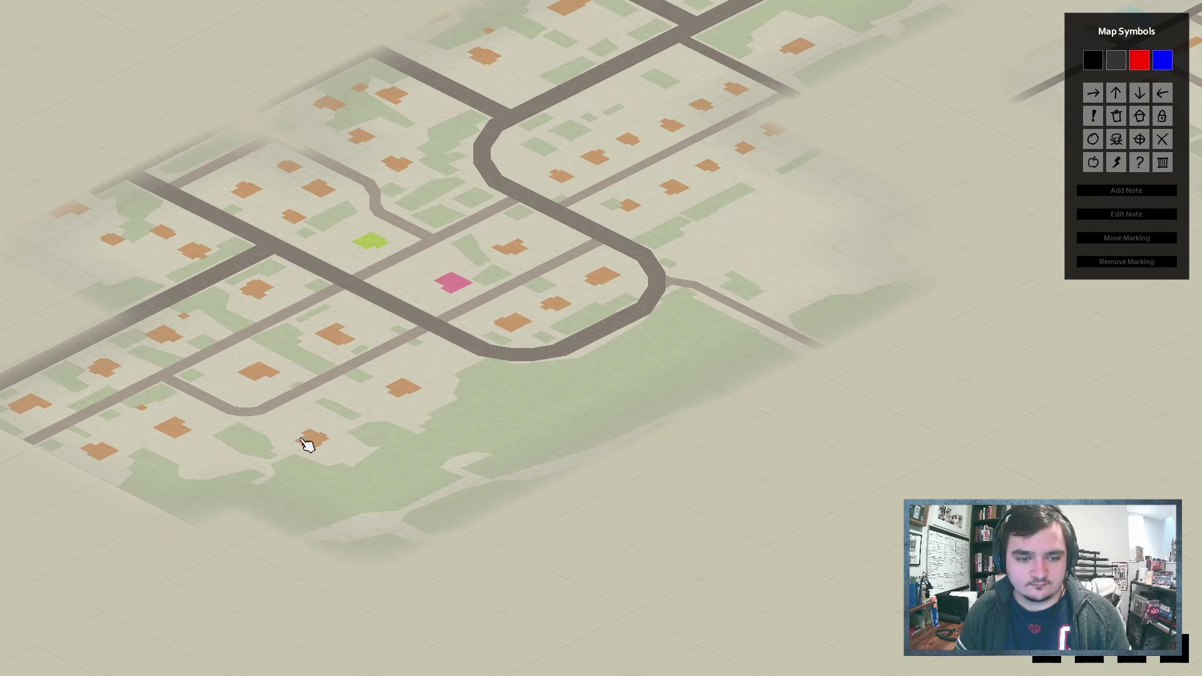
pyautogui.press('m')
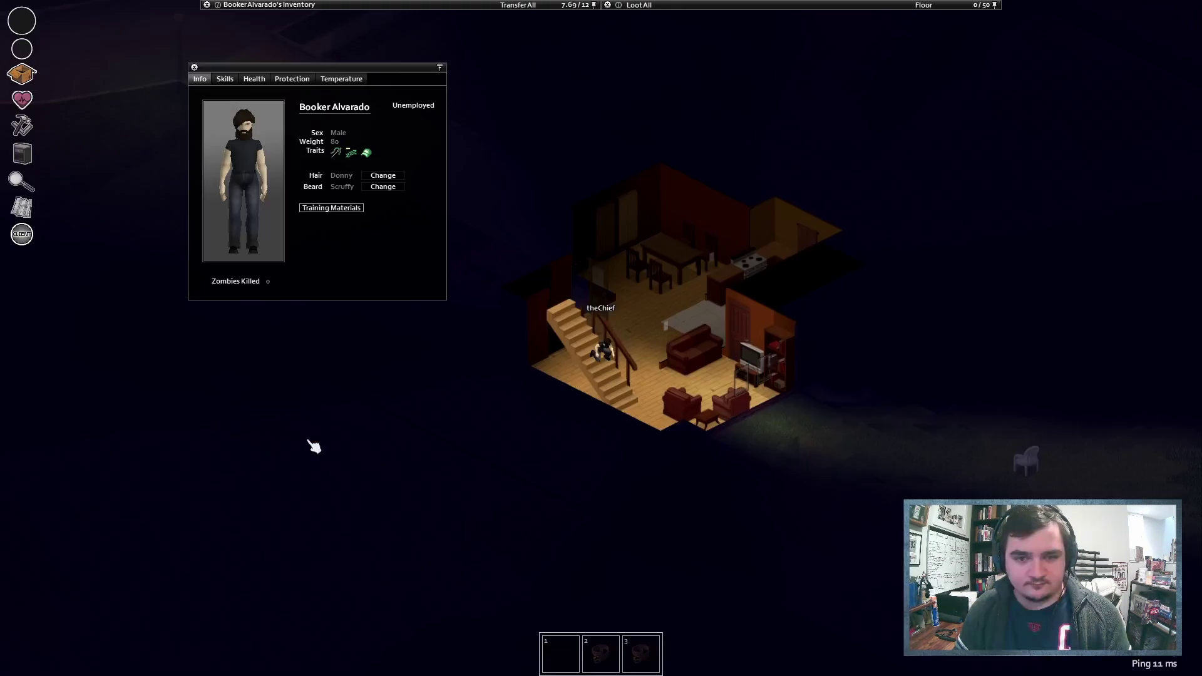
# - Walk down the stairs and across the ground floor into the small bathroom
pyautogui.press('s')
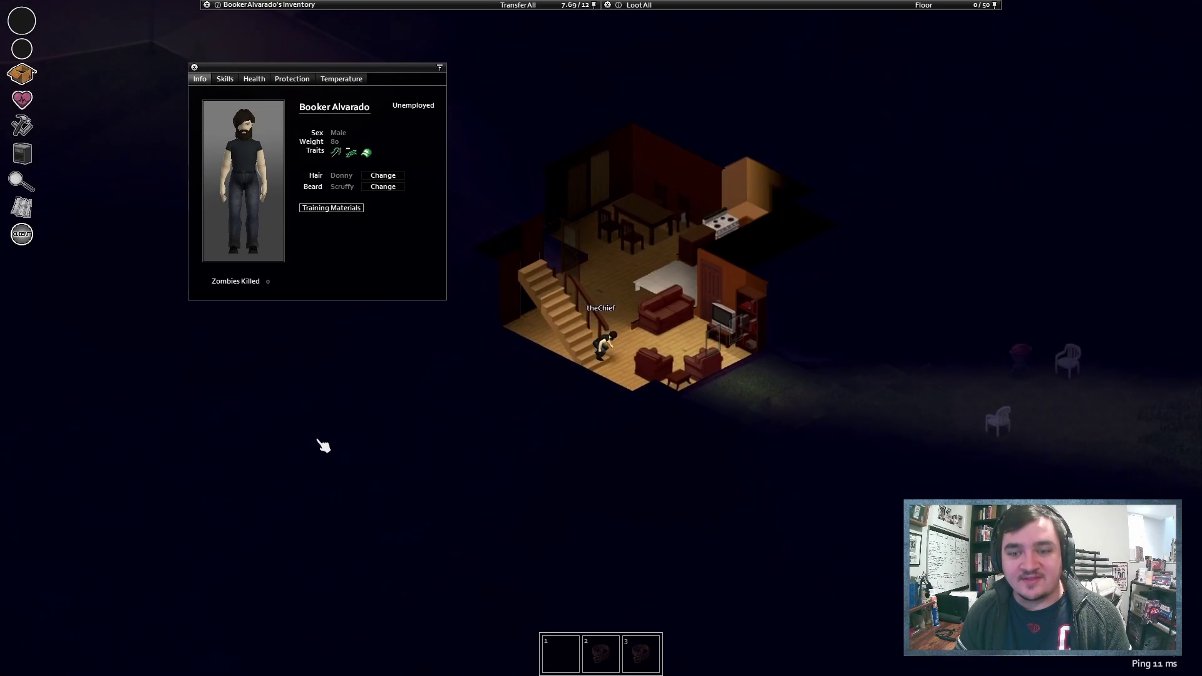
pyautogui.press('w')
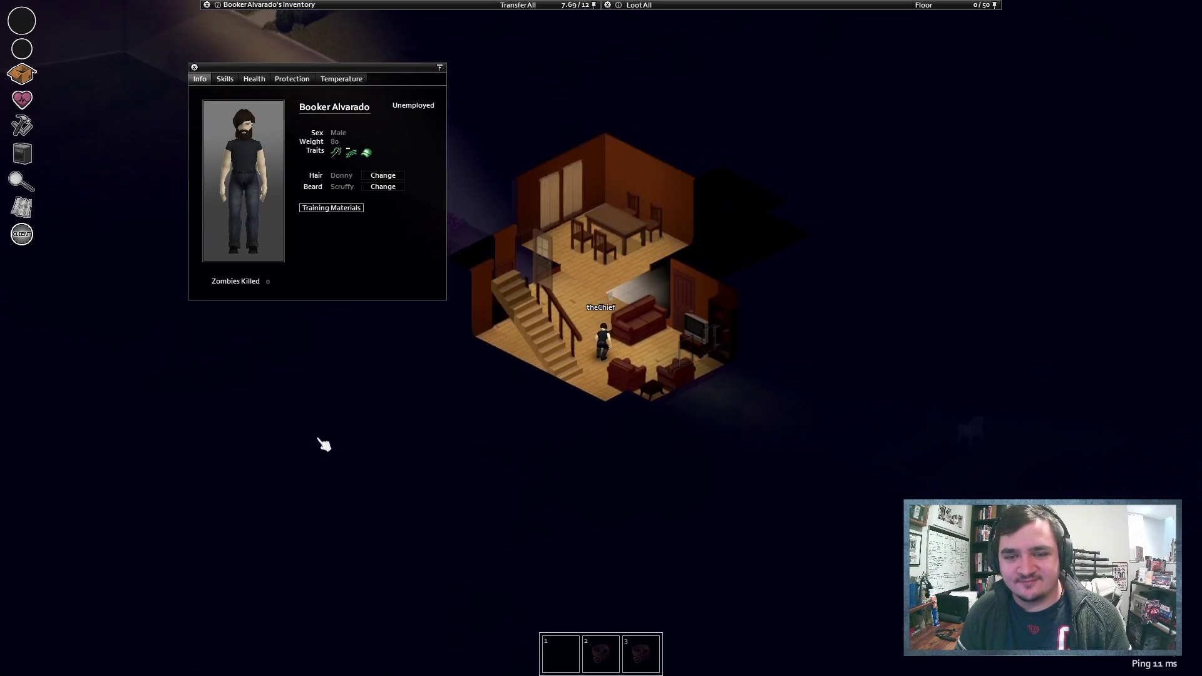
pyautogui.press('w')
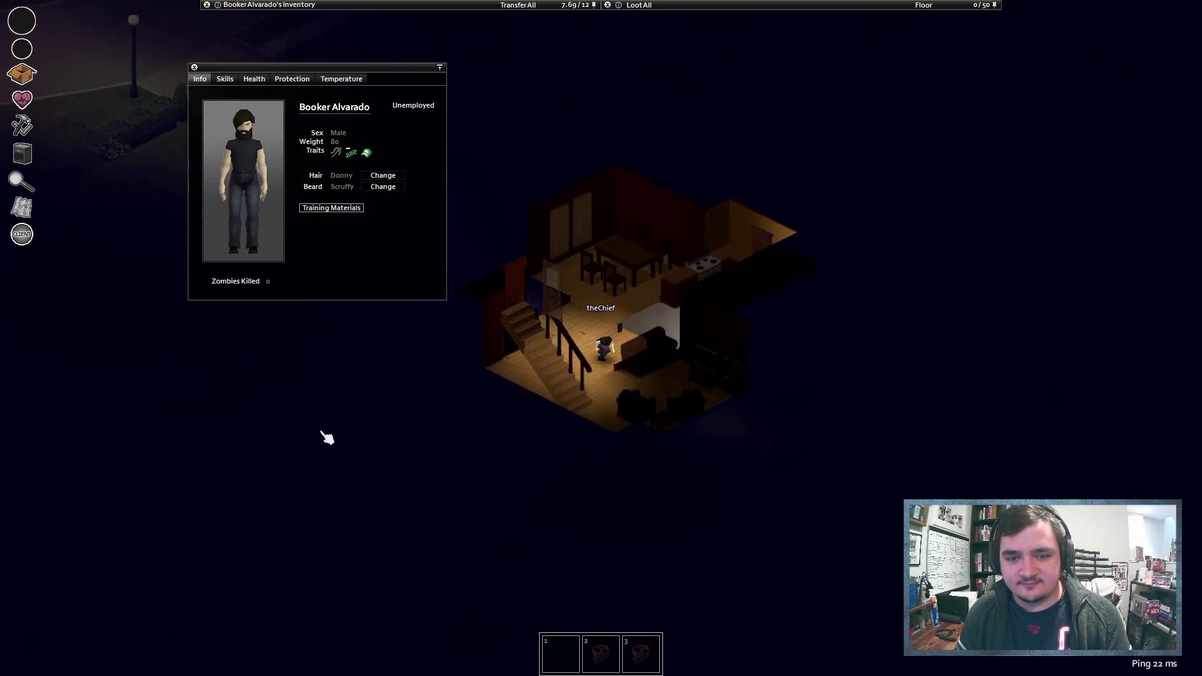
pyautogui.press('d')
pyautogui.press('d')
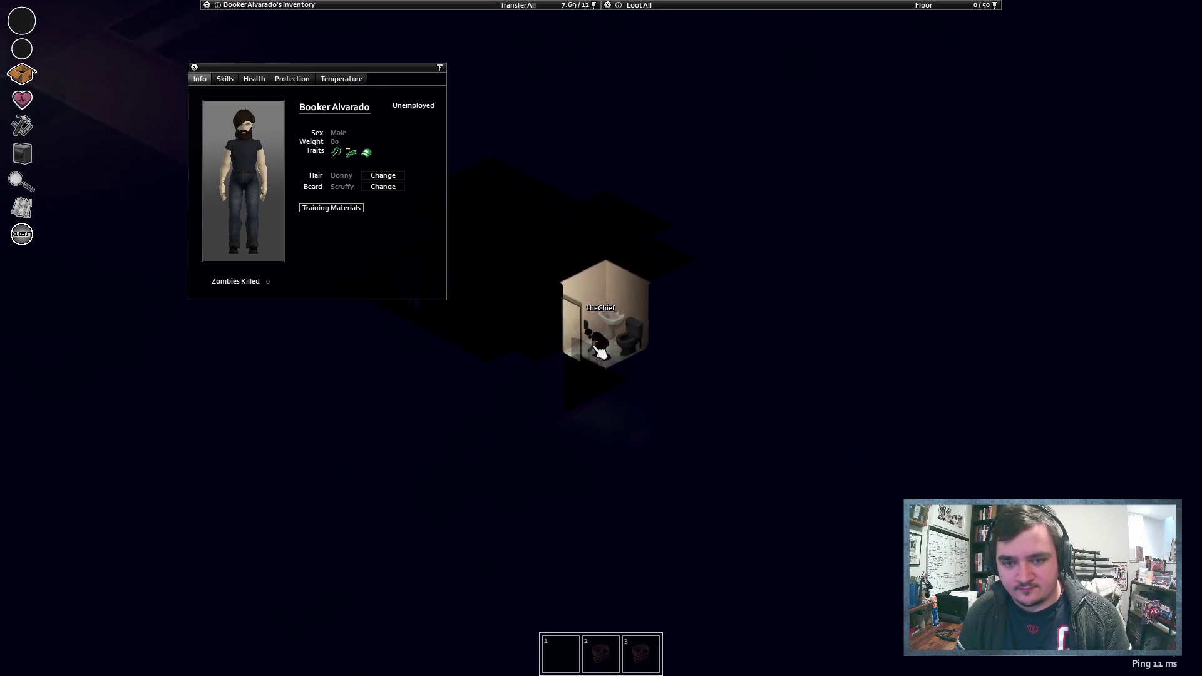
# - Cross the living room past the staircase and step out onto the porch
pyautogui.press('a')
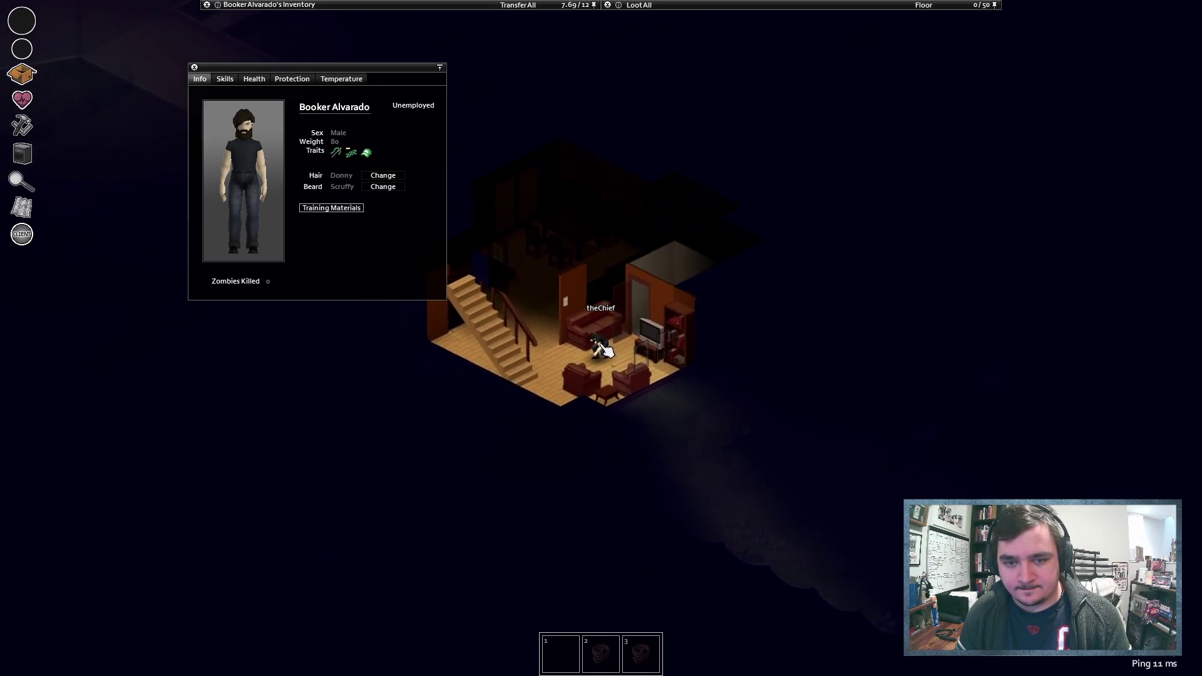
pyautogui.press('a')
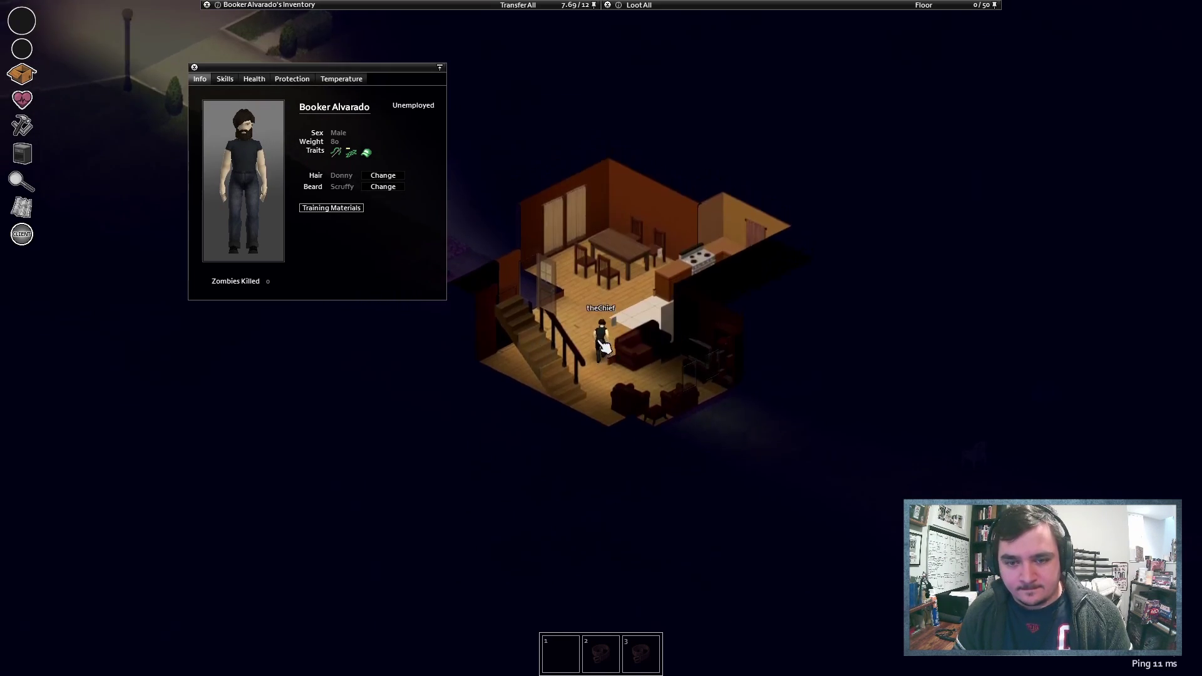
pyautogui.press('a')
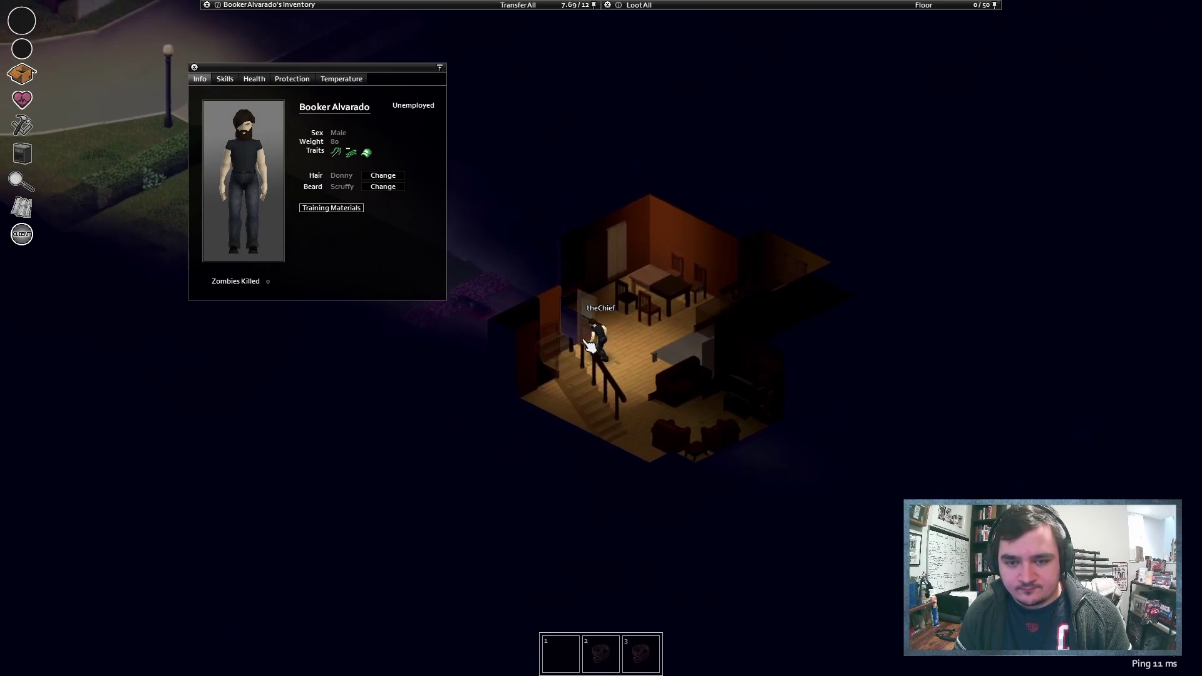
pyautogui.press('a')
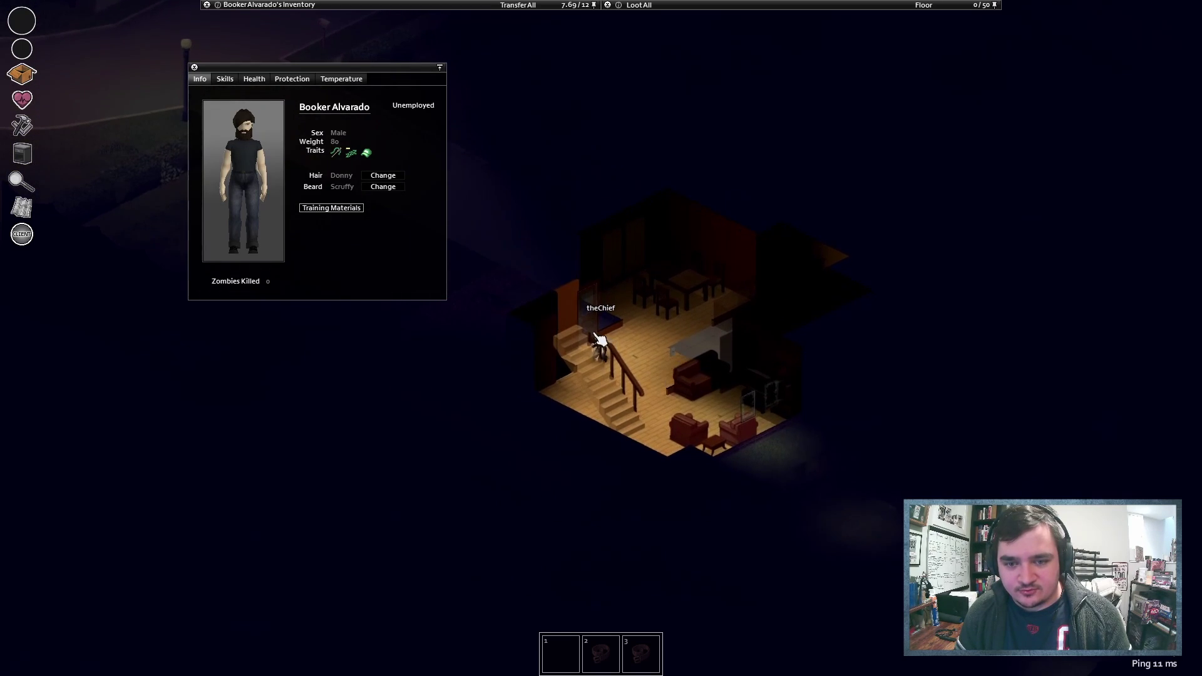
pyautogui.press('a')
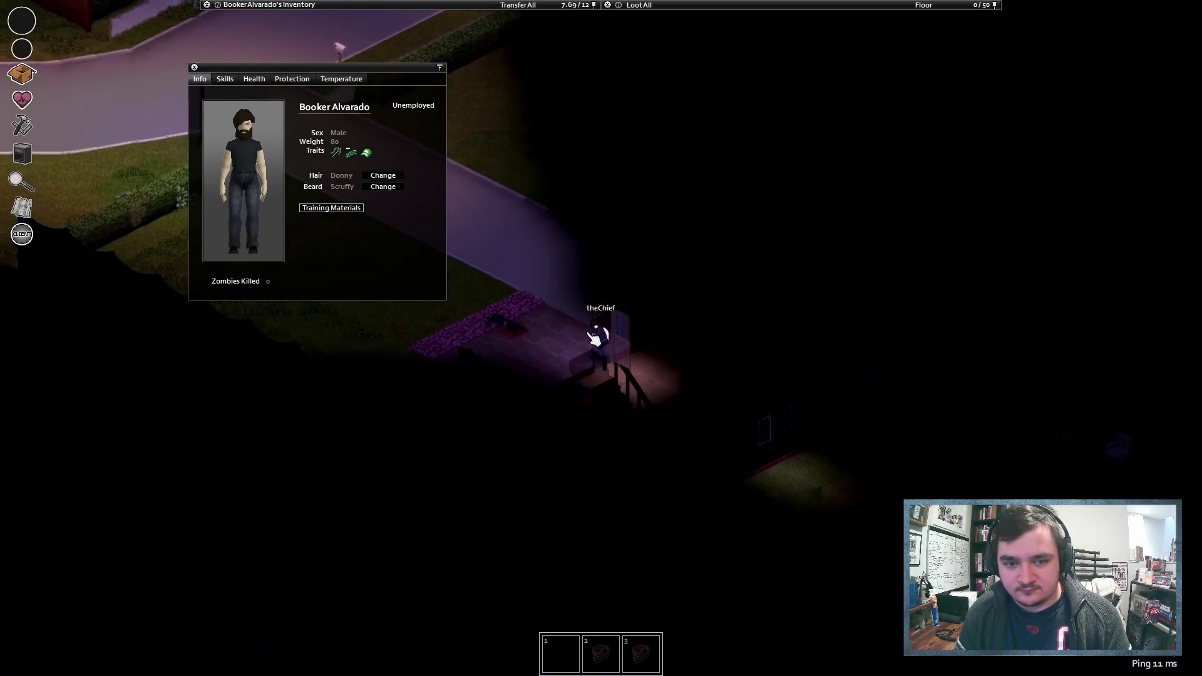
# - Walk along the porch, close the character info panel, and step onto the sidewalk
pyautogui.press('a')
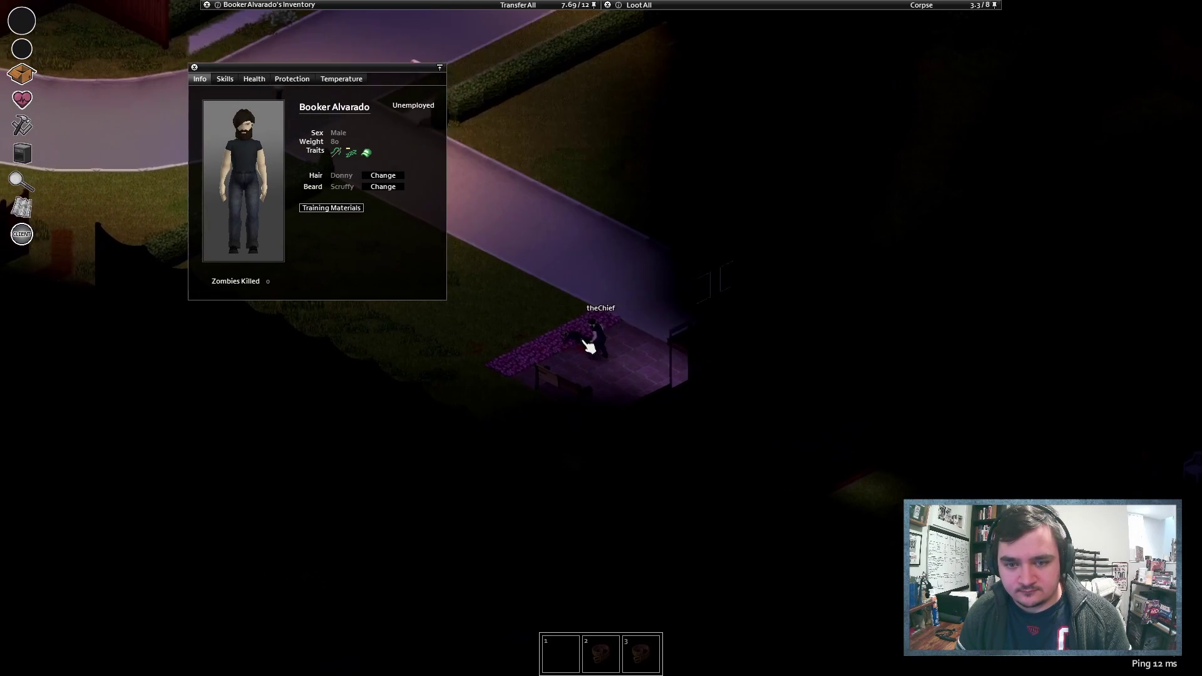
pyautogui.press('a')
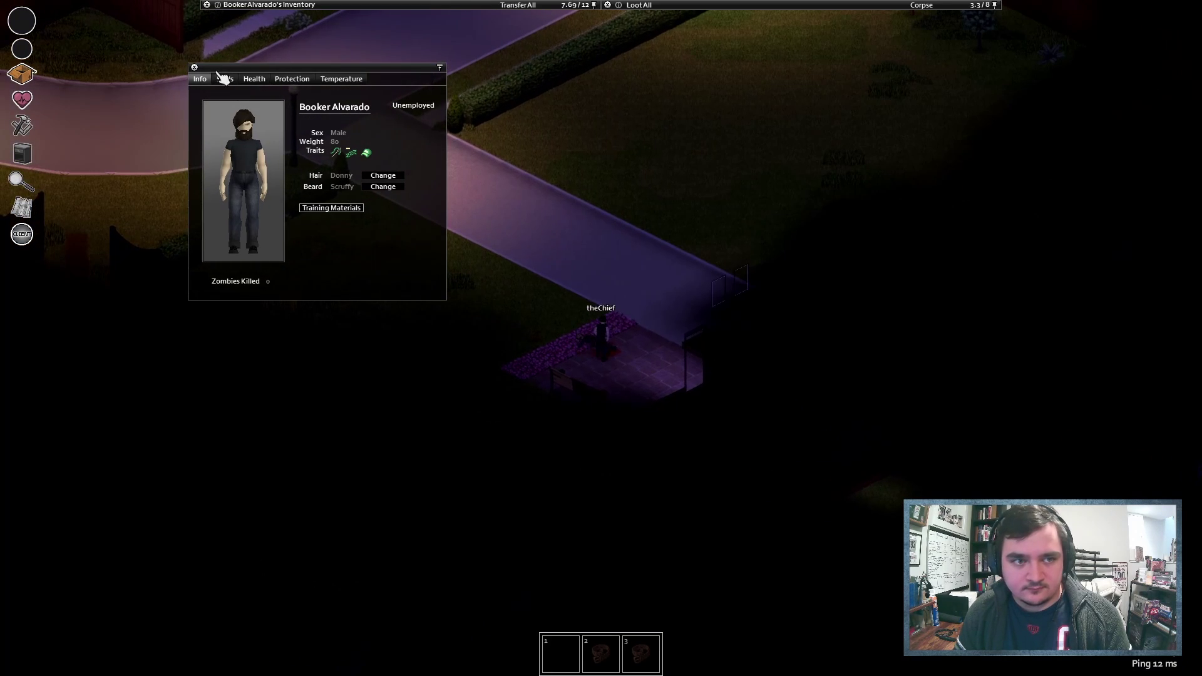
pyautogui.click(194, 68)
pyautogui.press('w')
pyautogui.hotkey('w', 'd')
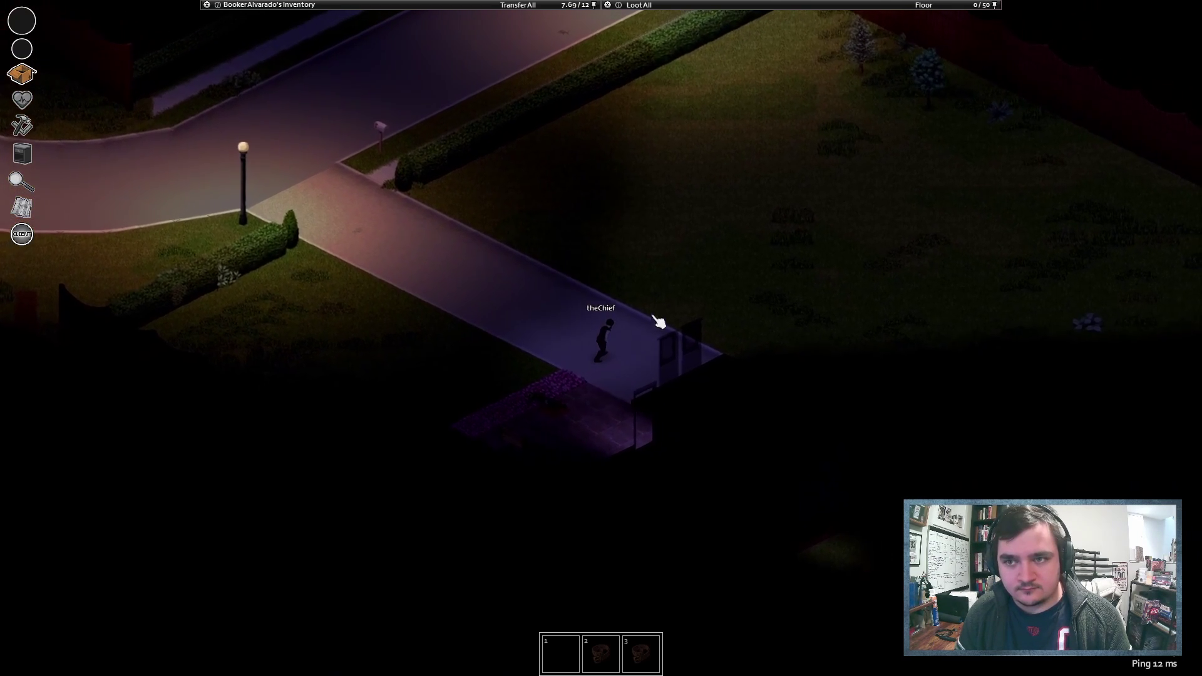
# - Follow the sidewalk and fence across the dark yard toward the neighbouring houses
pyautogui.hotkey('w', 'd')
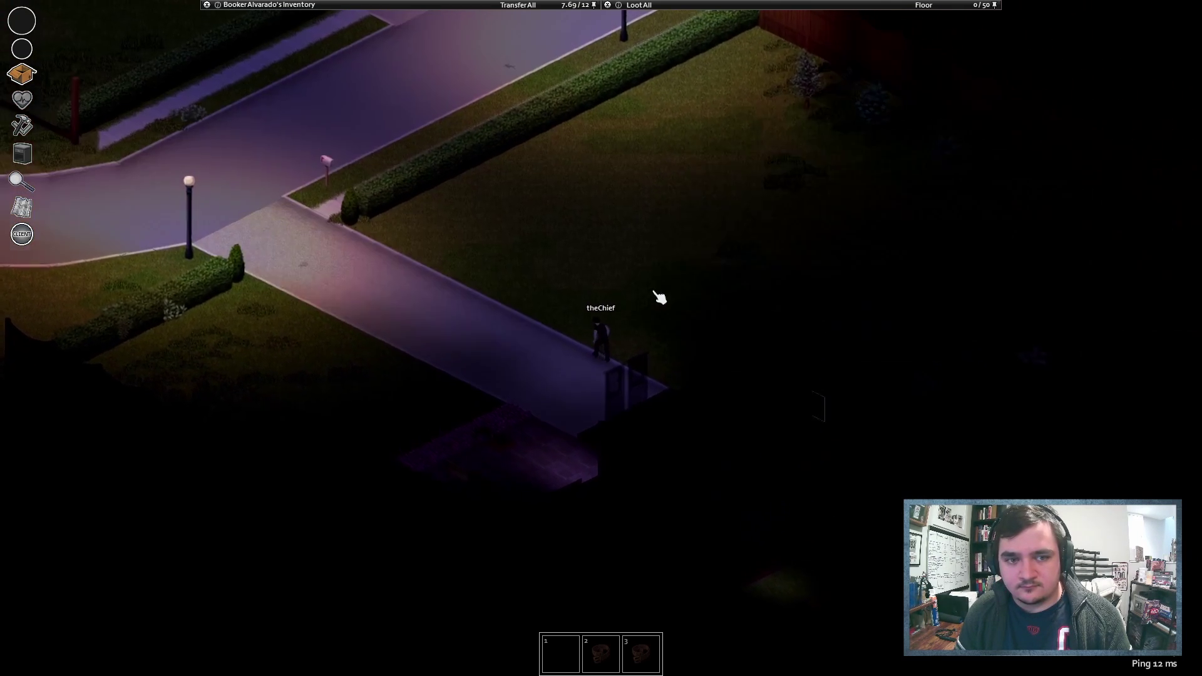
pyautogui.hotkey('w', 'd')
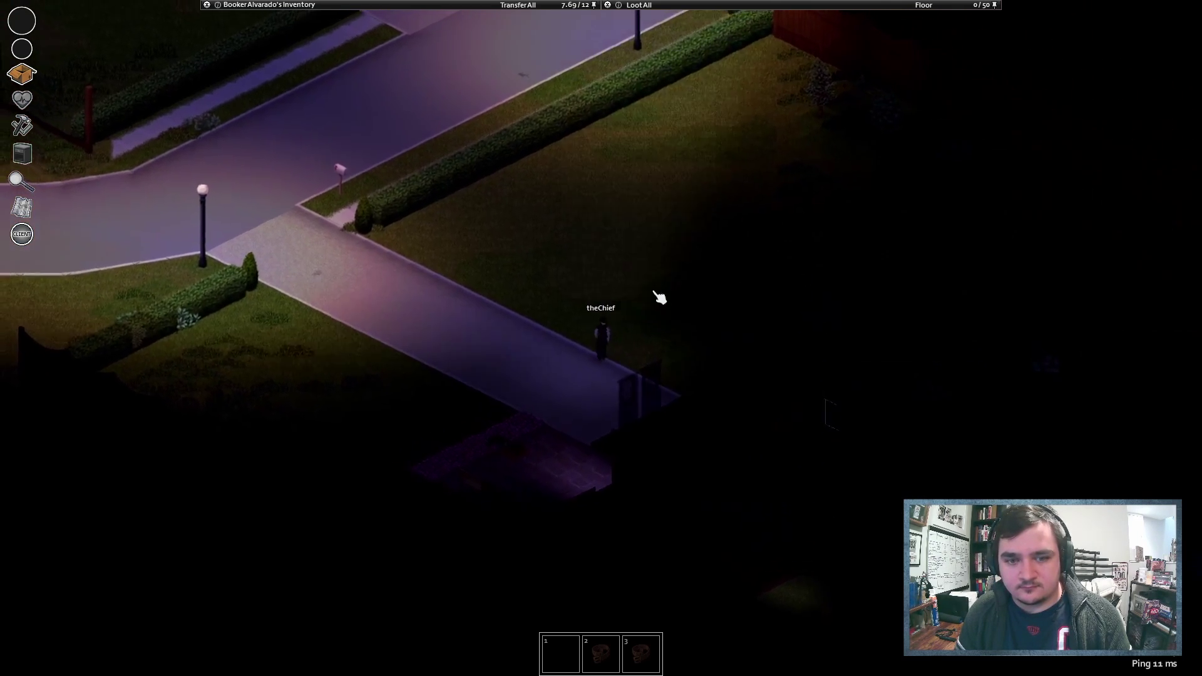
pyautogui.hotkey('w', 'd')
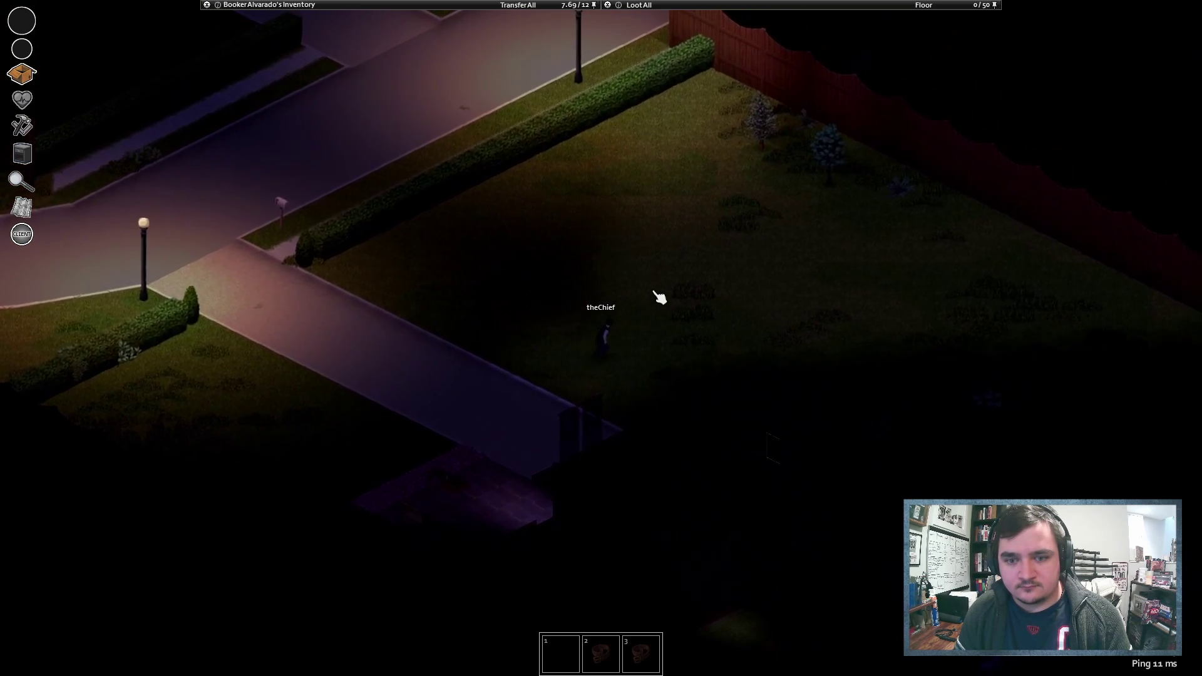
pyautogui.hotkey('w', 'd')
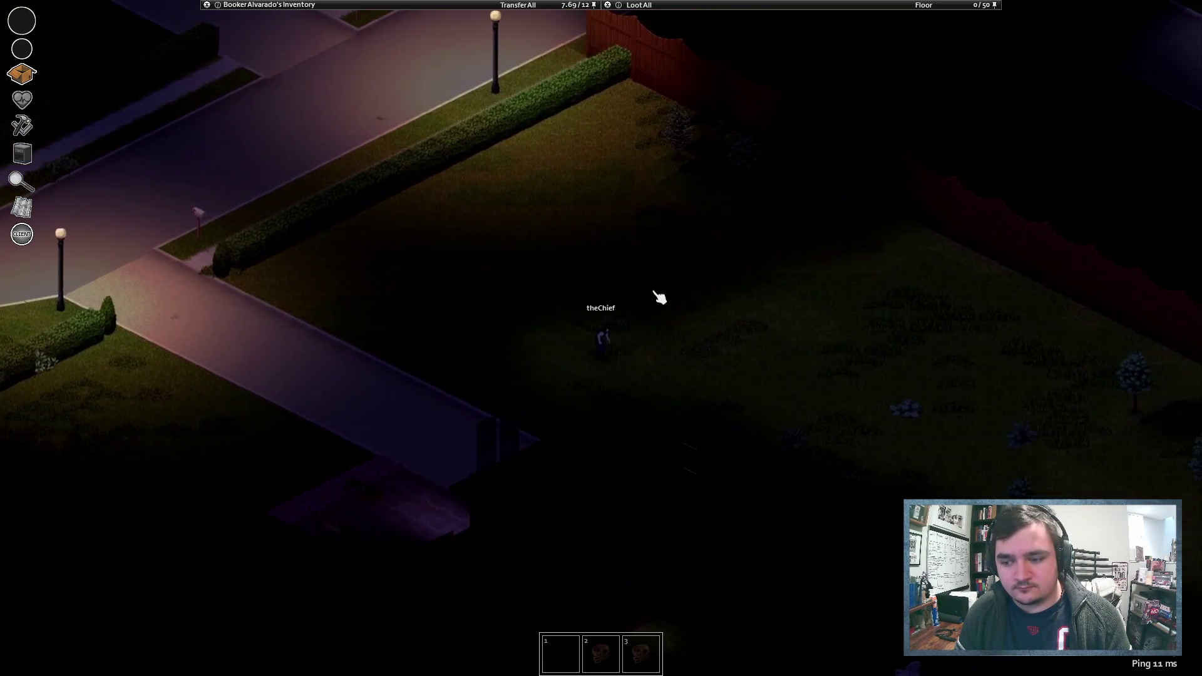
pyautogui.hotkey('w', 'd')
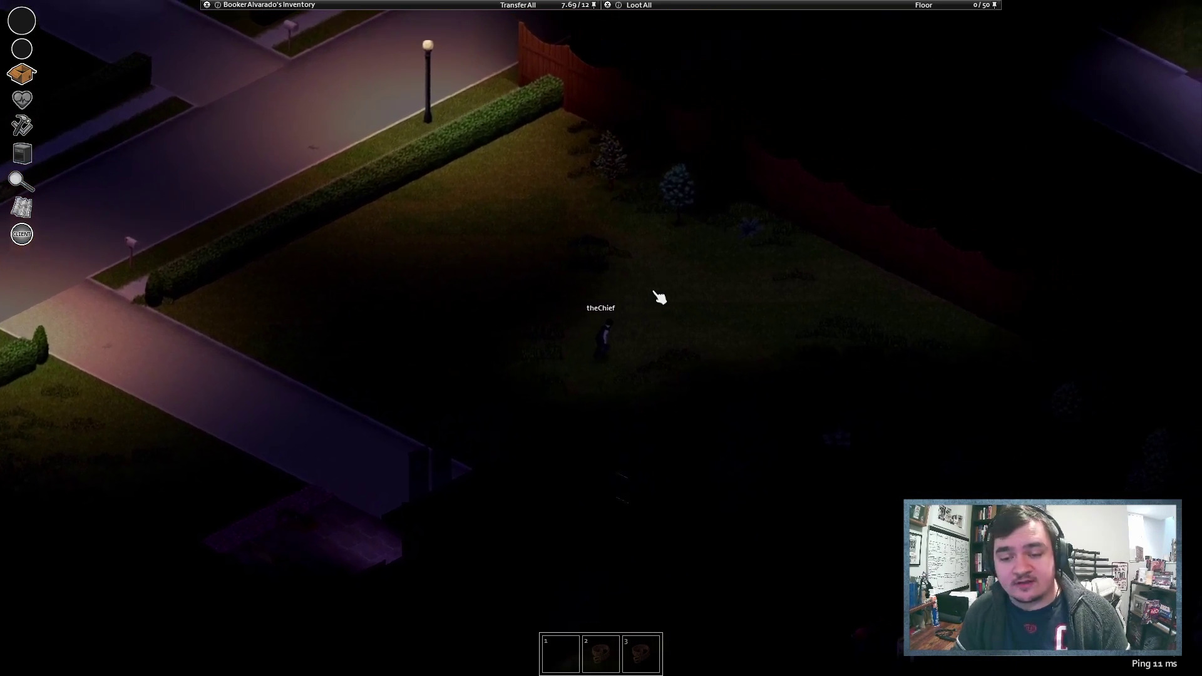
pyautogui.hotkey('w', 'd')
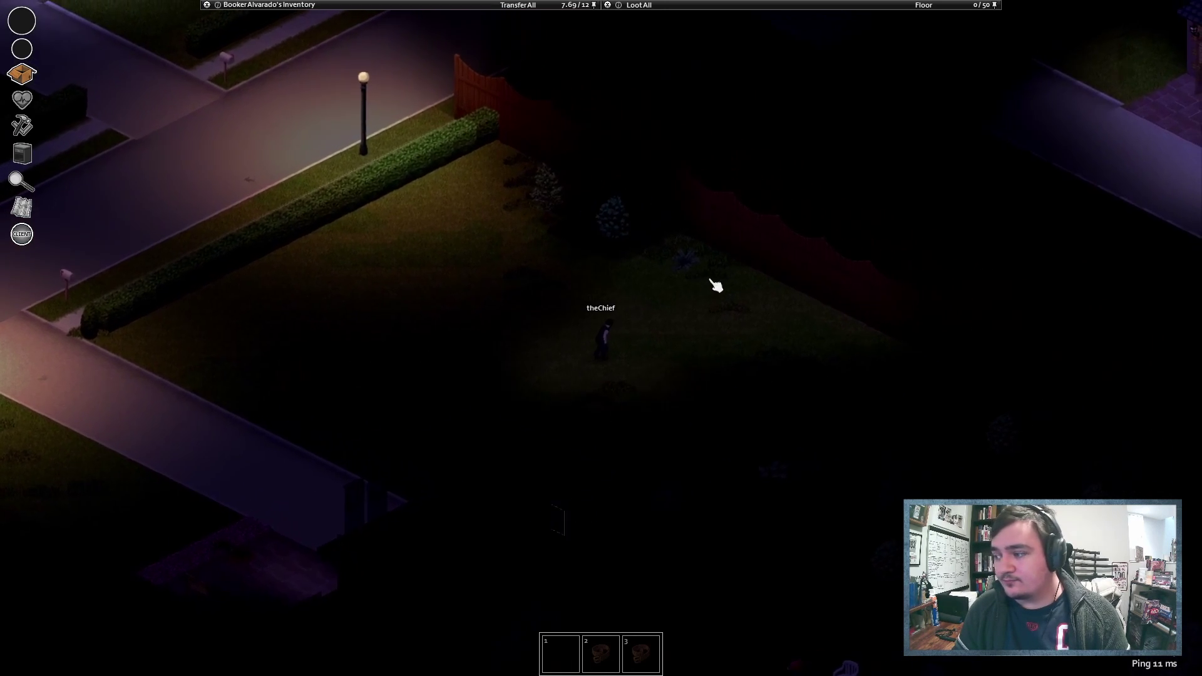
pyautogui.press('d')
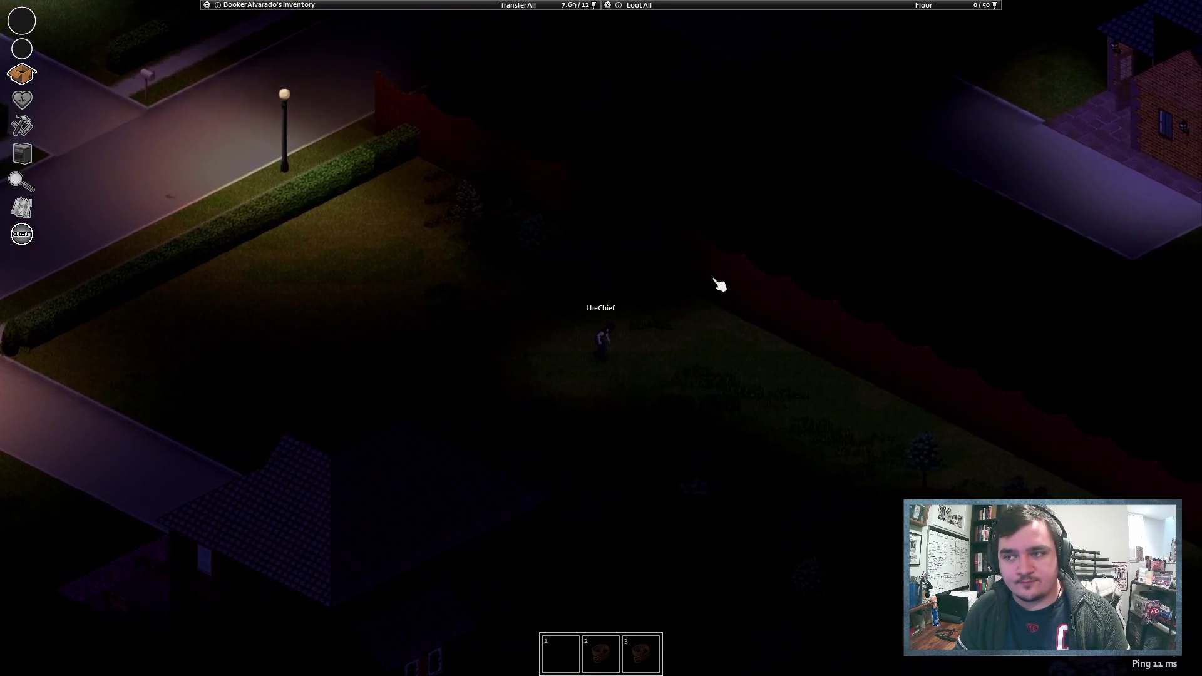
pyautogui.press('d')
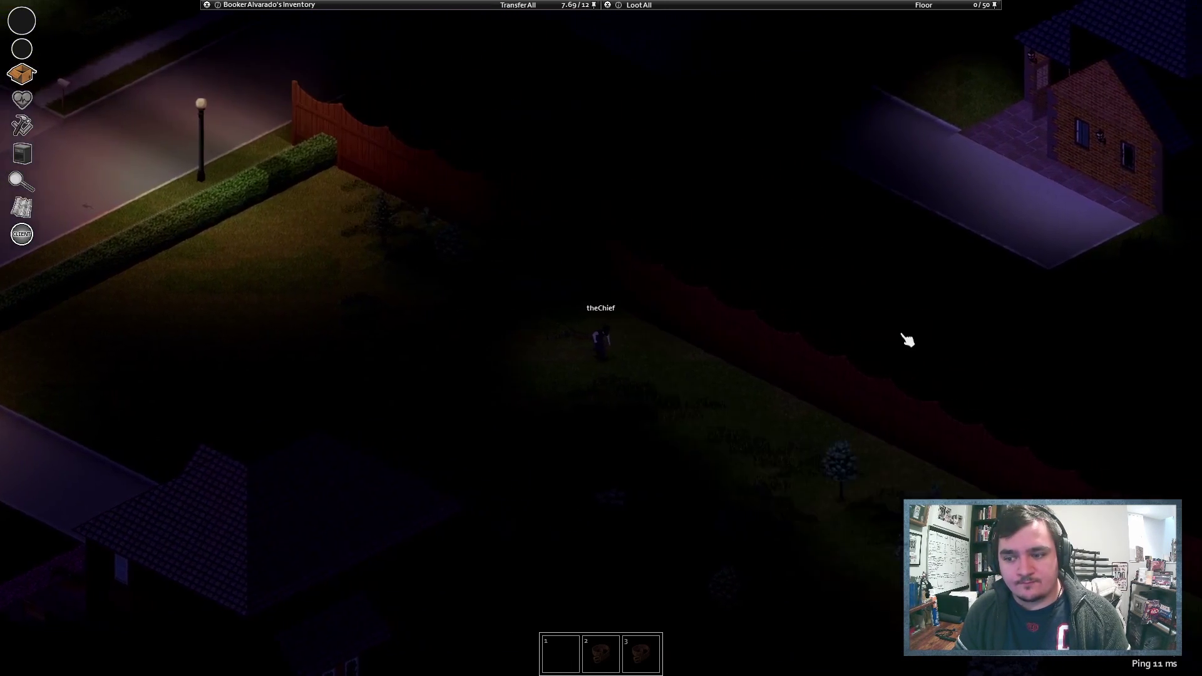
pyautogui.press('d')
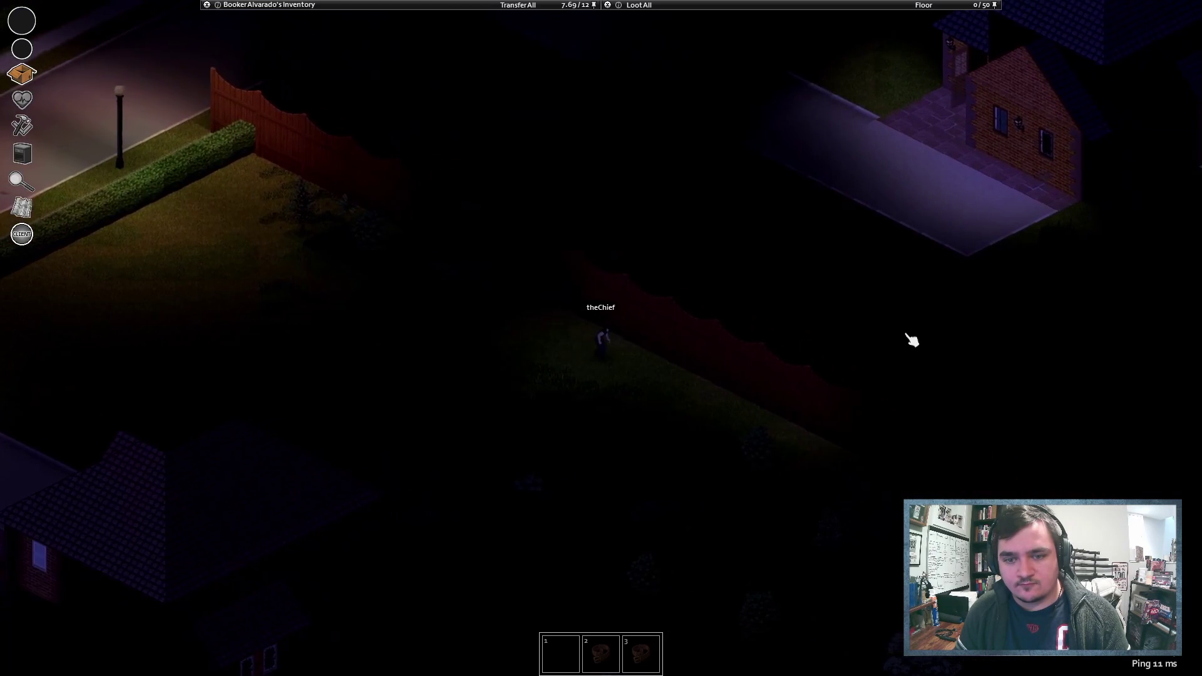
pyautogui.press('d')
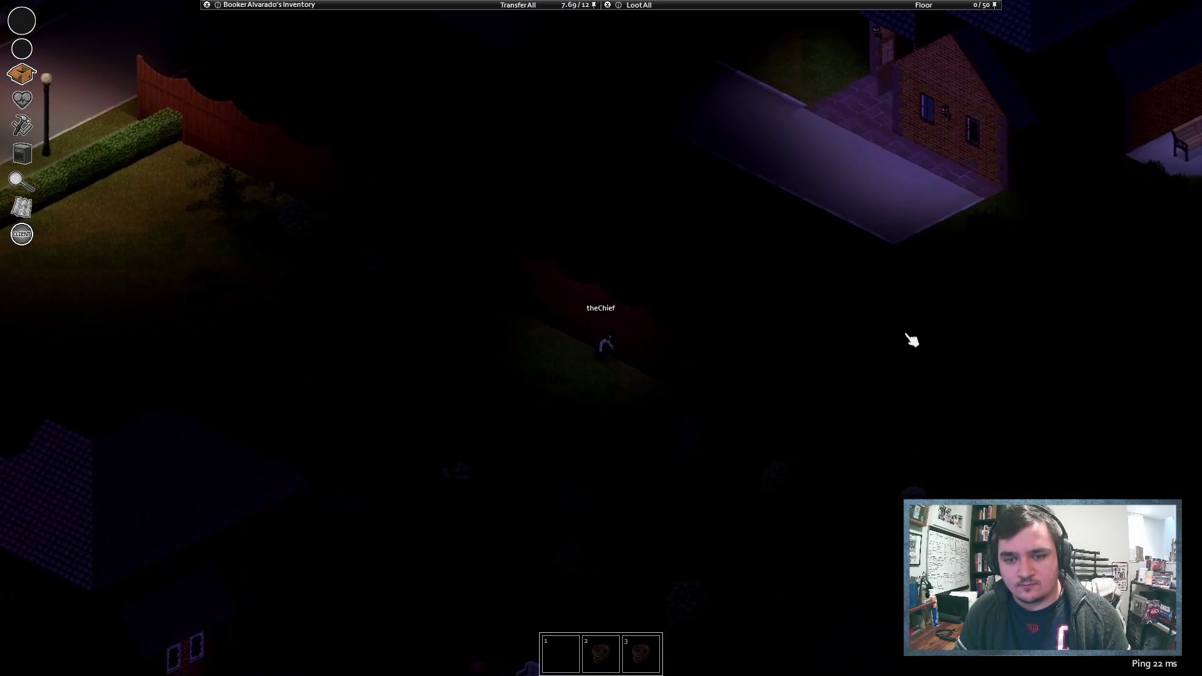
# - Head up the lit driveway and enter the brick house through its side door
pyautogui.press('a')
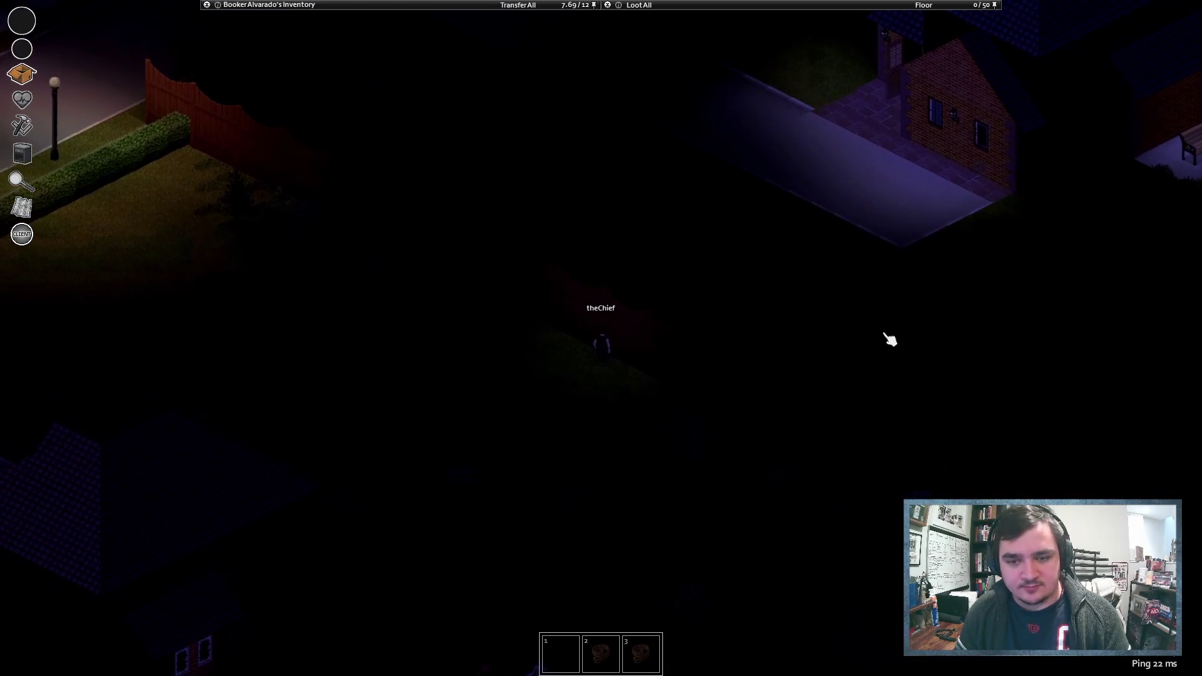
pyautogui.press('d')
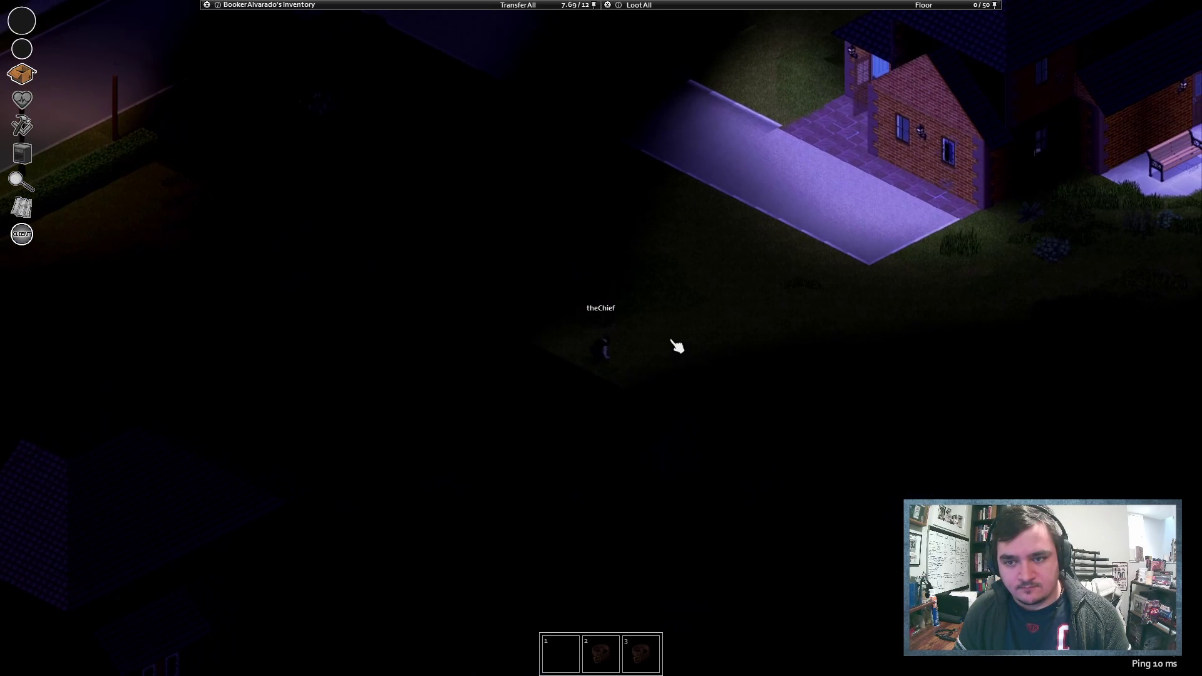
pyautogui.press('d')
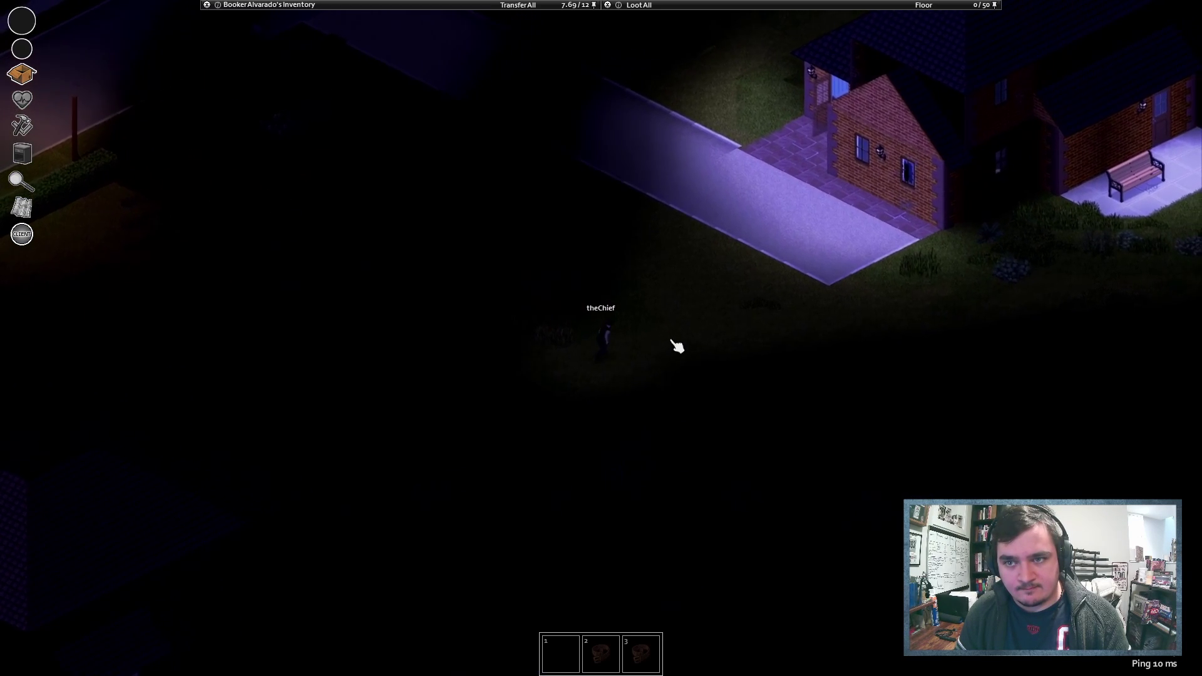
pyautogui.press('d')
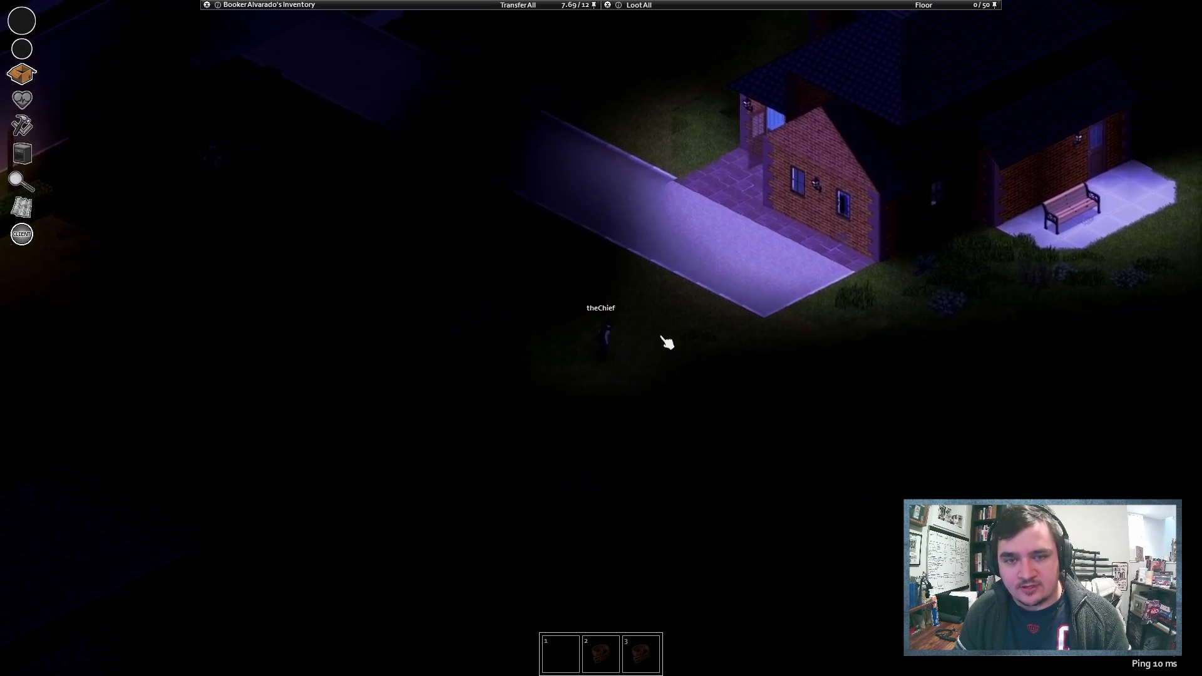
pyautogui.press('w')
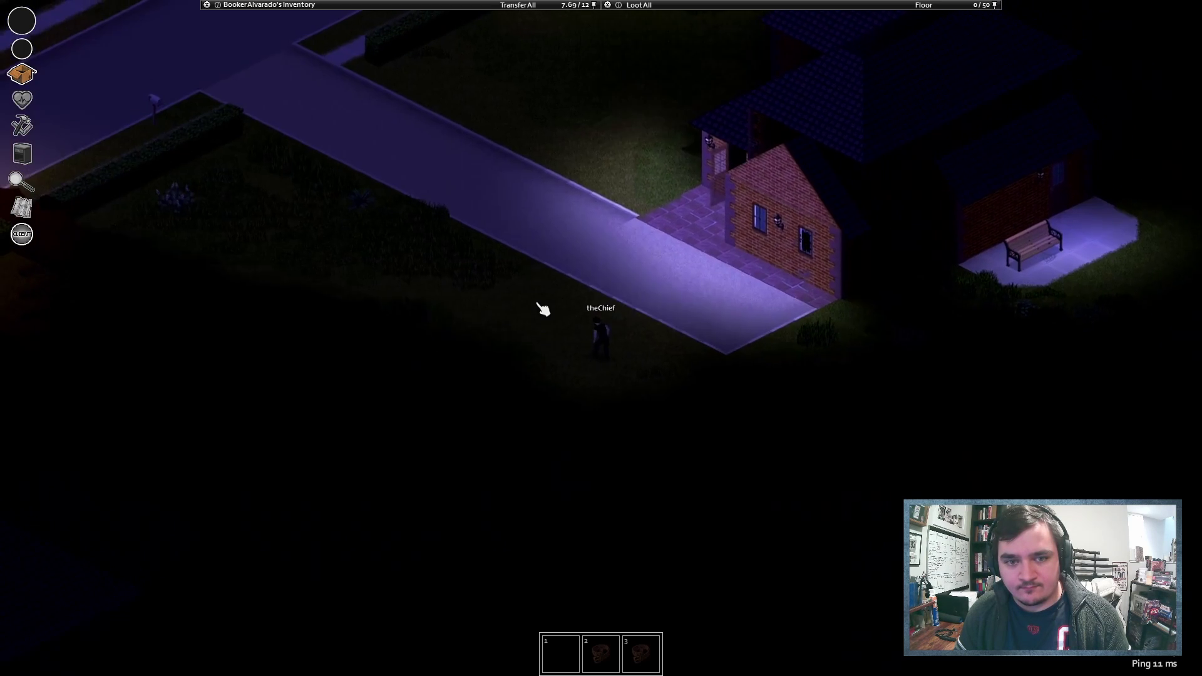
pyautogui.press('d')
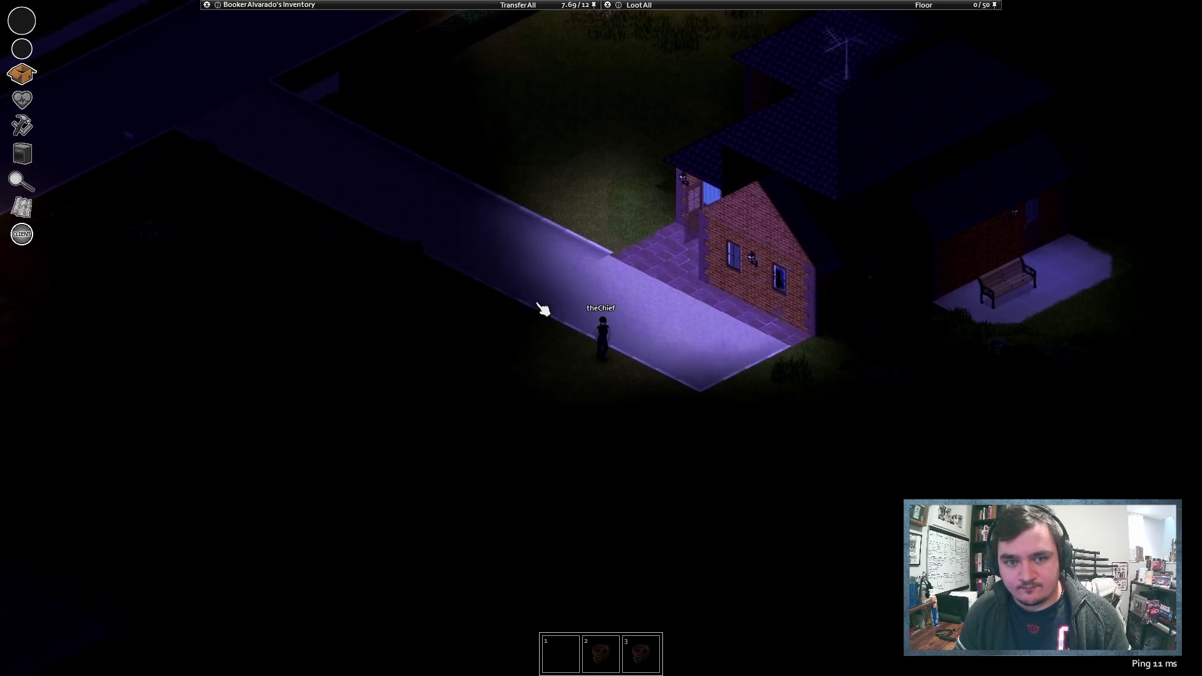
pyautogui.press('d')
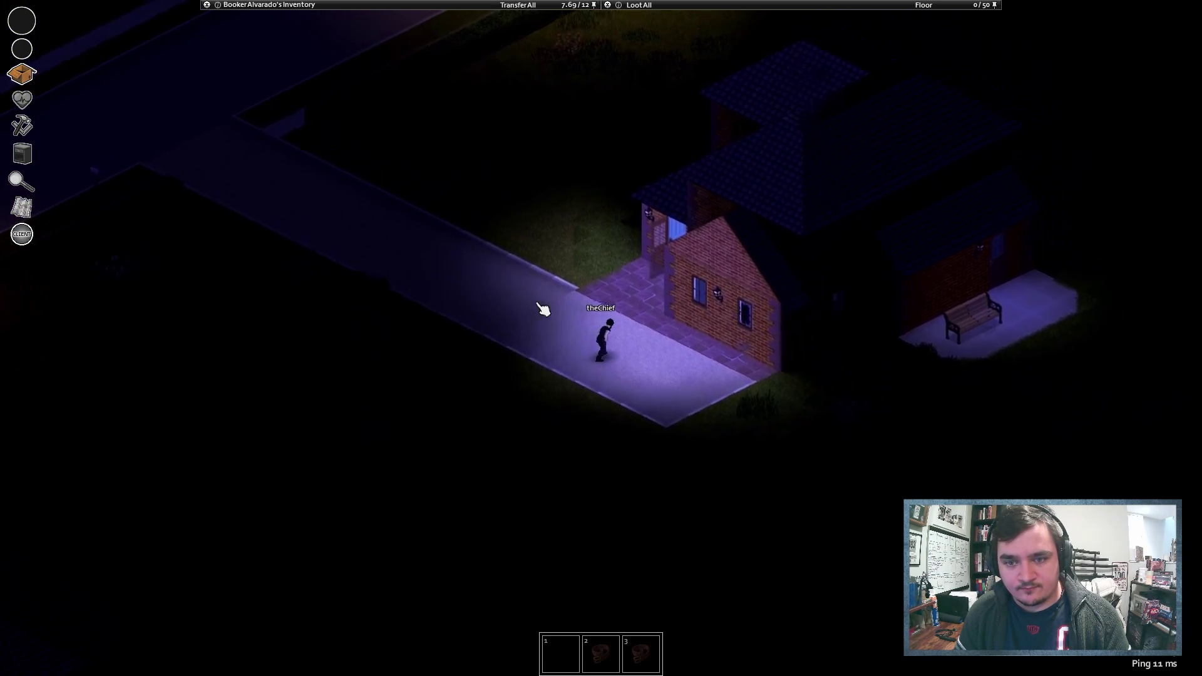
pyautogui.press('d')
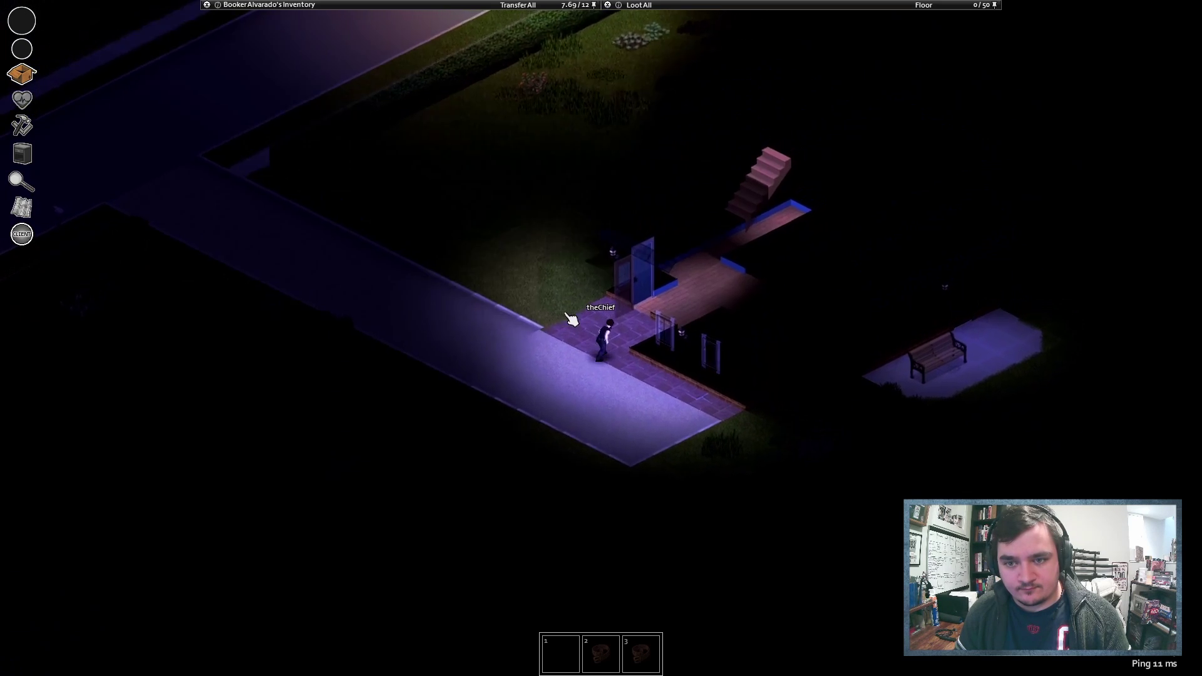
pyautogui.press('d')
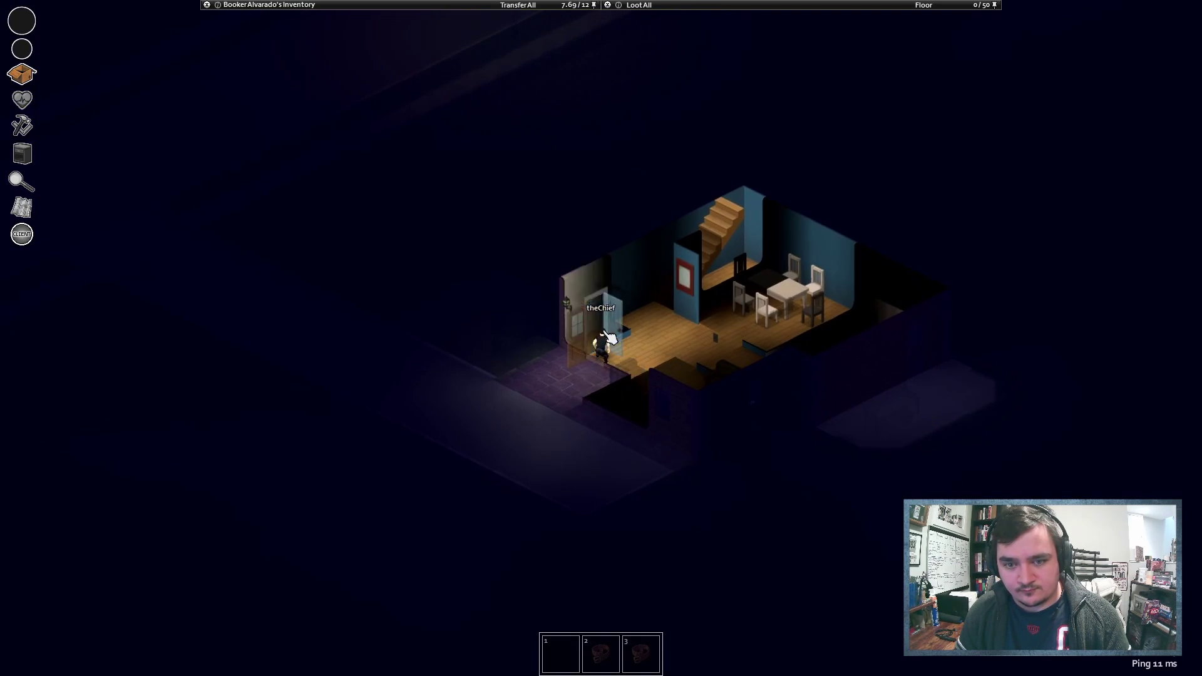
# - Close the door, wear the shelf's Leather Jacket, and equip the Screwdriver as secondary
pyautogui.press('w')
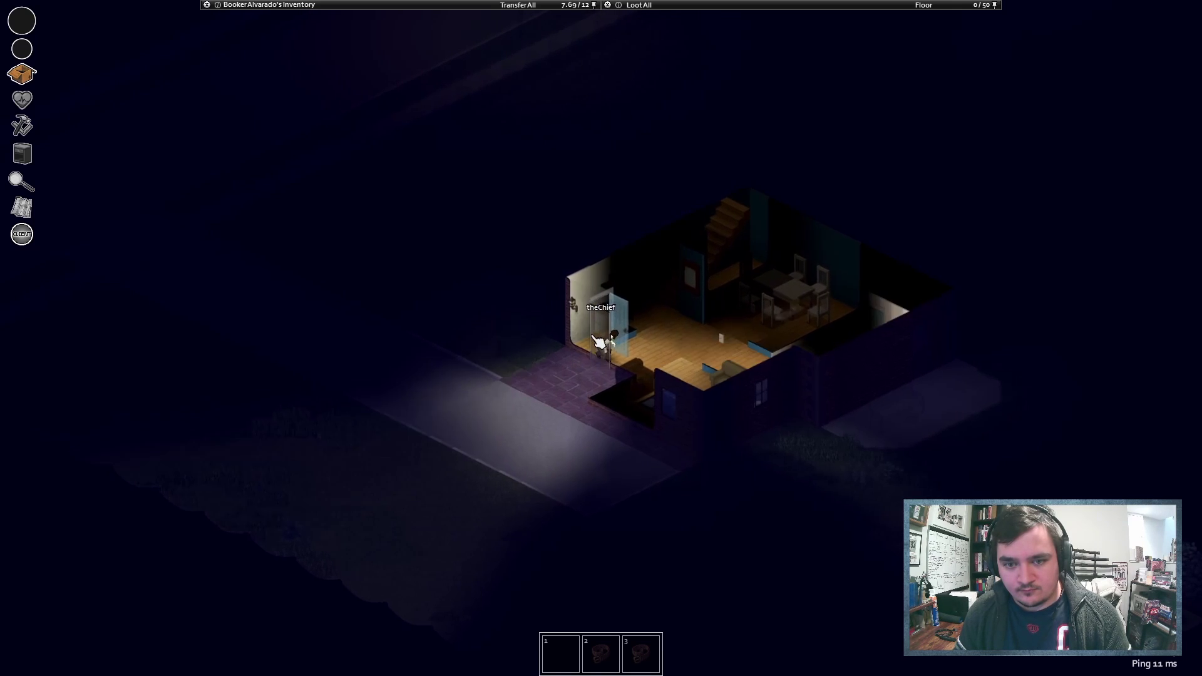
pyautogui.click(617, 341)
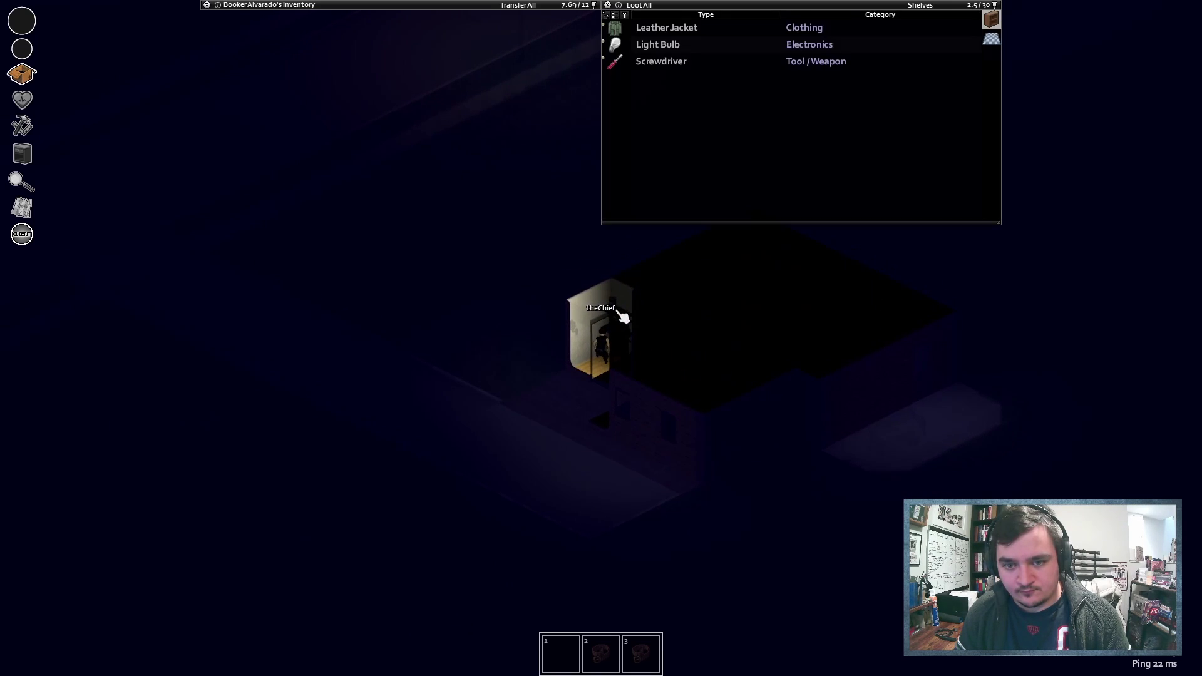
pyautogui.rightClick(706, 32)
pyautogui.click(743, 80)
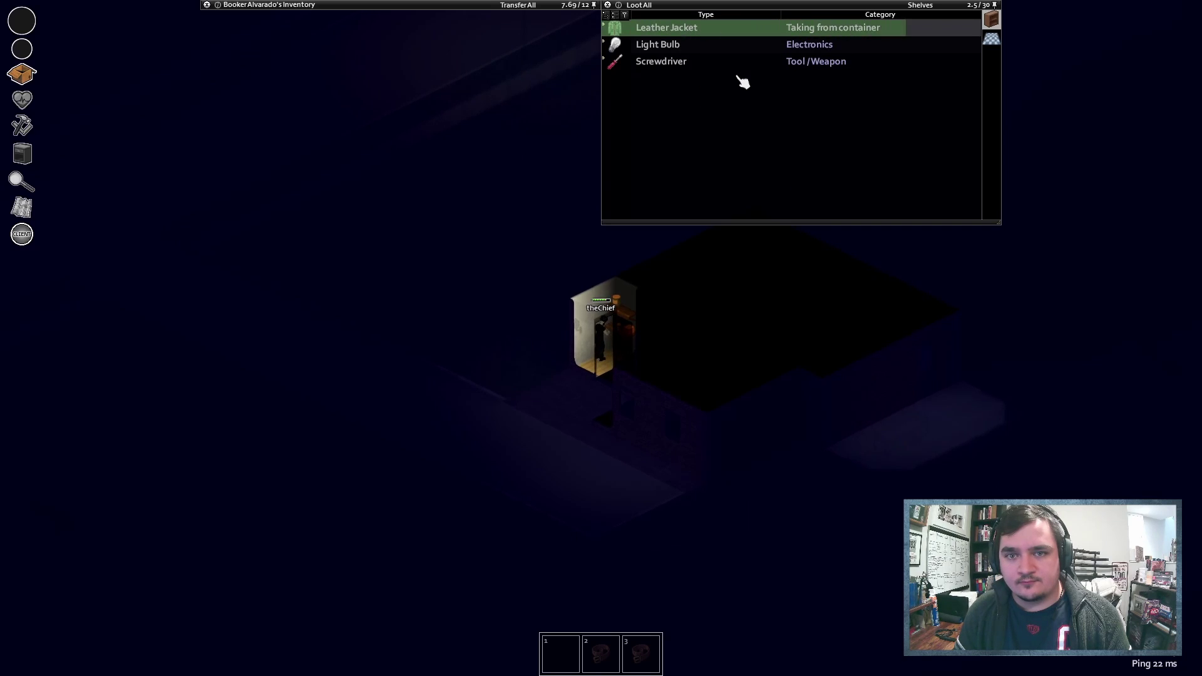
pyautogui.rightClick(678, 52)
pyautogui.click(735, 115)
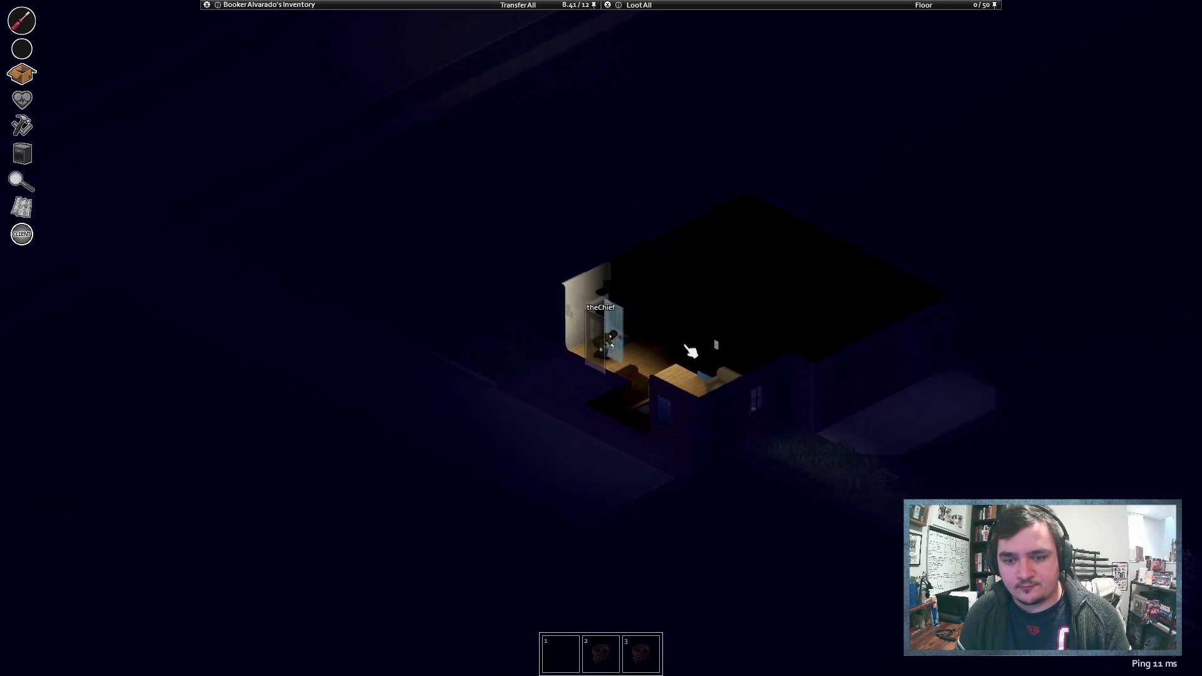
# - Walk through the dark living and dining rooms to the foot of the staircase
pyautogui.press('d')
pyautogui.press('d')
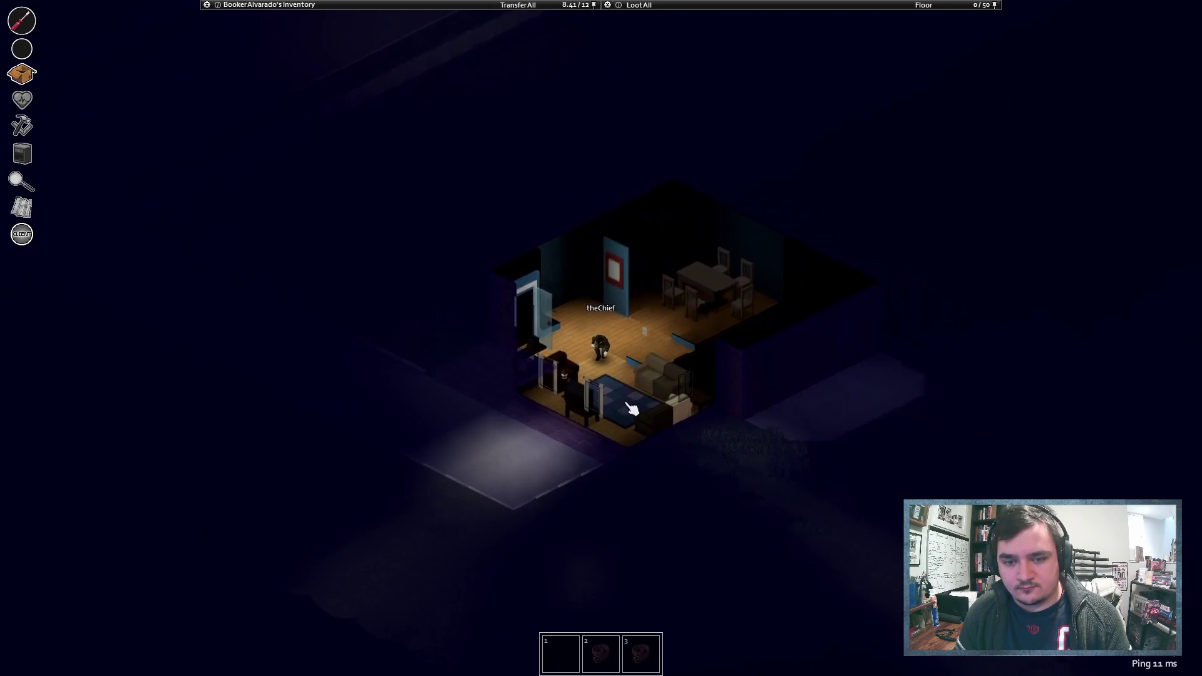
pyautogui.press('a')
pyautogui.press('d')
pyautogui.press('d')
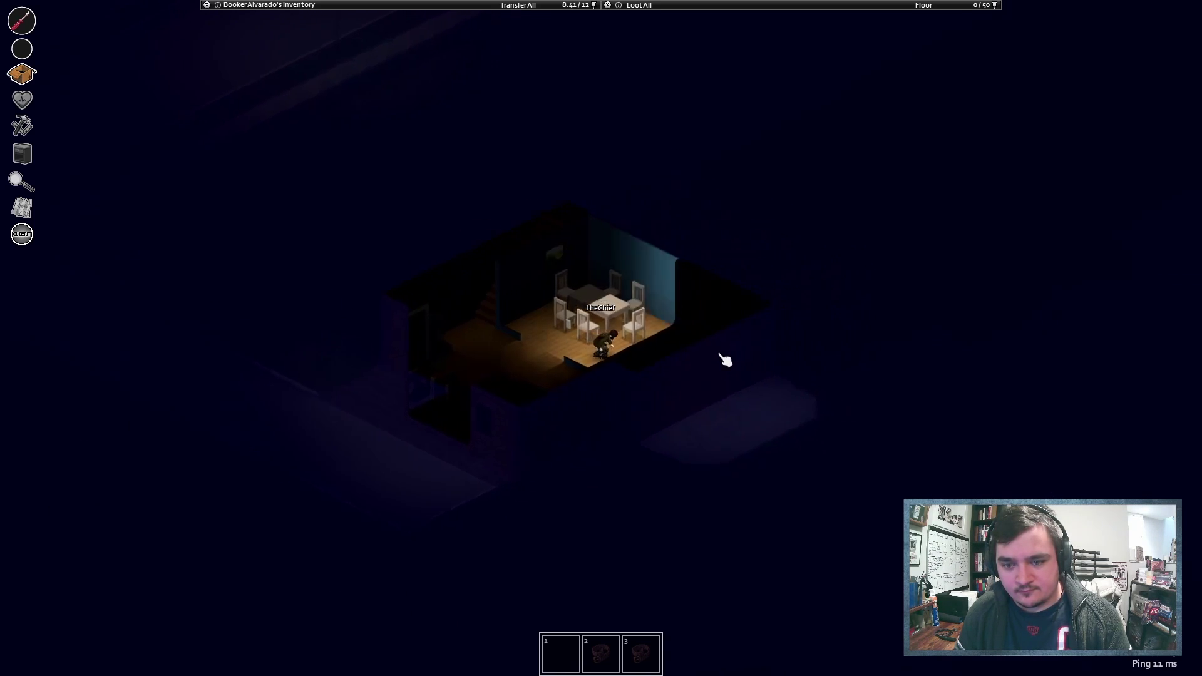
pyautogui.press('a')
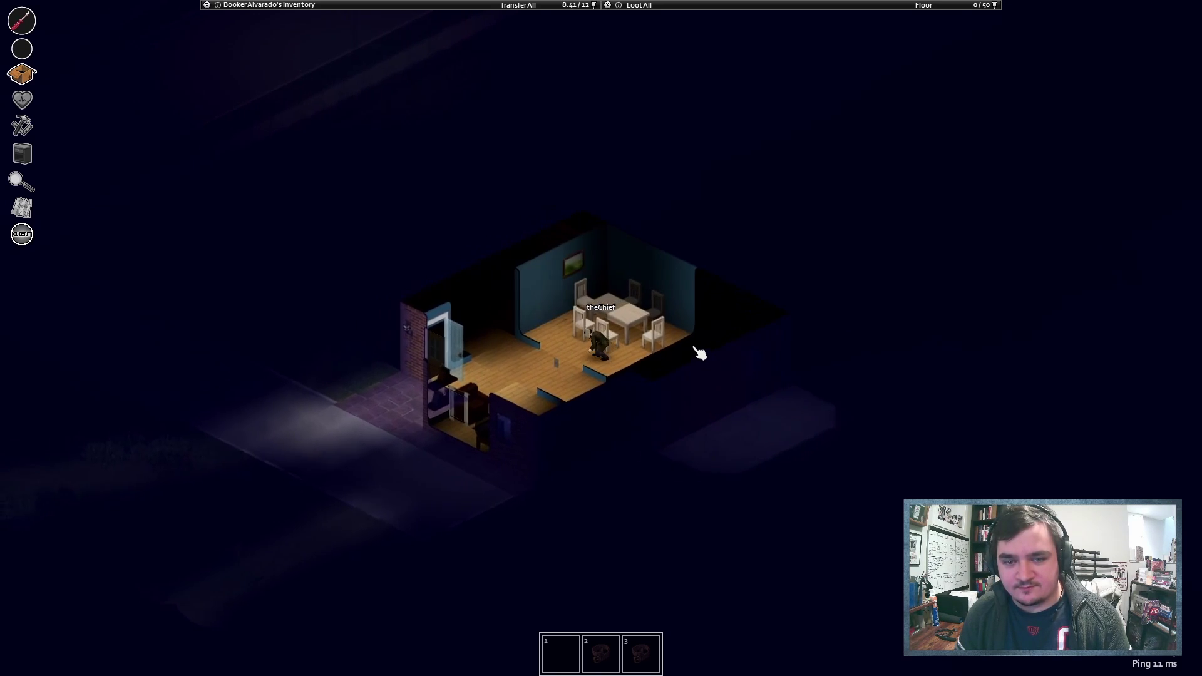
pyautogui.press('a')
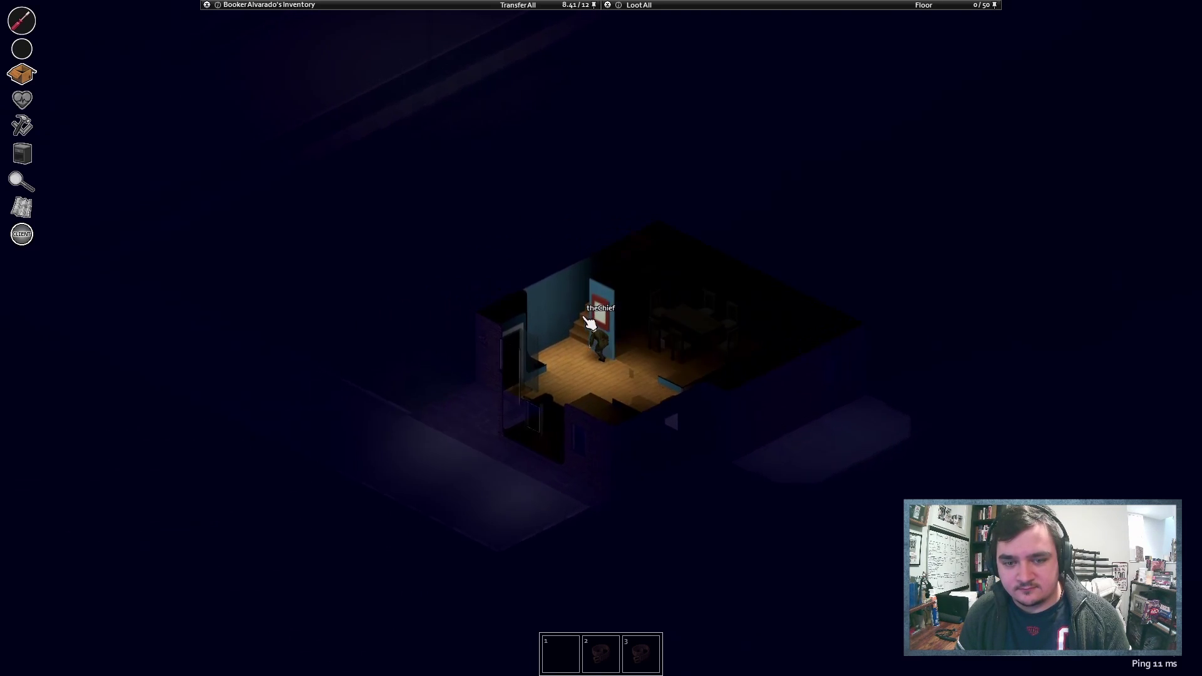
# - Climb the staircase and cross the upstairs room through its doorway
pyautogui.press('w')
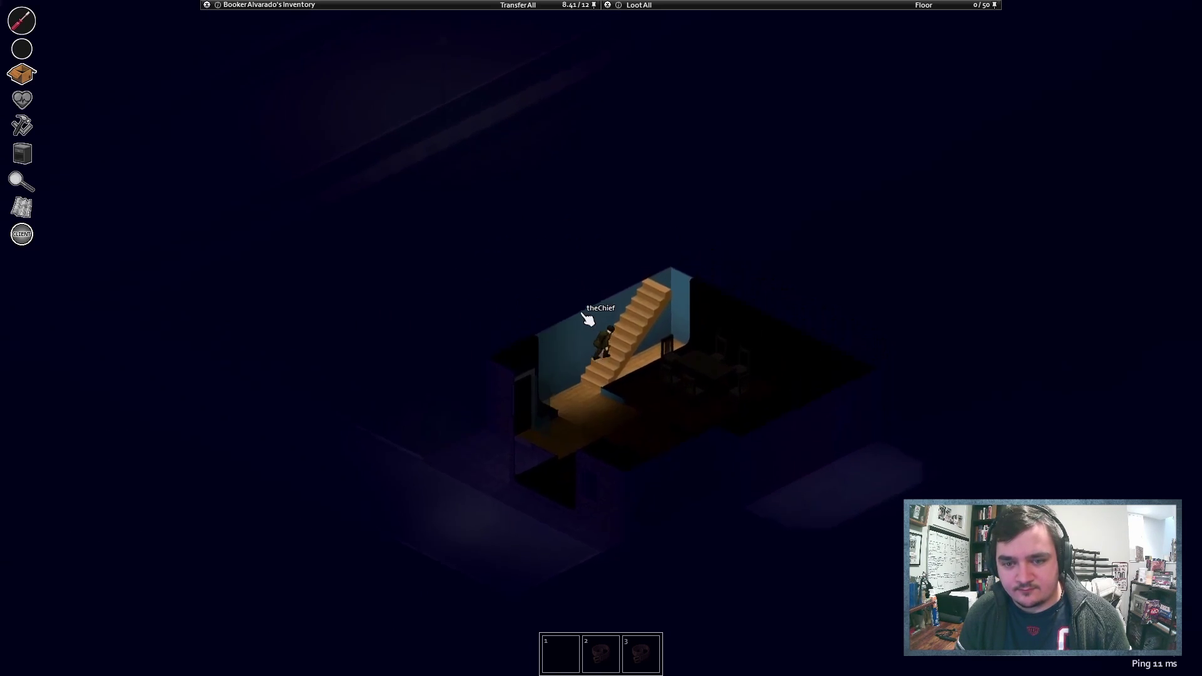
pyautogui.press('w')
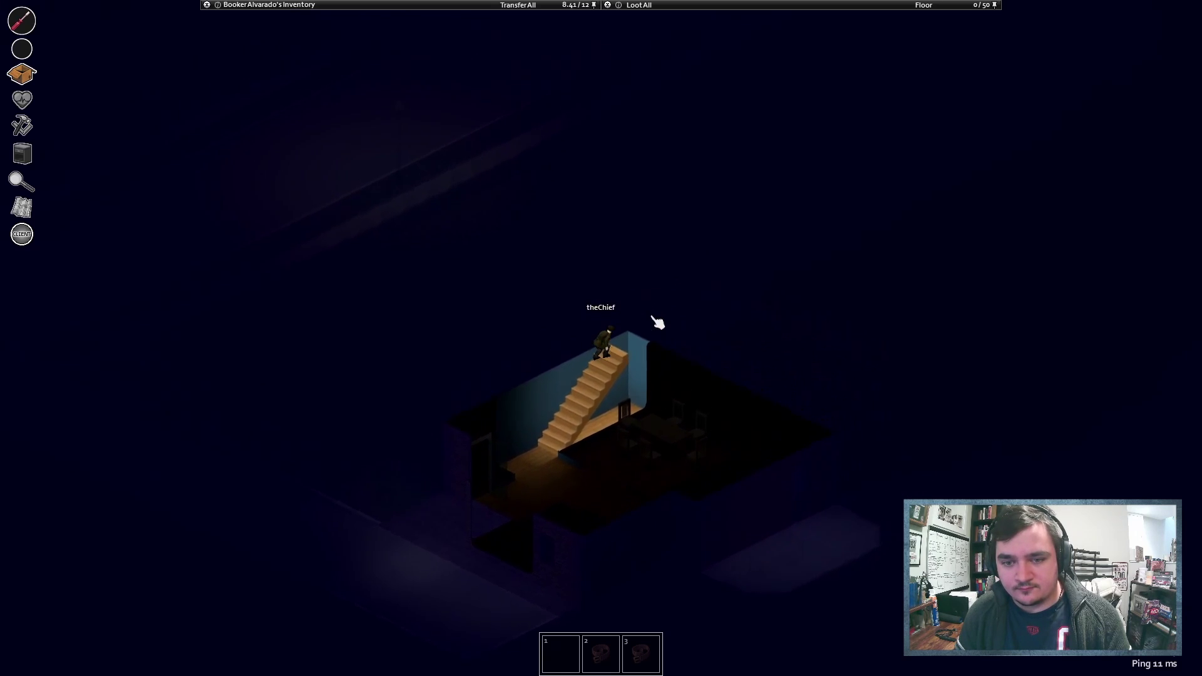
pyautogui.press('w')
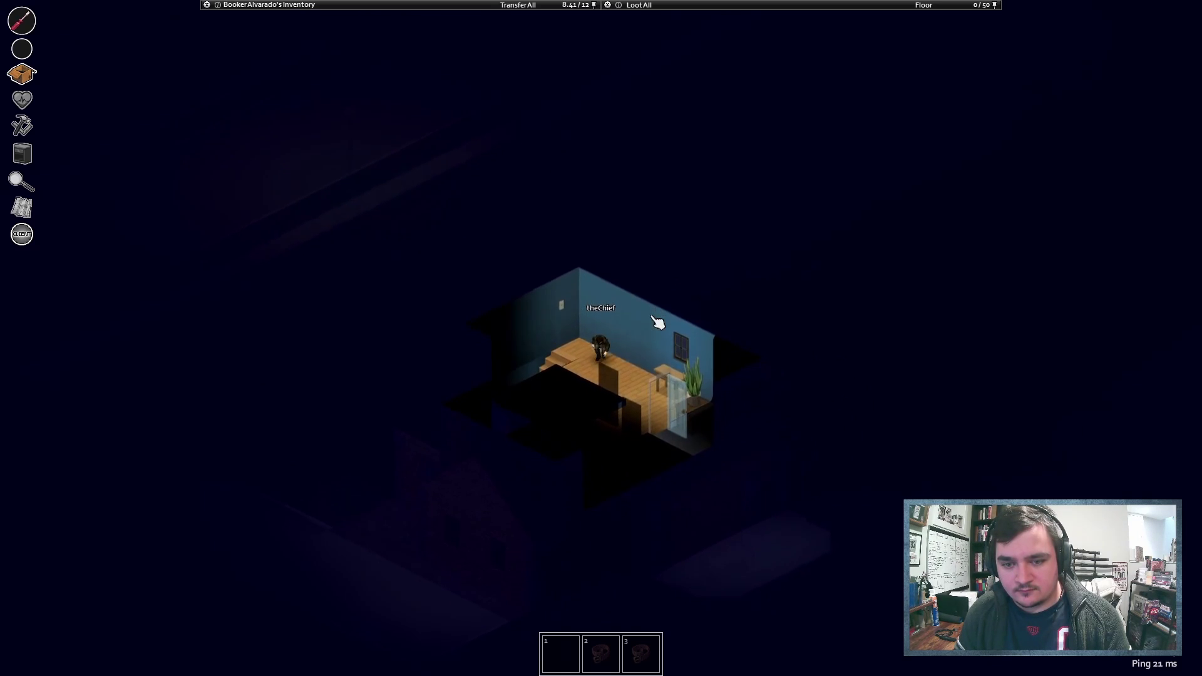
pyautogui.press('d')
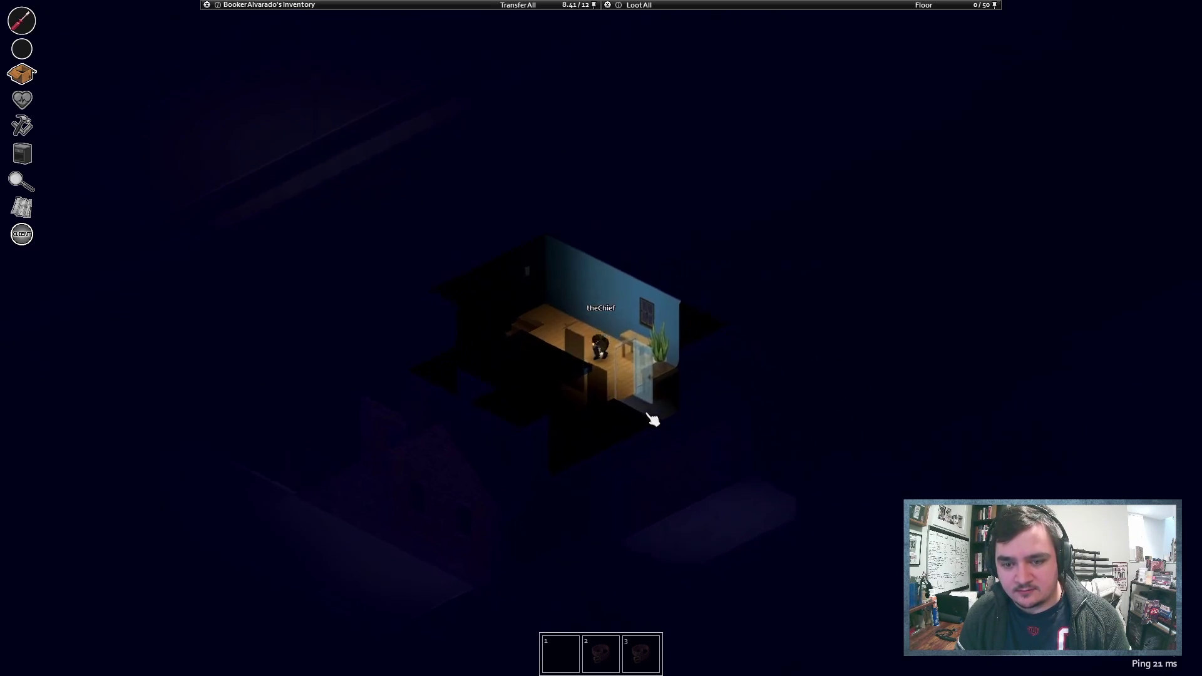
pyautogui.press('d')
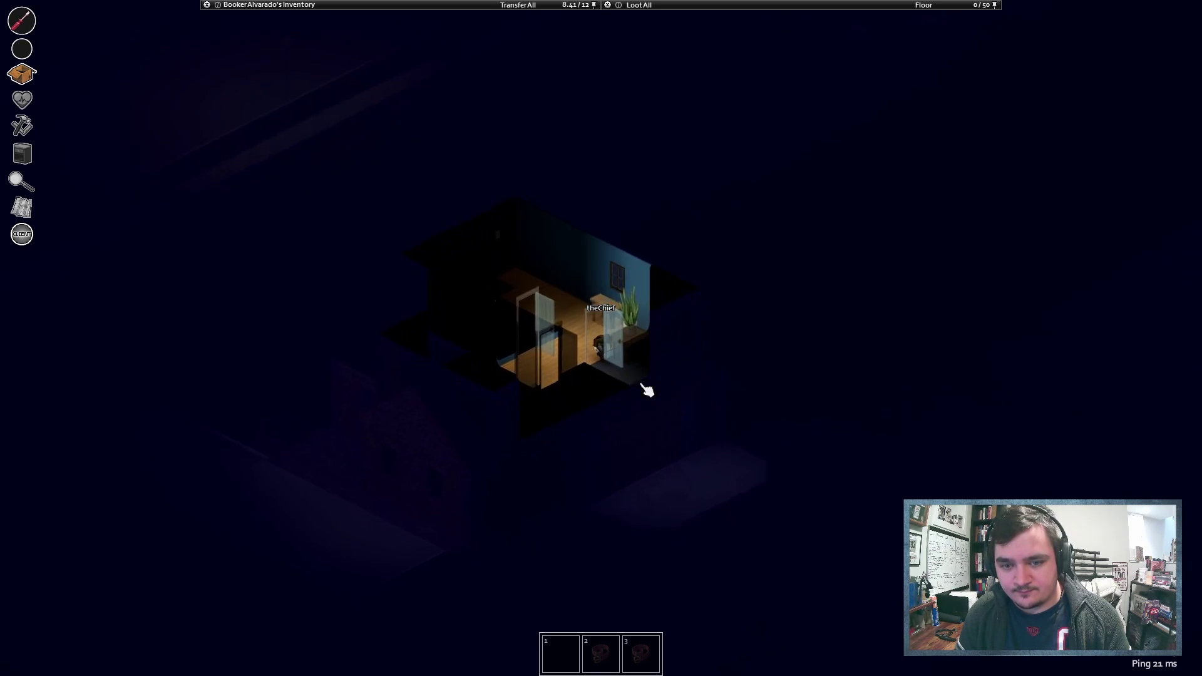
pyautogui.press('d')
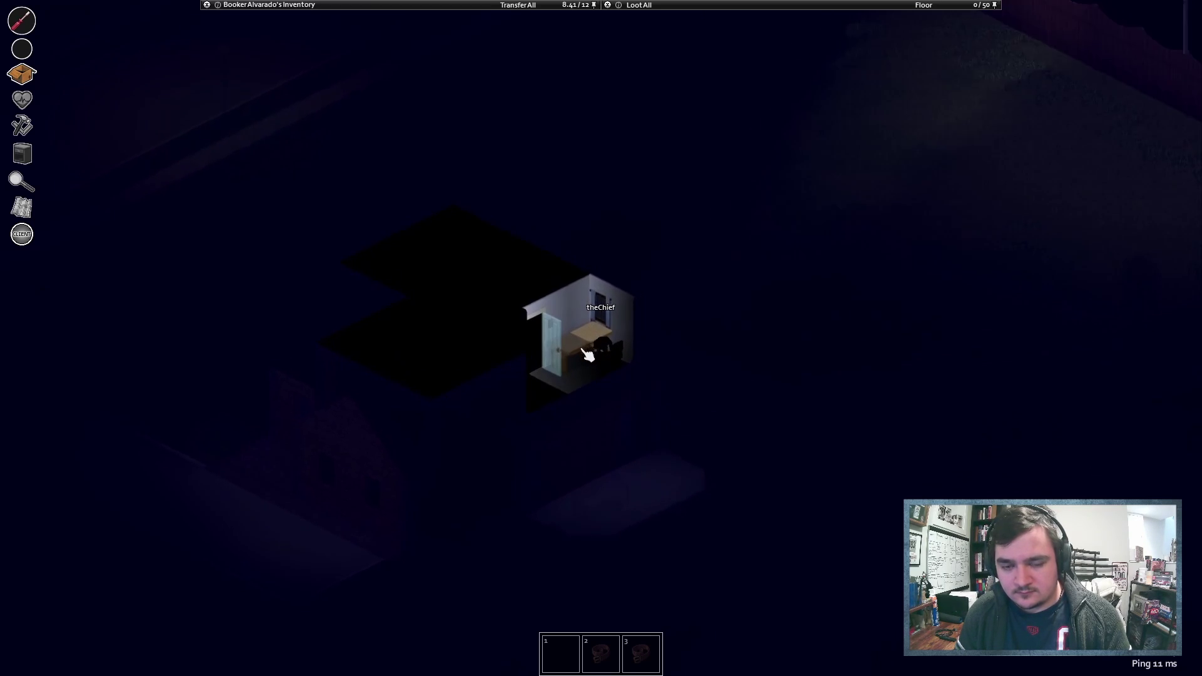
# - Continue along the upstairs hallway into the bedroom beside the drawer
pyautogui.press('w')
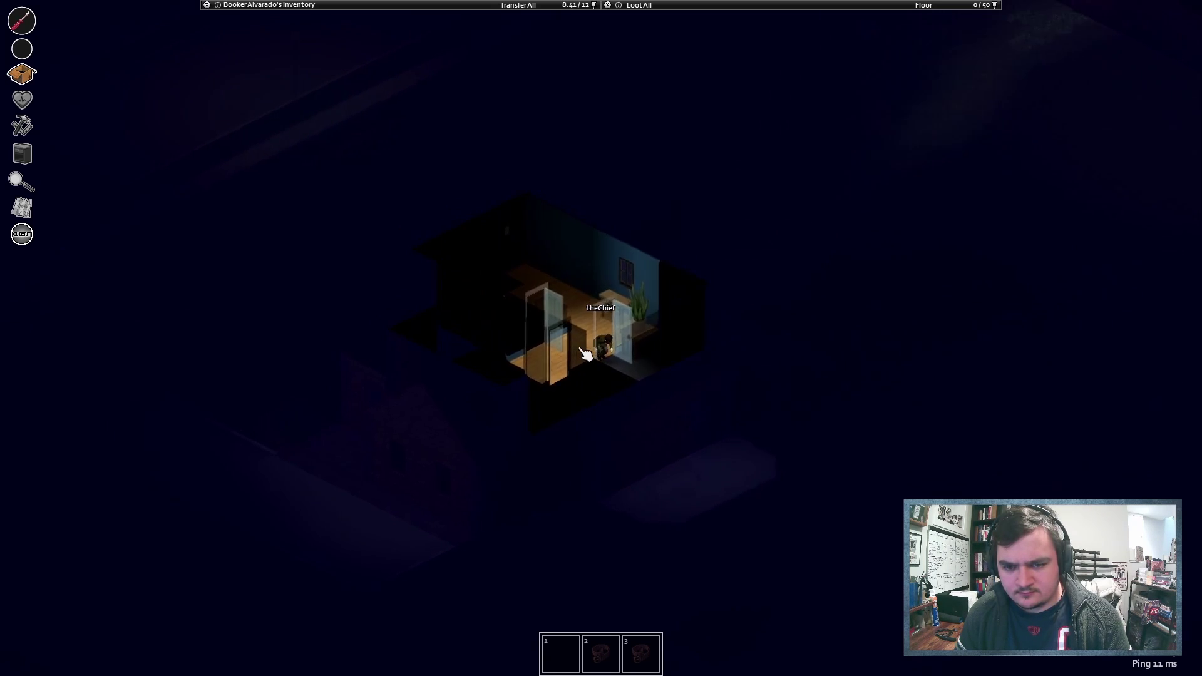
pyautogui.press('w')
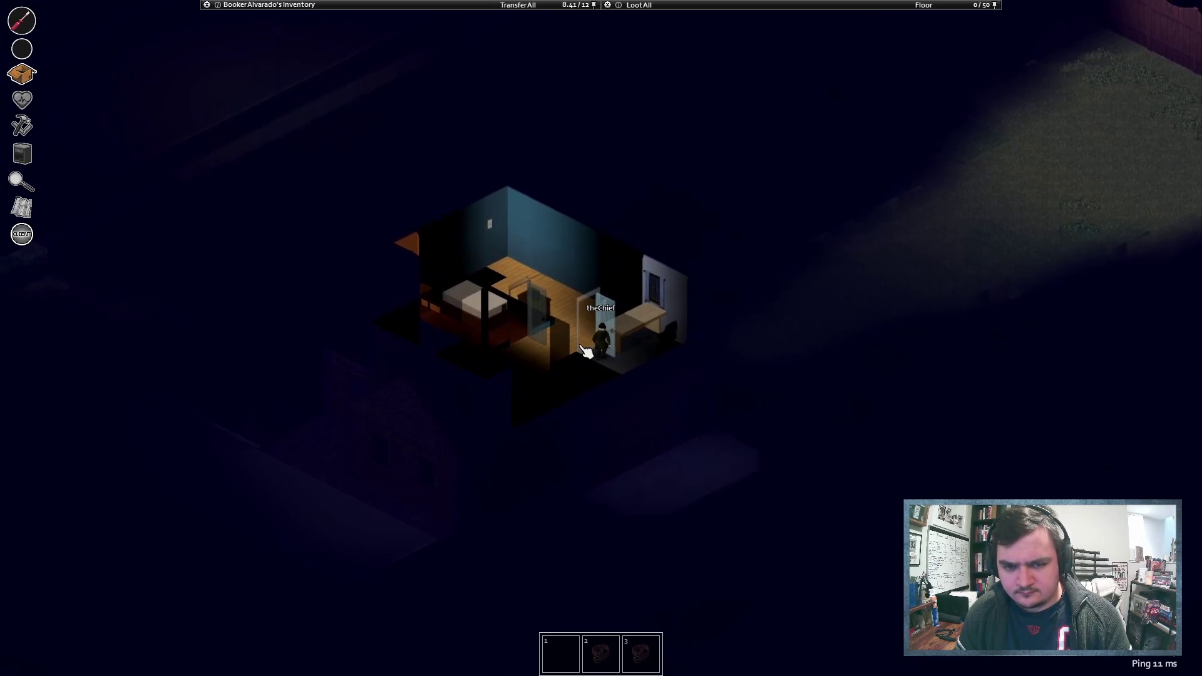
pyautogui.press('a')
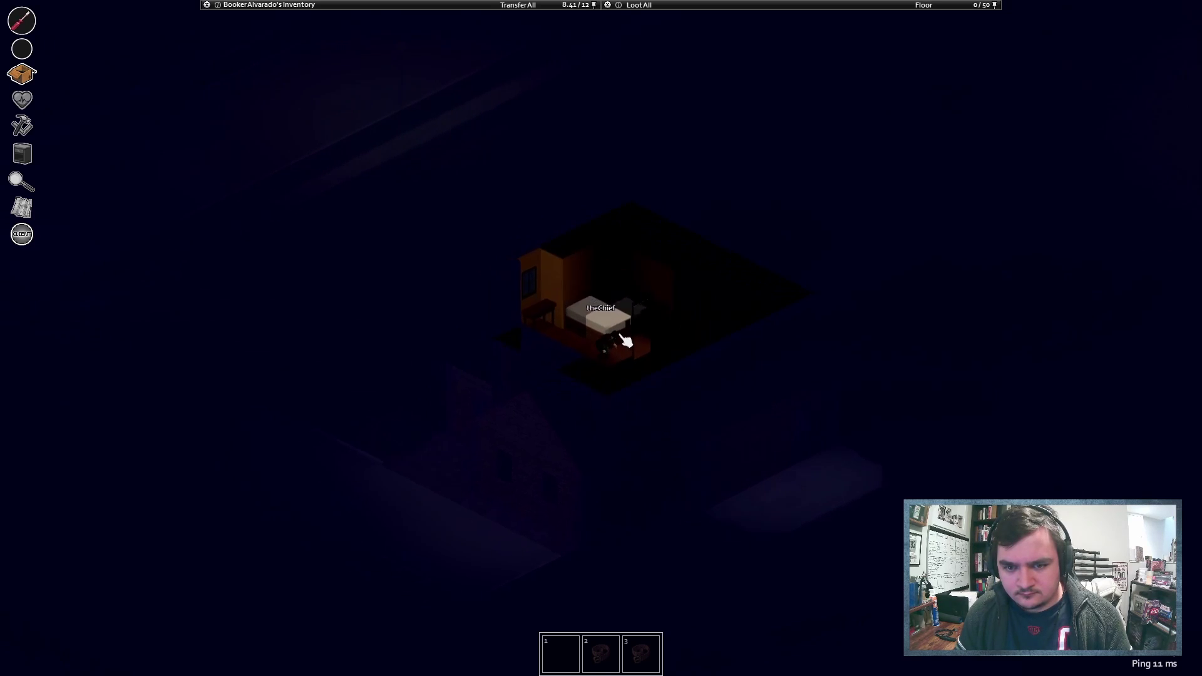
pyautogui.press('d')
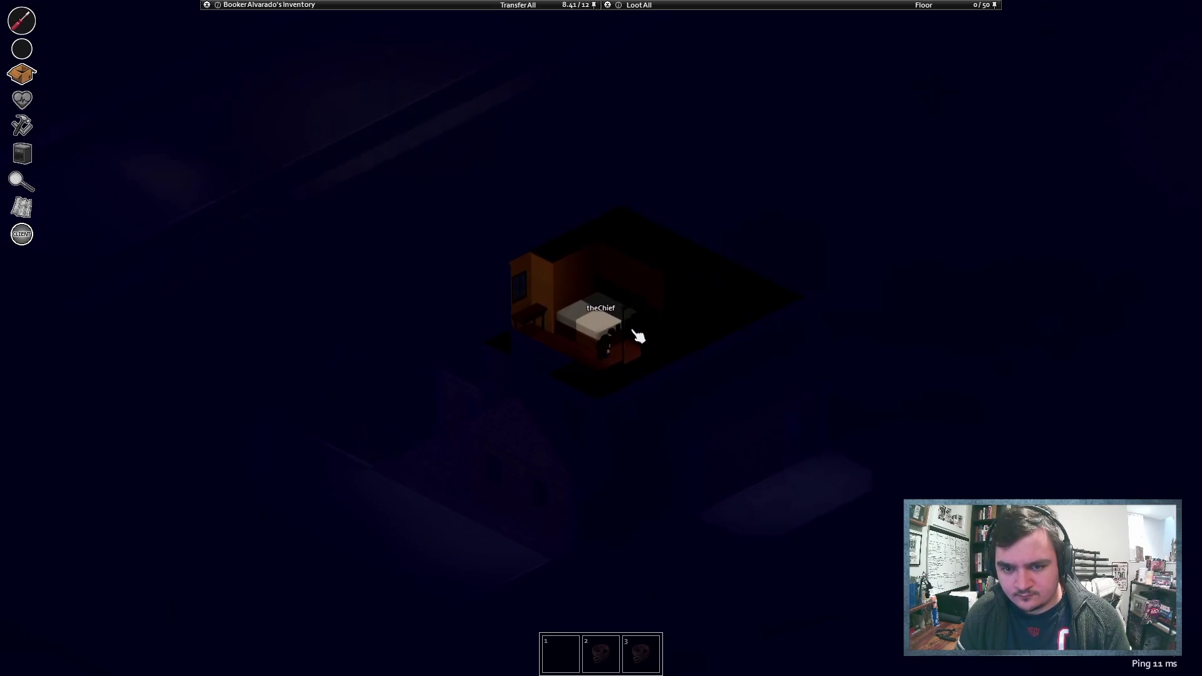
# - Check the bedroom drawer's cordless phone and newspaper, then enter the bathroom
pyautogui.press('a')
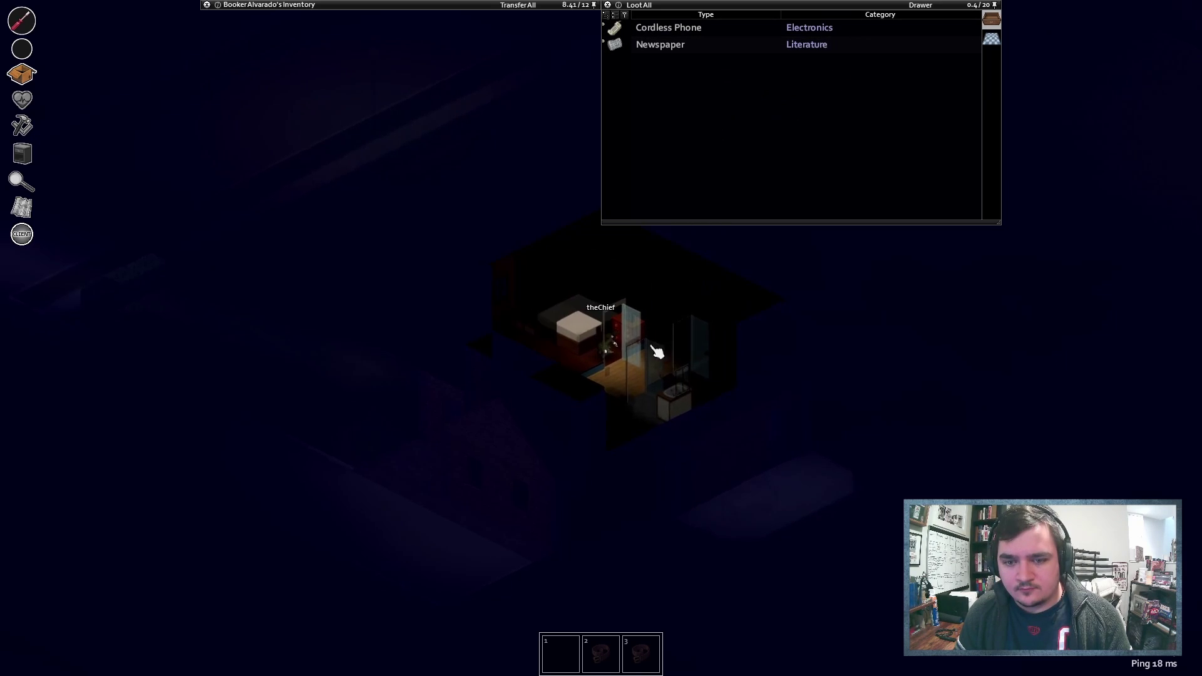
pyautogui.press('d')
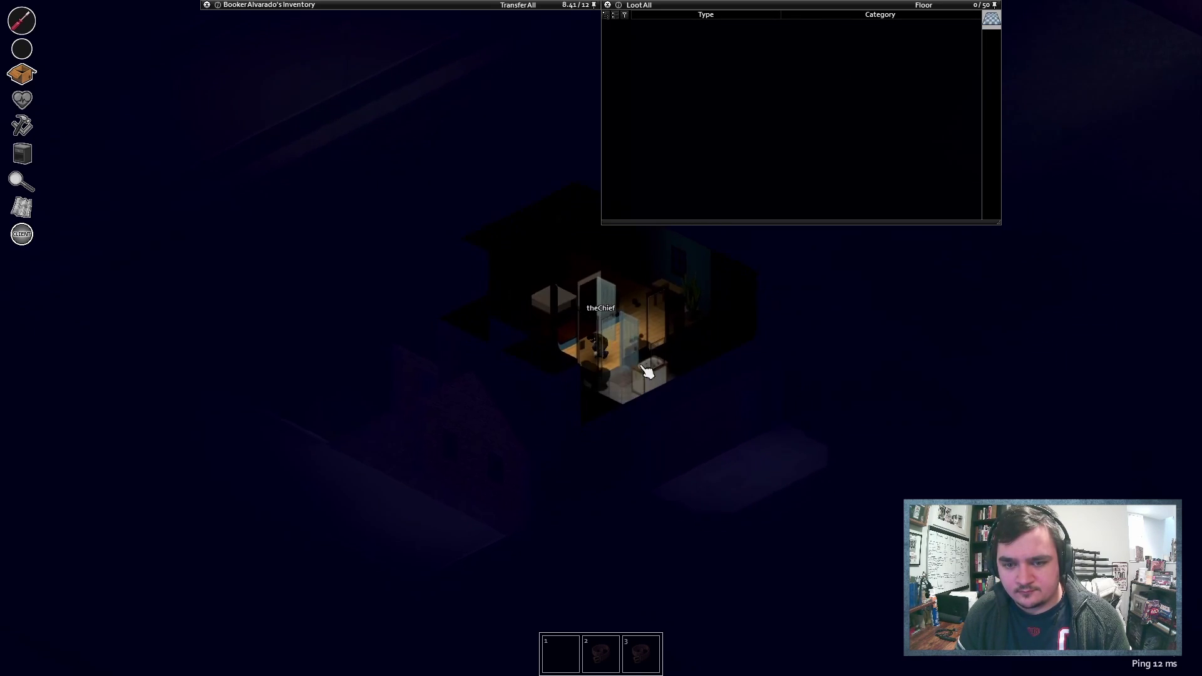
pyautogui.press('d')
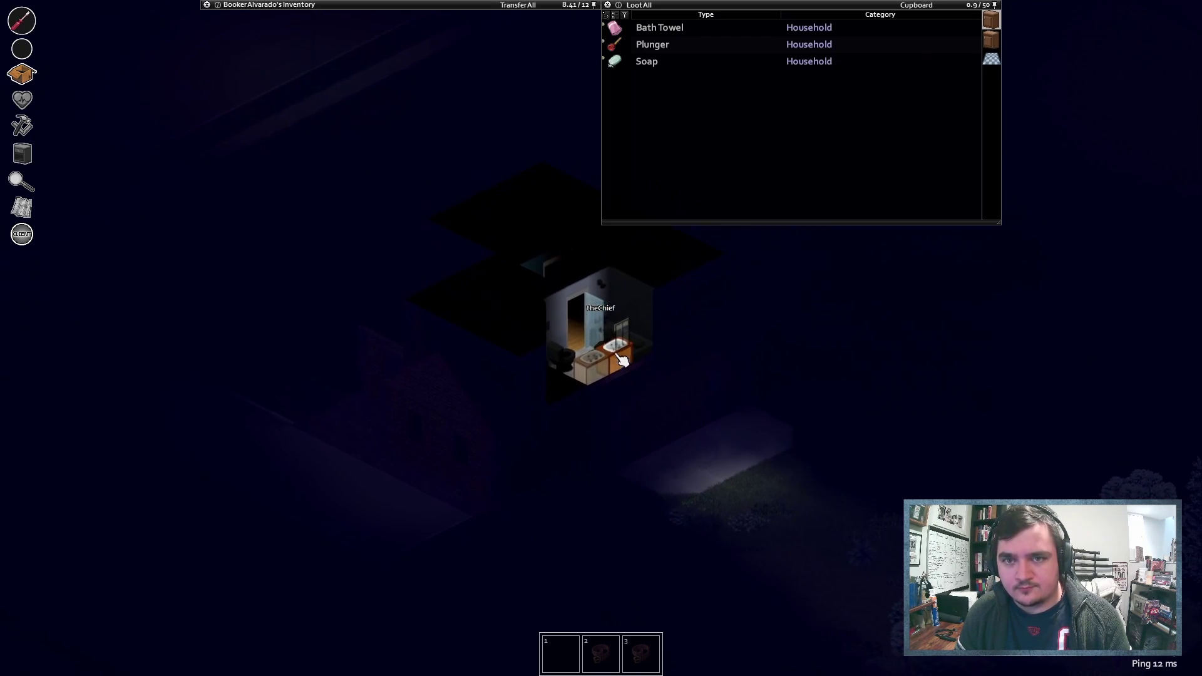
# - Search the bathroom cupboard (towel, plunger, soap) and step into the blue-walled room
pyautogui.press('w')
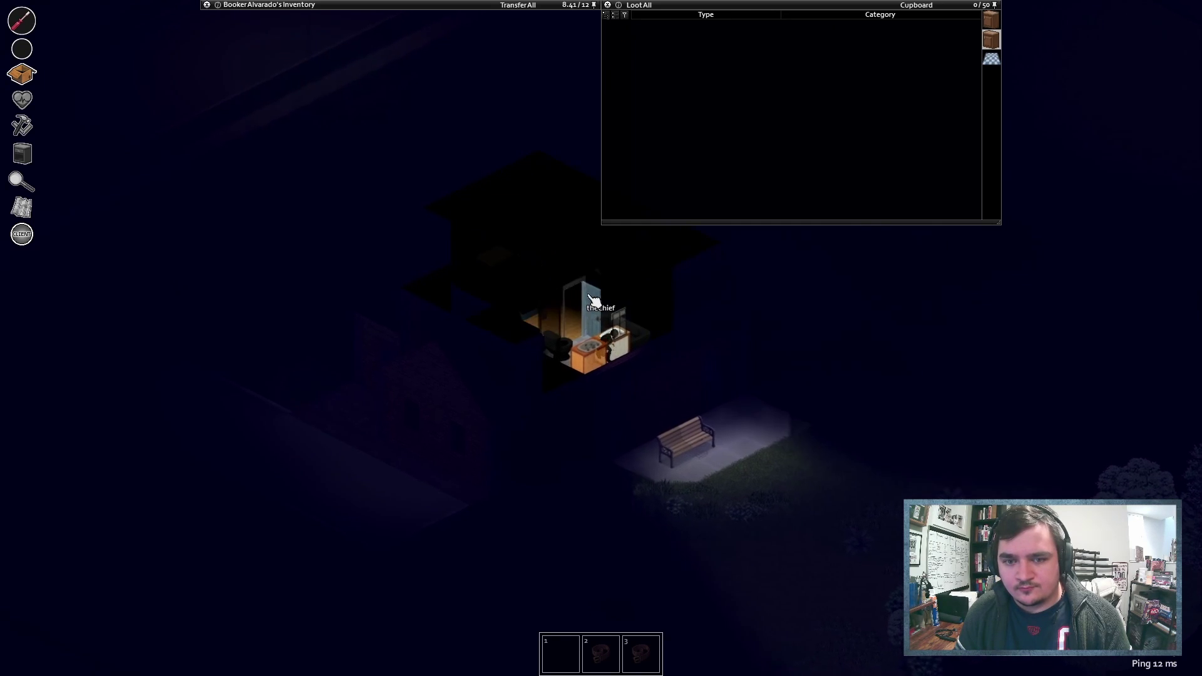
pyautogui.press('w')
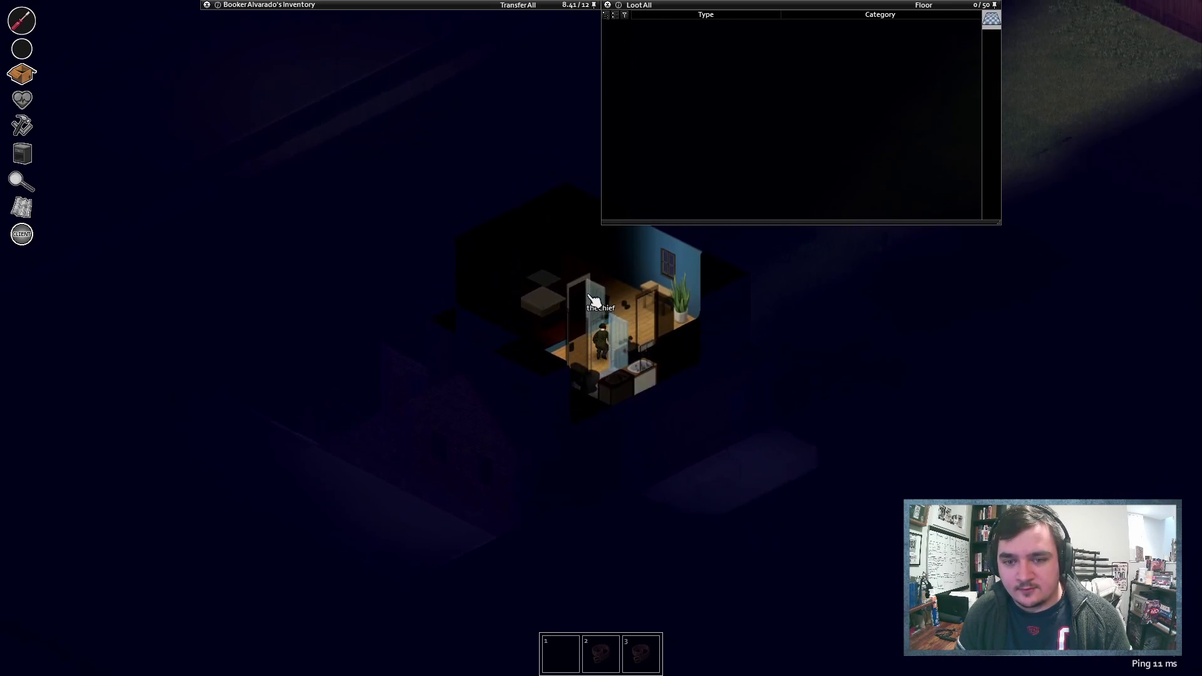
pyautogui.press('w')
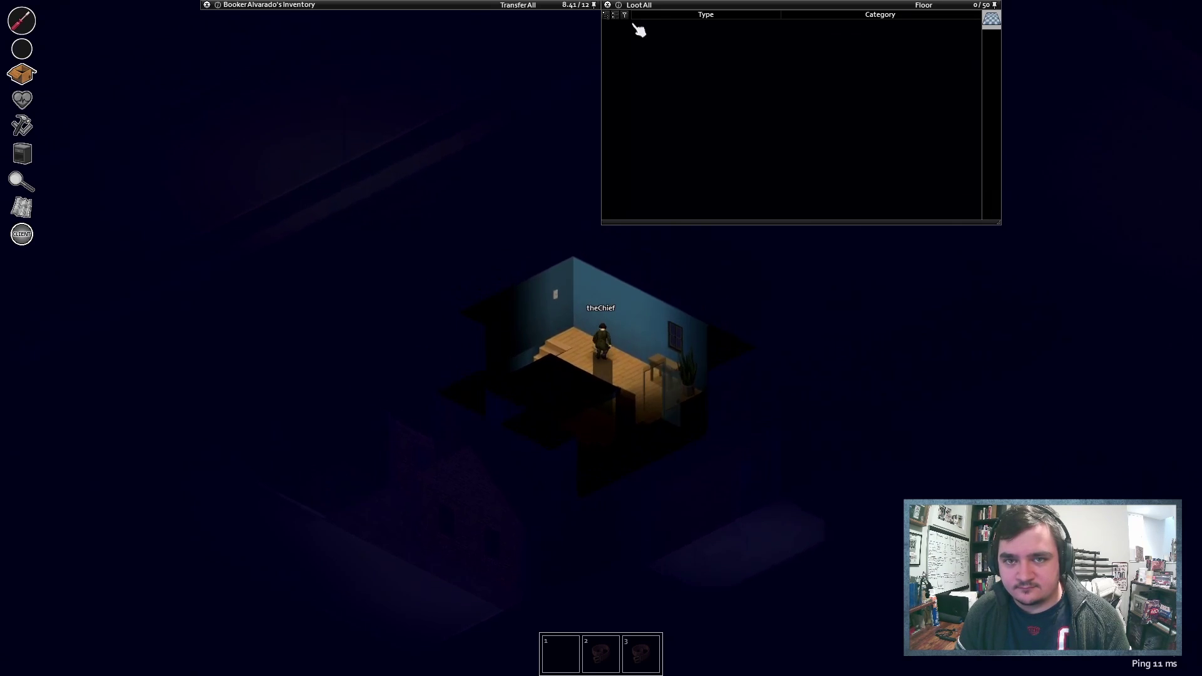
# - Descend the stairs, cross the living room, and exit onto the sidewalk
pyautogui.press('a')
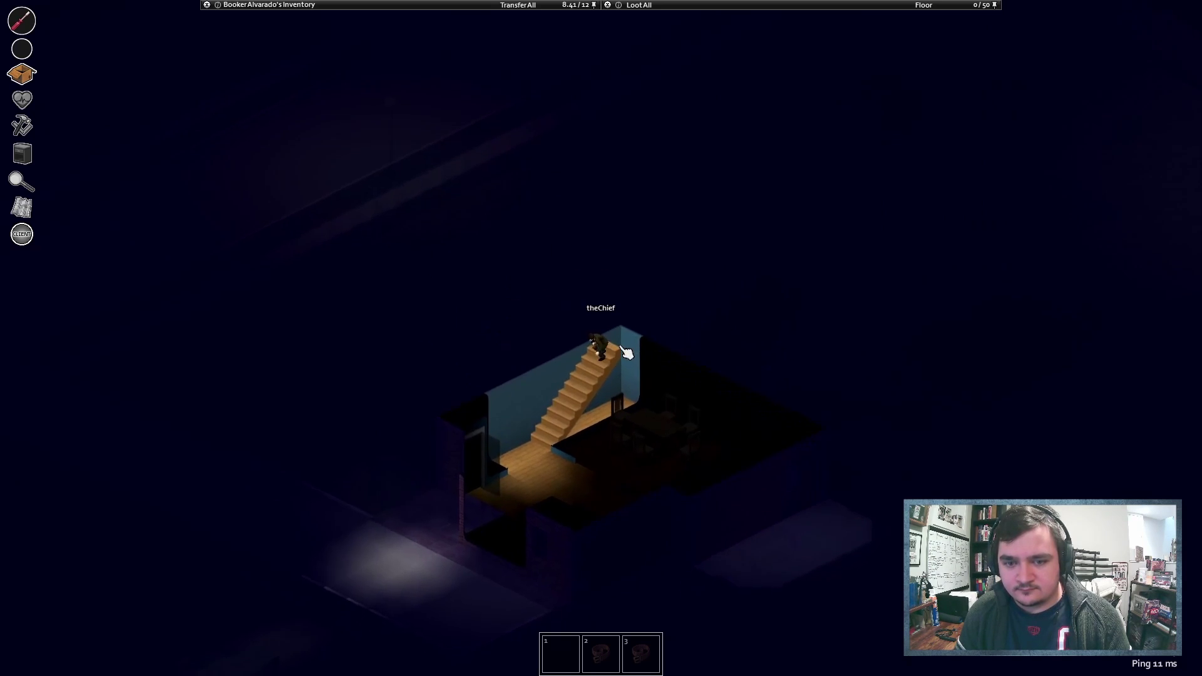
pyautogui.press('a')
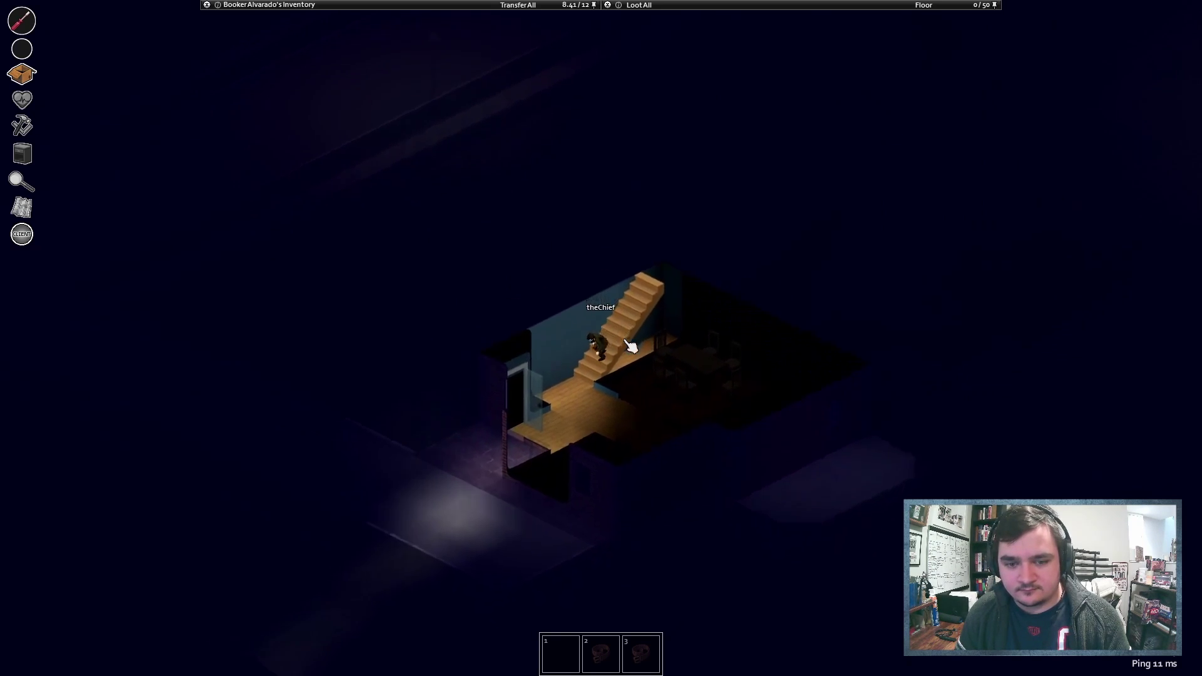
pyautogui.press('a')
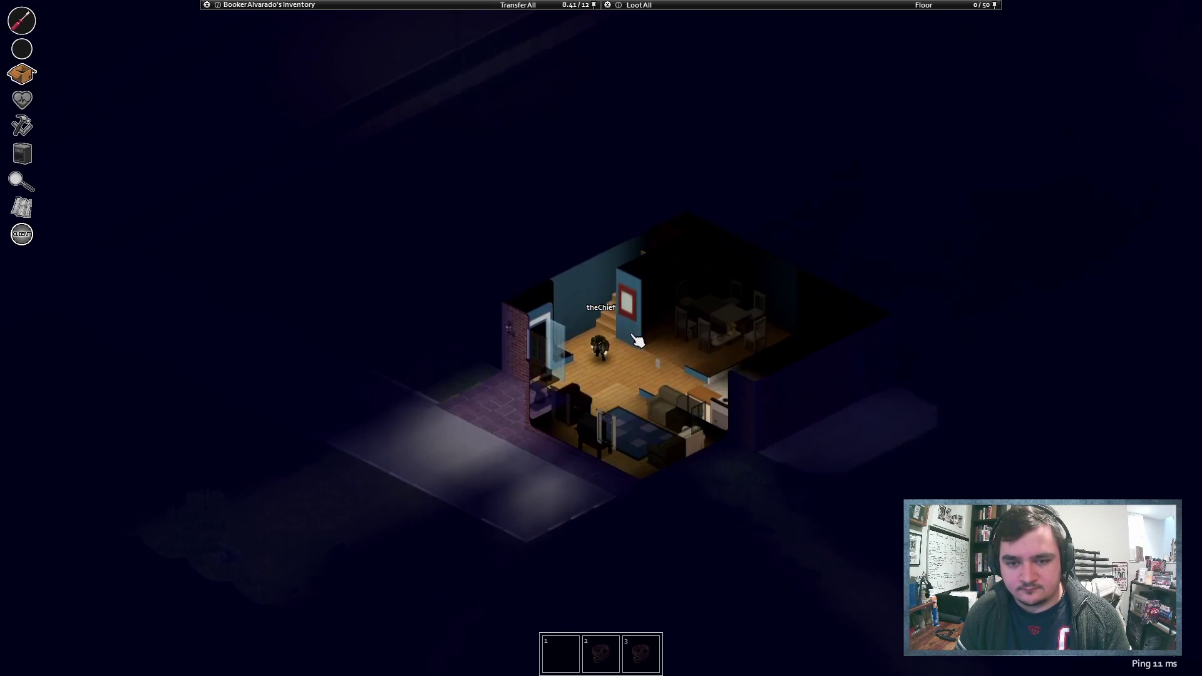
pyautogui.press('a')
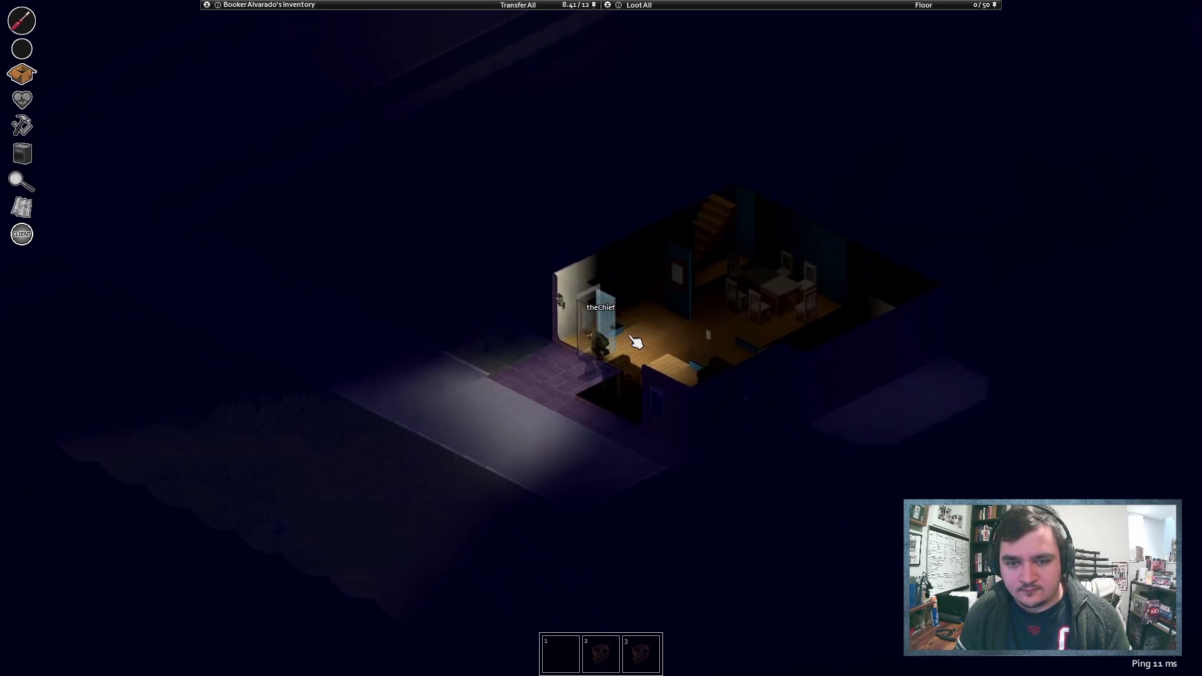
pyautogui.press('a')
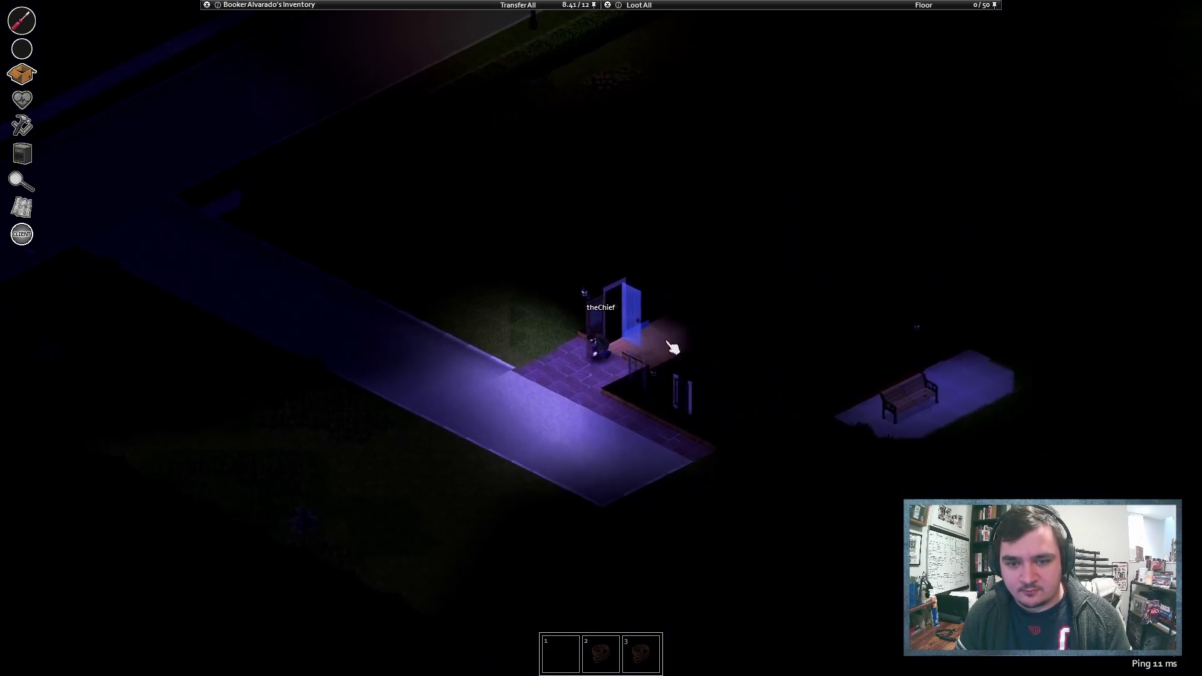
pyautogui.press('s')
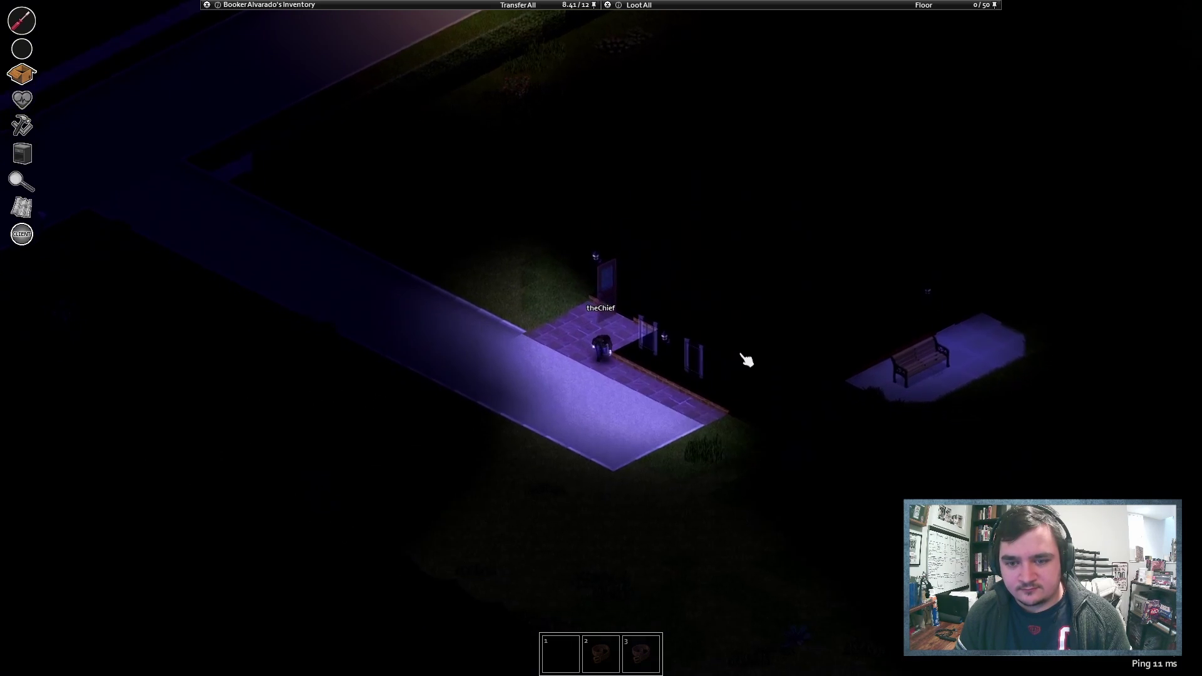
# - Walk along the side of the house past the patio bench into the dark yard
pyautogui.press('d')
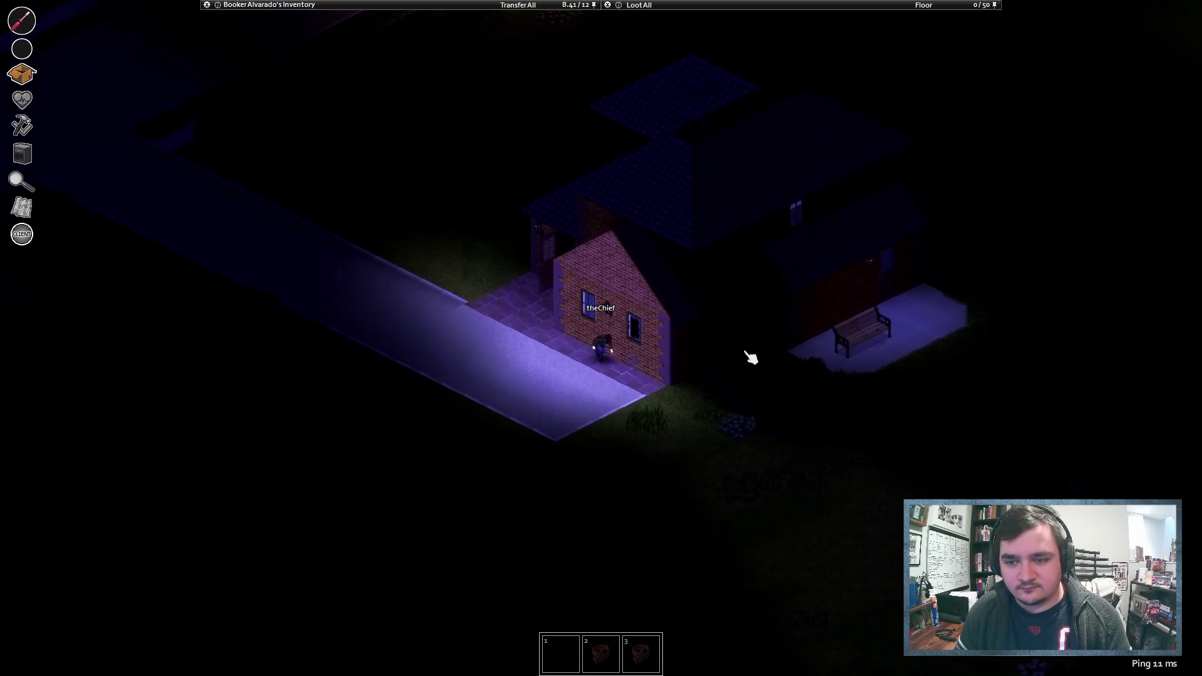
pyautogui.press('d')
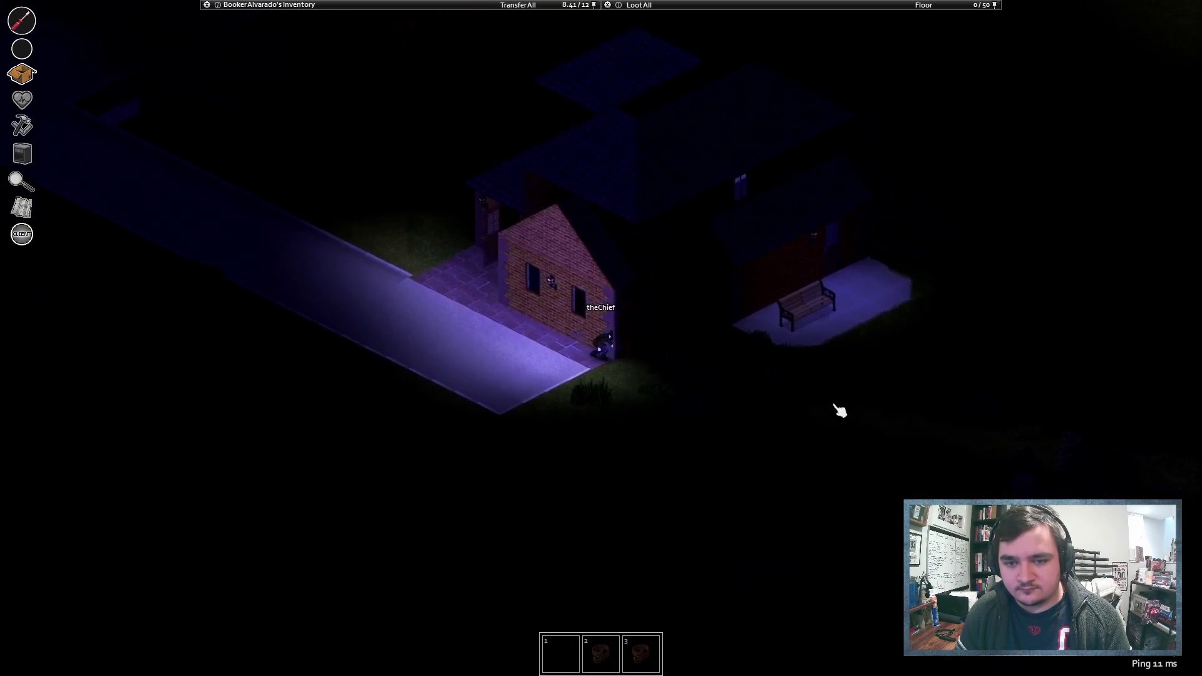
pyautogui.press('d')
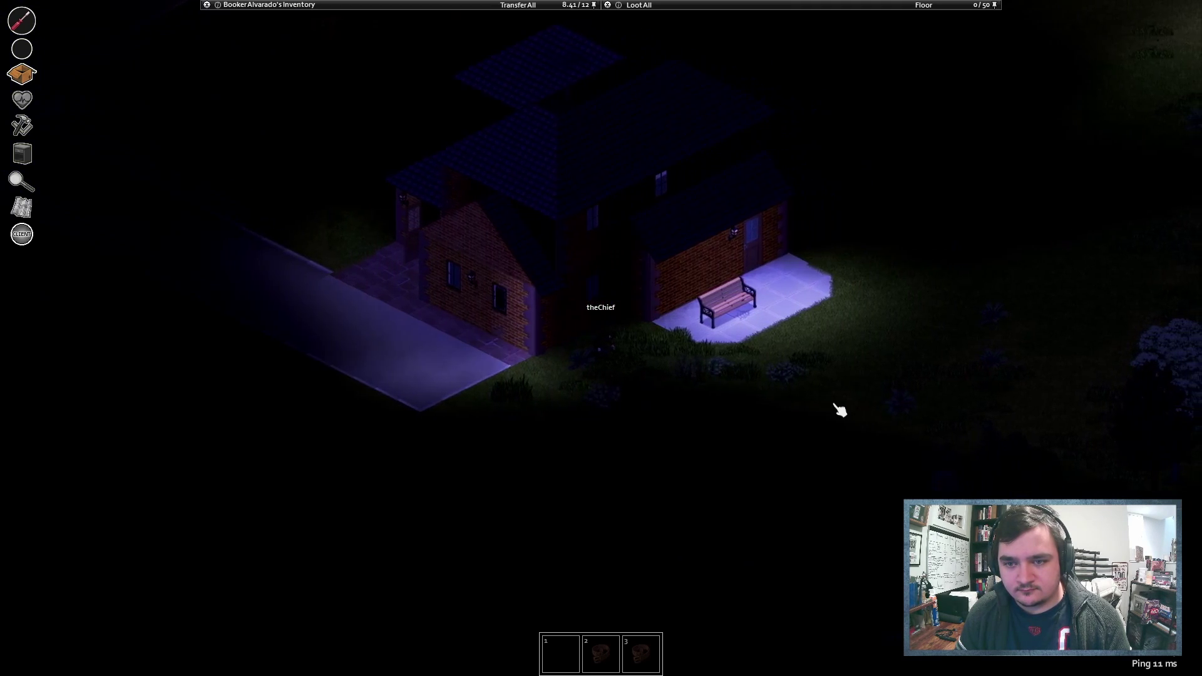
pyautogui.press('d')
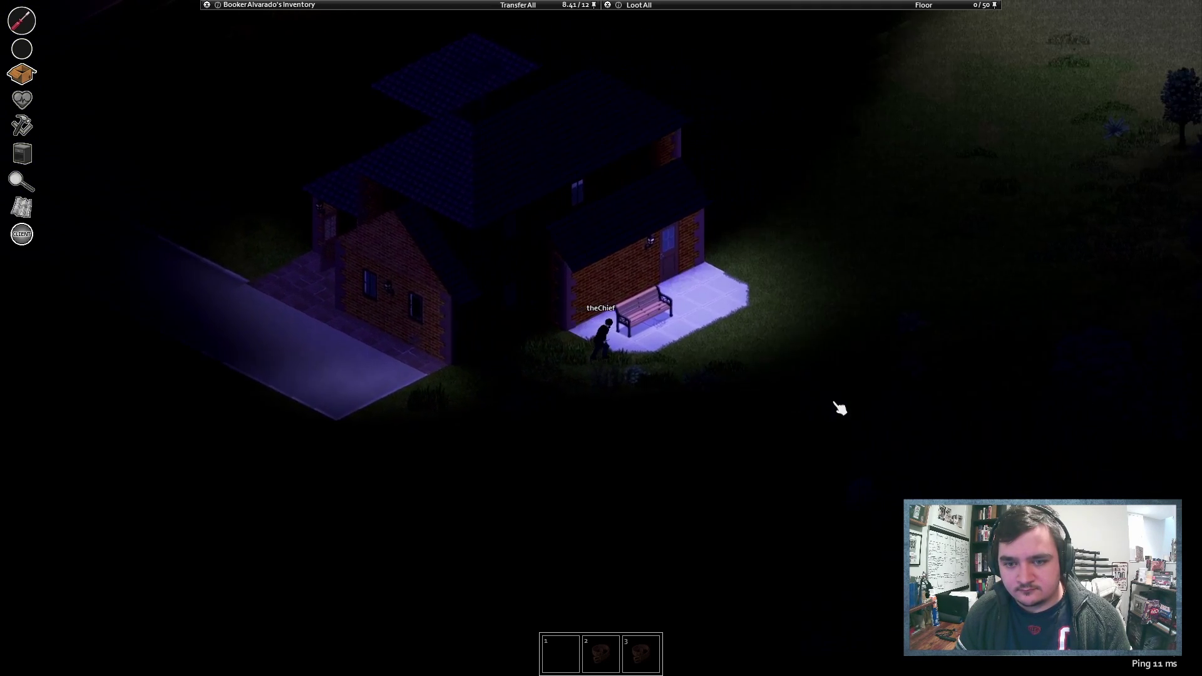
pyautogui.press('d')
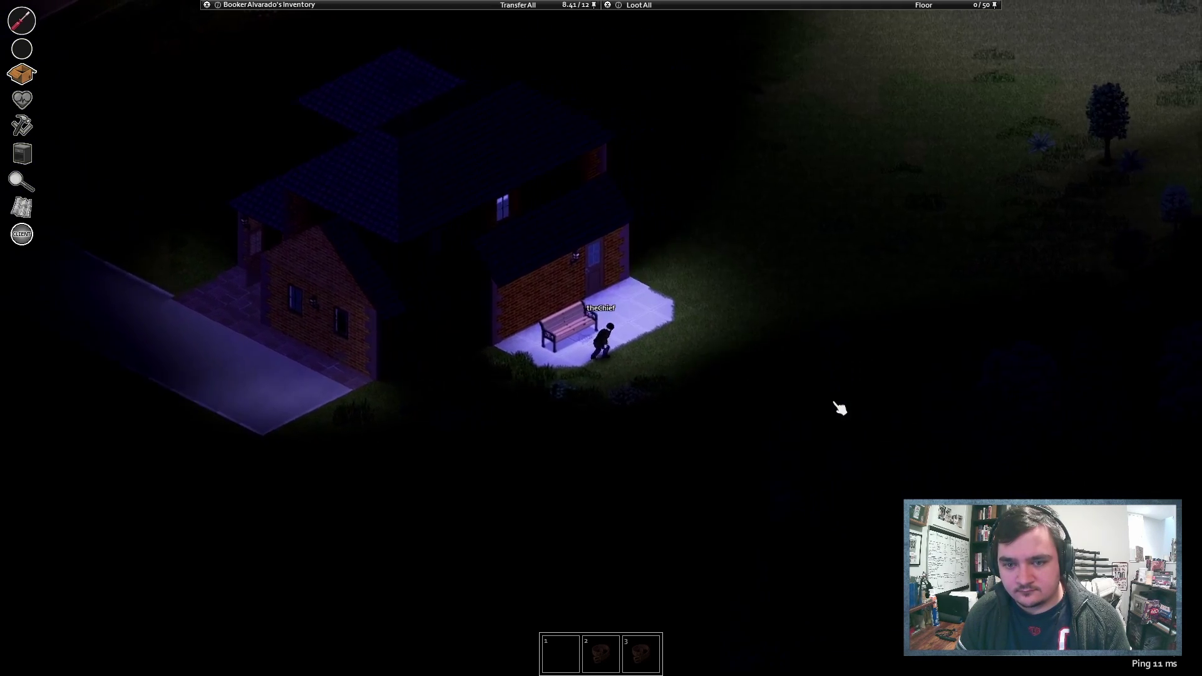
pyautogui.press('d')
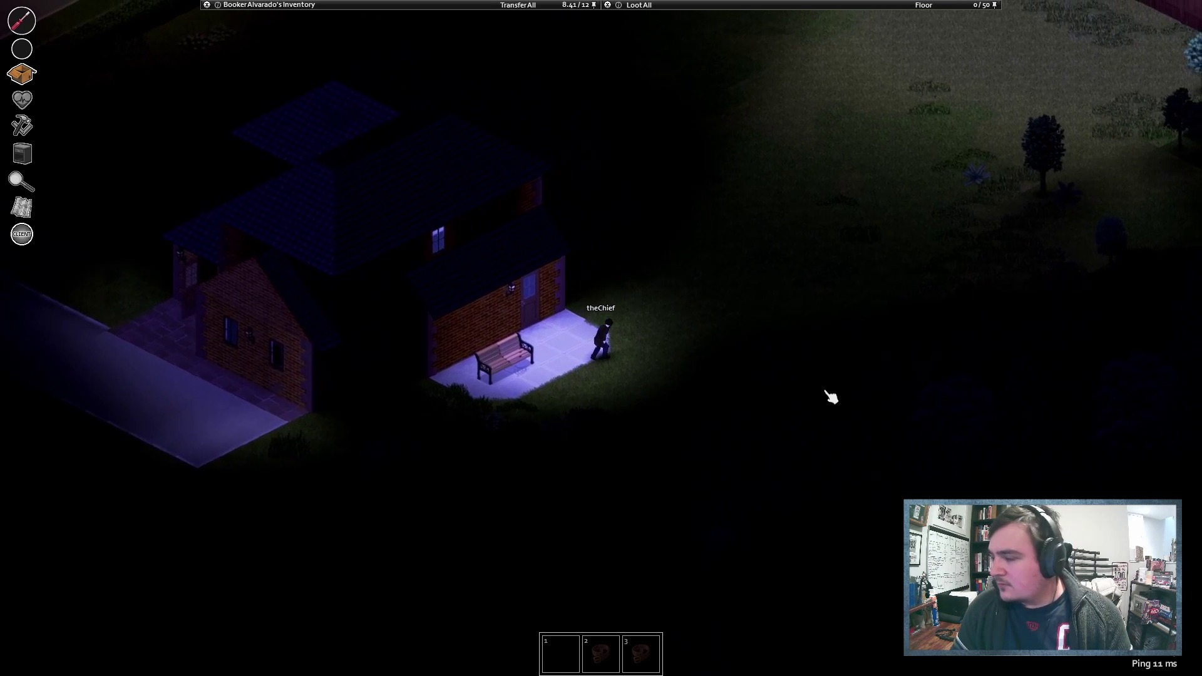
# - Cross the yard to the tall fence and briefly check the town map
pyautogui.press('d')
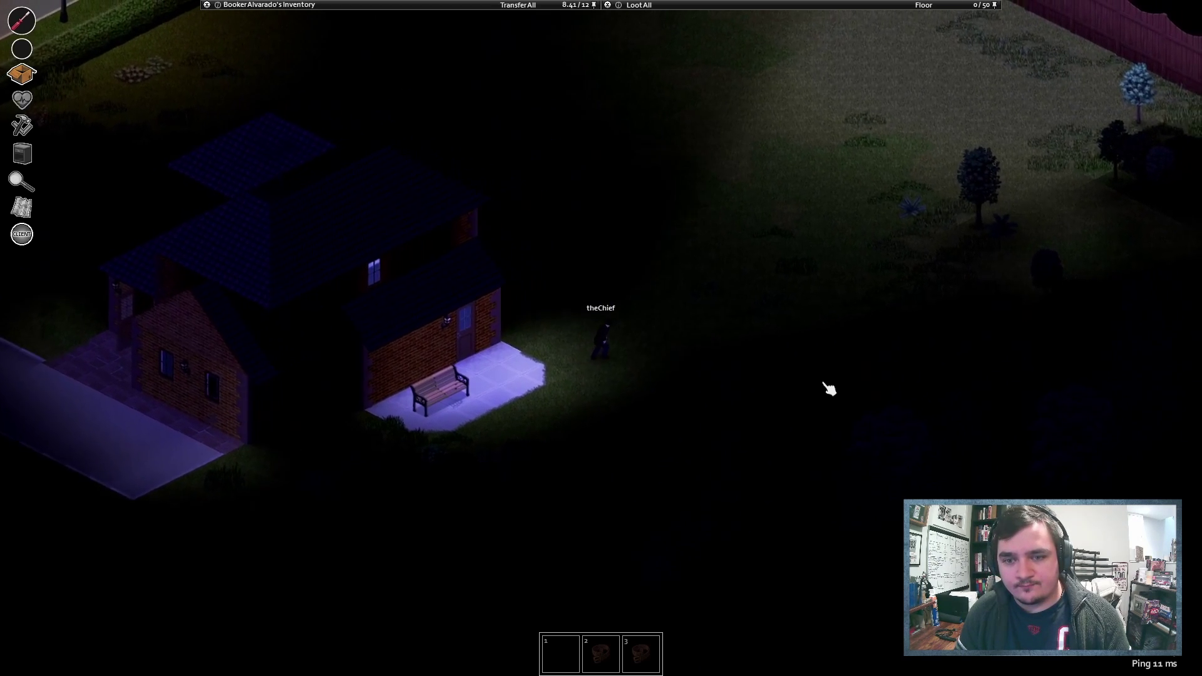
pyautogui.press('d')
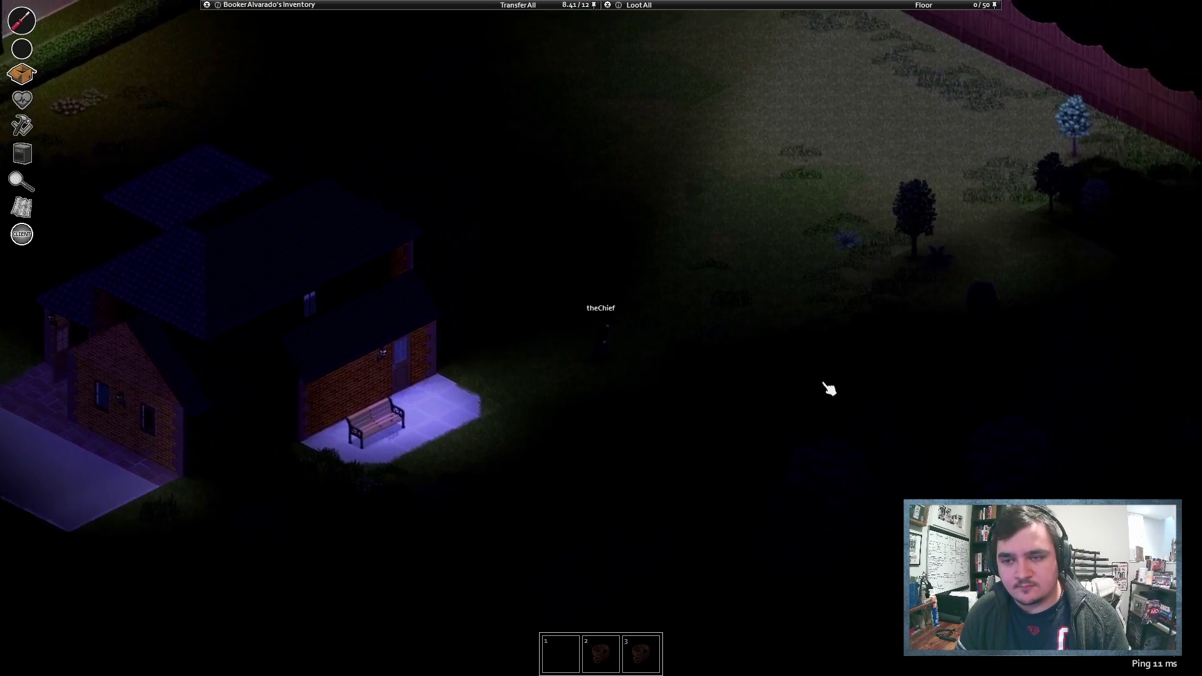
pyautogui.press('d')
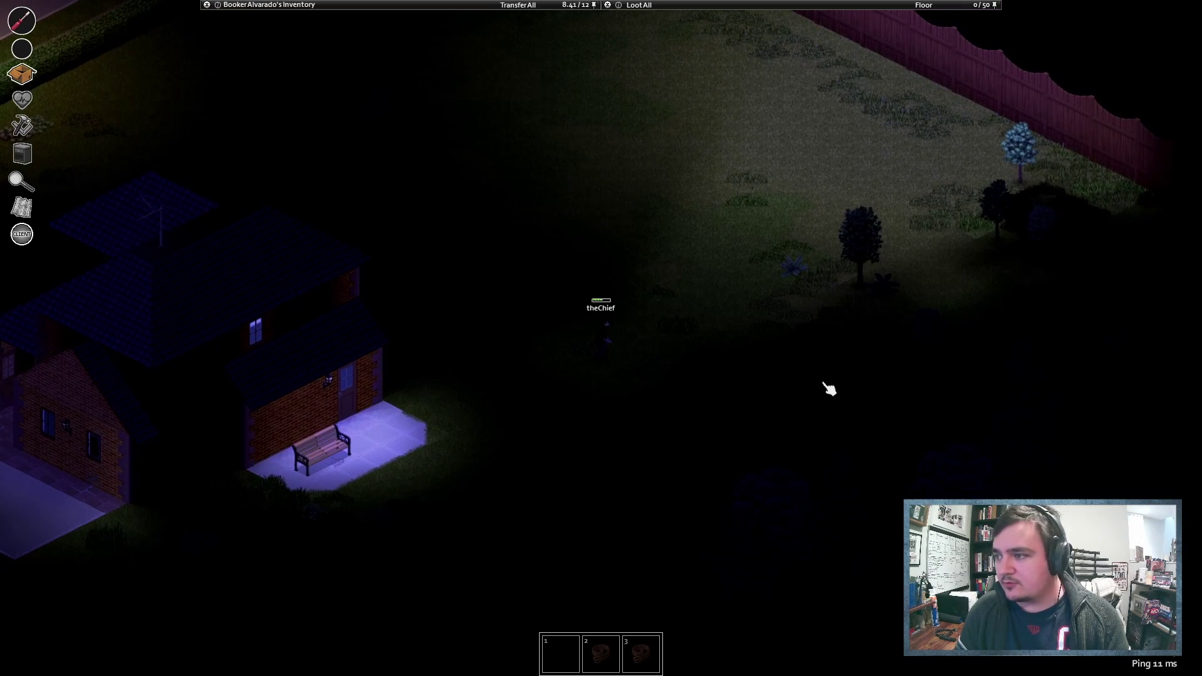
pyautogui.press('m')
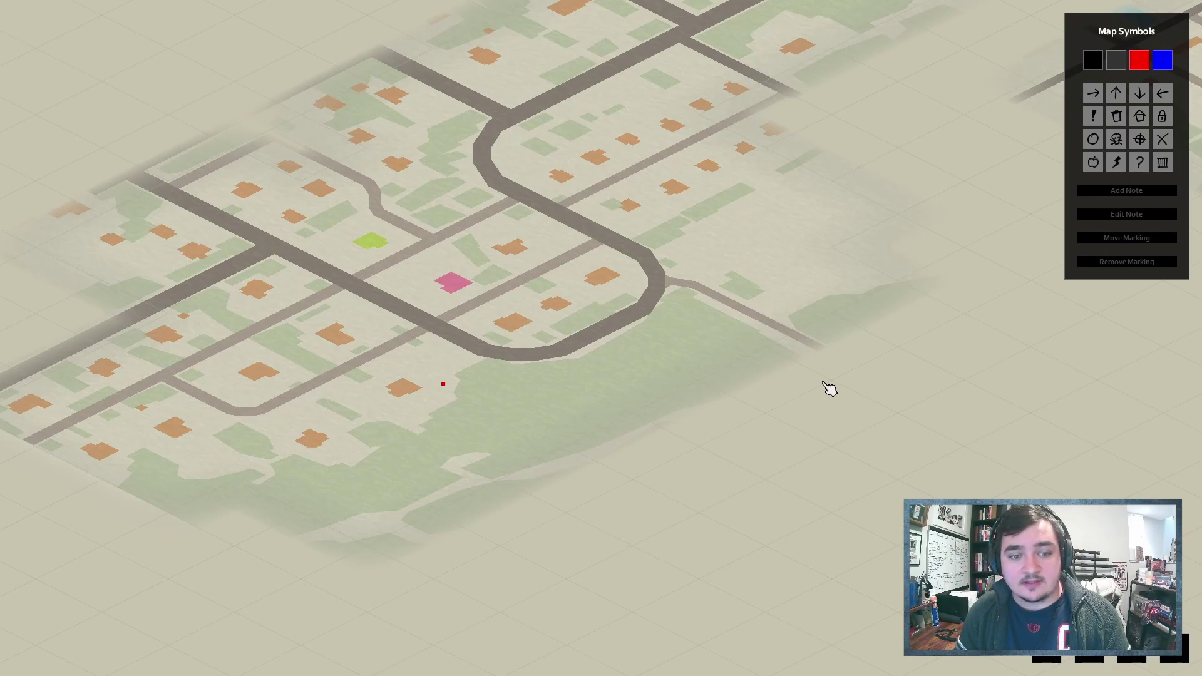
pyautogui.press('m')
# - Walk back past the patio bench along the house wall to its front corner
pyautogui.press('s')
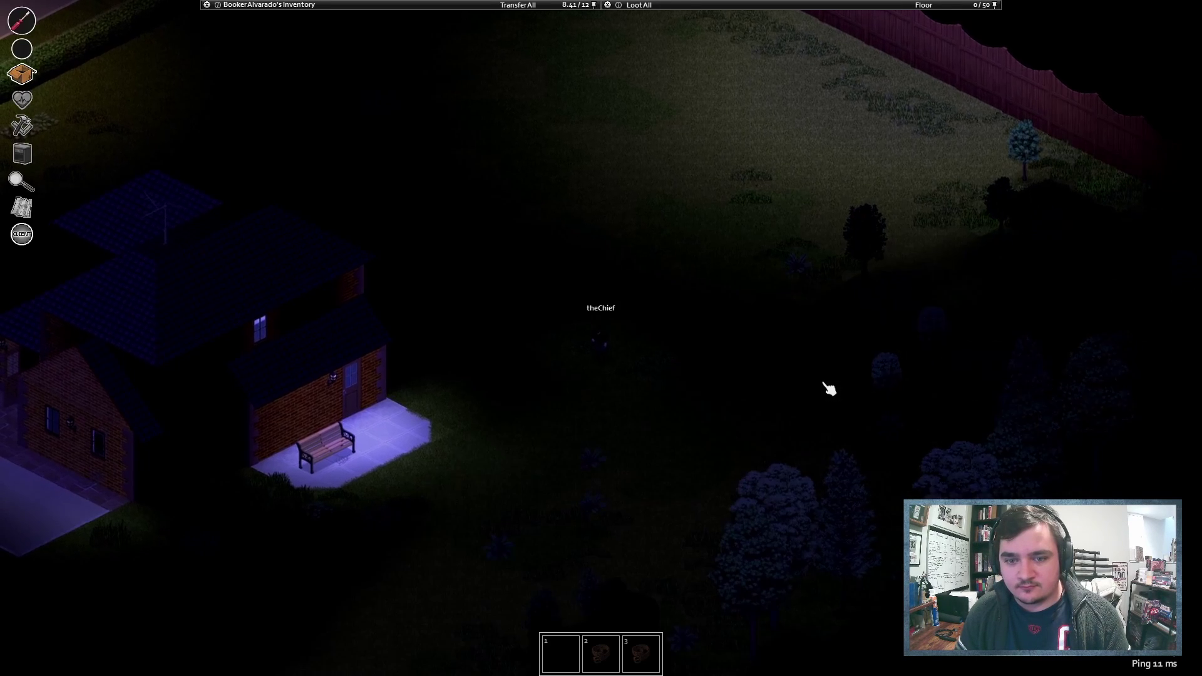
pyautogui.press('s')
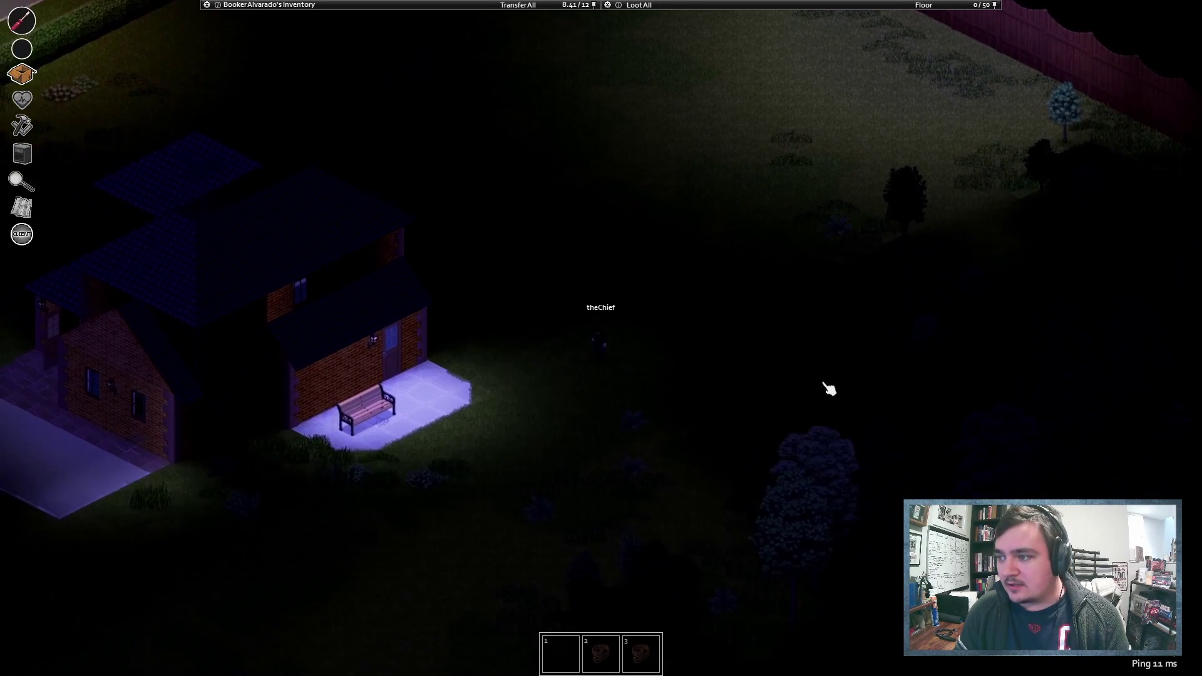
pyautogui.press('s')
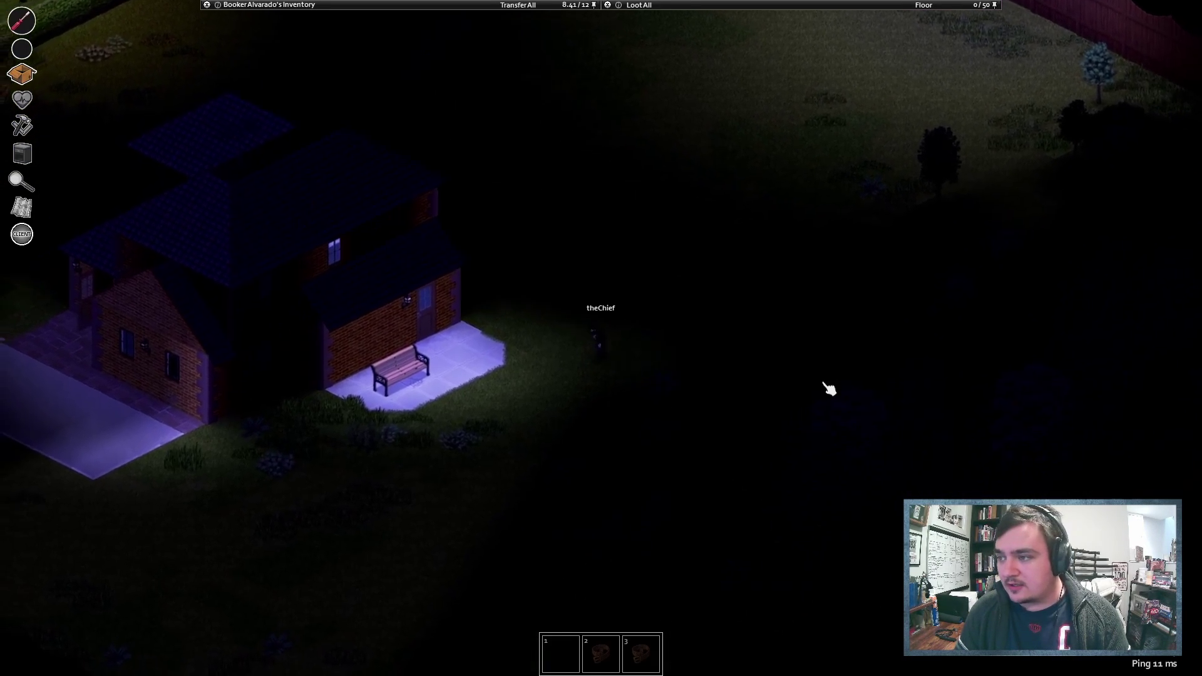
pyautogui.press('s')
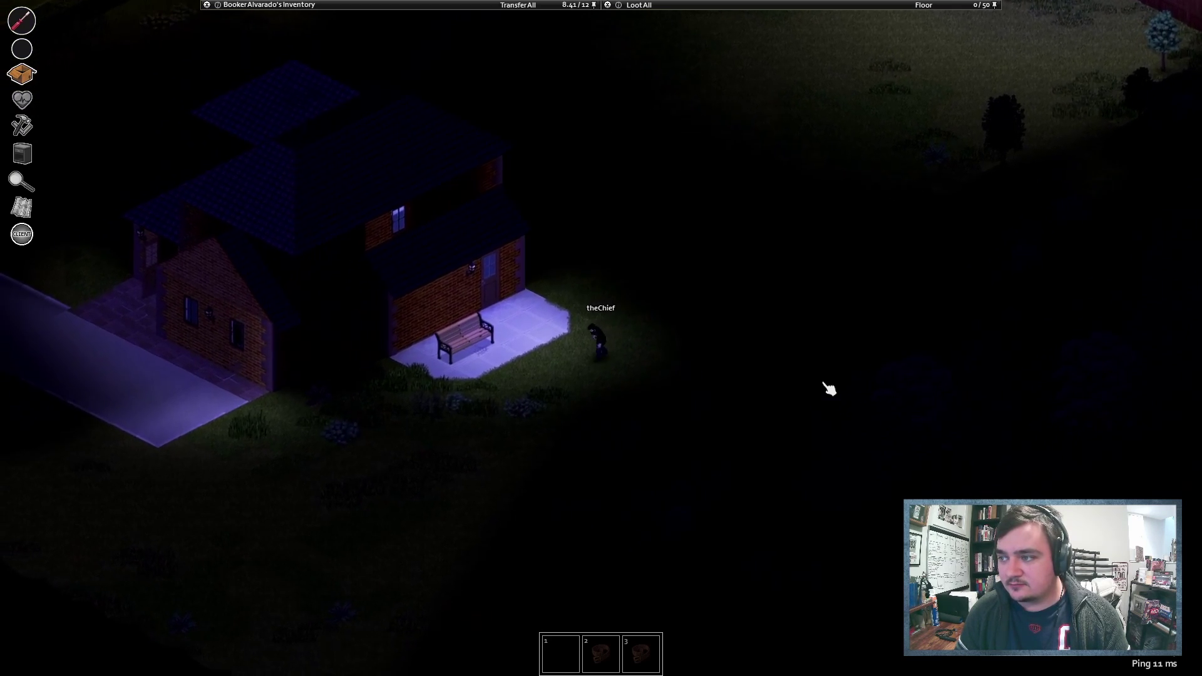
pyautogui.press('a')
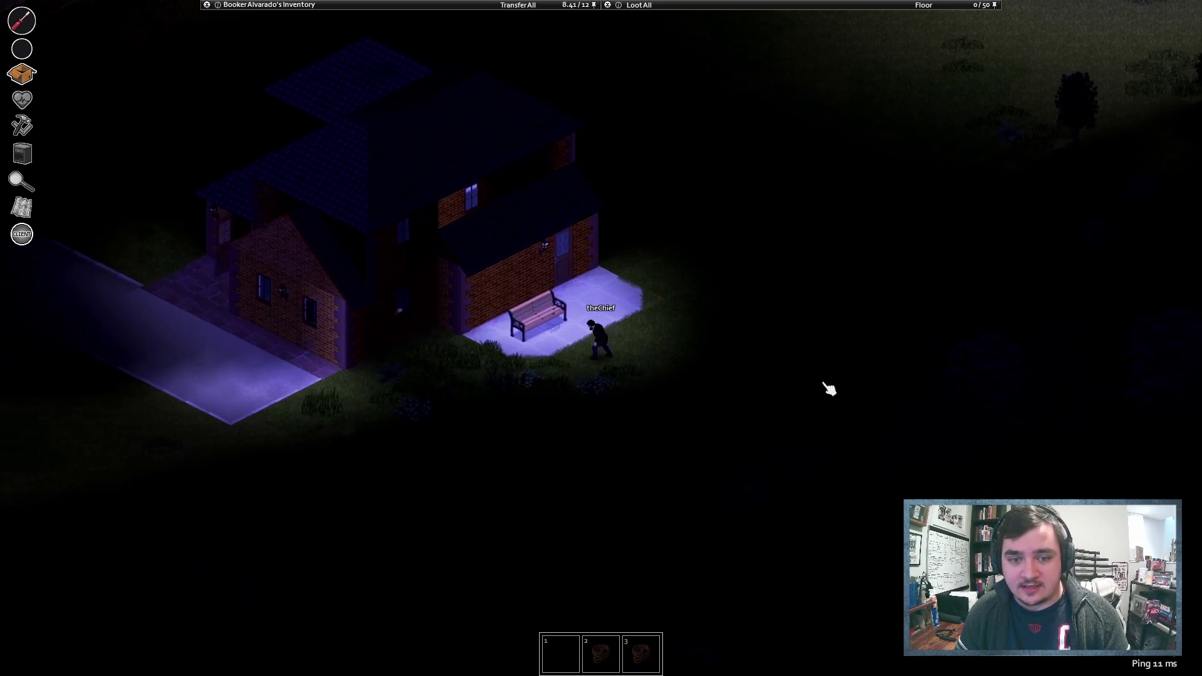
pyautogui.press('a')
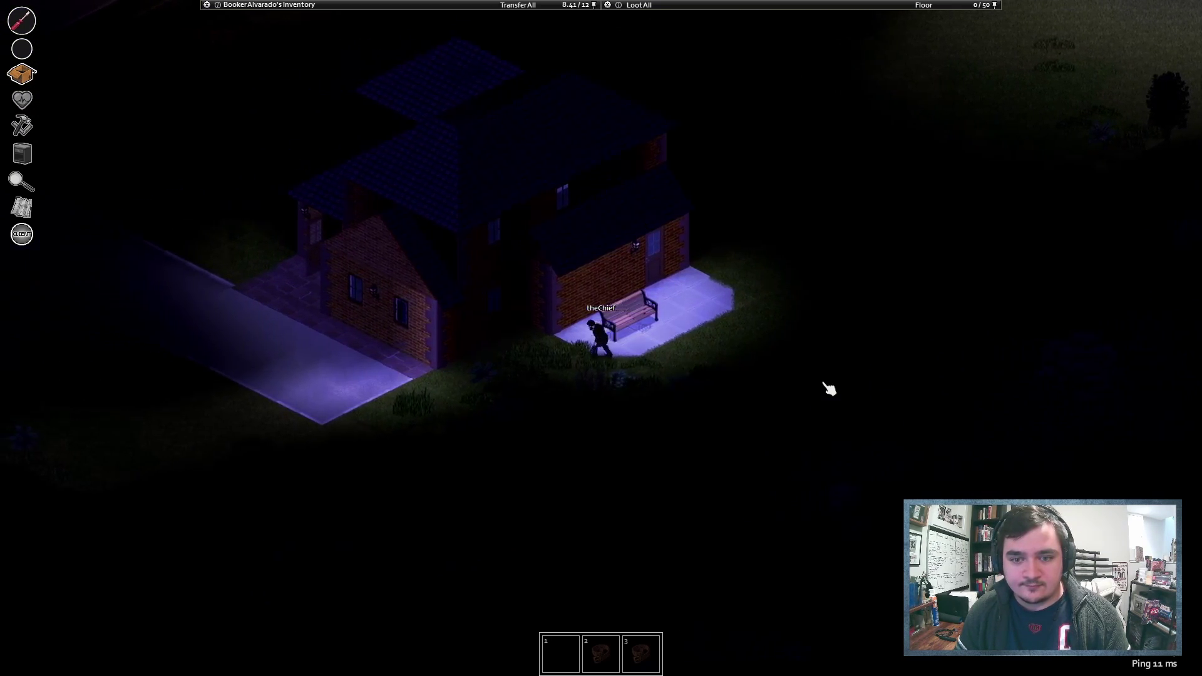
pyautogui.press('a')
pyautogui.press('a')
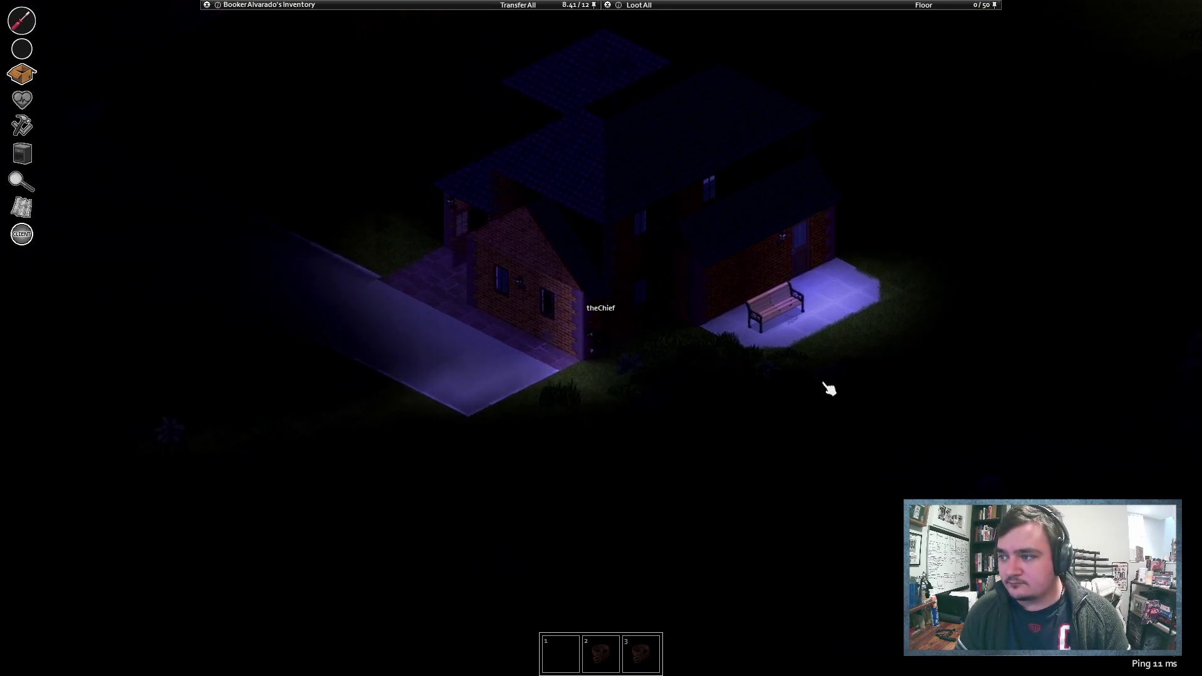
# - Follow the sidewalk up to the edge of the street
pyautogui.press('a')
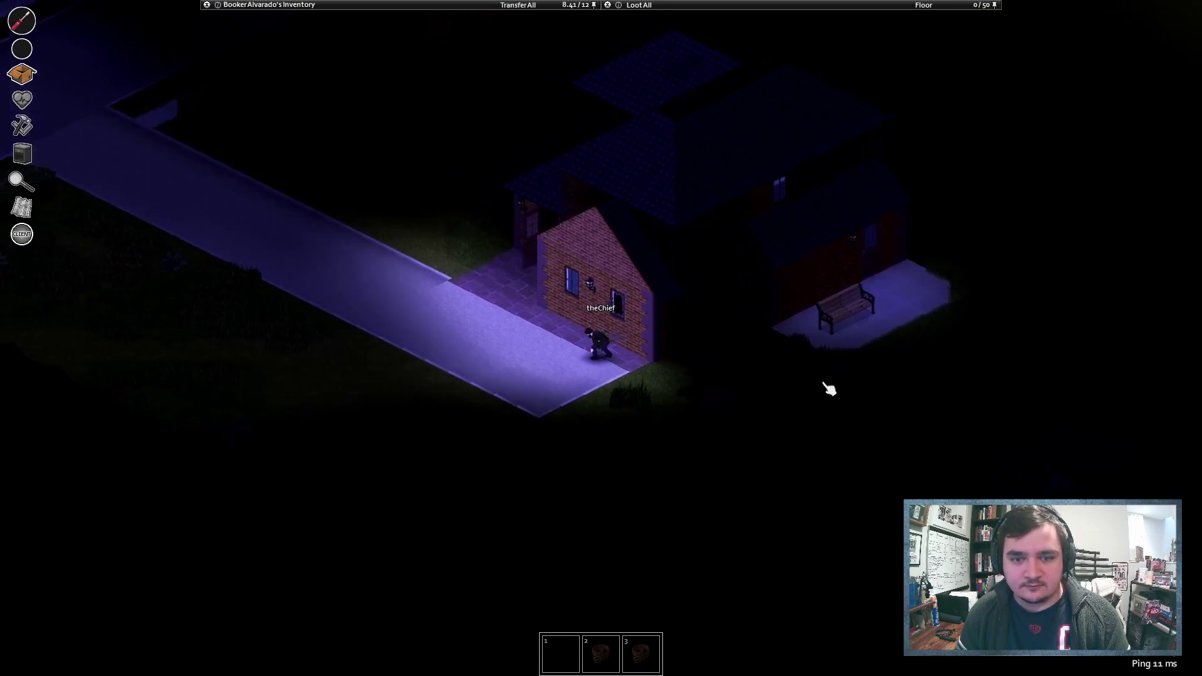
pyautogui.press('a')
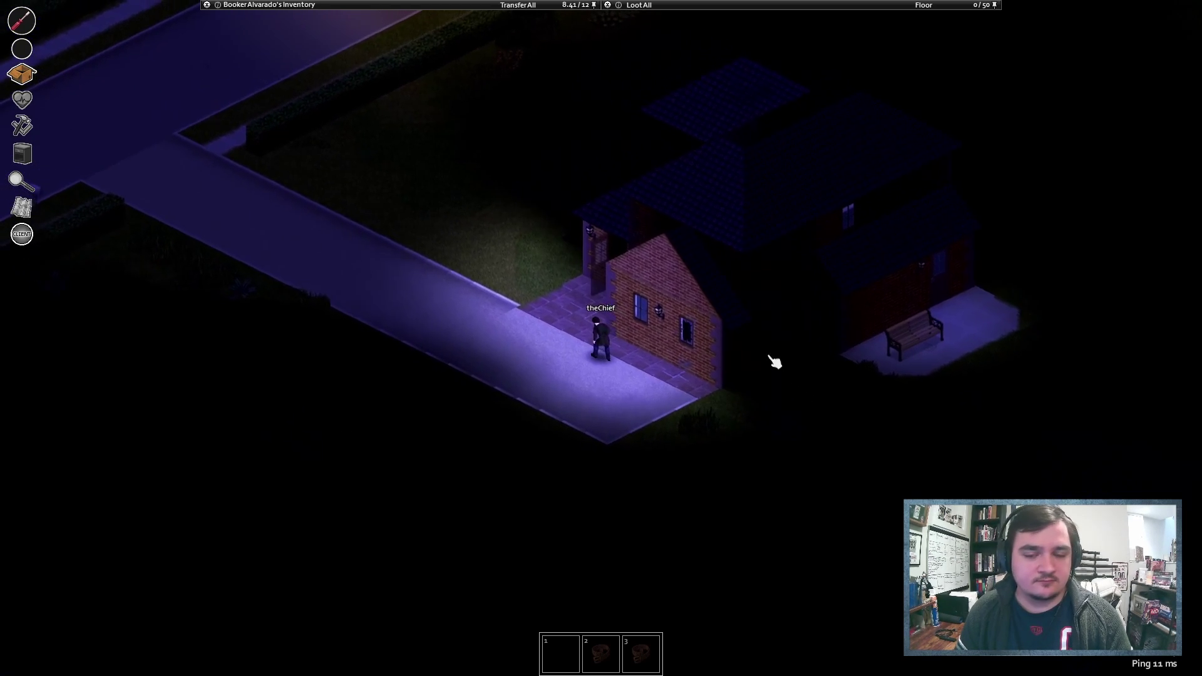
pyautogui.press('a')
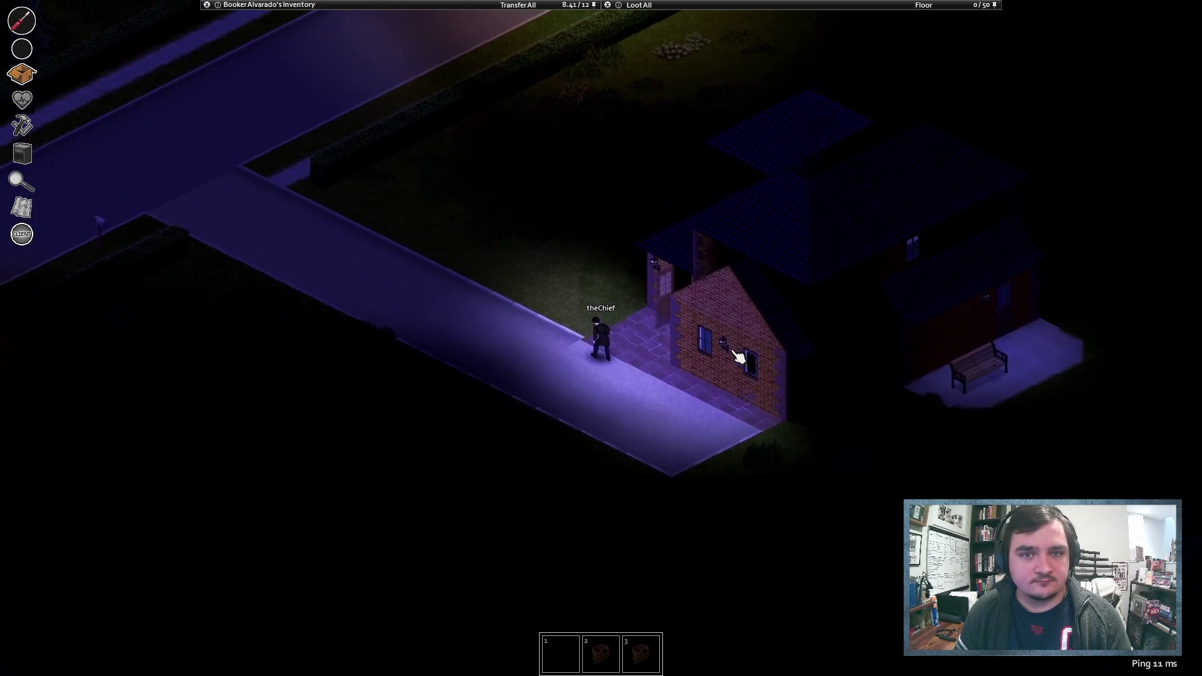
pyautogui.press('a')
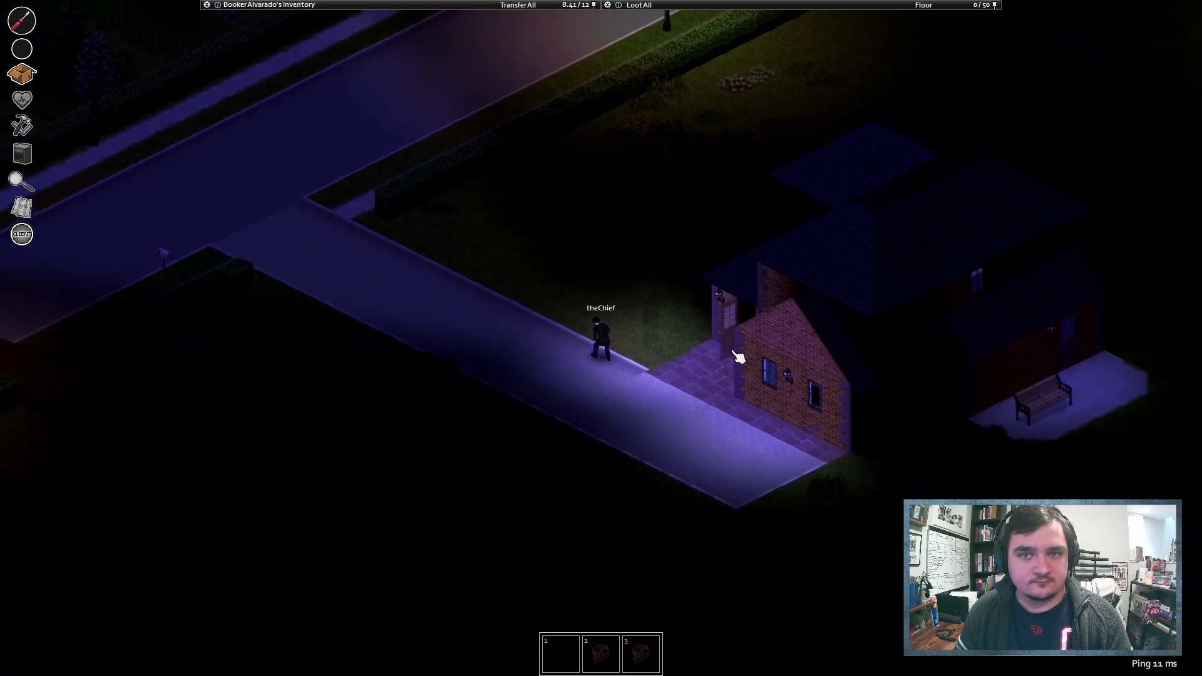
pyautogui.press('a')
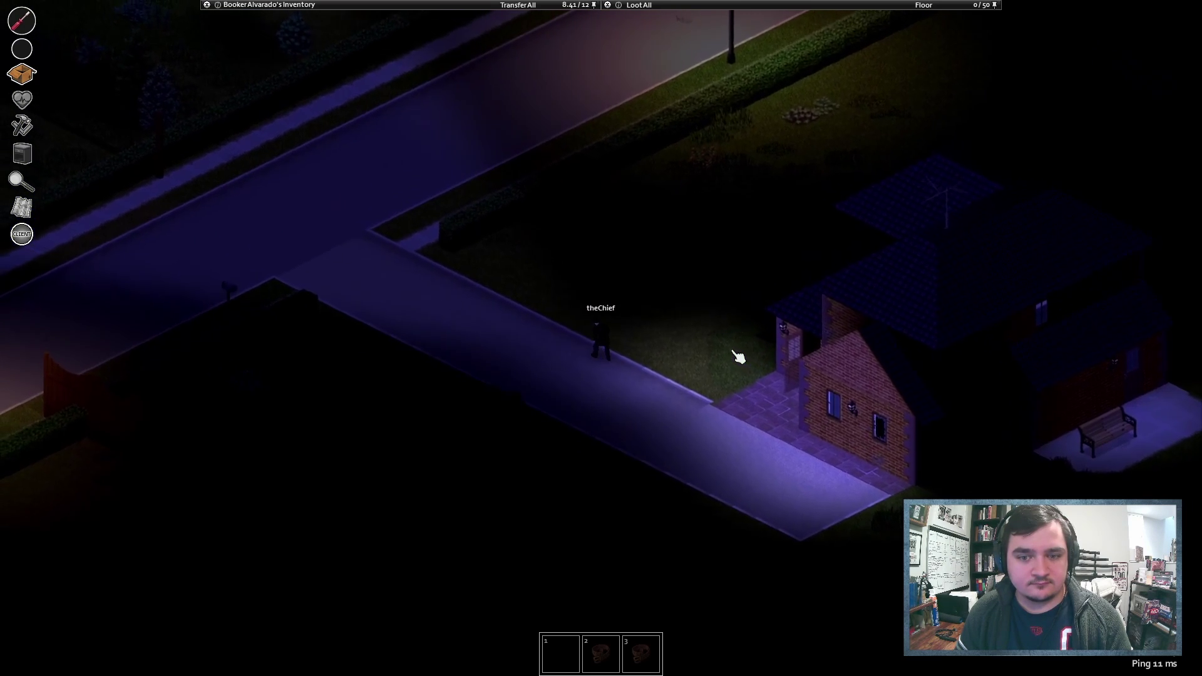
pyautogui.press('a')
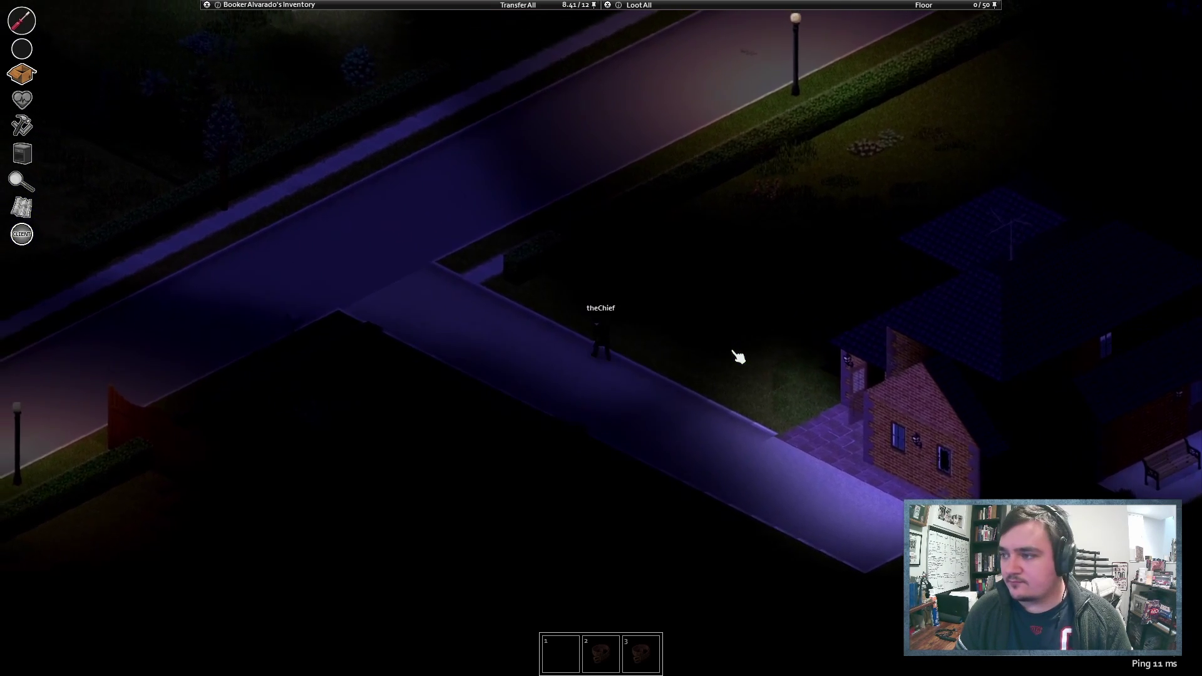
pyautogui.press('a')
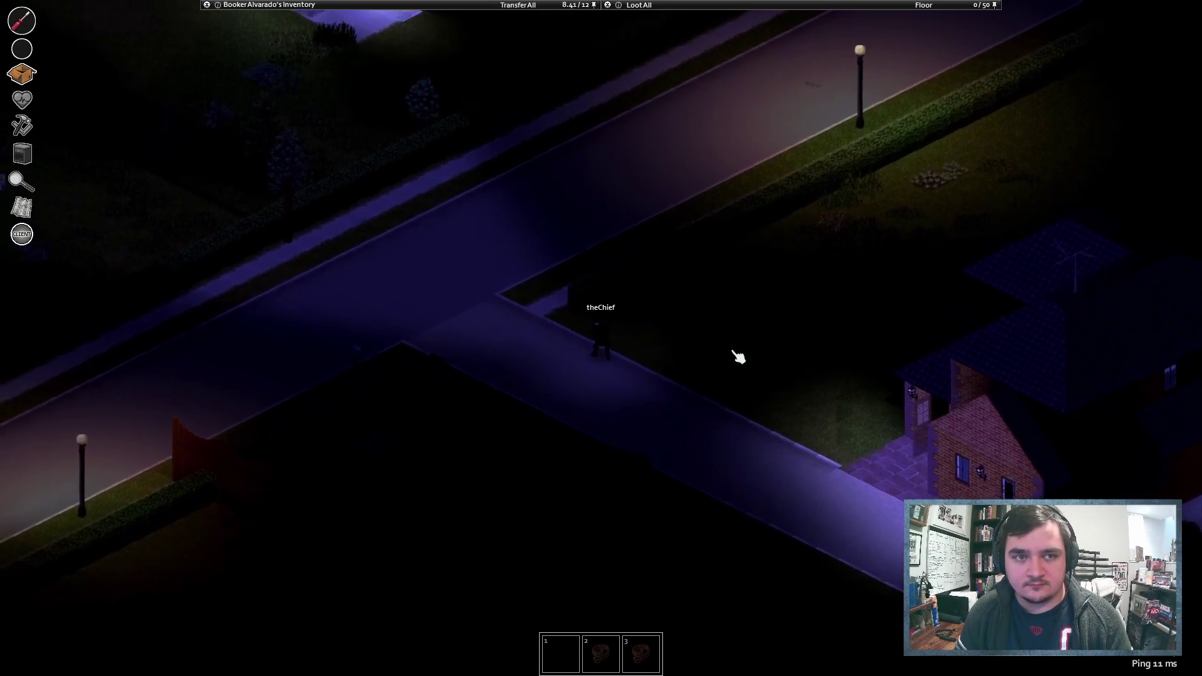
pyautogui.press('a')
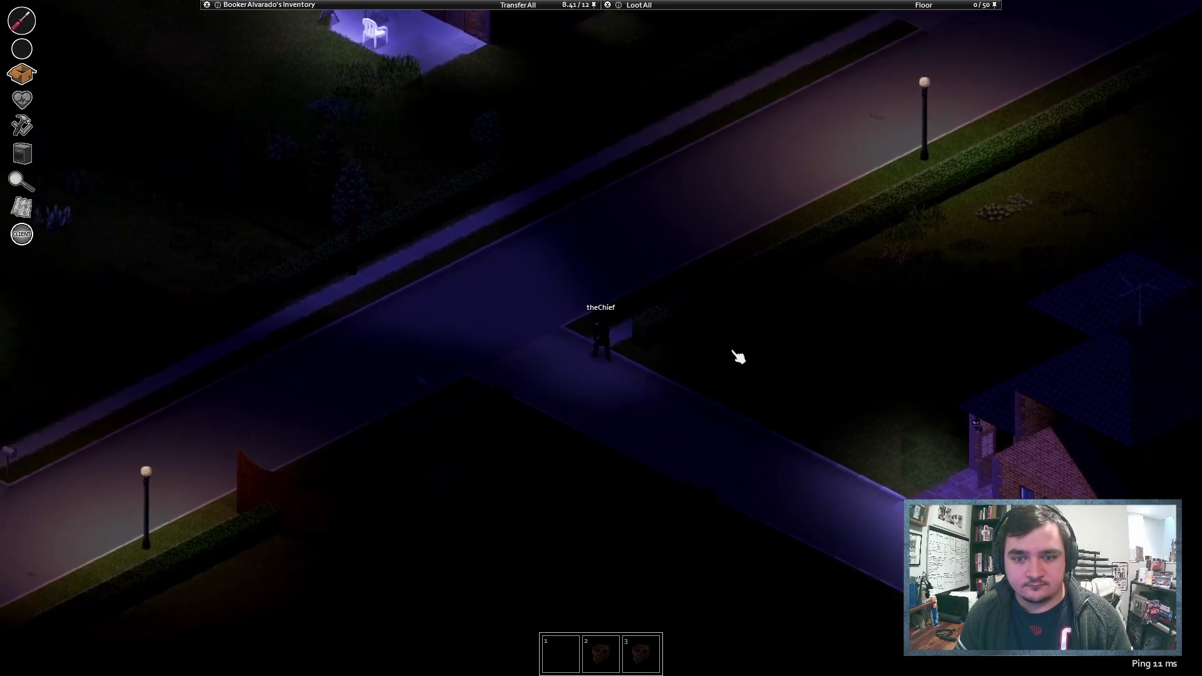
# - Return down the sidewalk to the house's side door and go inside
pyautogui.press('d')
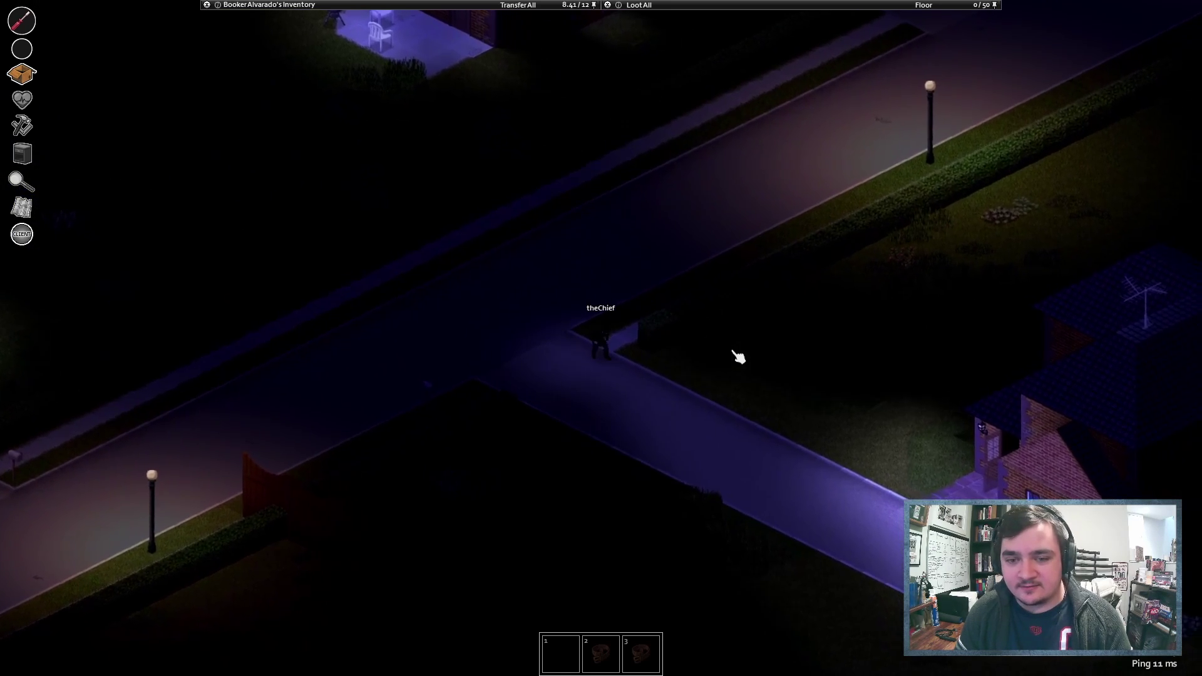
pyautogui.press('d')
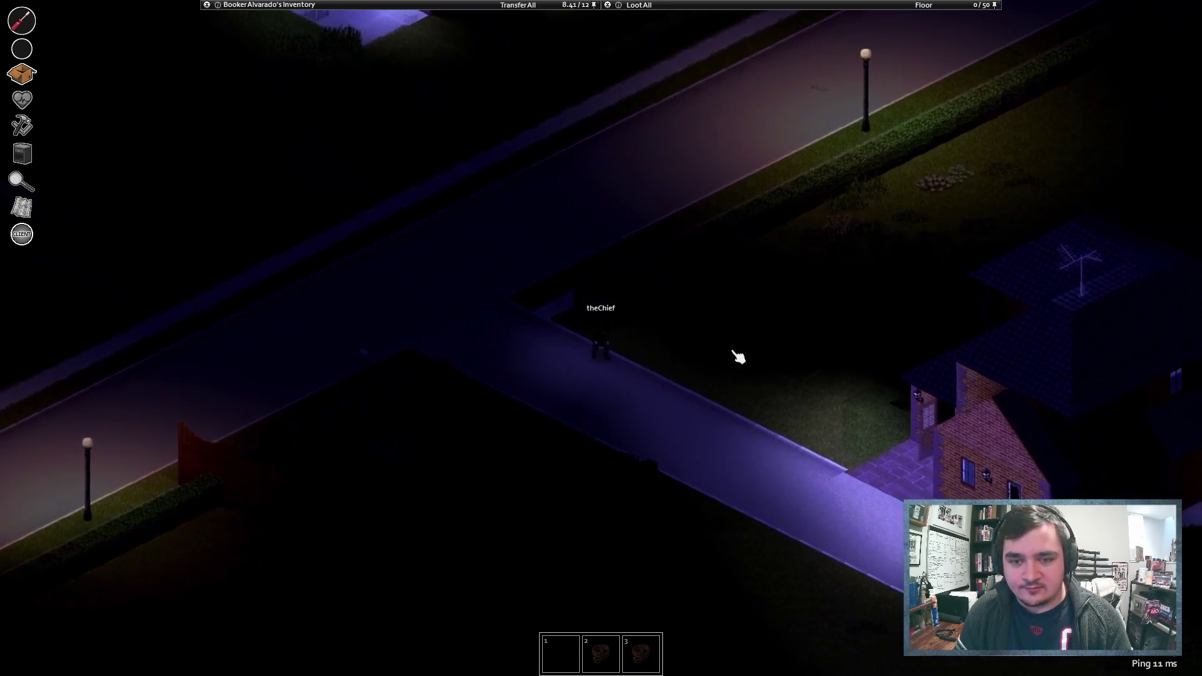
pyautogui.press('d')
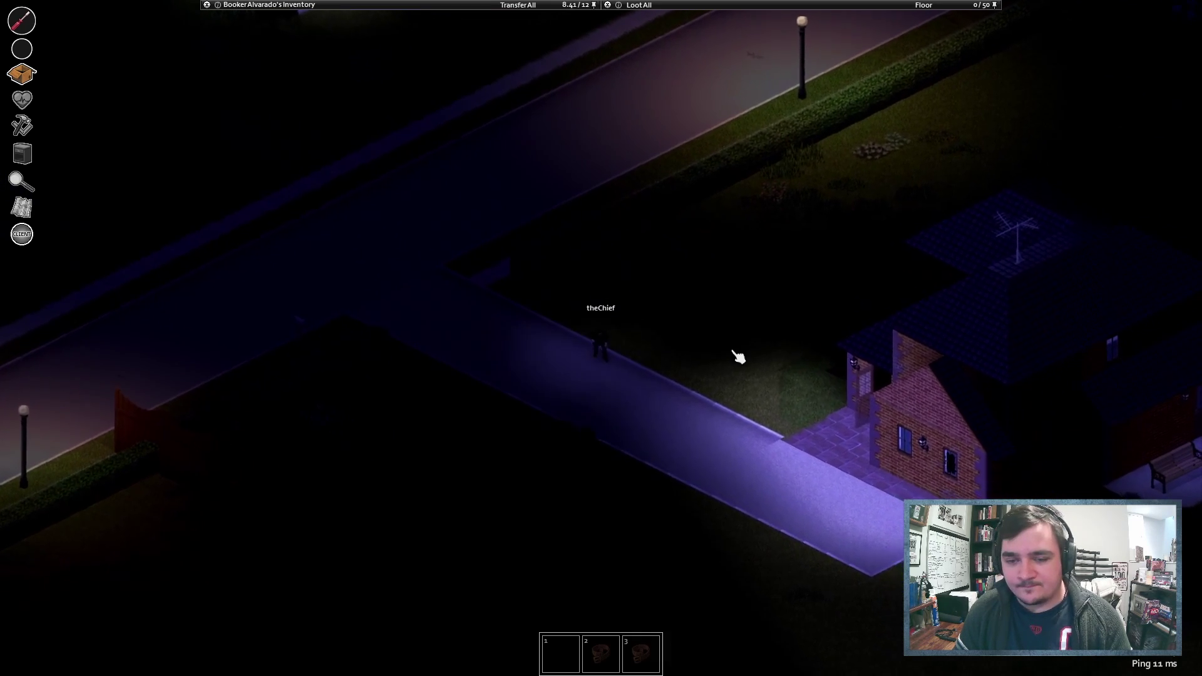
pyautogui.press('d')
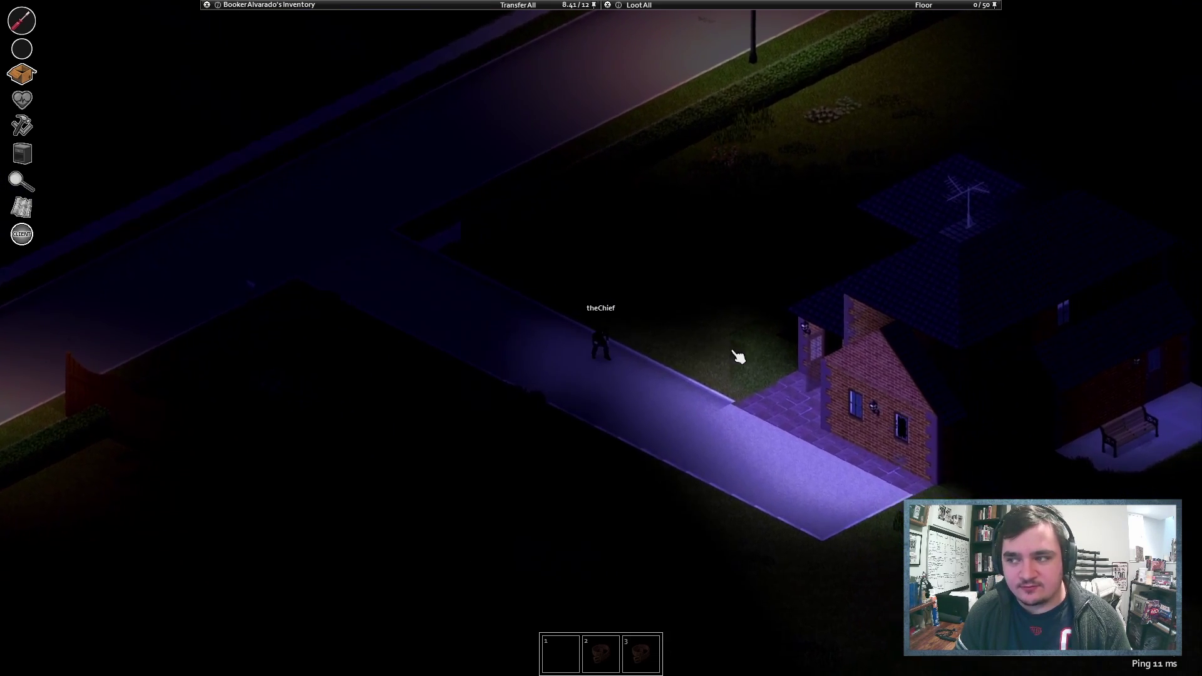
pyautogui.press('d')
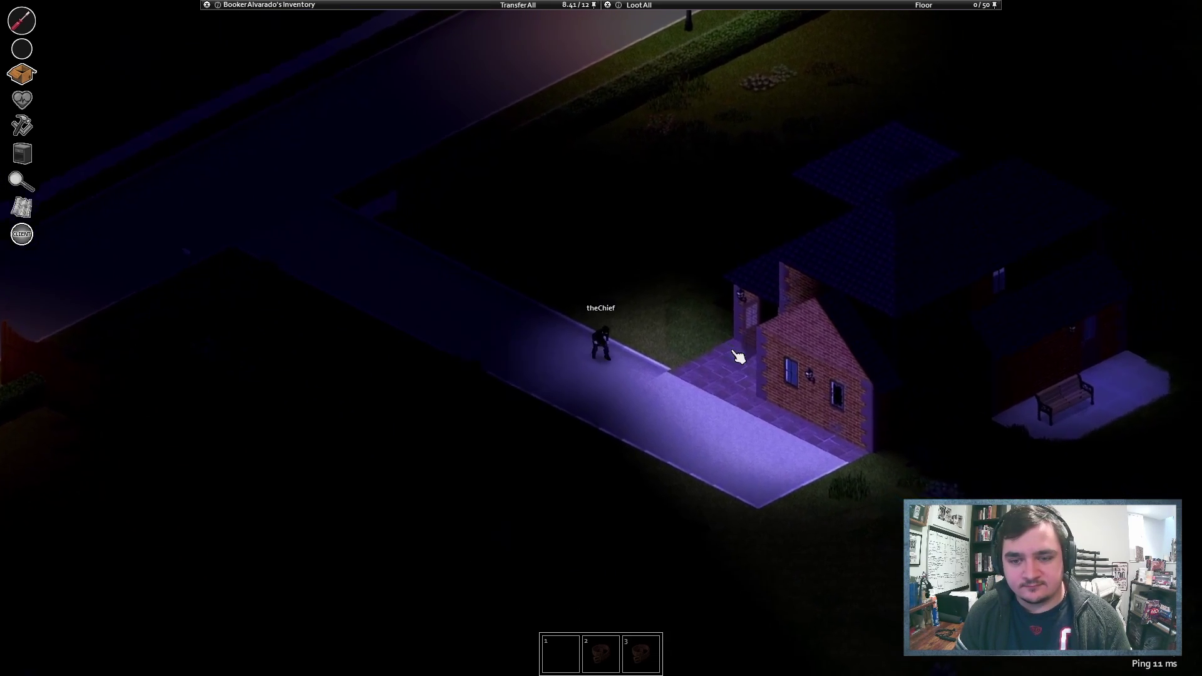
pyautogui.press('d')
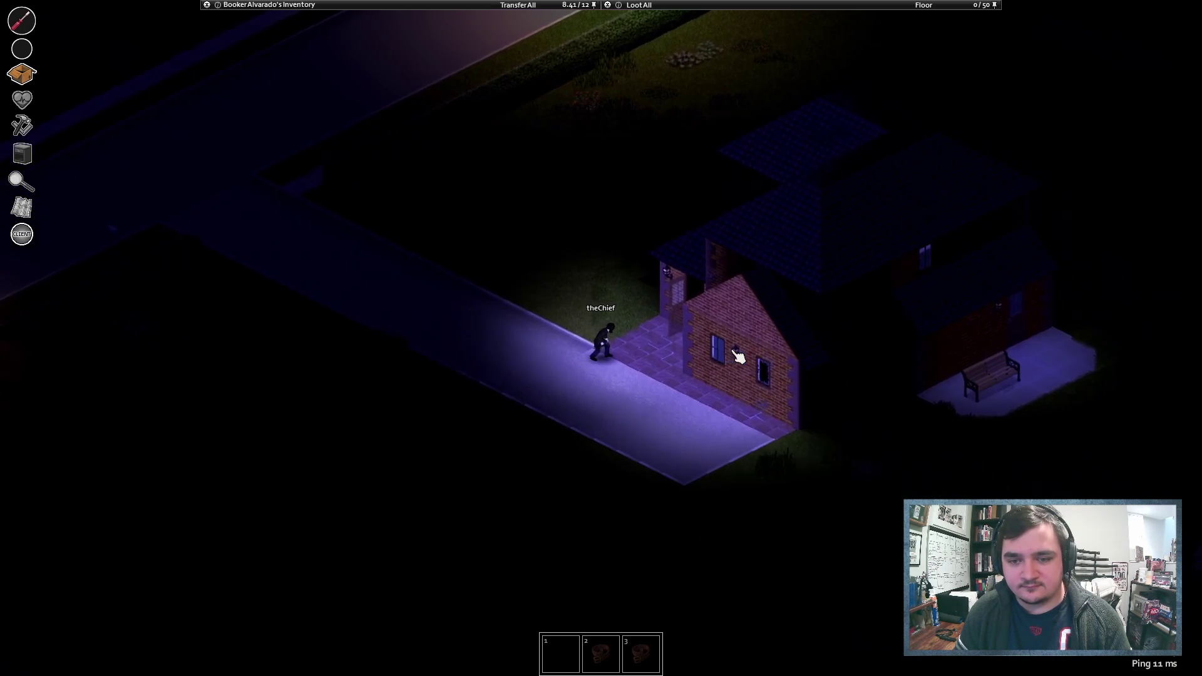
pyautogui.press('e')
# - Step inside the brick house and climb the staircase
pyautogui.press('w')
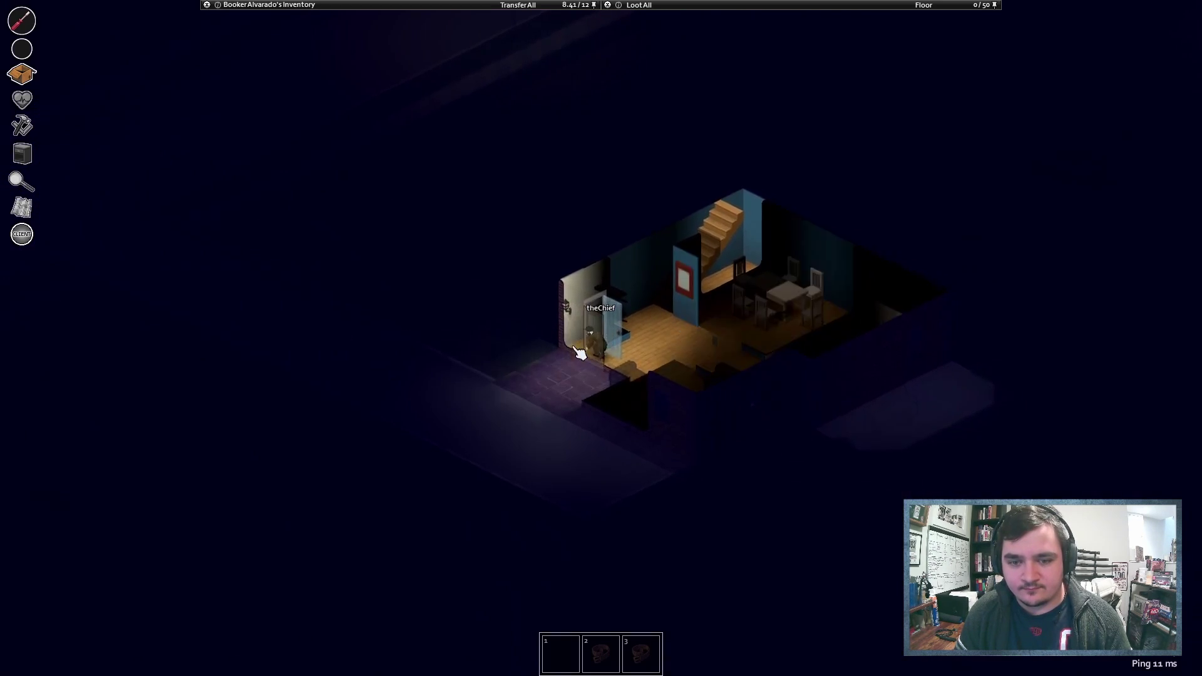
pyautogui.press('d')
pyautogui.press('d')
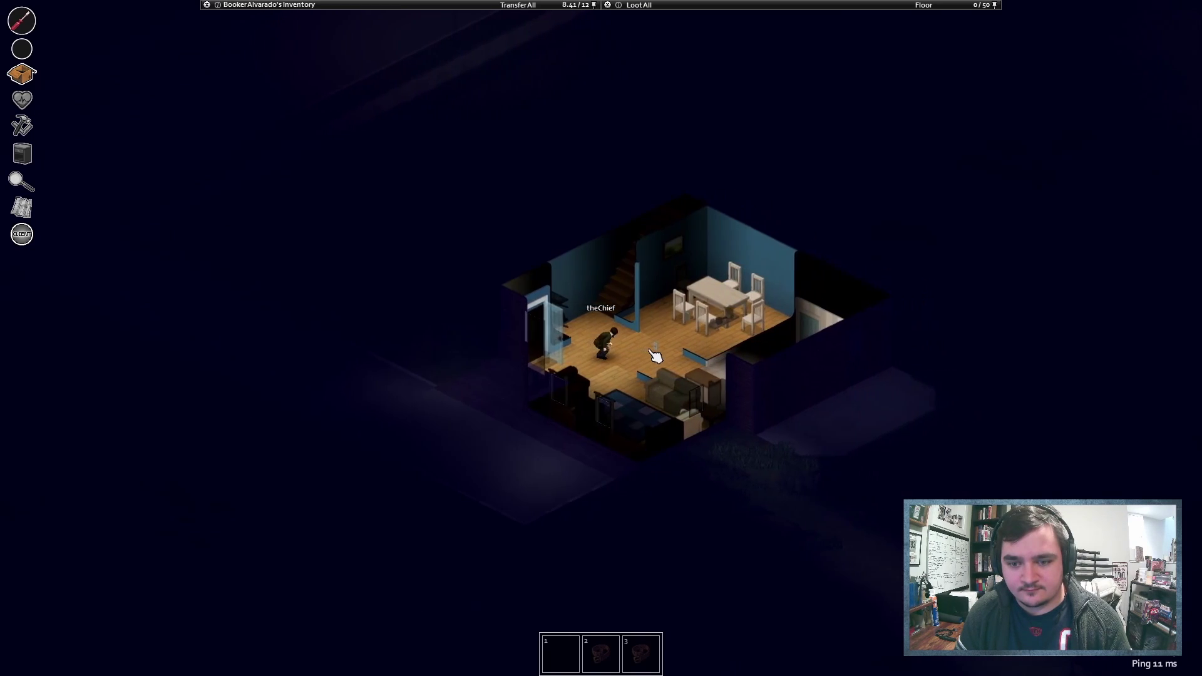
pyautogui.press('w')
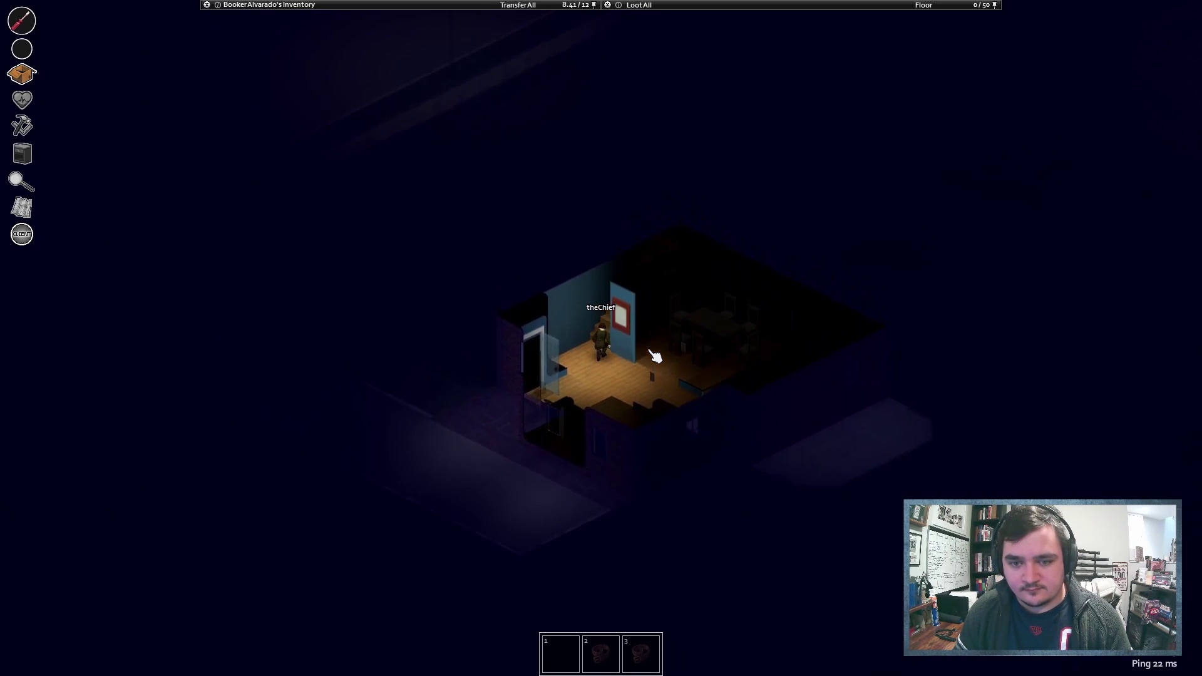
pyautogui.press('w')
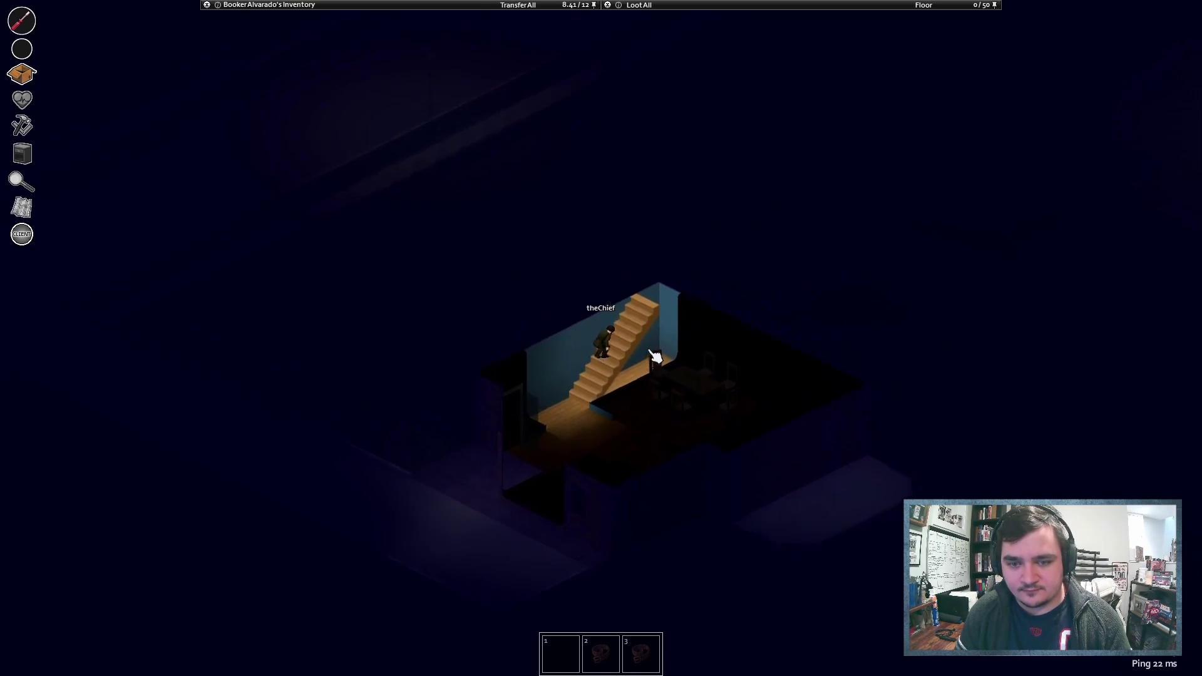
pyautogui.press('w')
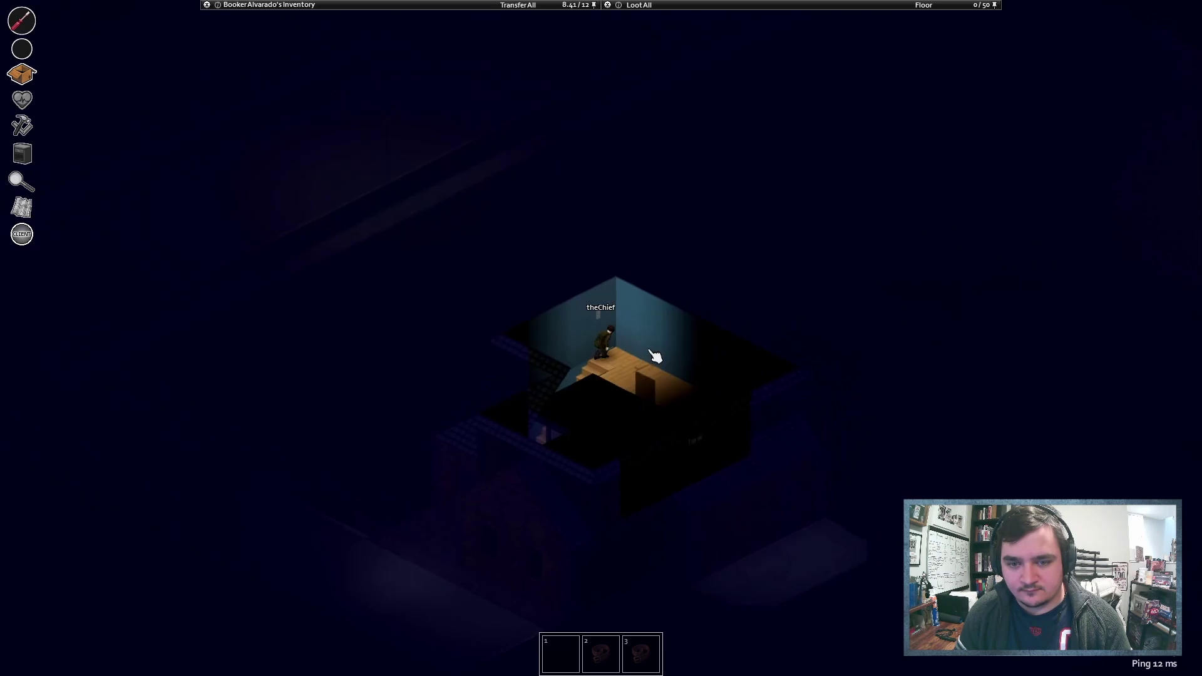
# - Walk across the upper floor through its front rooms
pyautogui.press('w')
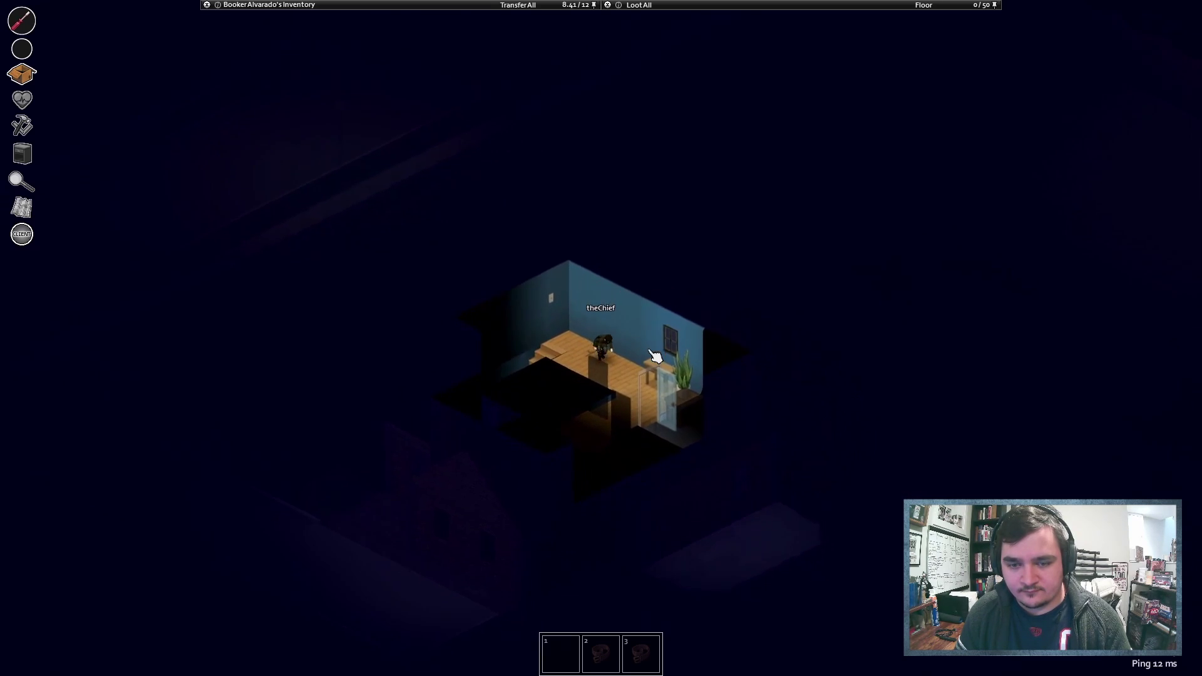
pyautogui.press('d')
pyautogui.press('s')
pyautogui.press('s')
pyautogui.press('a')
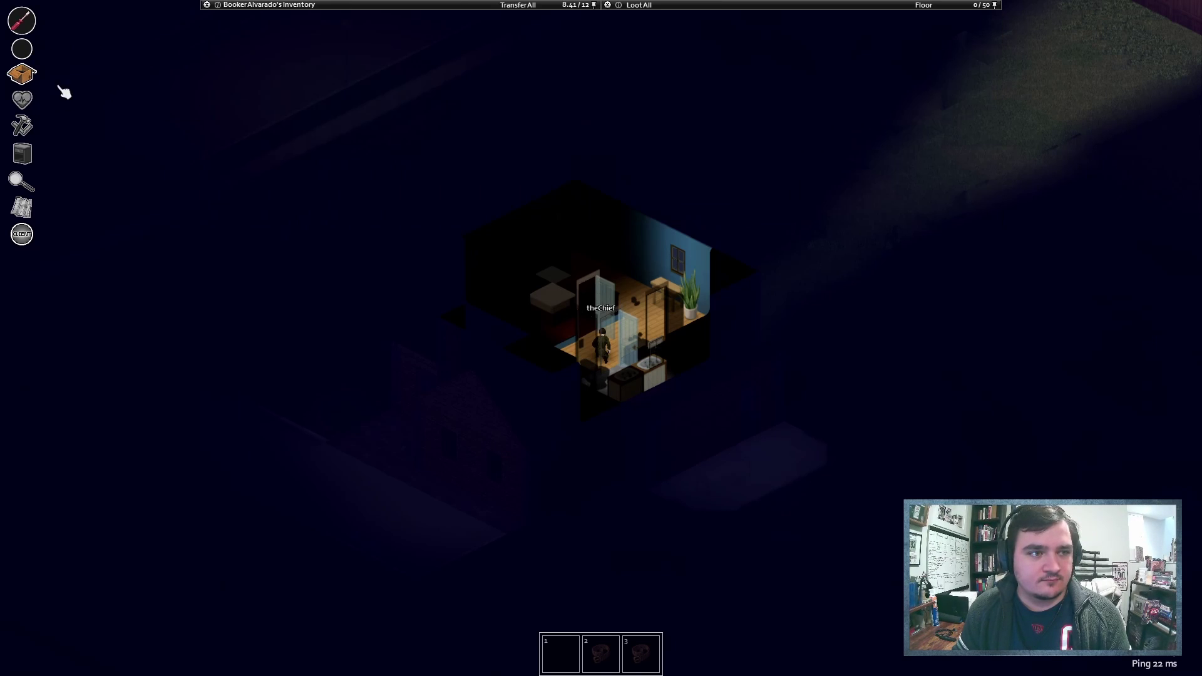
pyautogui.click(22, 99)
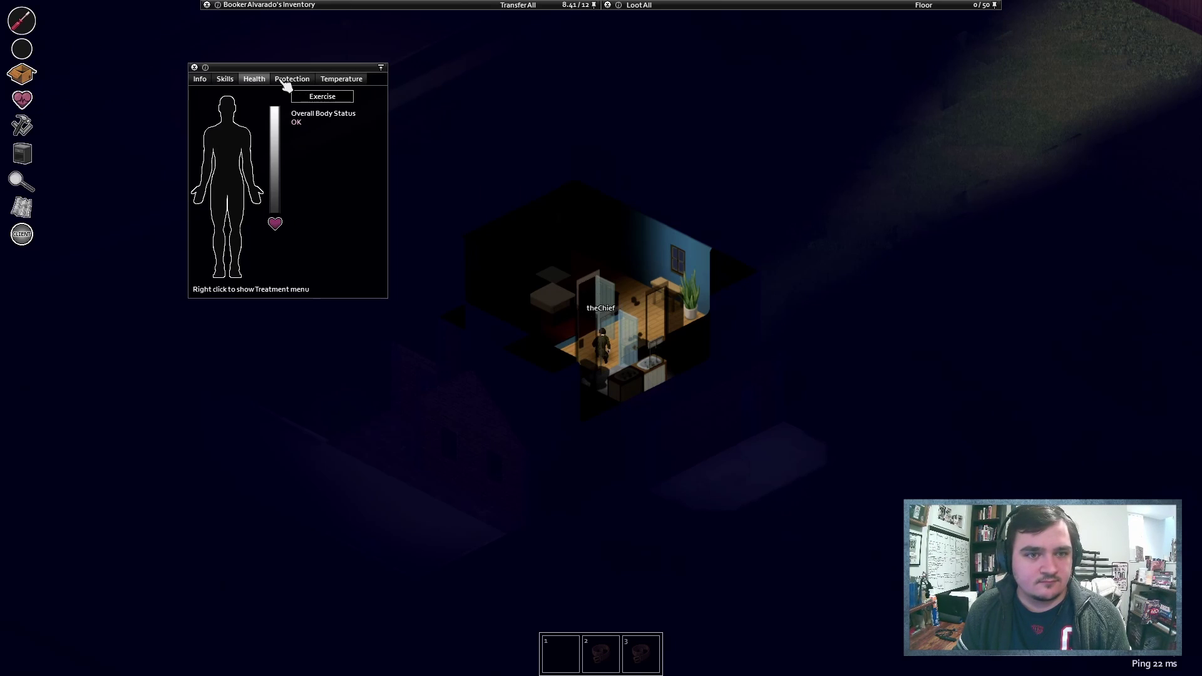
pyautogui.click(226, 79)
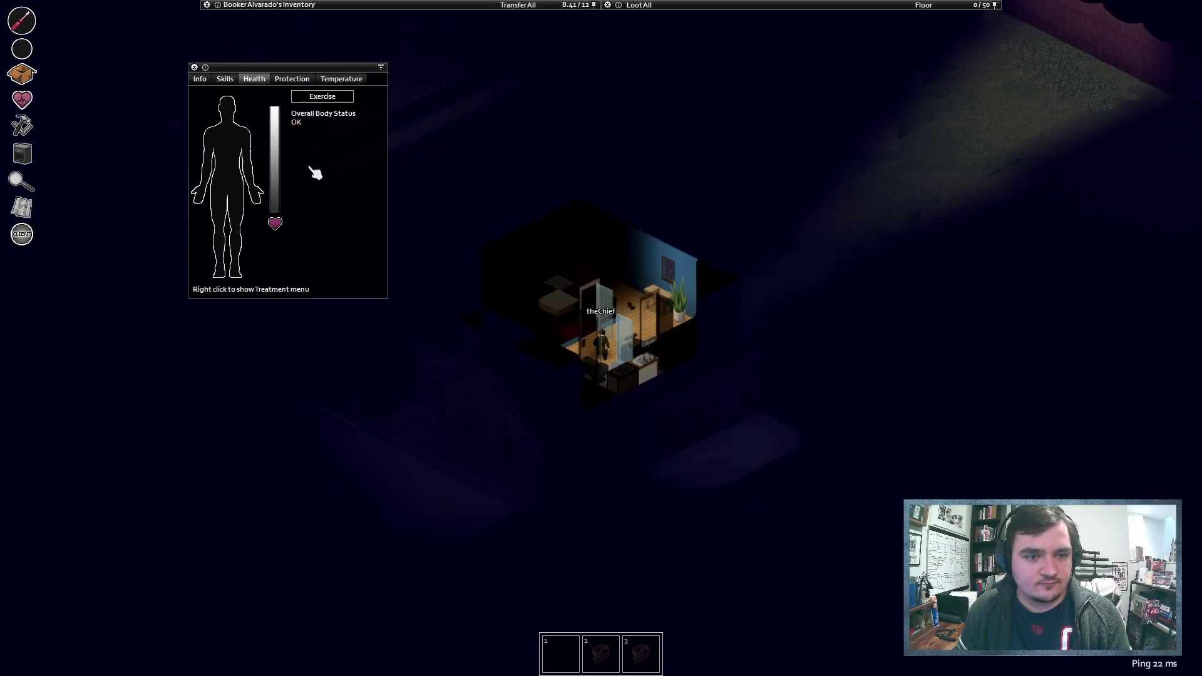
pyautogui.click(321, 97)
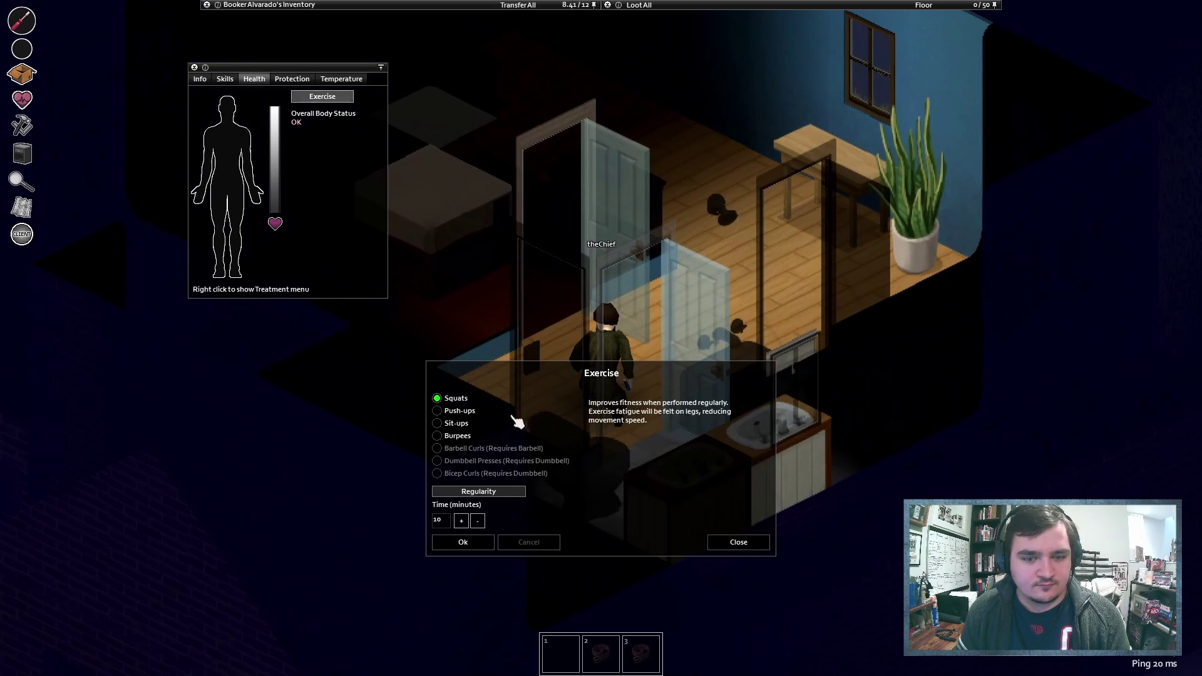
pyautogui.click(742, 544)
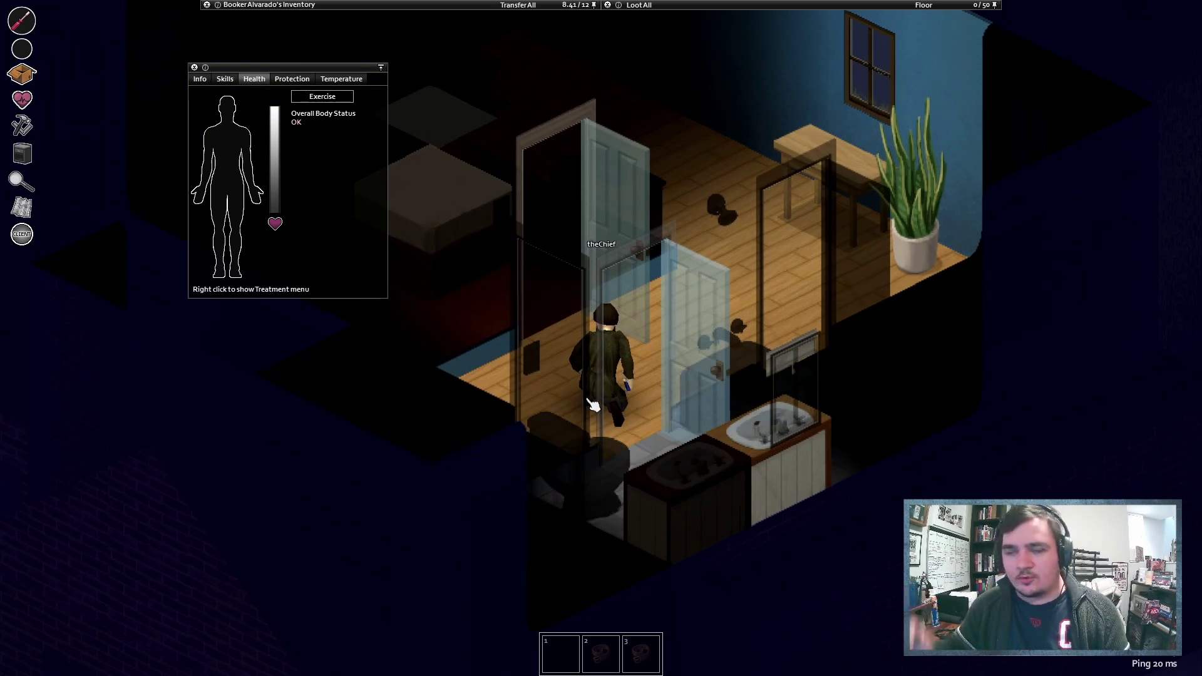
pyautogui.click(195, 69)
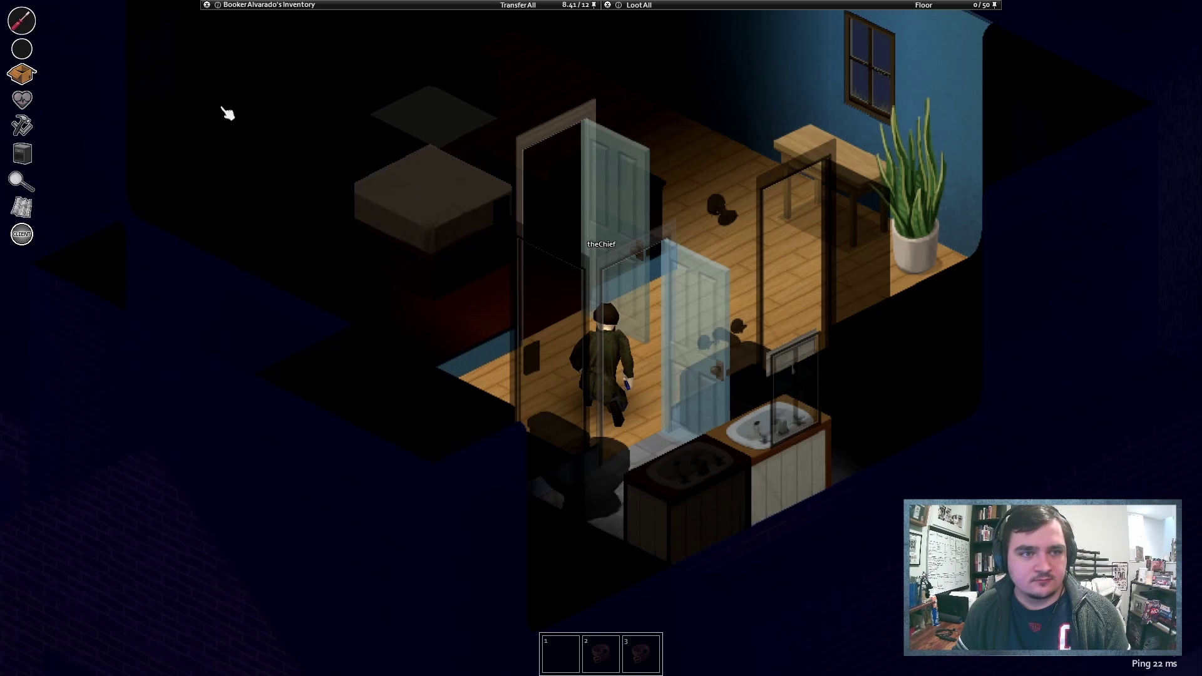
pyautogui.scroll(-3, 456, 252)
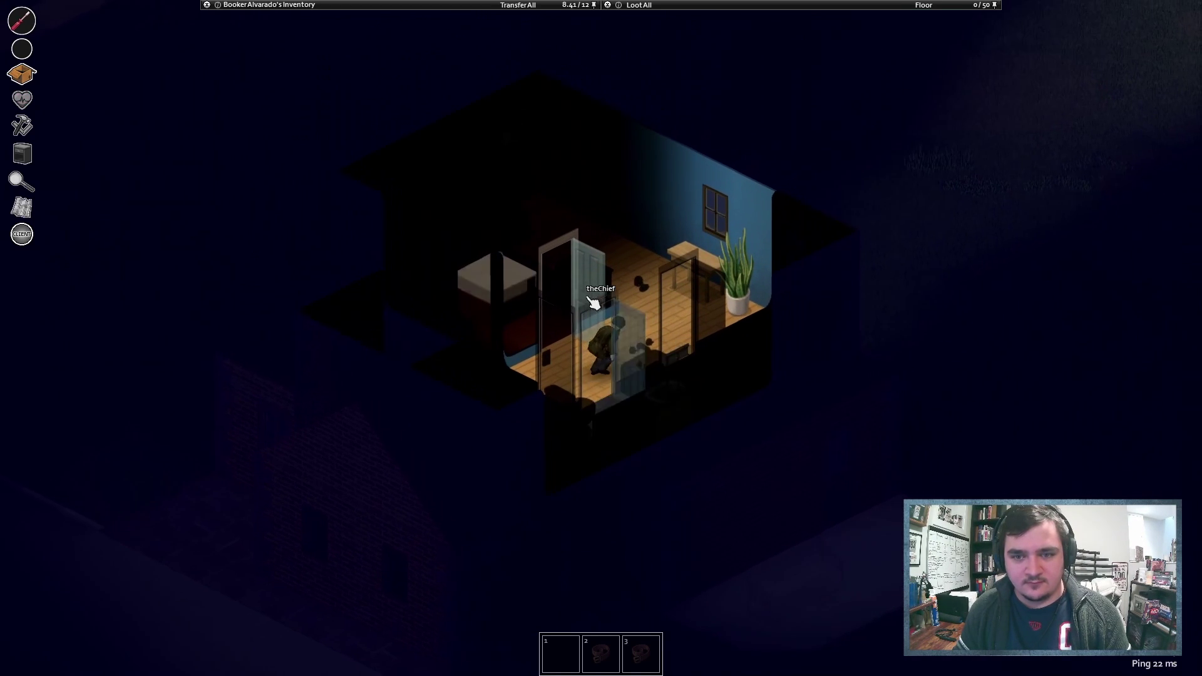
# - Sneak through the blue-walled room past the counter to the top of the staircase
pyautogui.press('w')
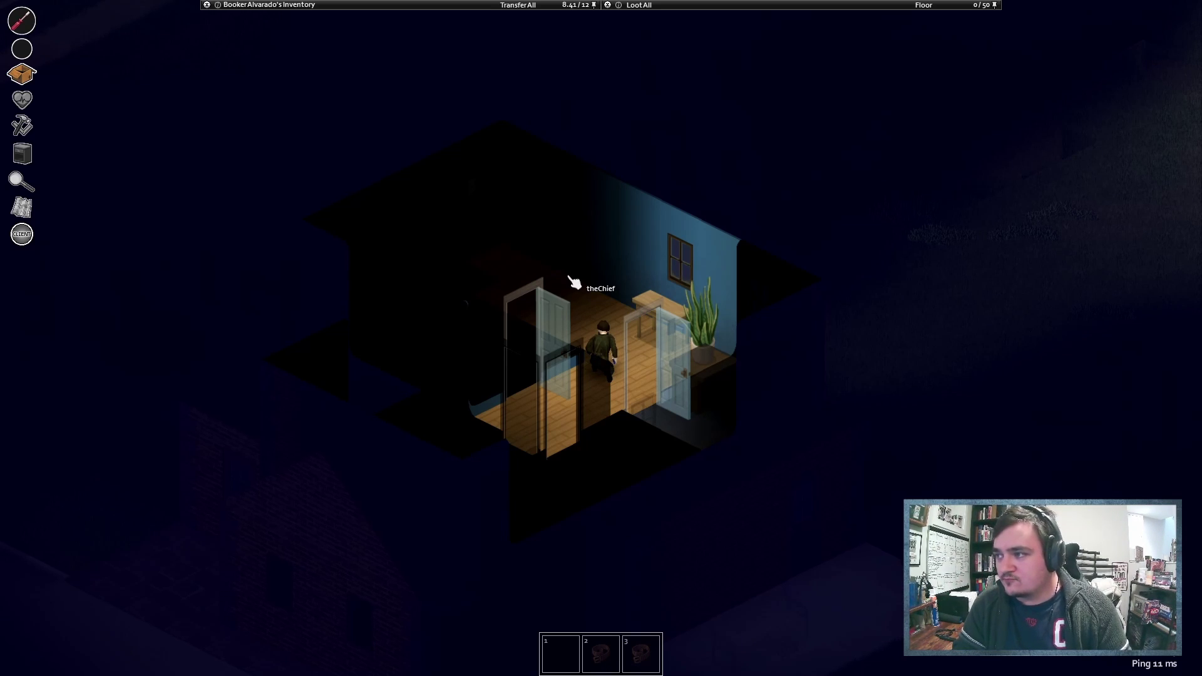
pyautogui.press('w')
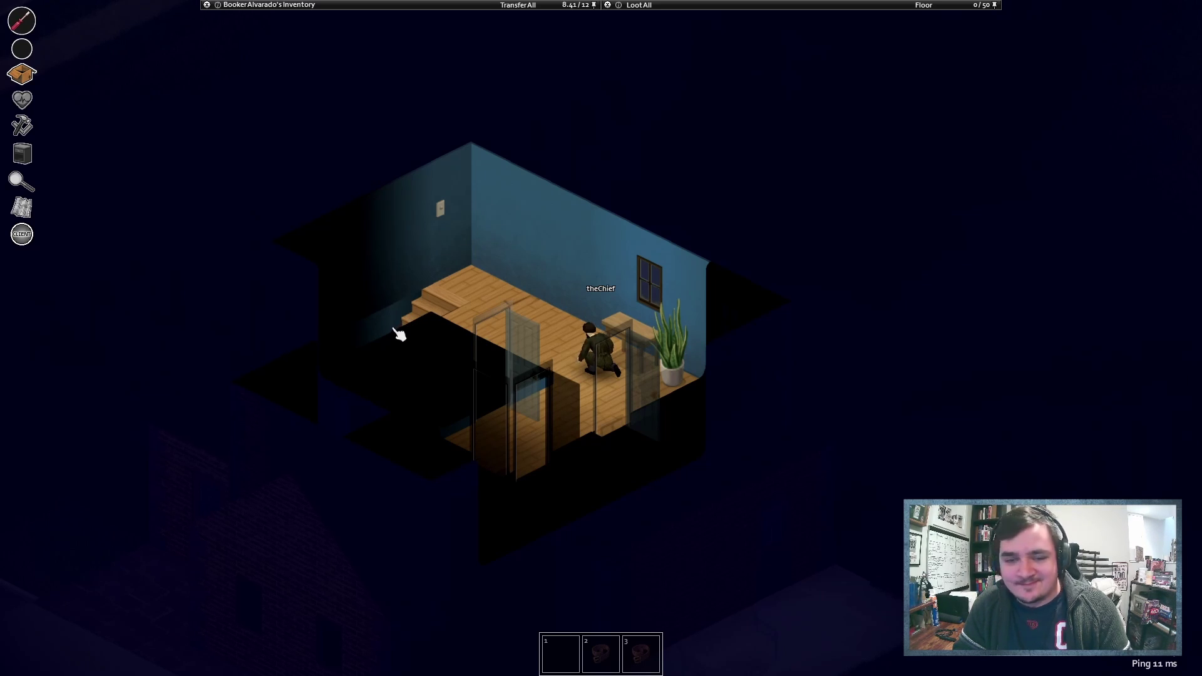
pyautogui.press('a')
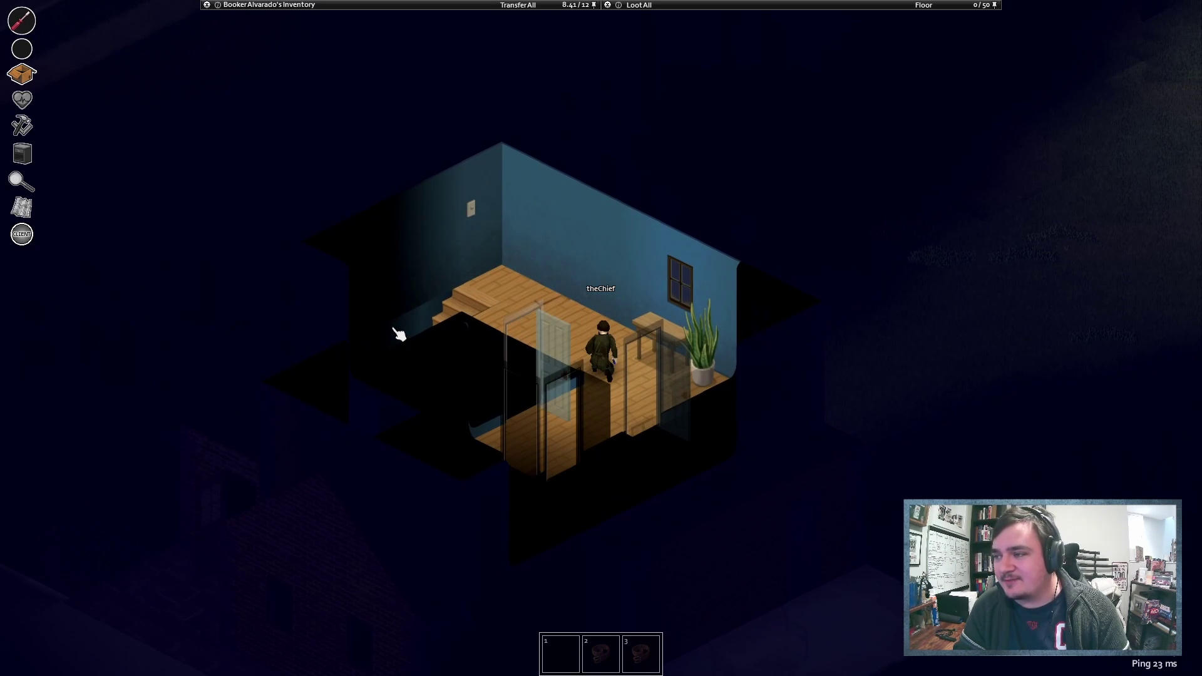
pyautogui.hotkey('w', 'a')
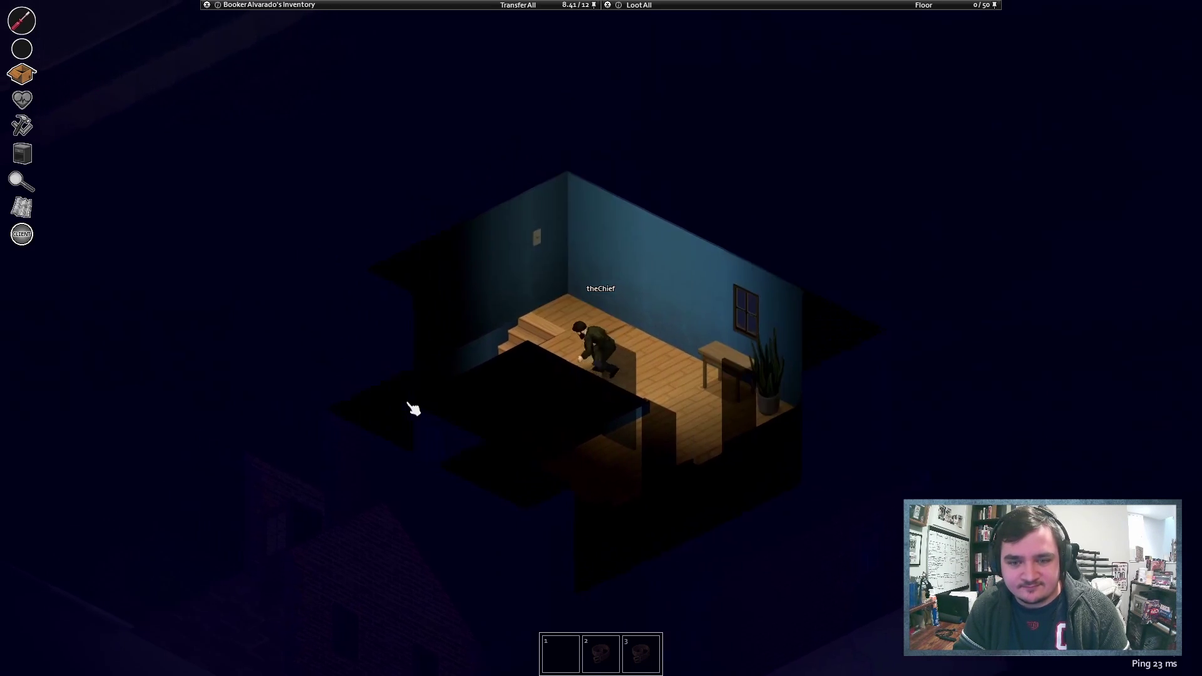
# - Creep down the staircase and stand beside the other survivor on the ground floor
pyautogui.hotkey('s', 'a')
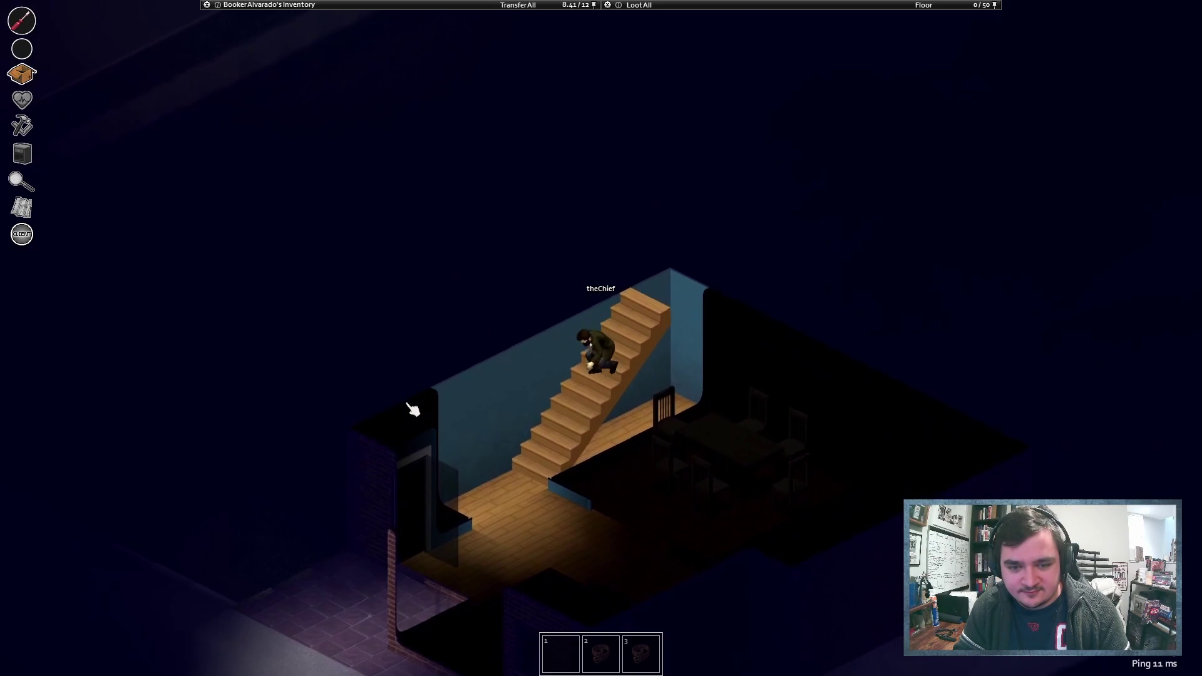
pyautogui.hotkey('s', 'a')
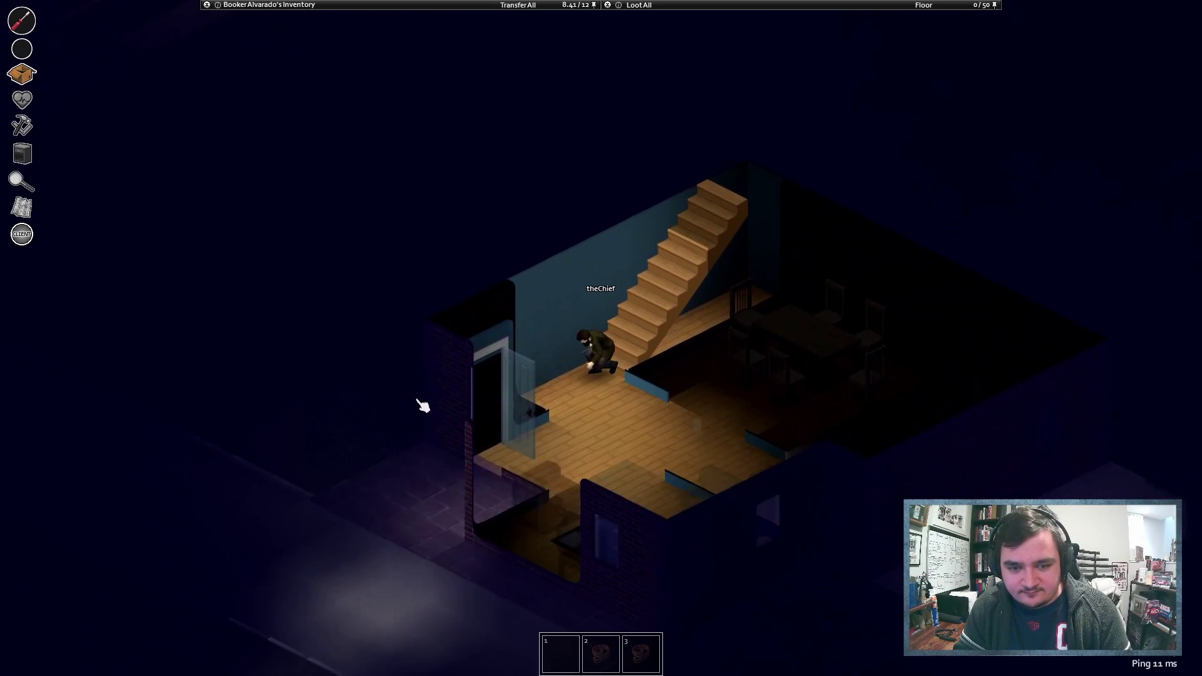
pyautogui.hotkey('w', 'd')
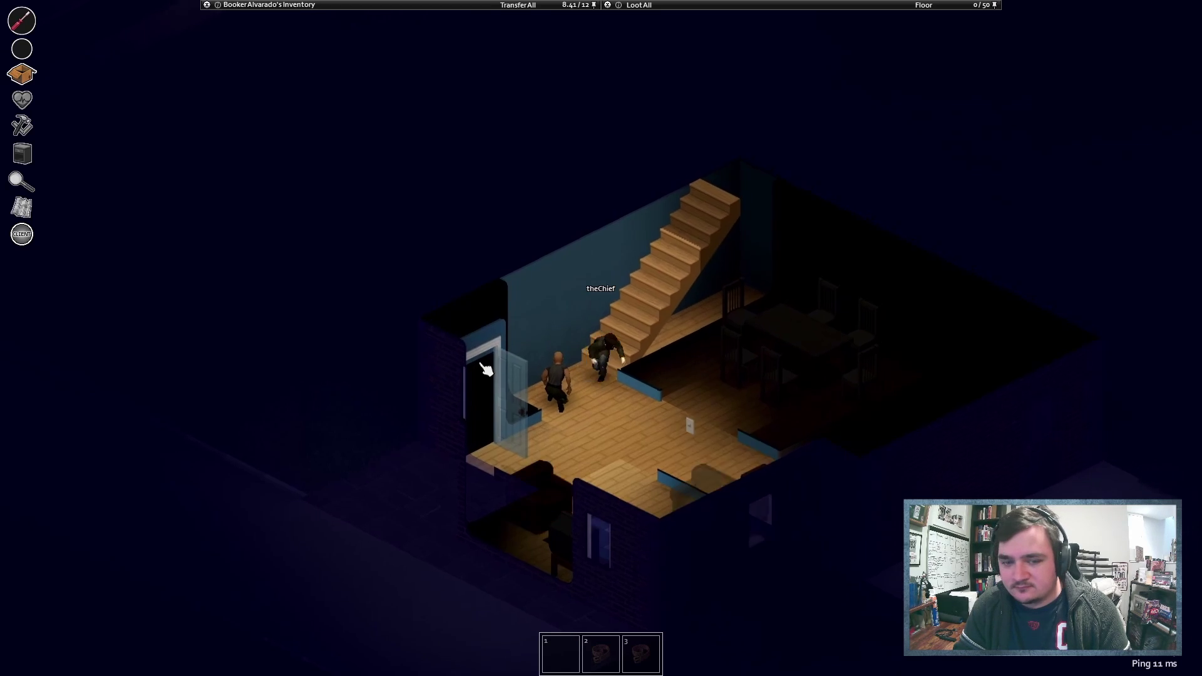
# - Crouch and sneak across the living room to the cabinet by the front door
pyautogui.press('s')
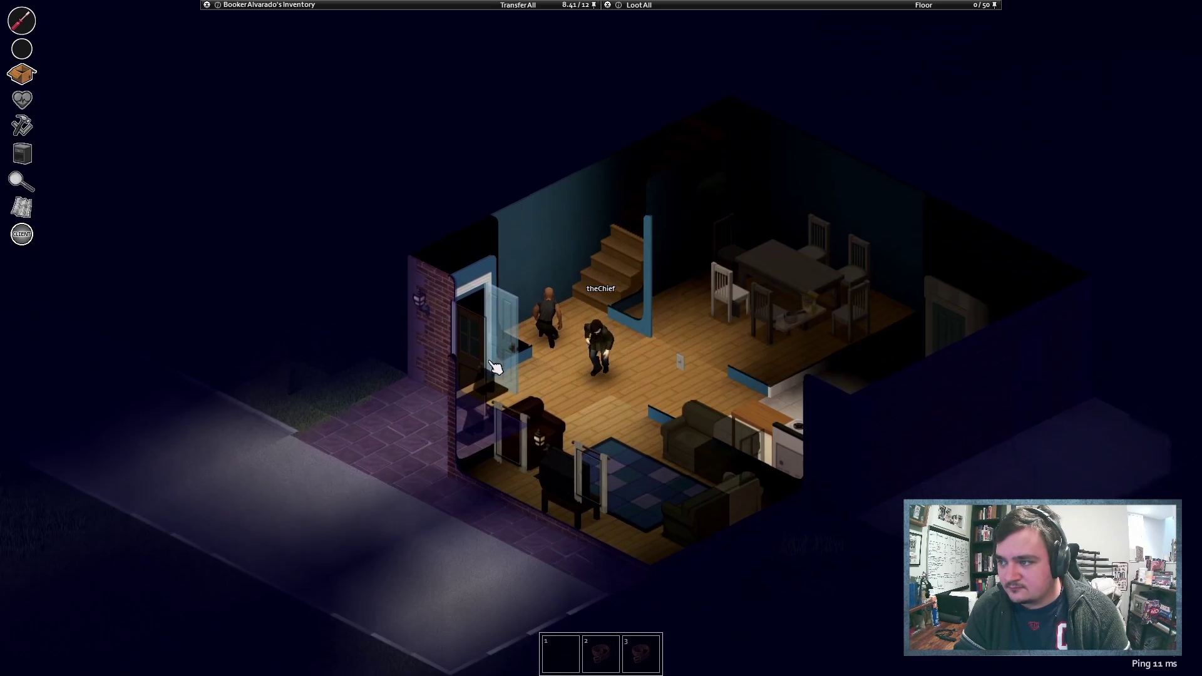
pyautogui.press('c')
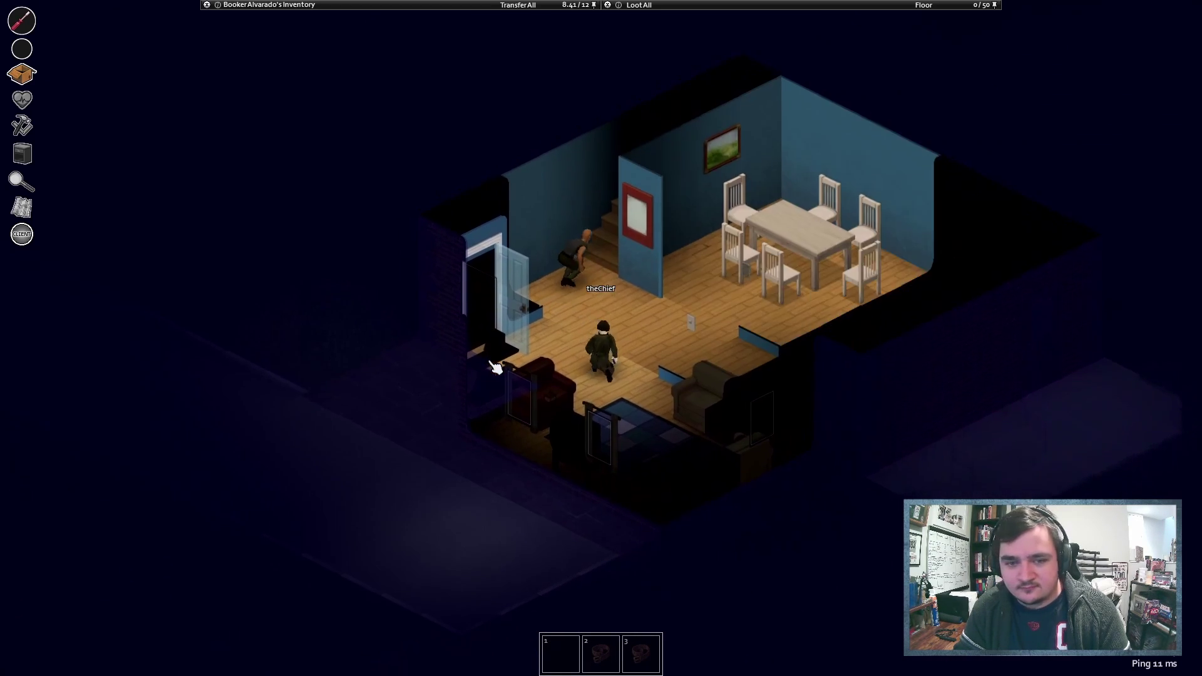
pyautogui.press('d')
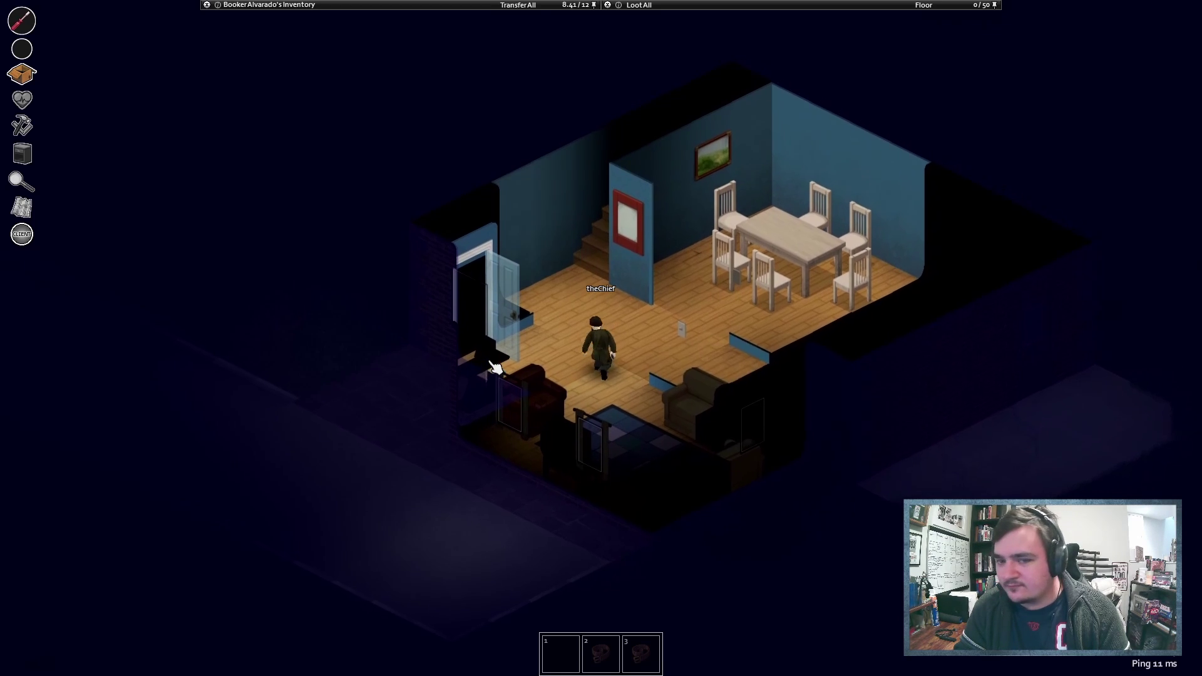
pyautogui.press('a')
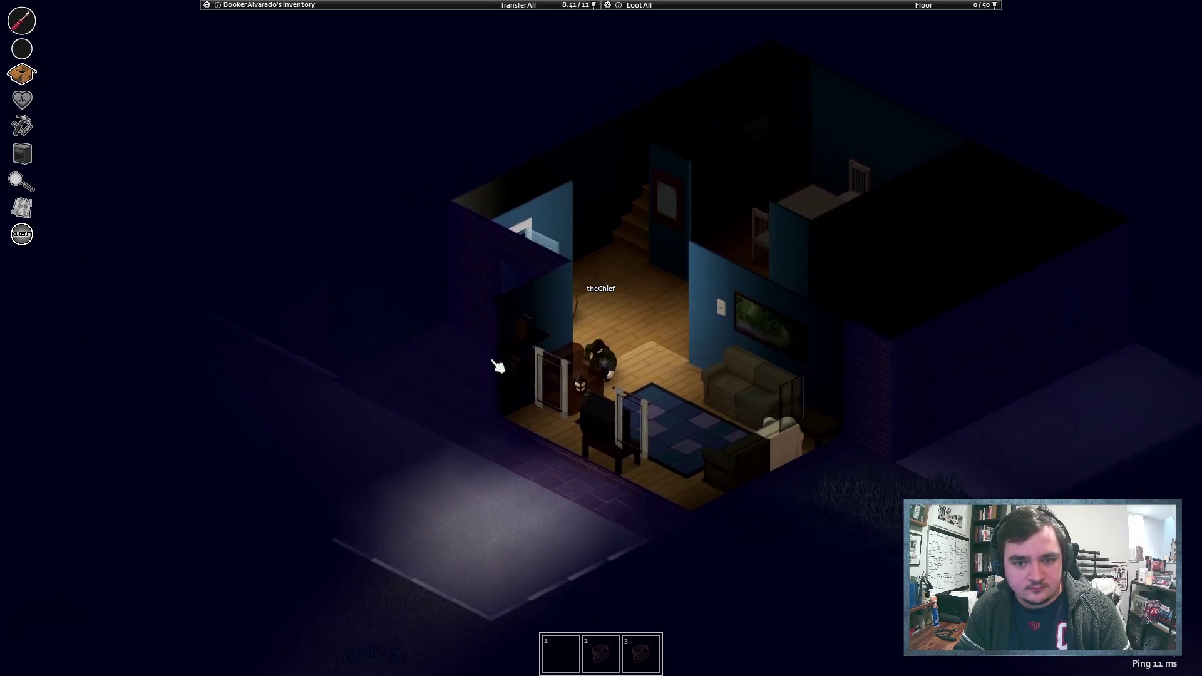
# - Stand and attack the zombie inside, then step over it to the front doorway
pyautogui.press('c')
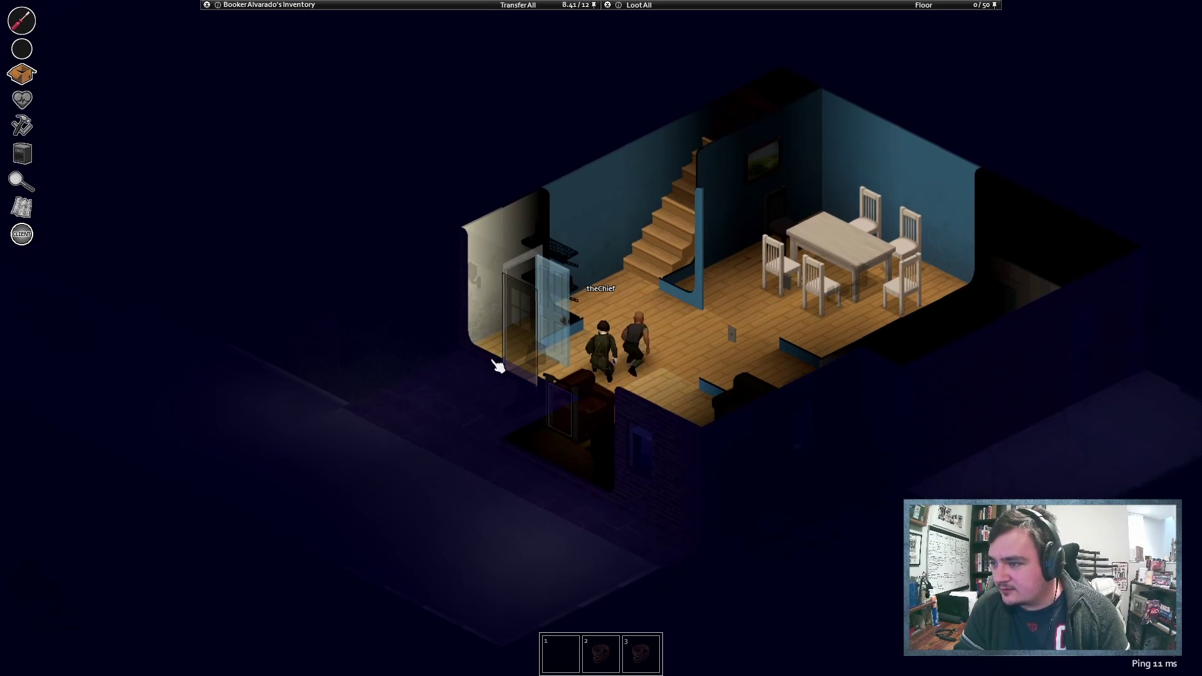
pyautogui.press('w')
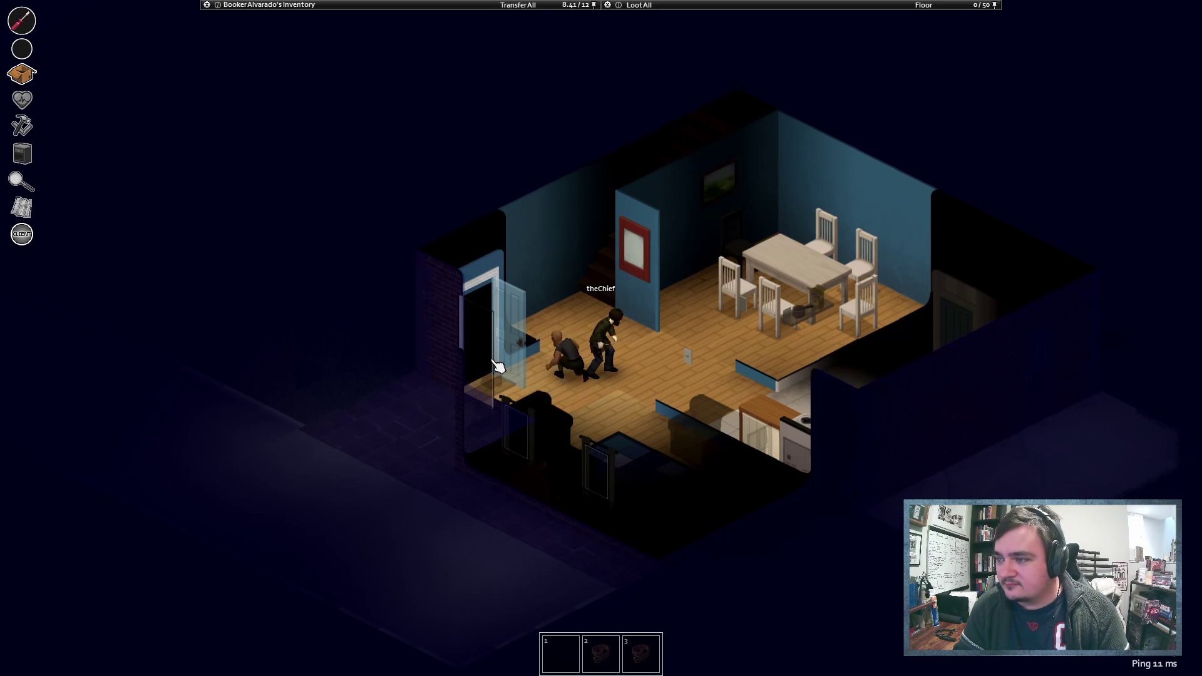
pyautogui.press('a')
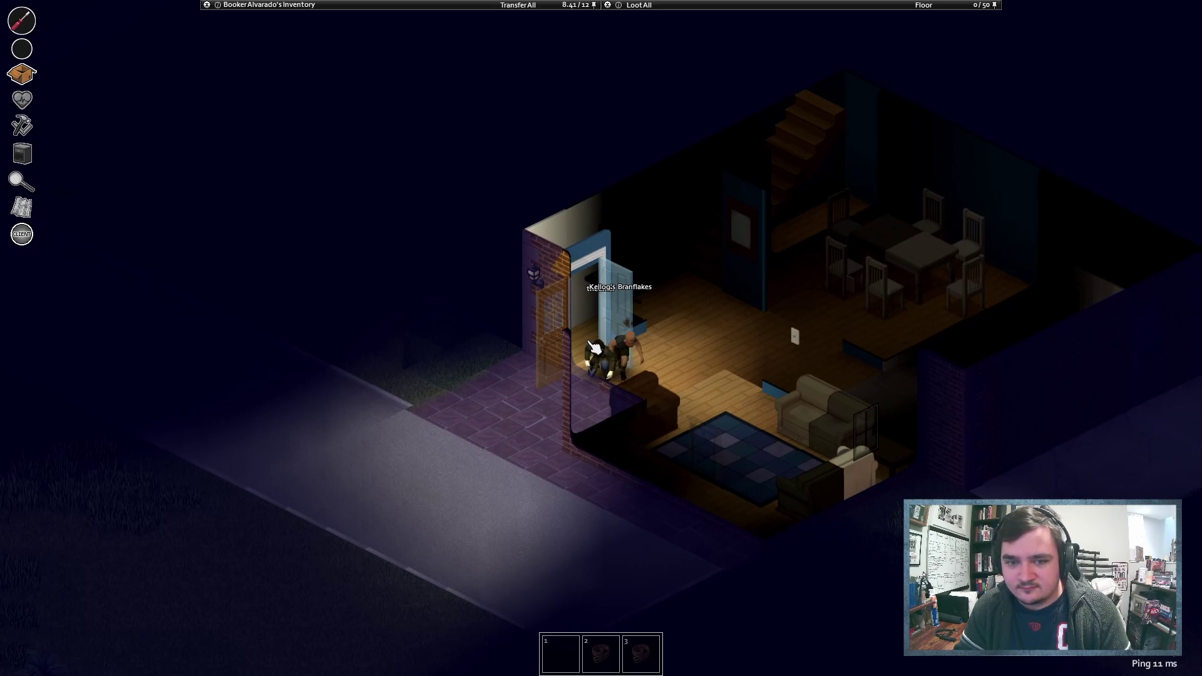
# - Step out onto the porch, then come back inside and look around the room
pyautogui.press('a')
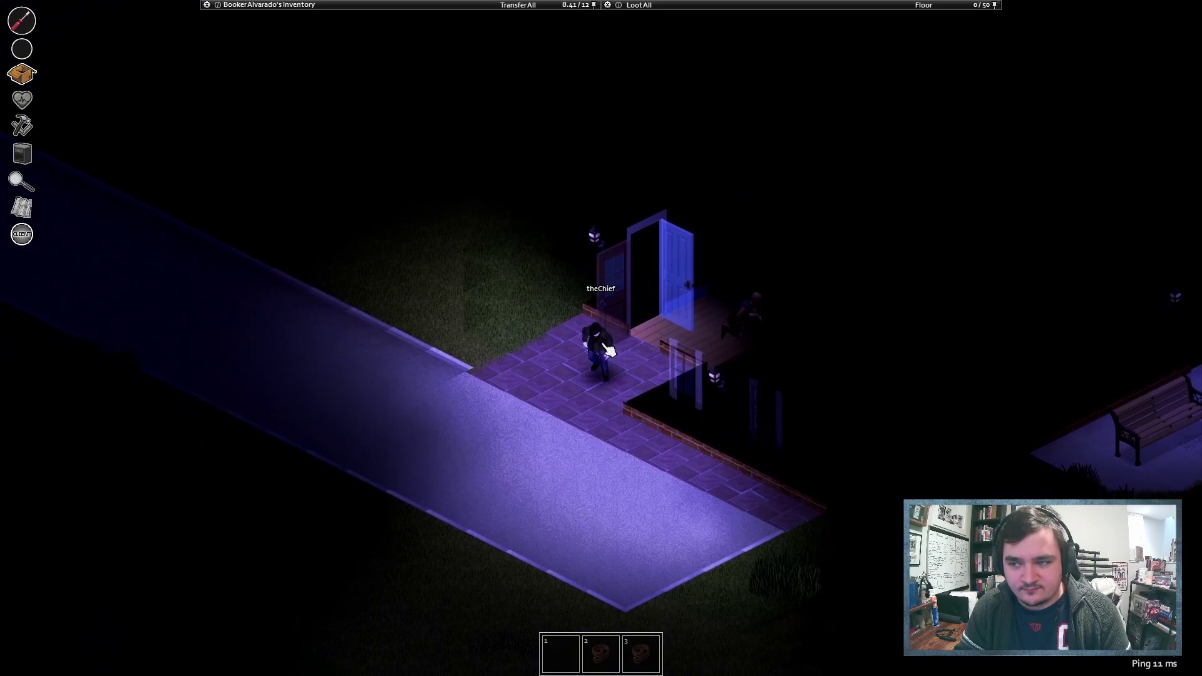
pyautogui.press('w')
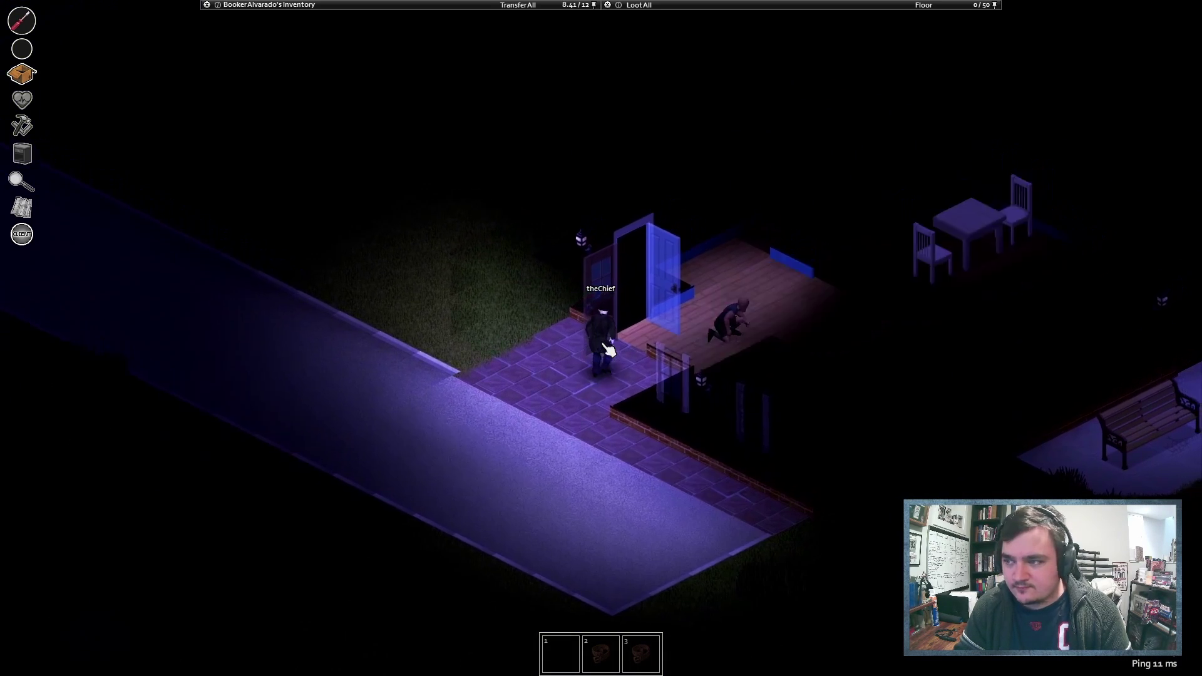
pyautogui.press('w')
pyautogui.press('w')
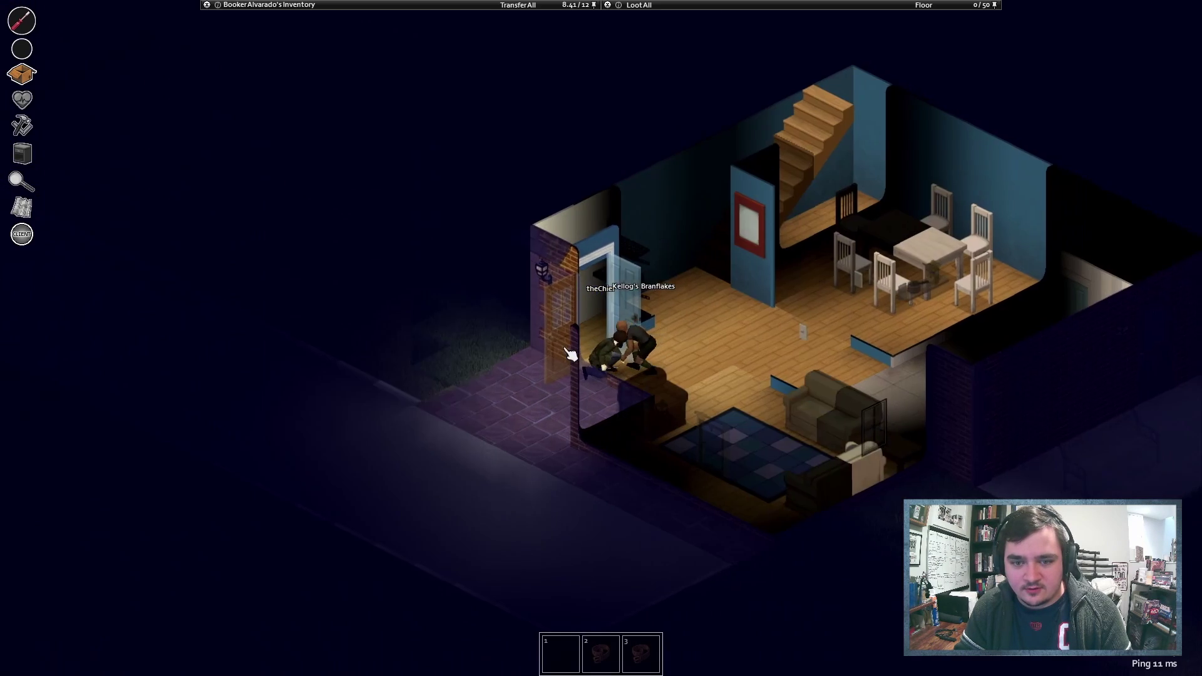
pyautogui.press('d')
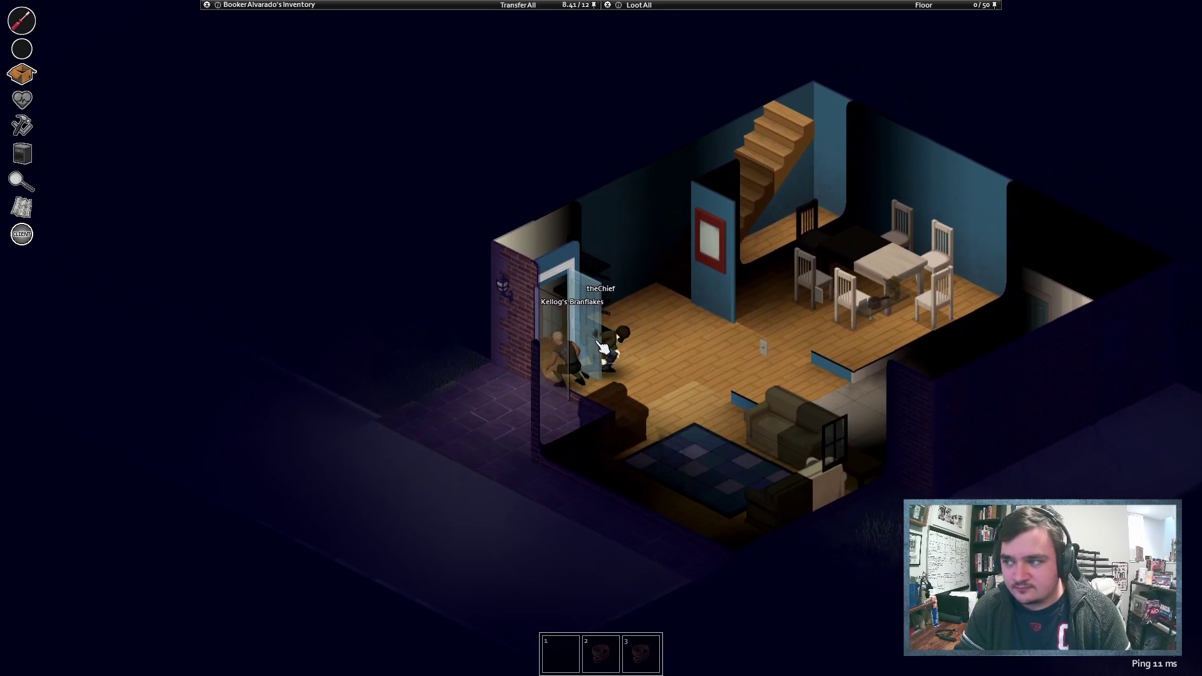
pyautogui.press('s')
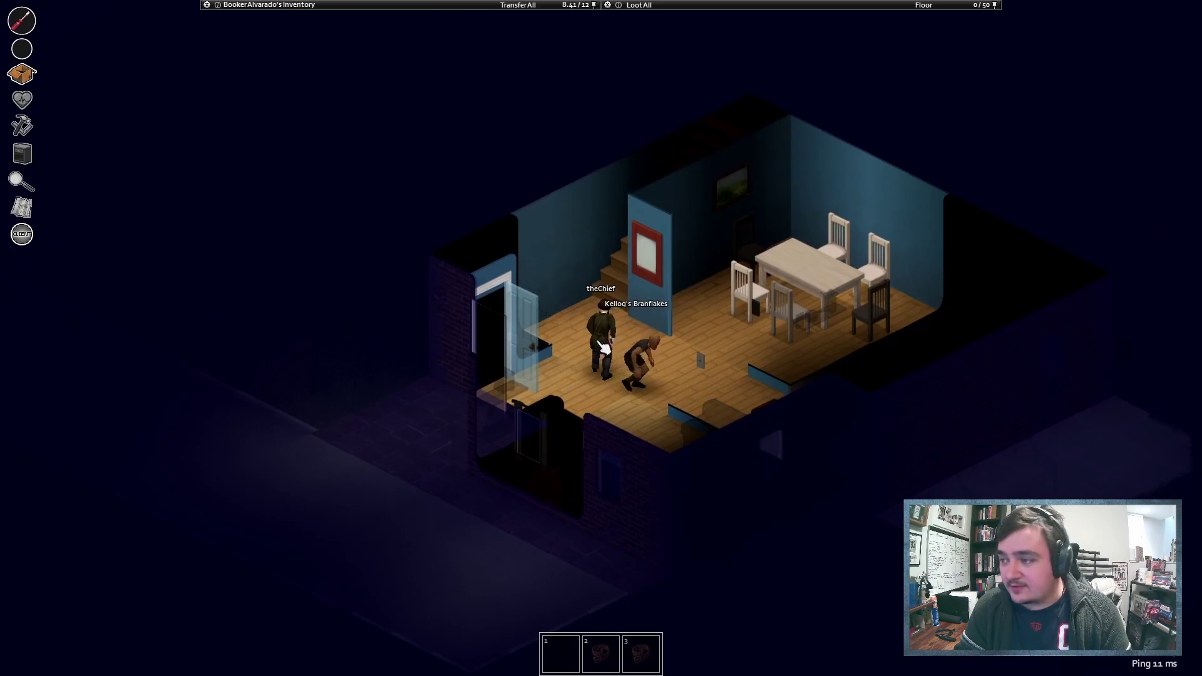
# - Crouch and creep through the living room toward the dining table
pyautogui.press('a')
pyautogui.press('c')
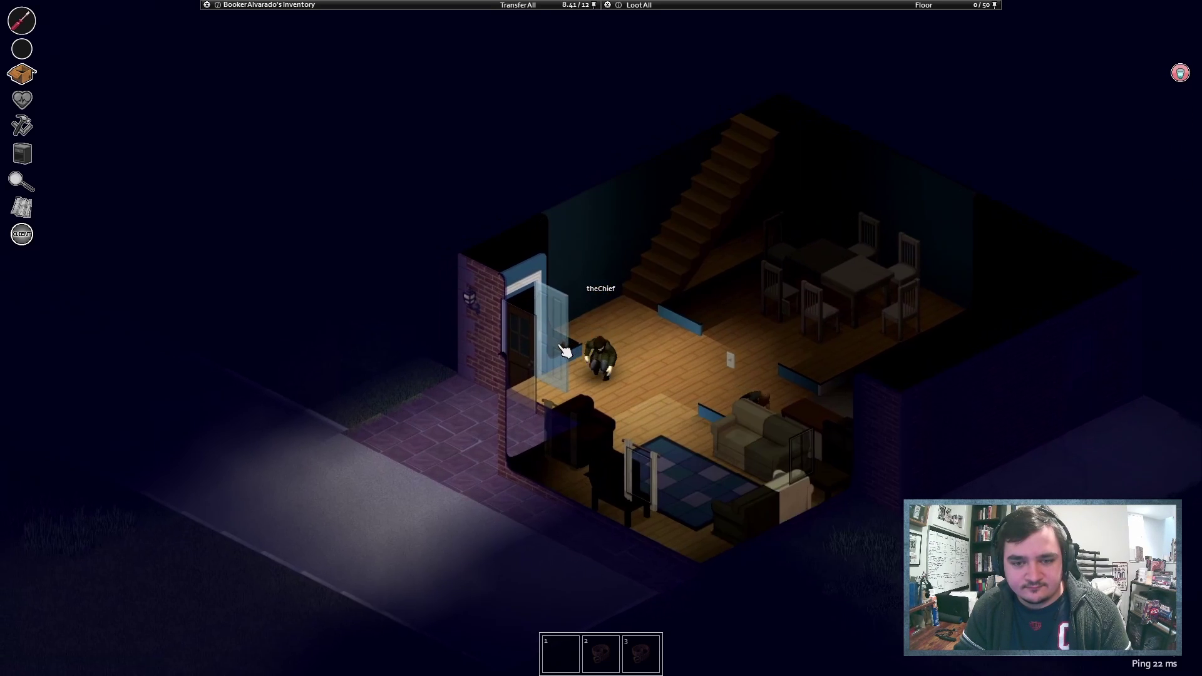
pyautogui.press('d')
pyautogui.press('c')
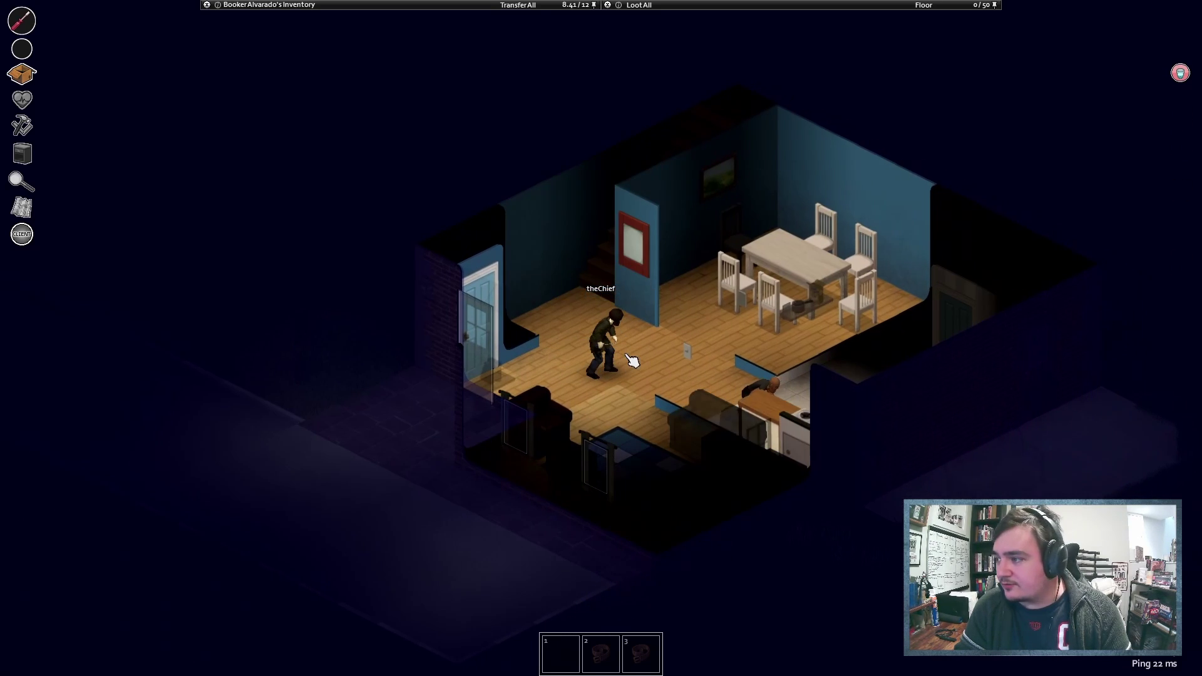
pyautogui.press('d')
pyautogui.press('c')
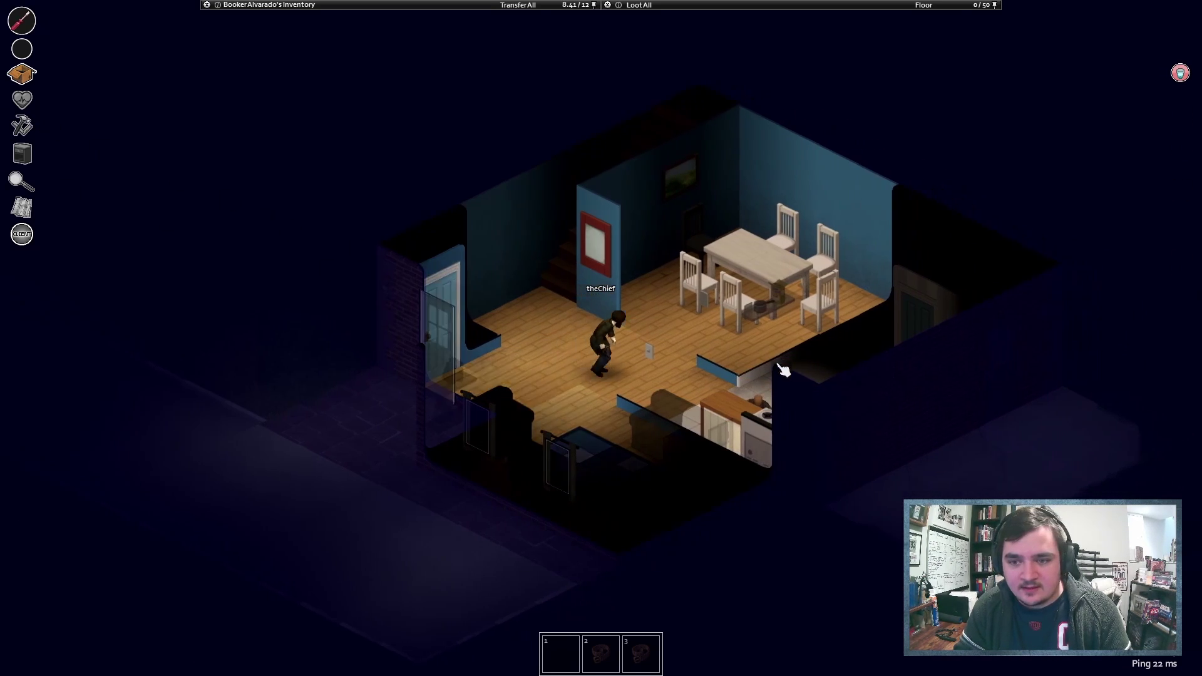
pyautogui.press('d')
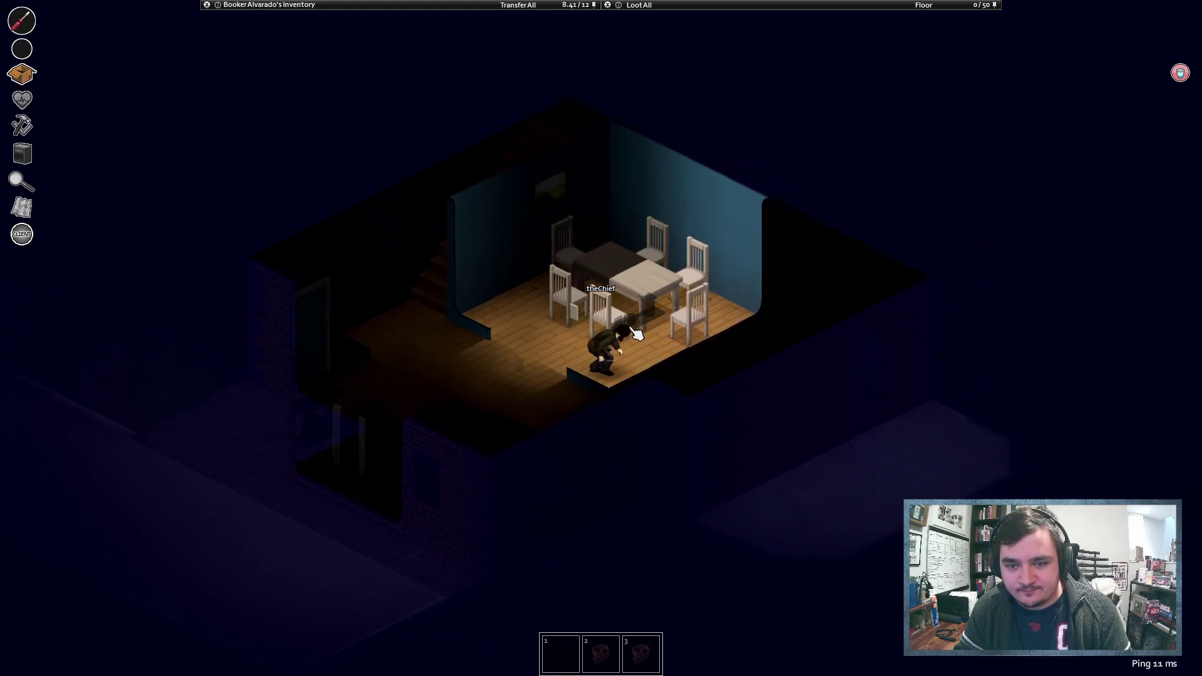
# - Edge up to the dining chairs to check them, then creep toward the kitchen
pyautogui.press('w')
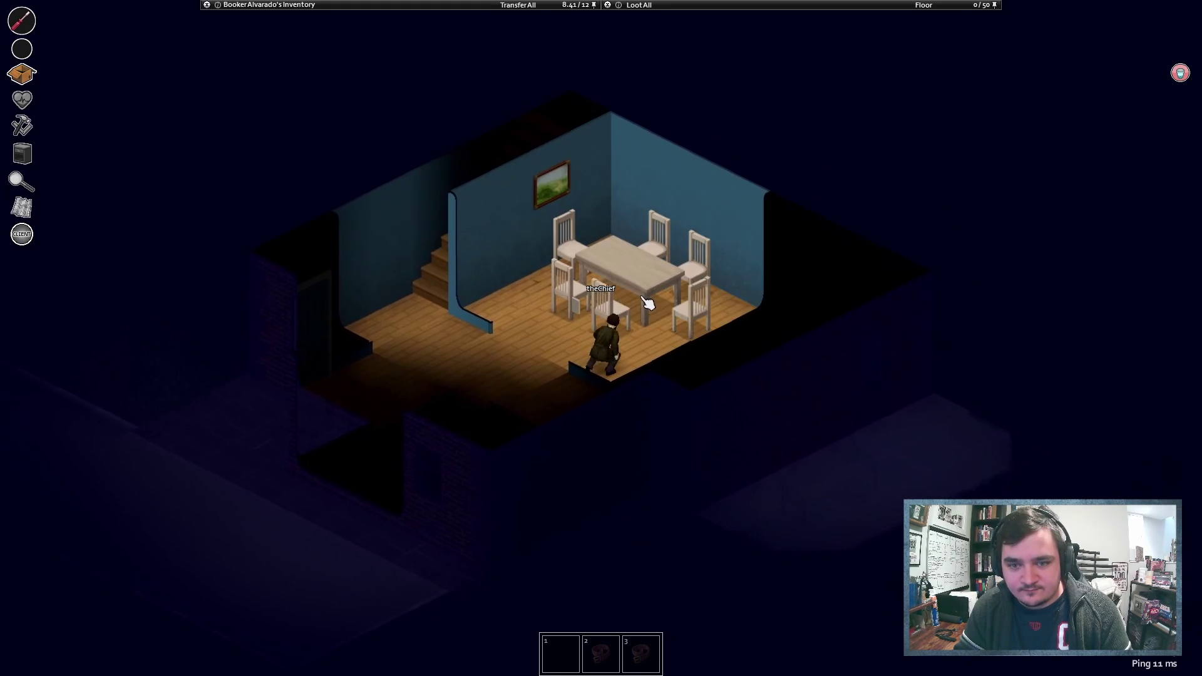
pyautogui.press('w')
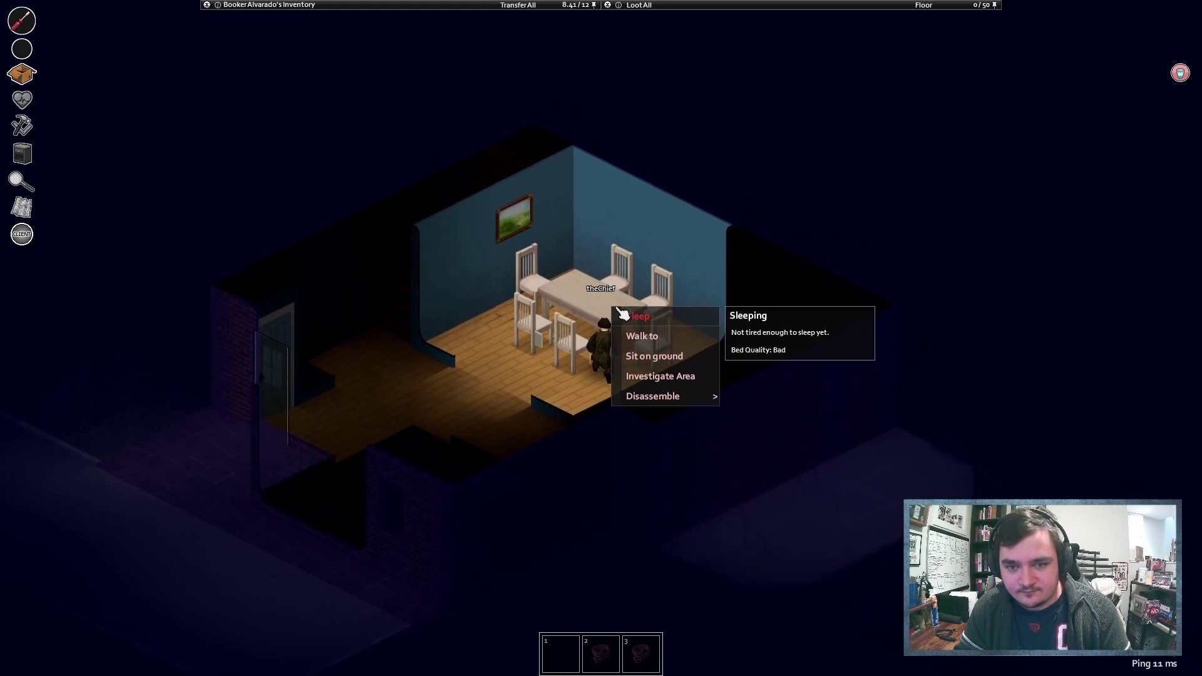
pyautogui.press('w')
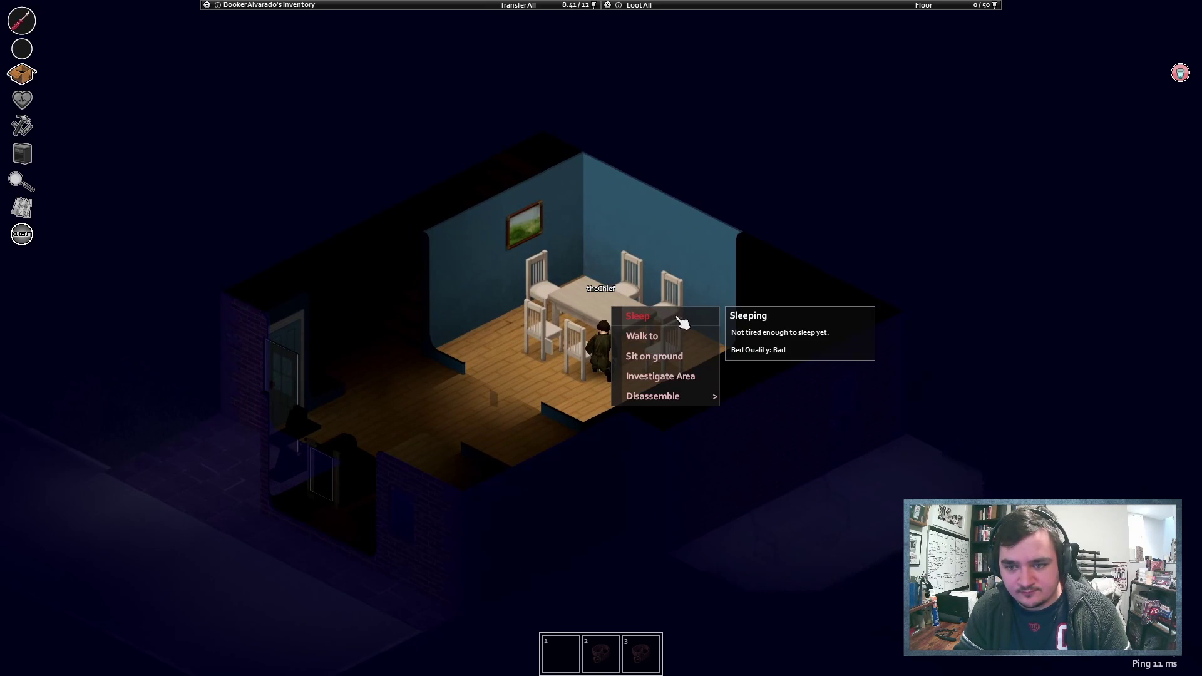
pyautogui.moveTo(652, 396)
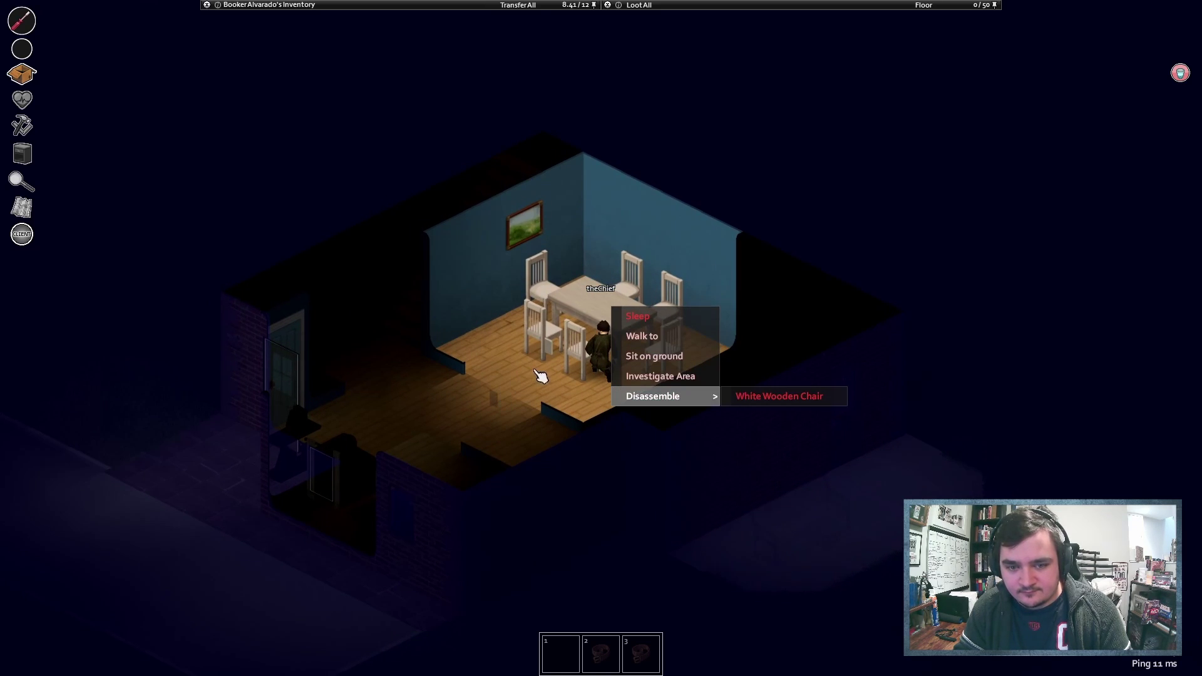
pyautogui.press('a')
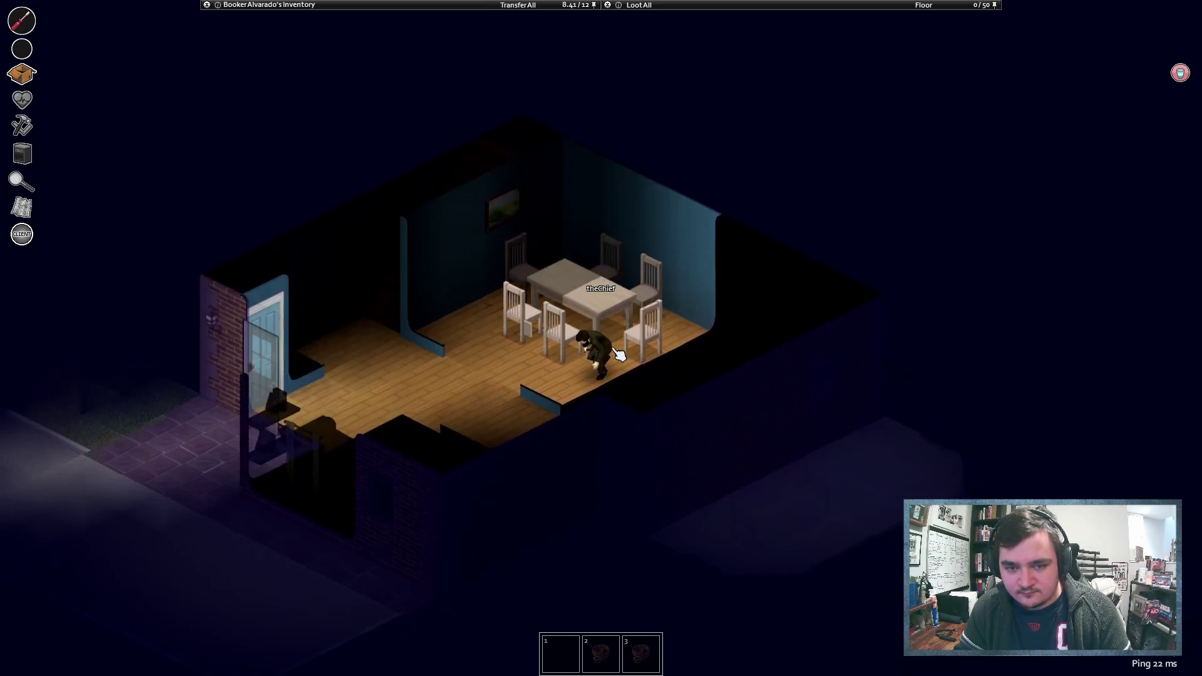
pyautogui.press('a')
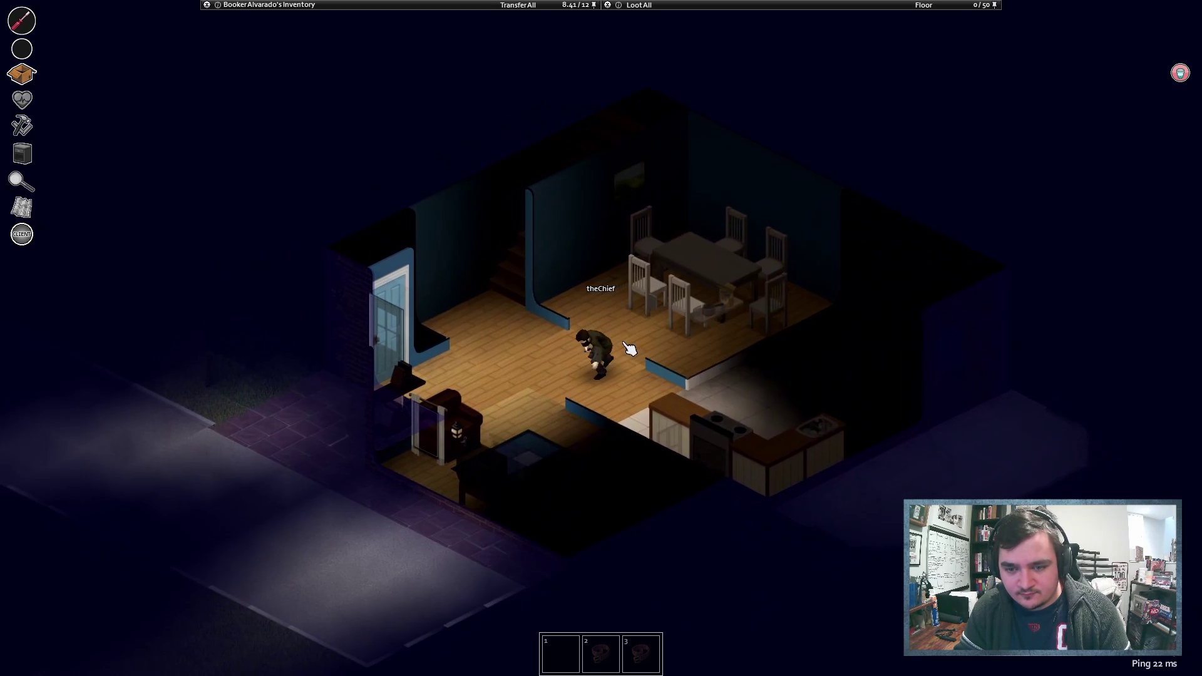
# - Search the counter cupboard, stove, sink cupboard and fridge, ending at the sink cupboard
pyautogui.press('d')
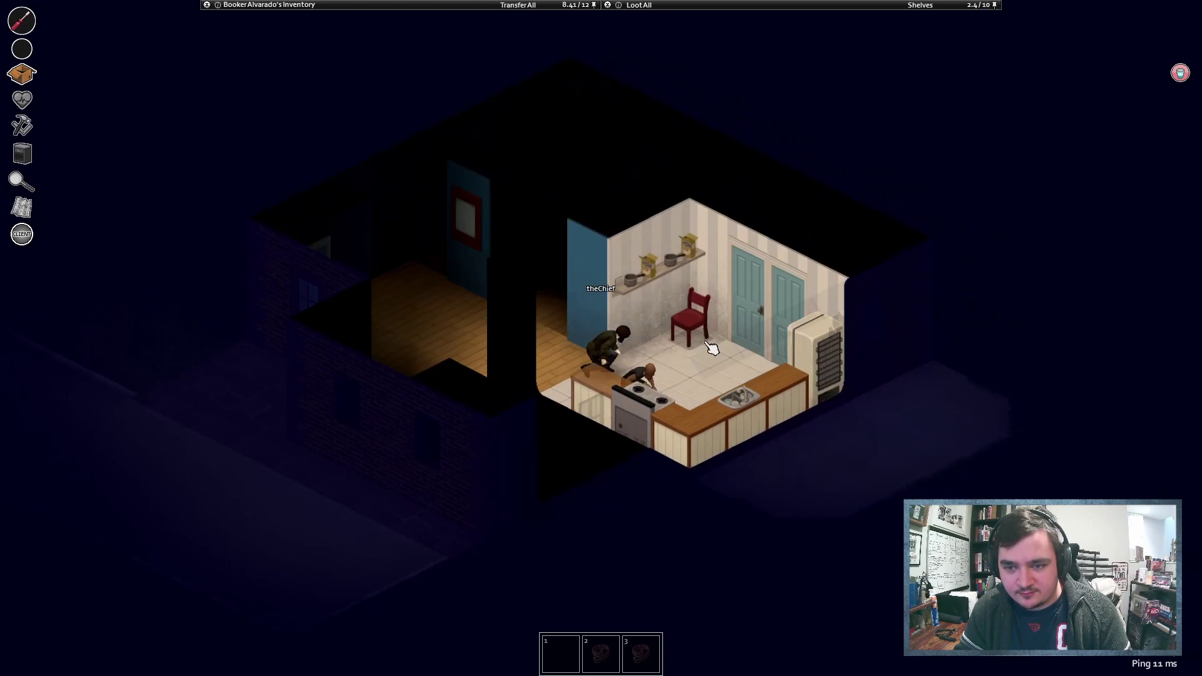
pyautogui.press('d')
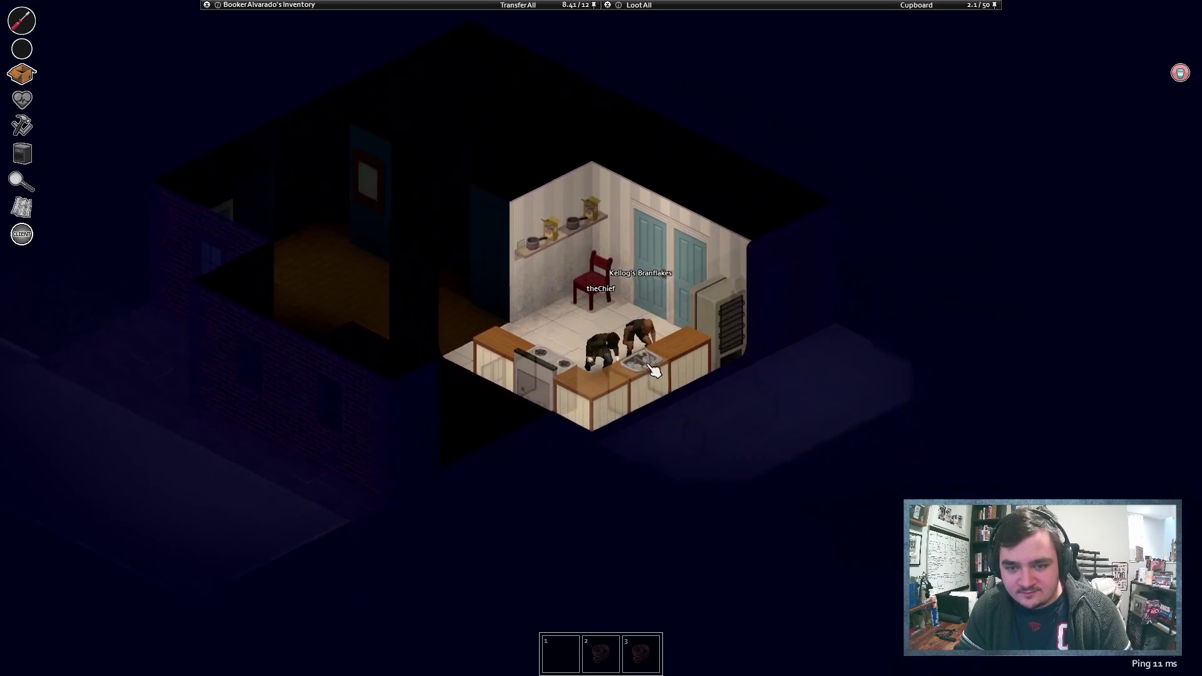
pyautogui.click(597, 399)
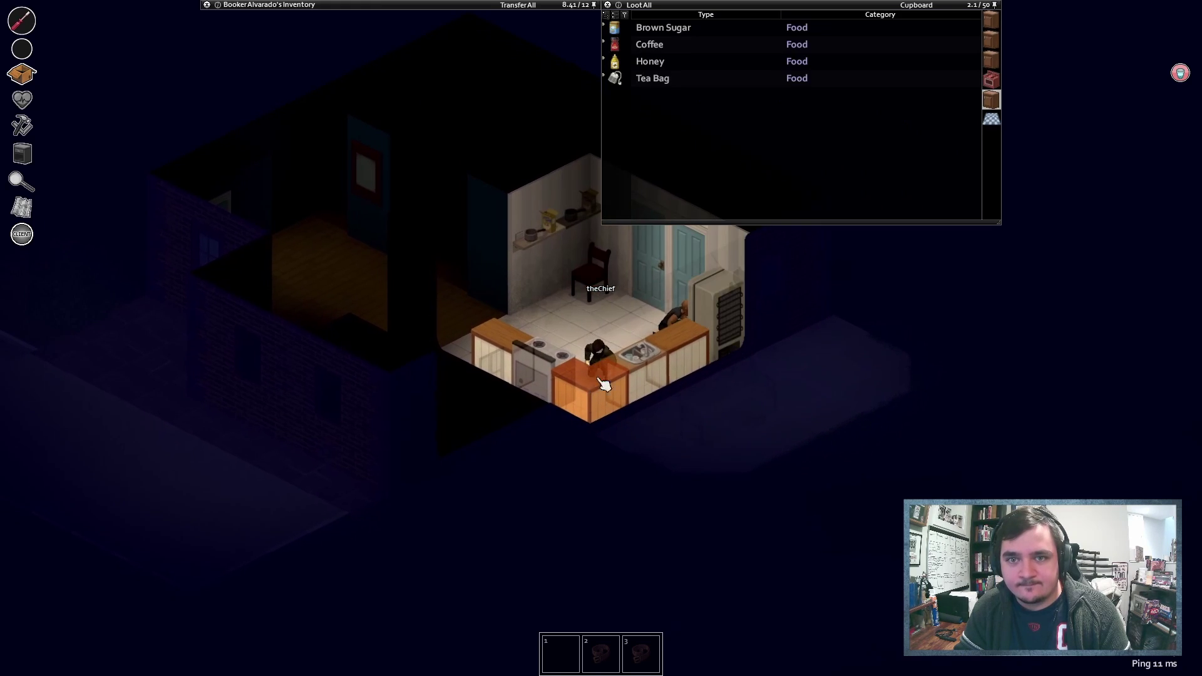
pyautogui.press('a')
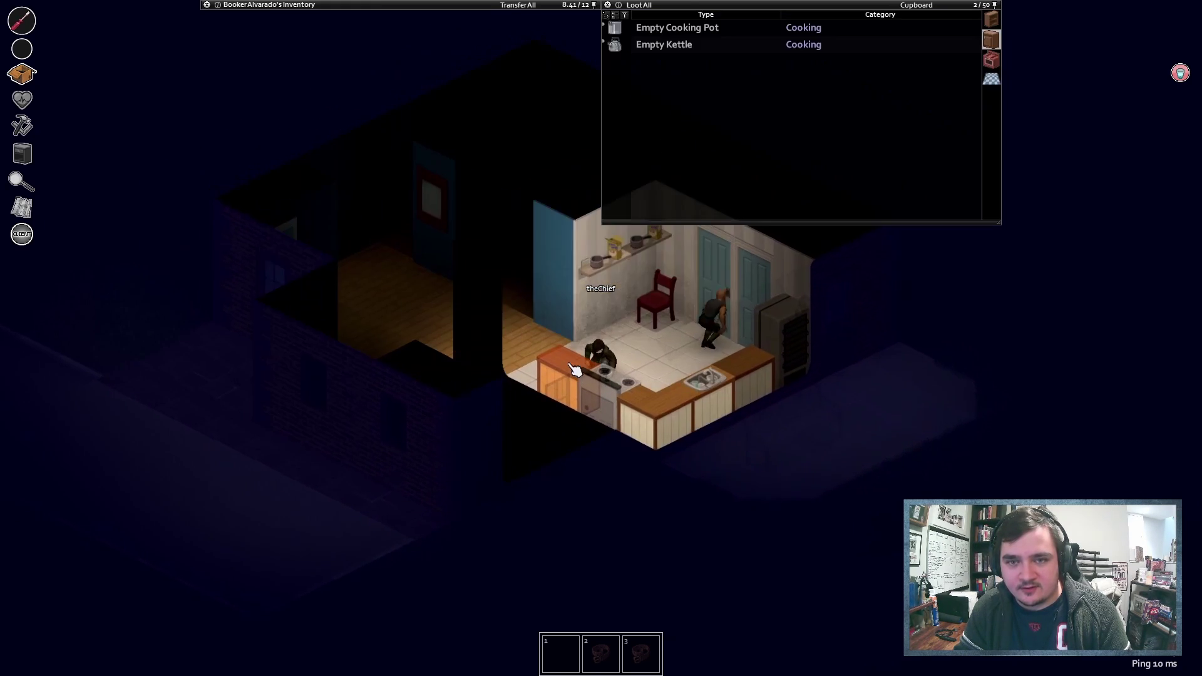
pyautogui.press('d')
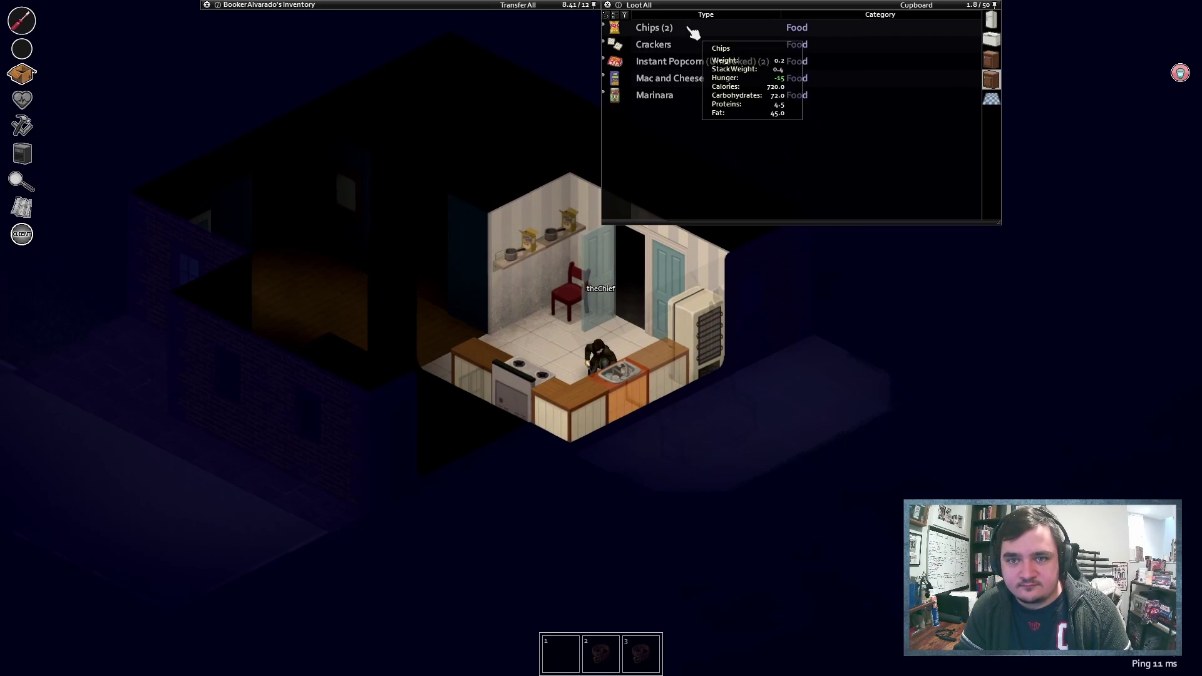
pyautogui.press('d')
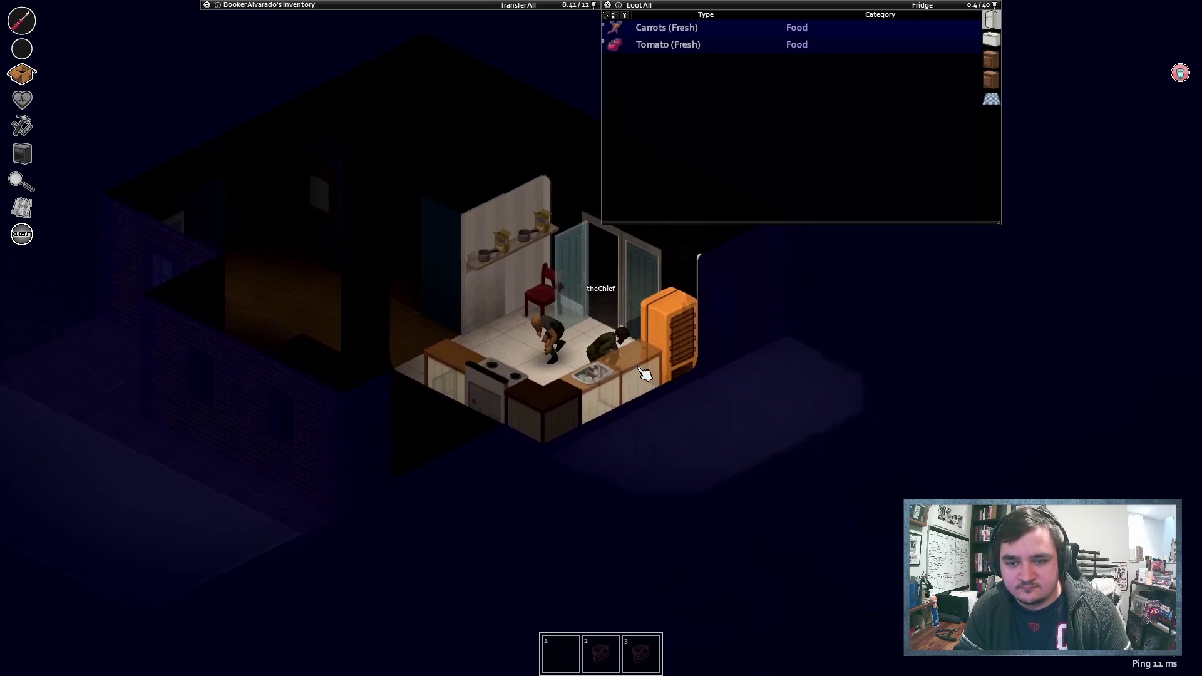
pyautogui.press('a')
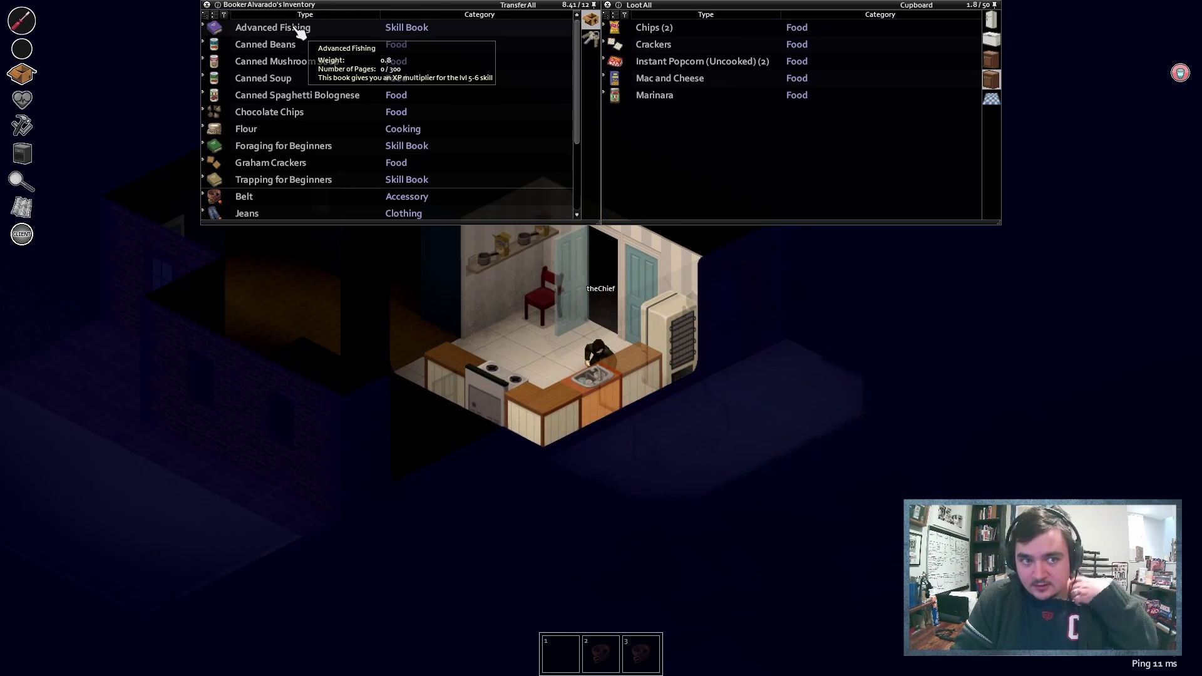
# - Move the Canned Beans, Mushroom Soup, Soup and Spaghetti Bolognese into the cupboard
pyautogui.moveTo(246, 44); pyautogui.dragTo(700, 133)
pyautogui.moveTo(274, 52); pyautogui.dragTo(674, 149)
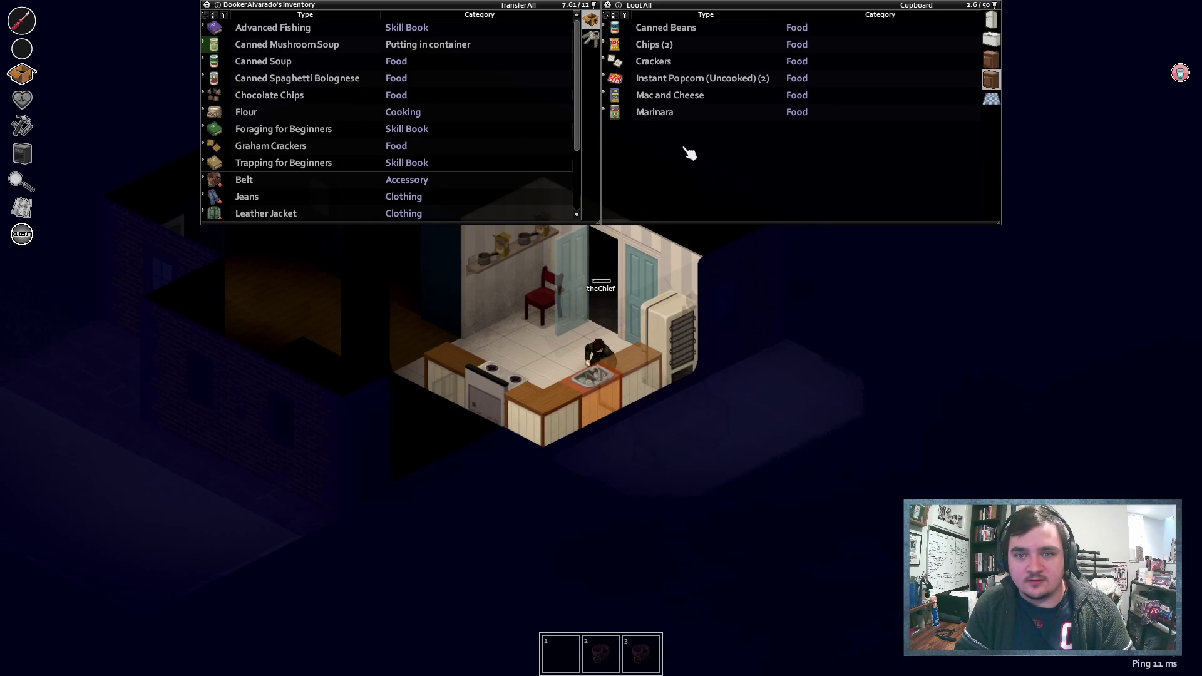
pyautogui.moveTo(263, 45); pyautogui.dragTo(703, 161)
pyautogui.moveTo(282, 44); pyautogui.dragTo(700, 166)
# - Read Foraging for Beginners, then pick an action for Trapping for Beginners
pyautogui.rightClick(292, 84)
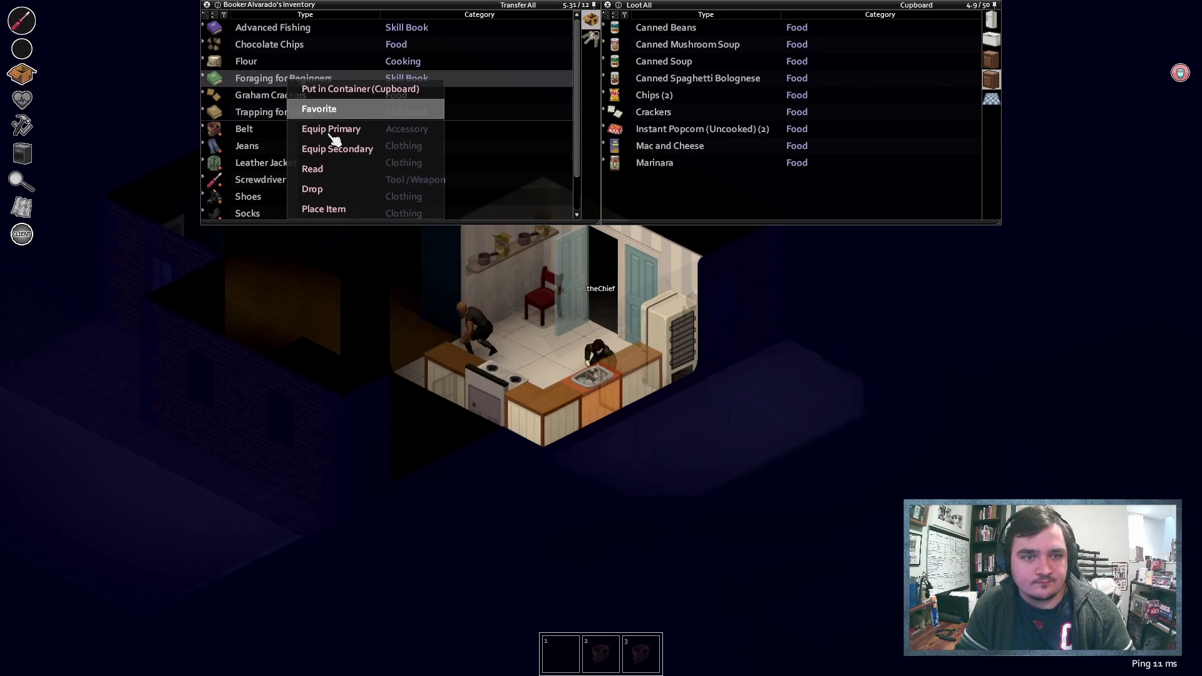
pyautogui.click(316, 169)
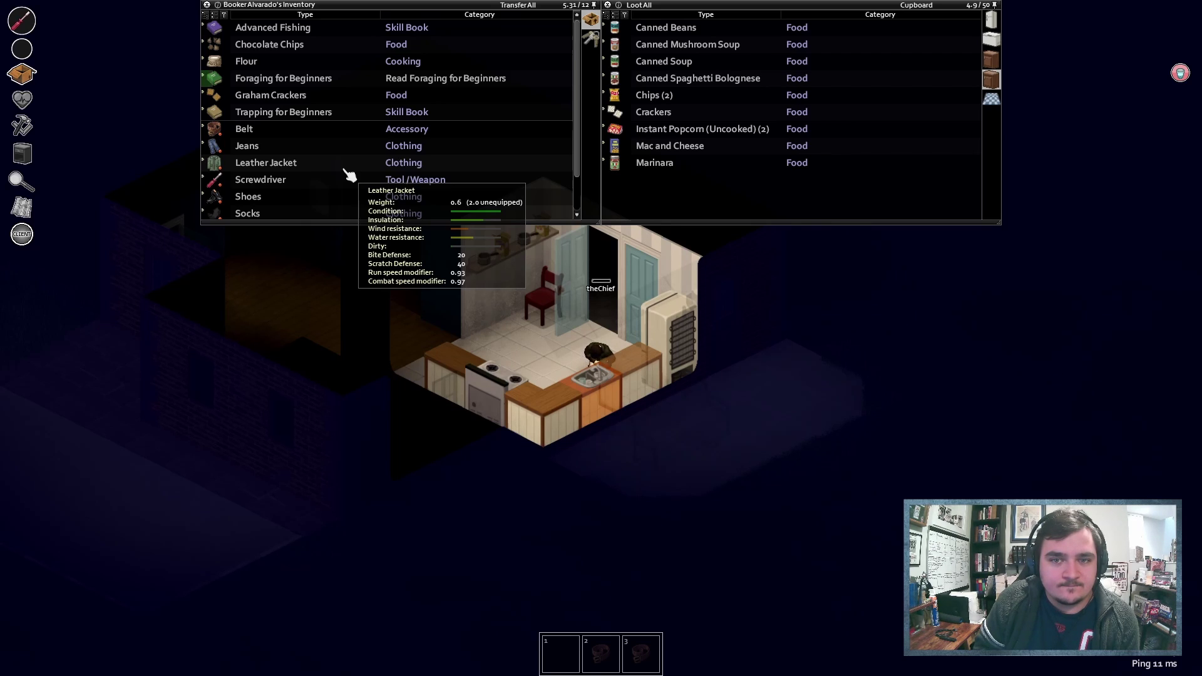
pyautogui.rightClick(302, 114)
pyautogui.click(357, 205)
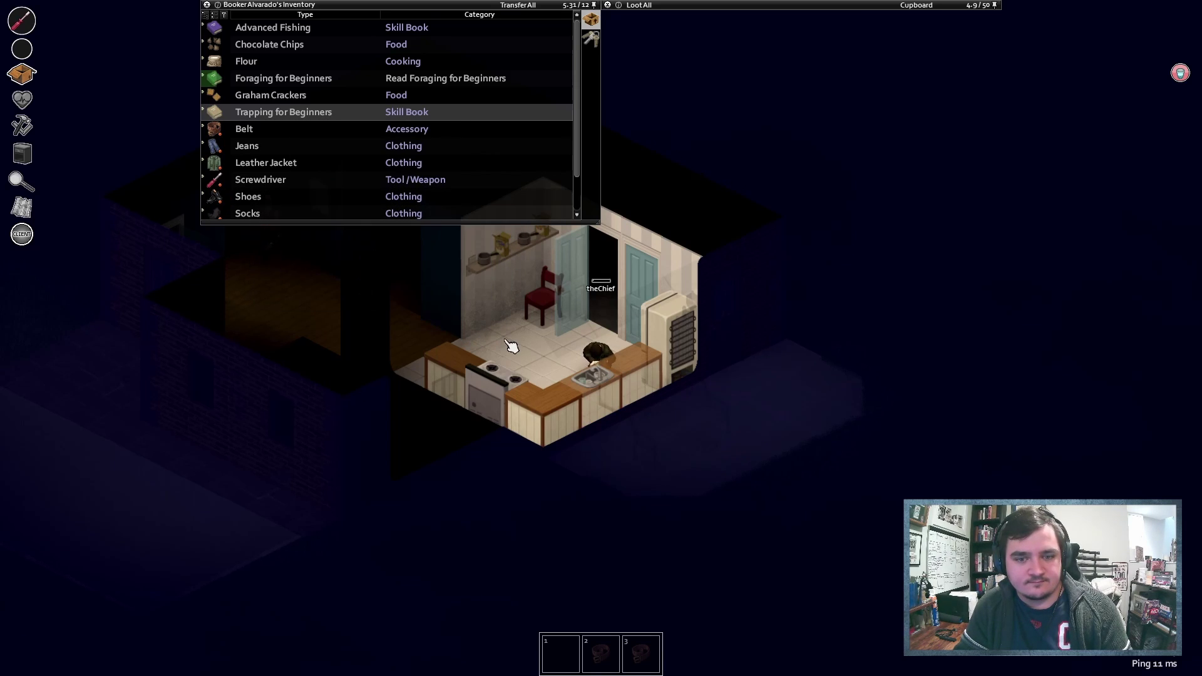
# - Walk between the stove and fridge, then leave through the dining room toward the stairs
pyautogui.press('a')
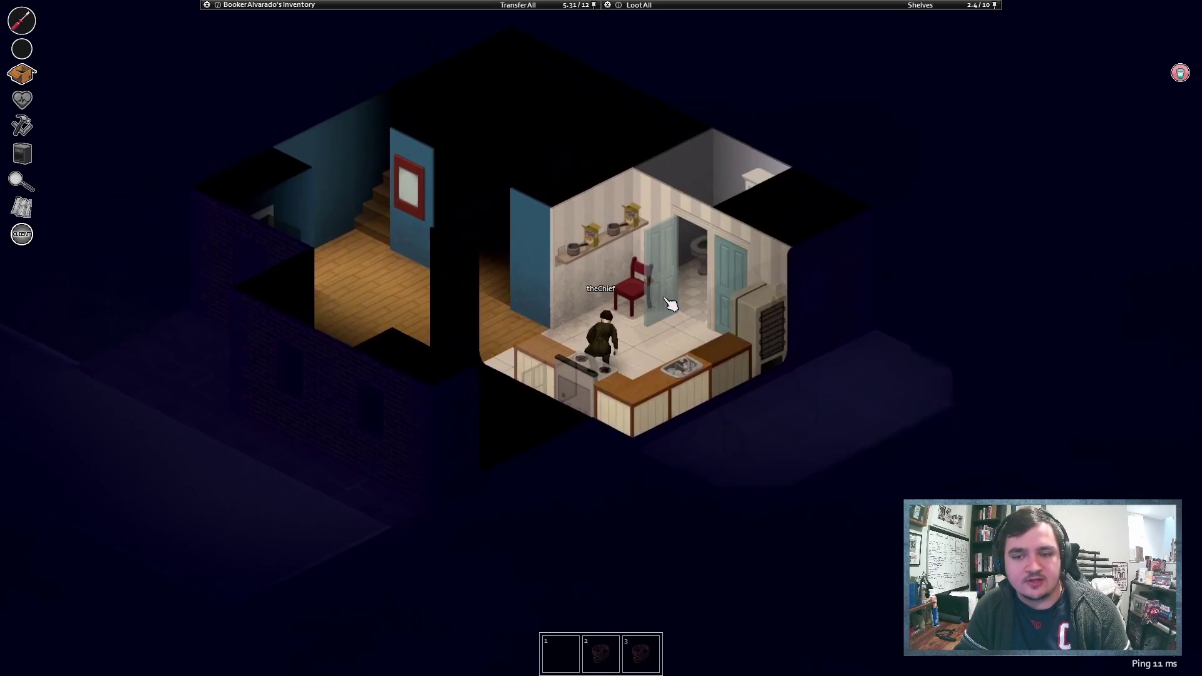
pyautogui.press('d')
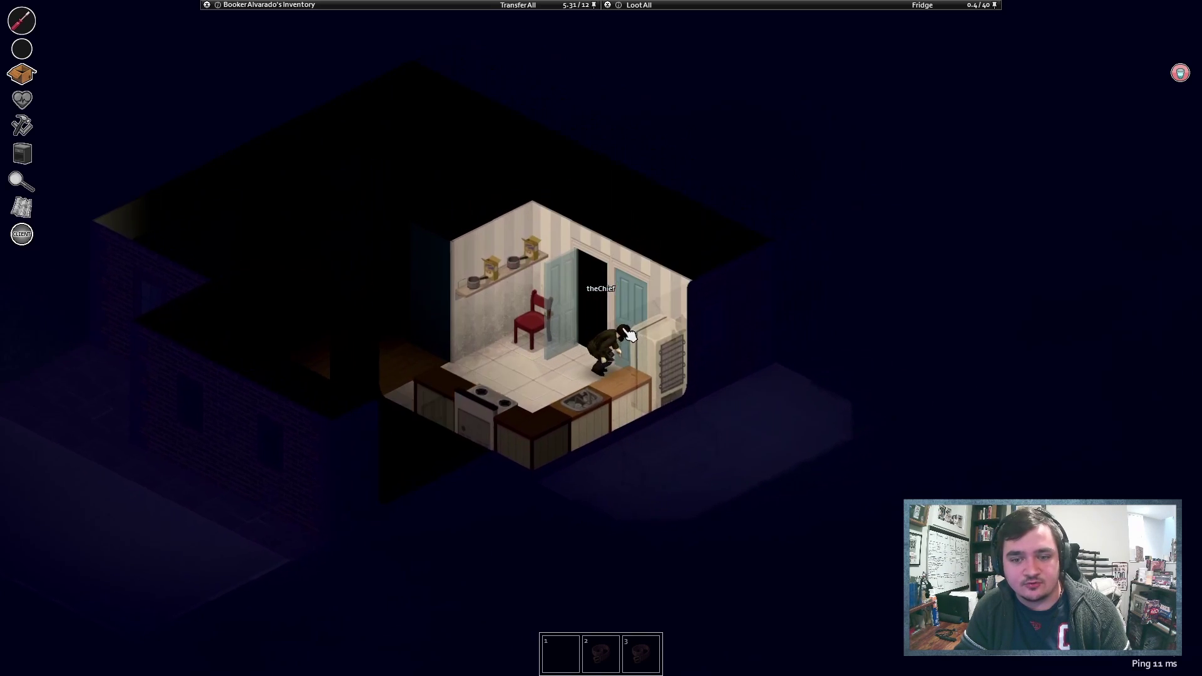
pyautogui.press('a')
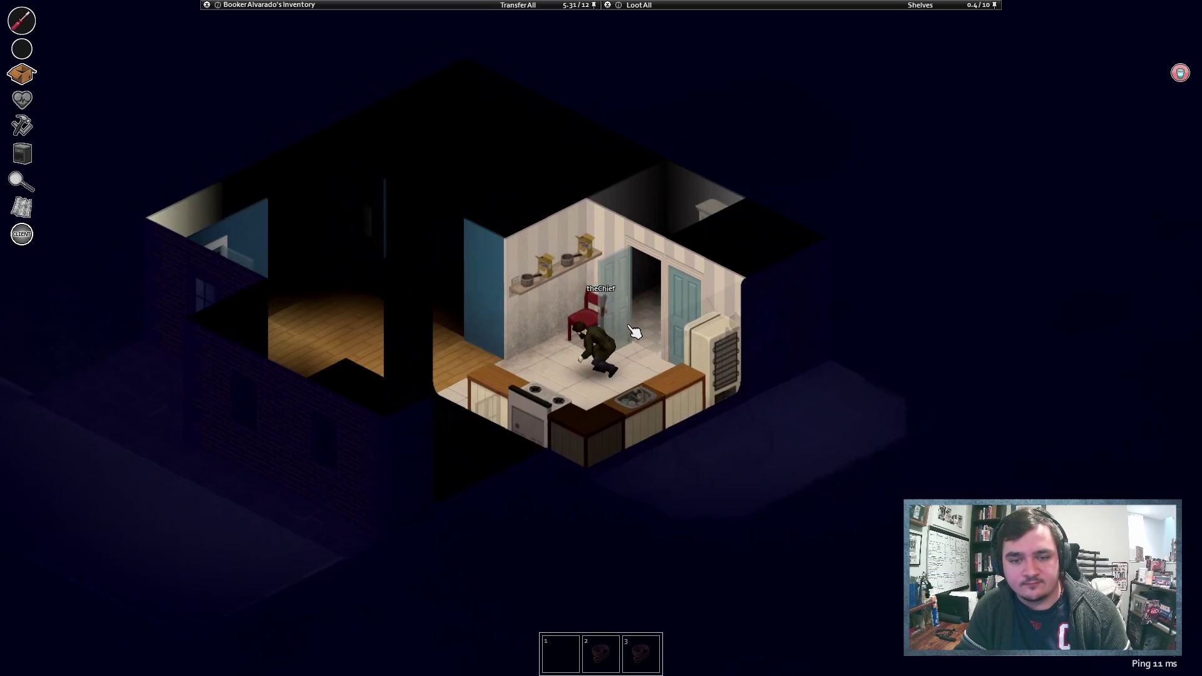
pyautogui.press('a')
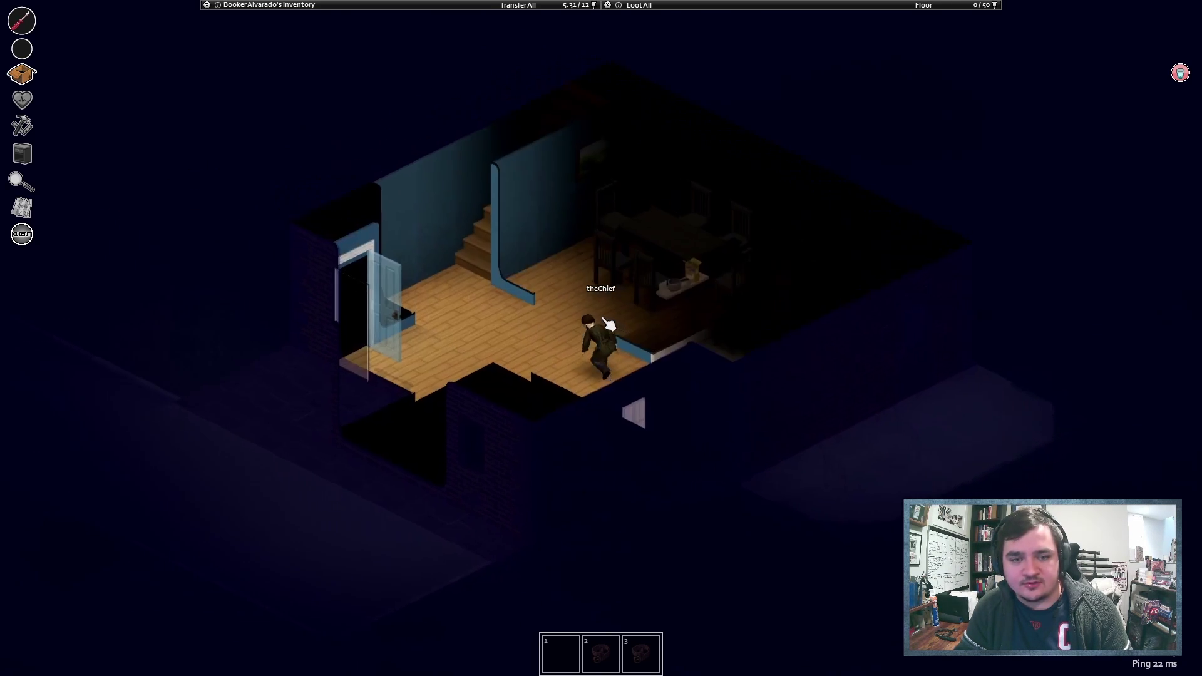
pyautogui.press('a')
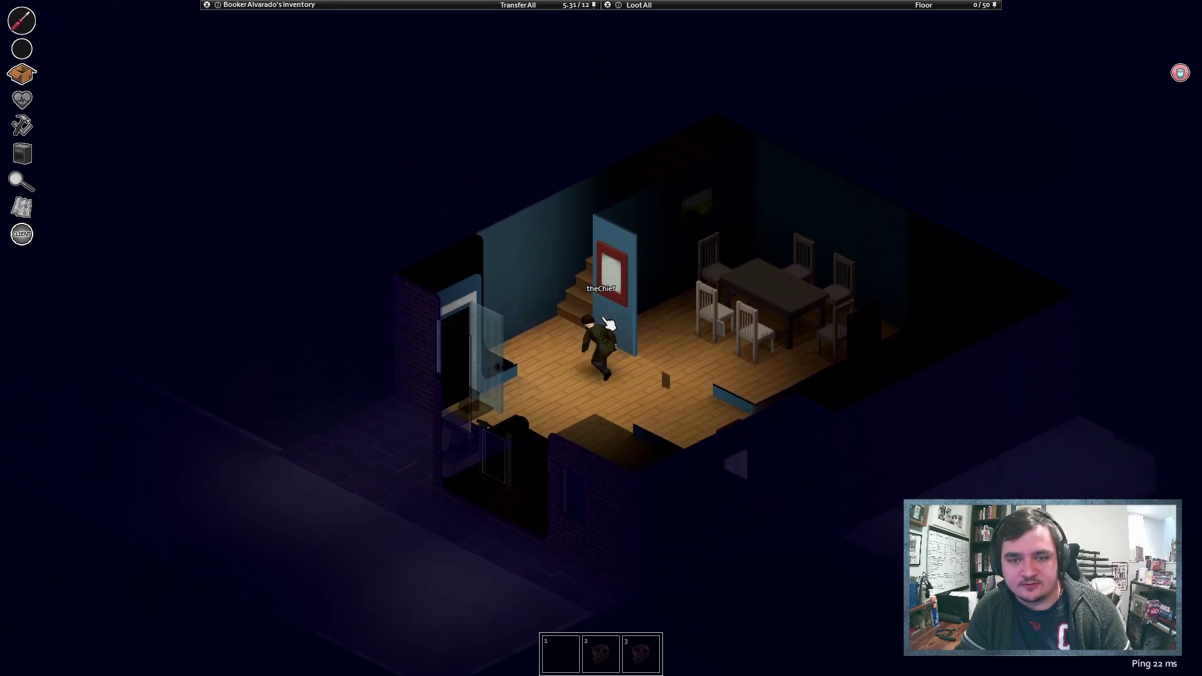
pyautogui.press('a')
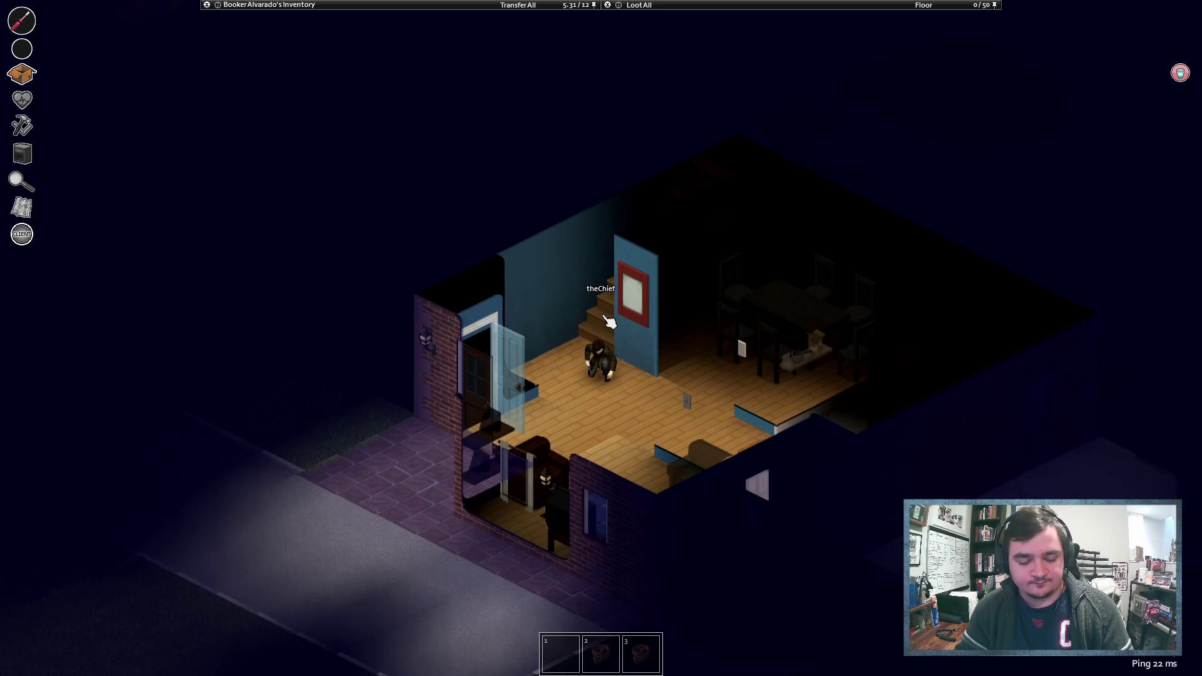
# - Creep back into the kitchen, checking the sink, wall shelves, fridge and cupboard
pyautogui.hotkey('s', 'd')
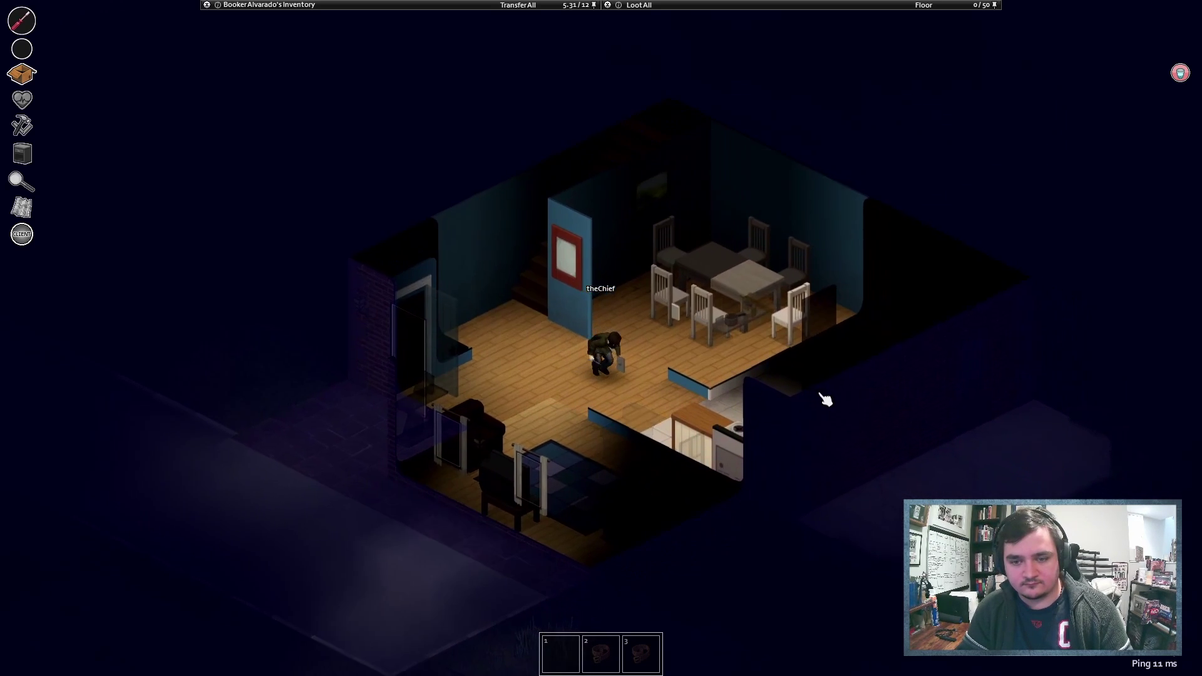
pyautogui.press('d')
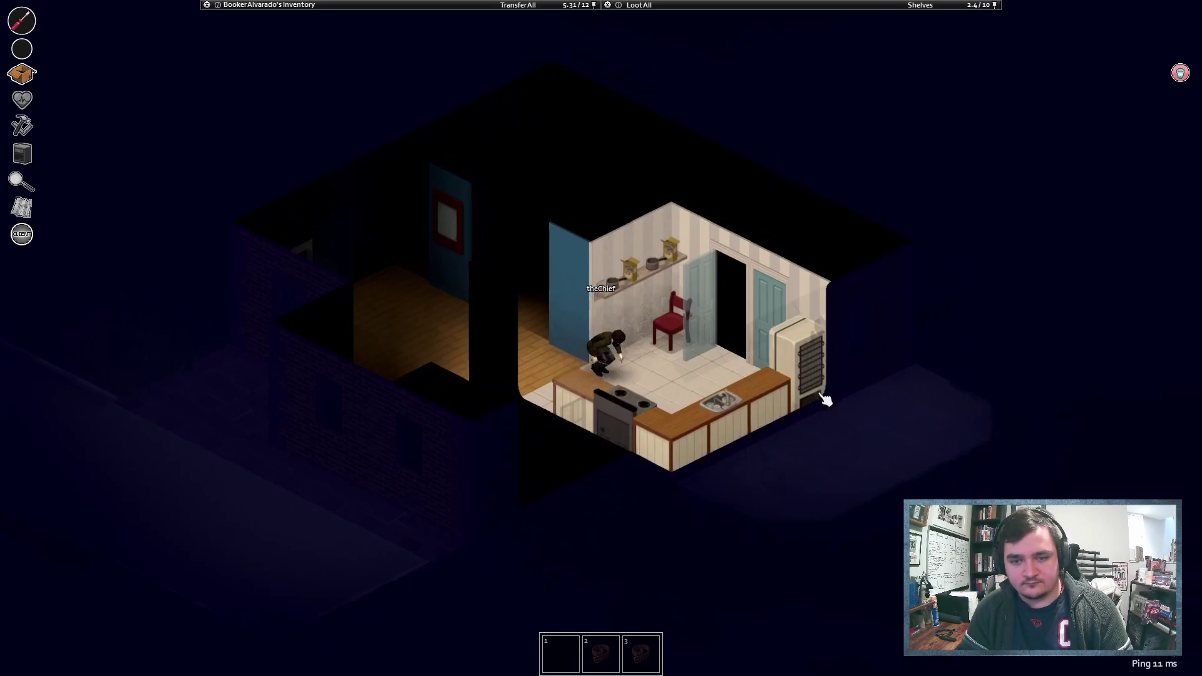
pyautogui.press('d')
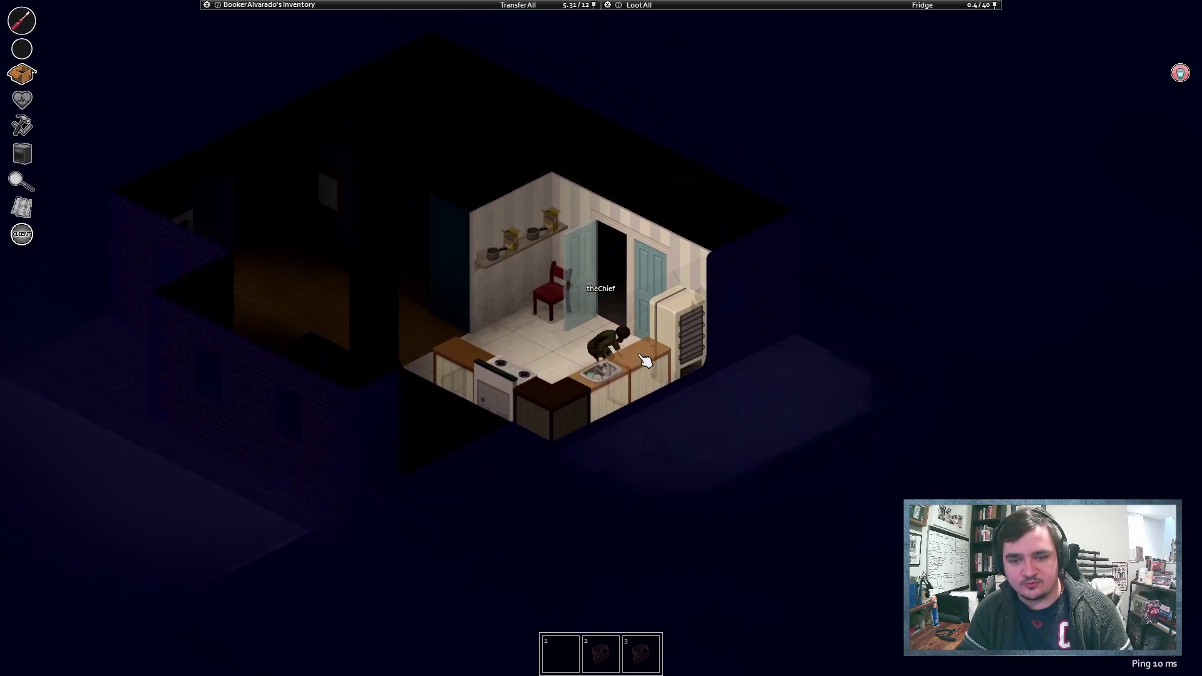
pyautogui.press('a')
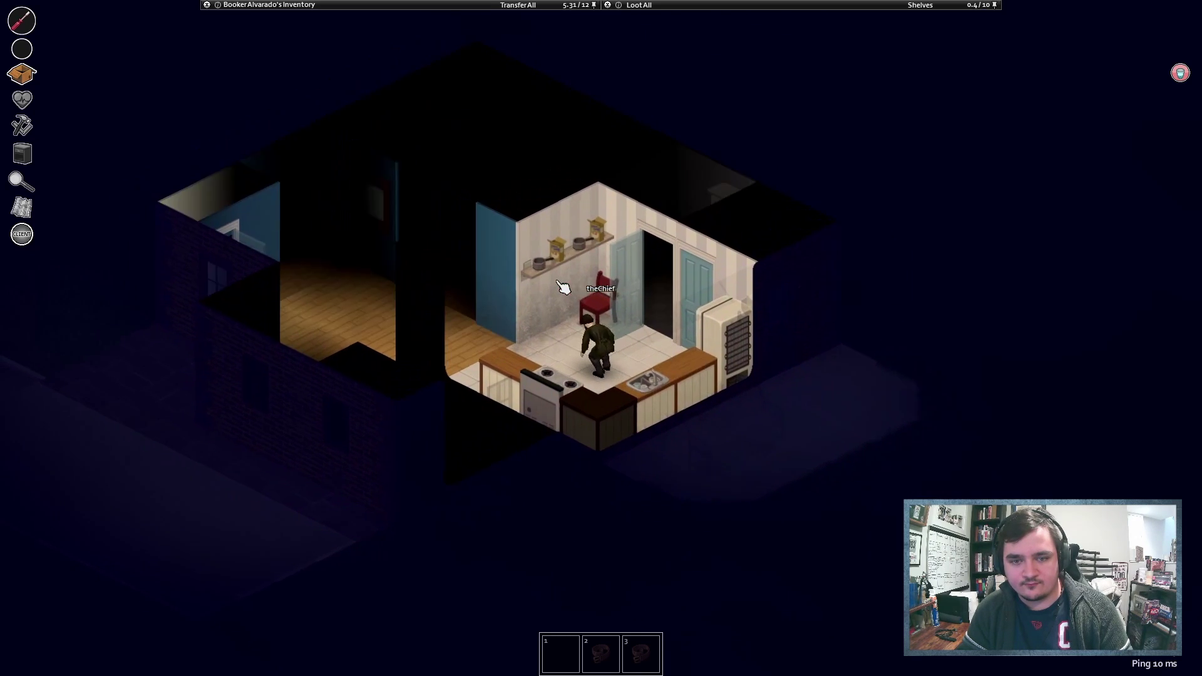
pyautogui.press('a')
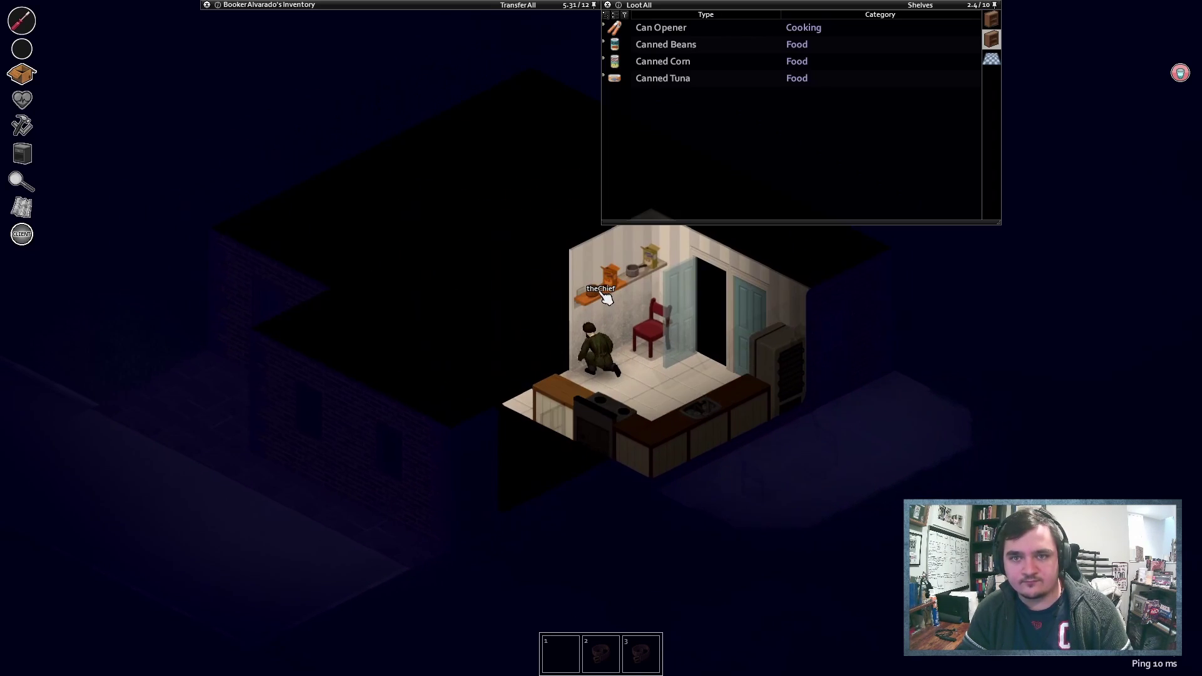
pyautogui.press('w')
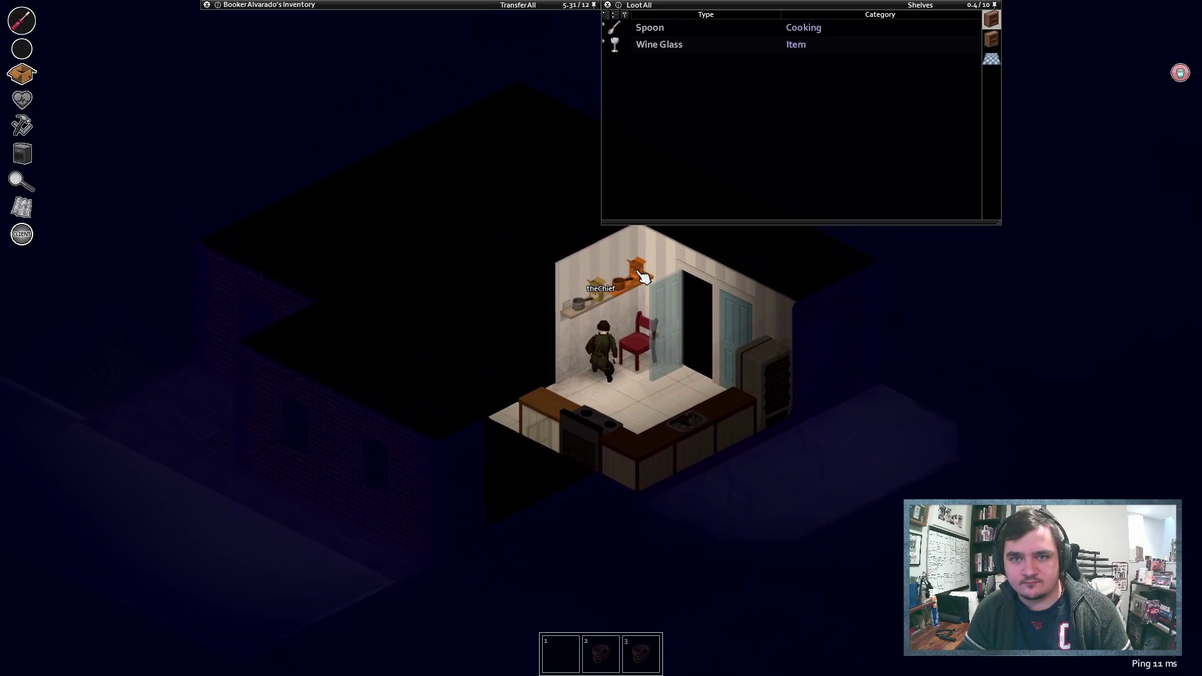
pyautogui.press('d')
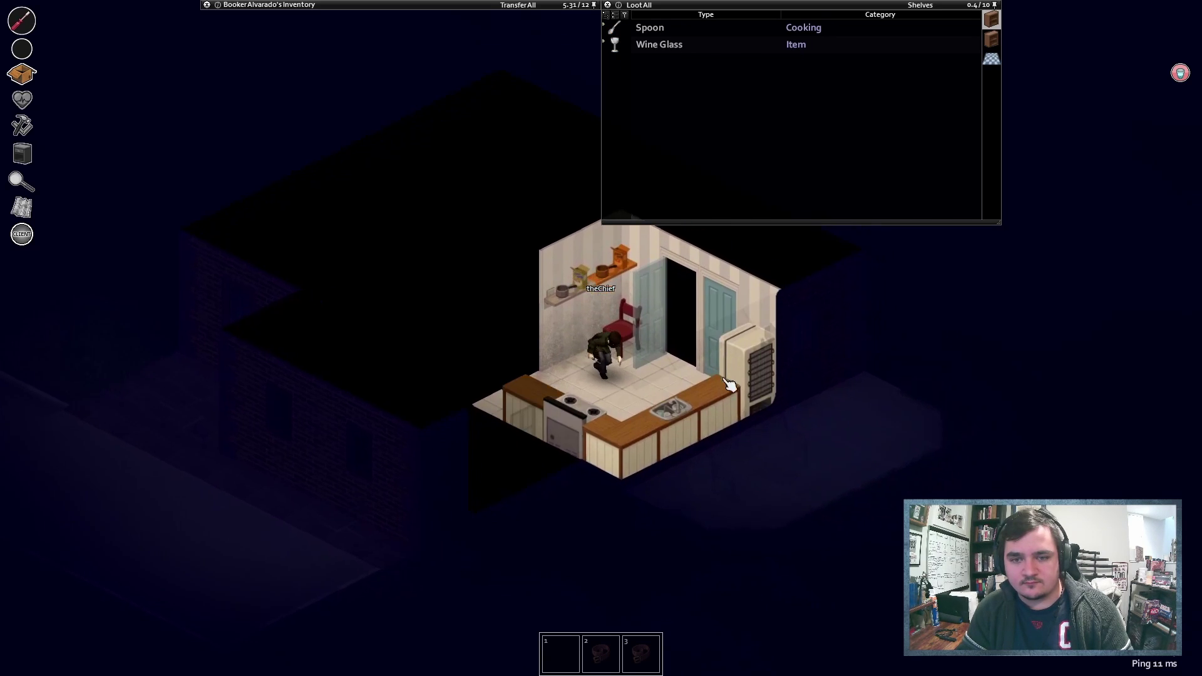
pyautogui.press('d')
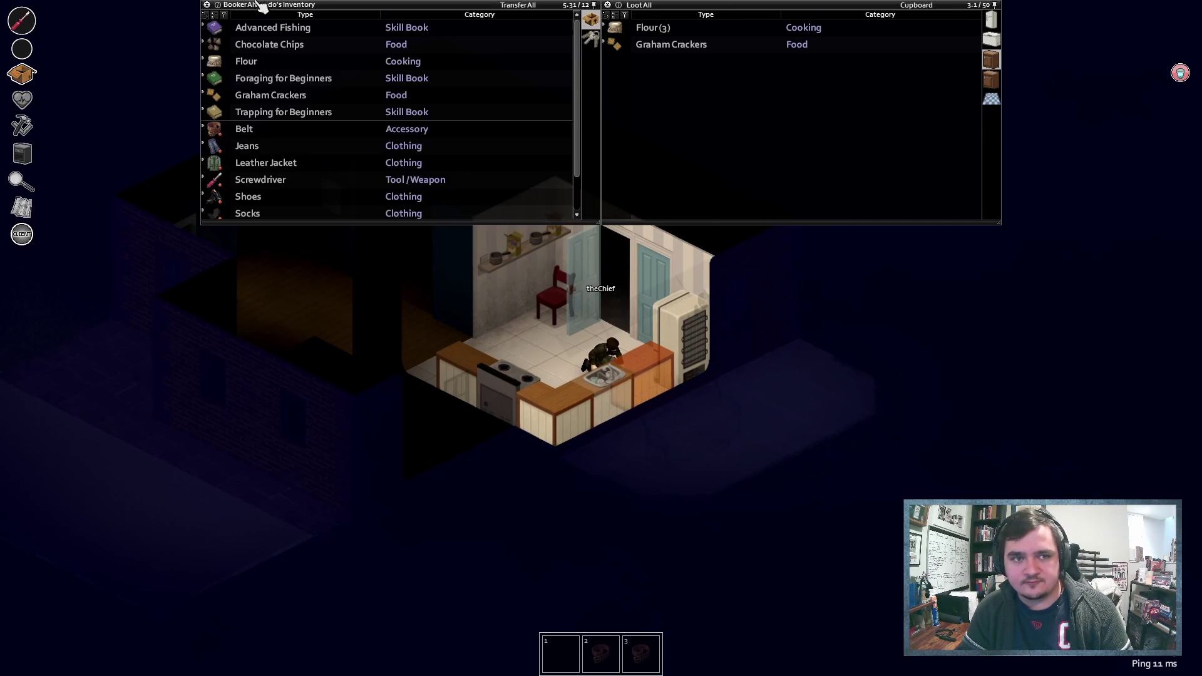
# - Recheck the canned-food cupboard, then walk away from the sink into the hallway
pyautogui.press('a')
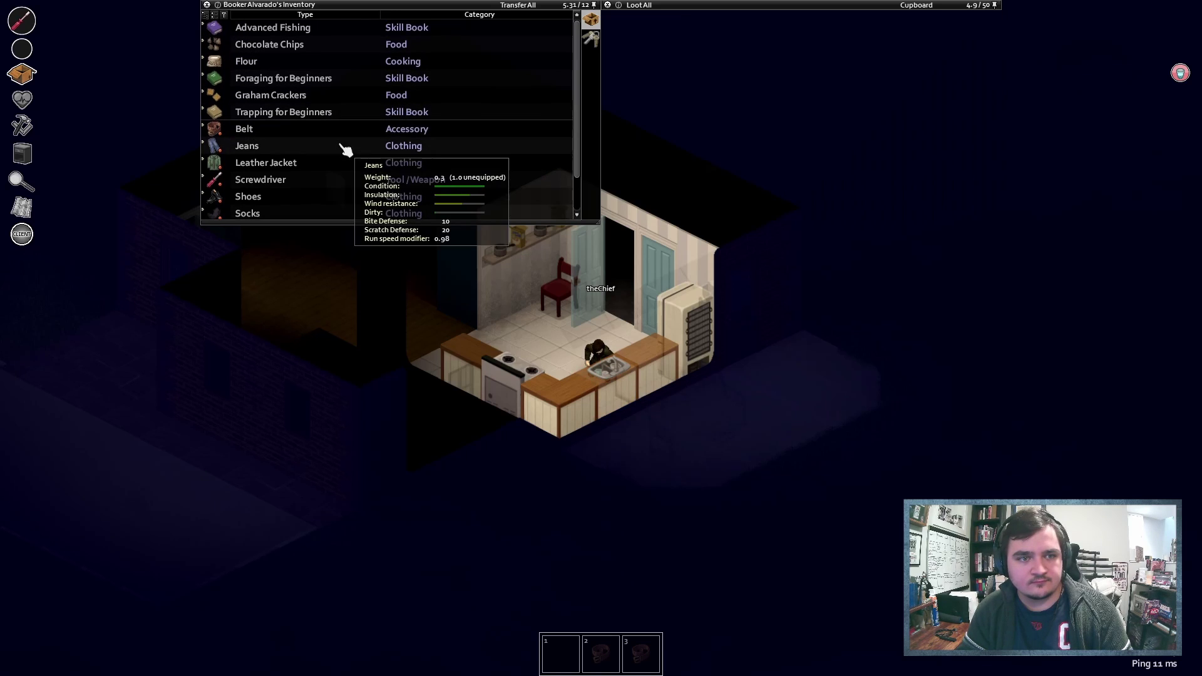
pyautogui.press('a')
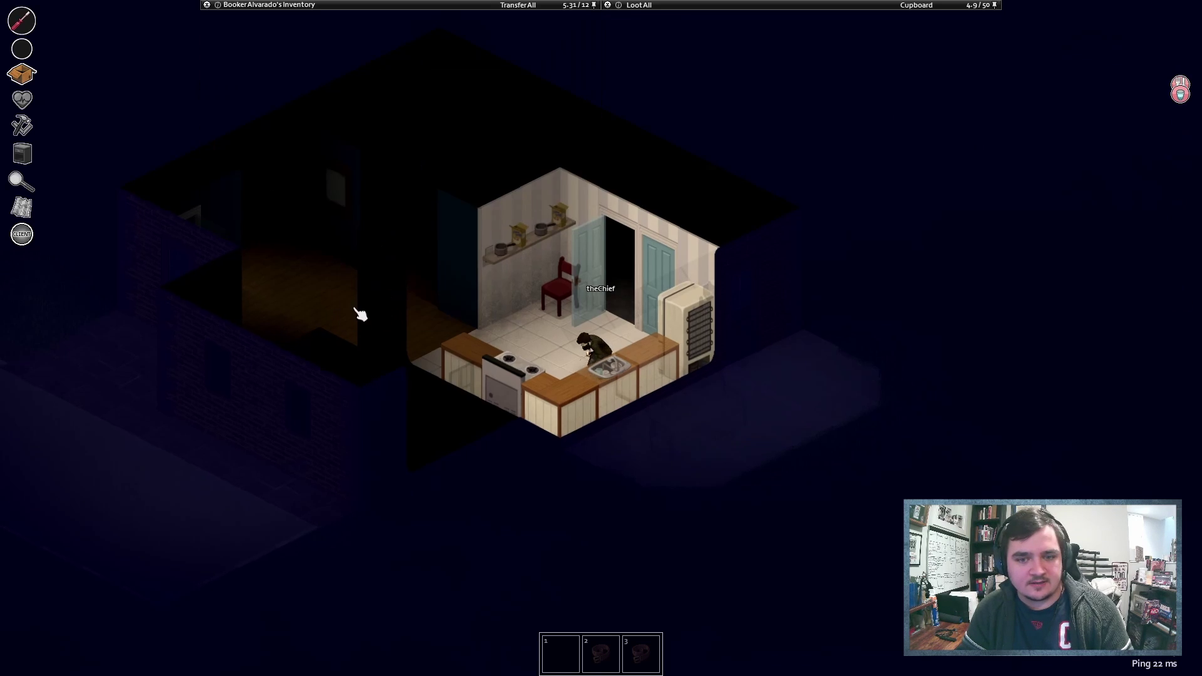
pyautogui.press('a')
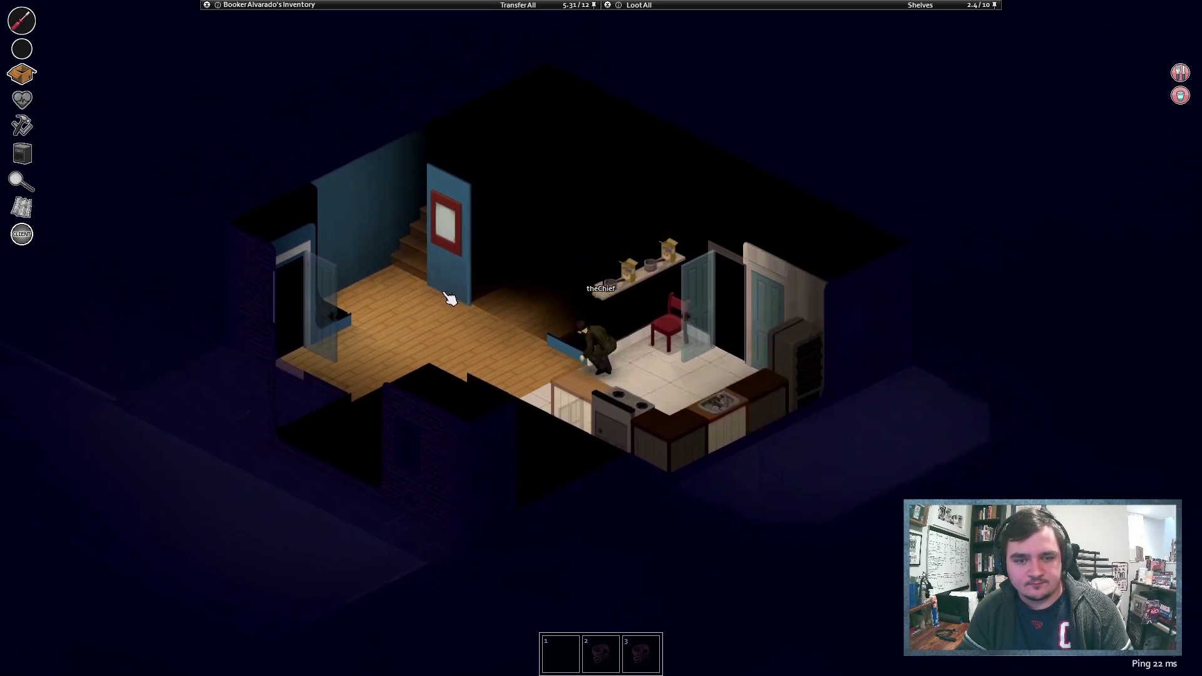
# - Walk down the hallway, out the front door and off the porch into the yard
pyautogui.press('a')
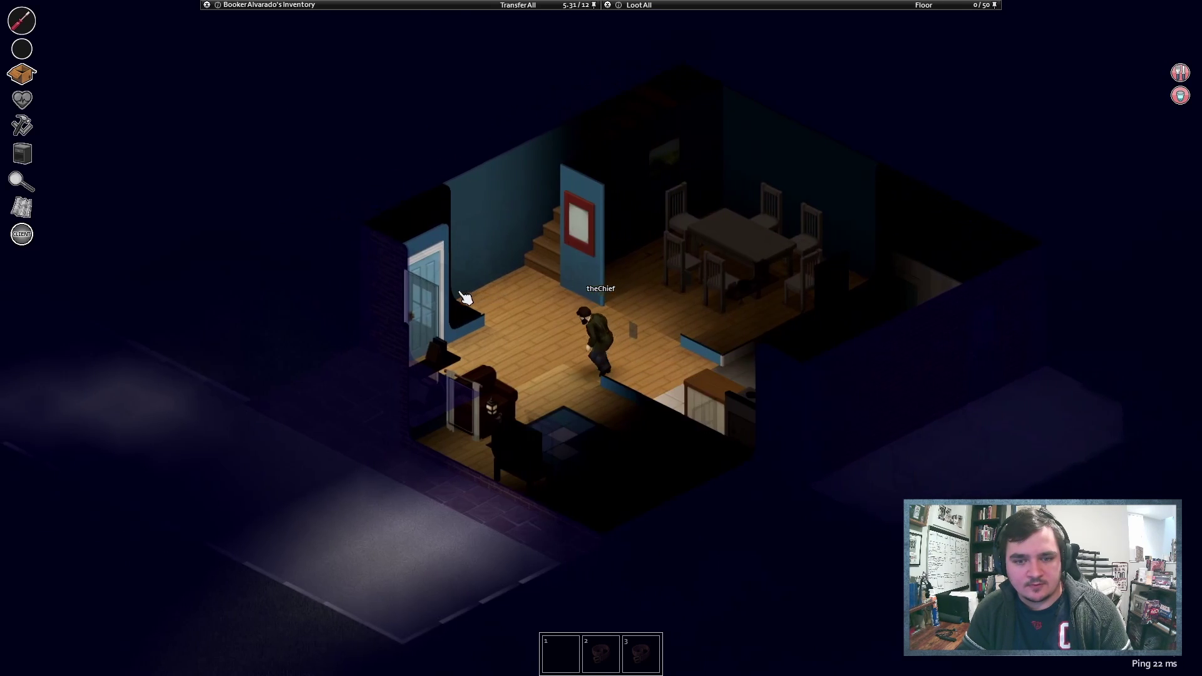
pyautogui.press('a')
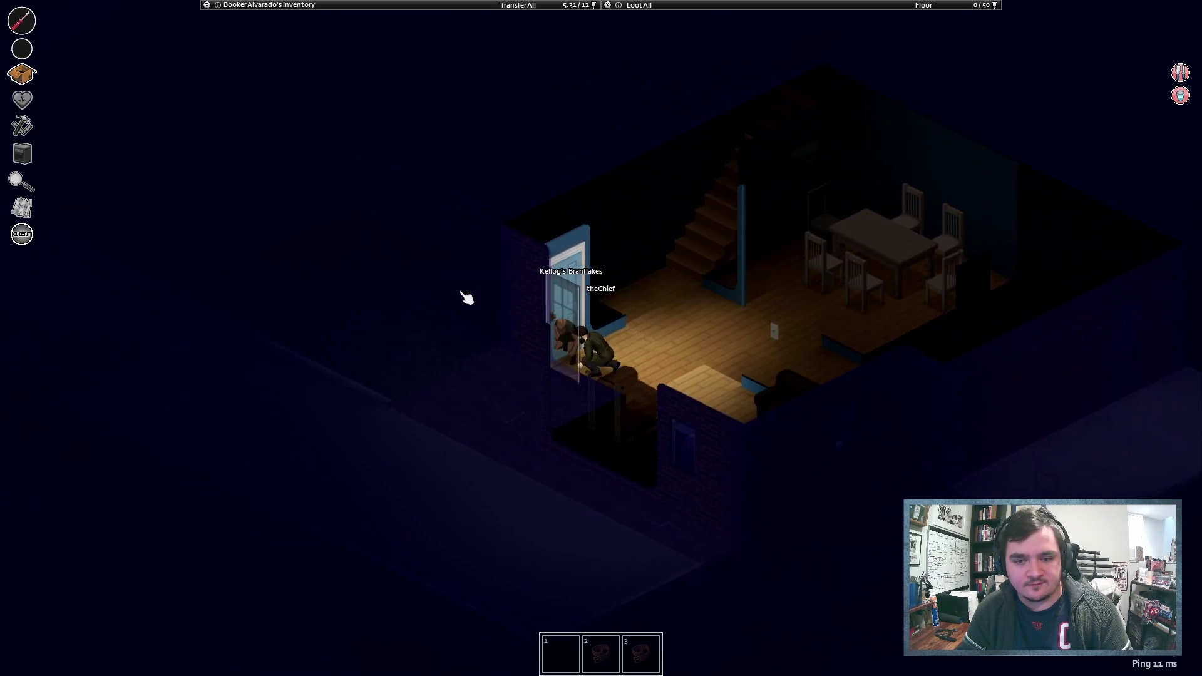
pyautogui.press('a')
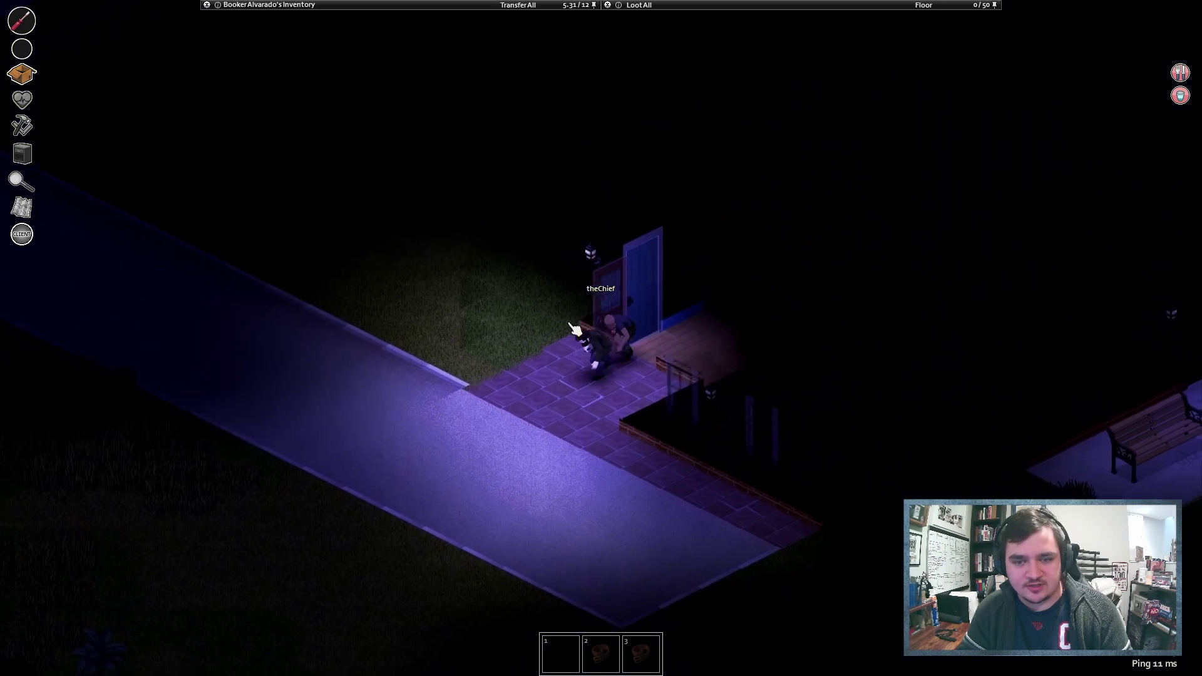
pyautogui.press('a')
pyautogui.press('w')
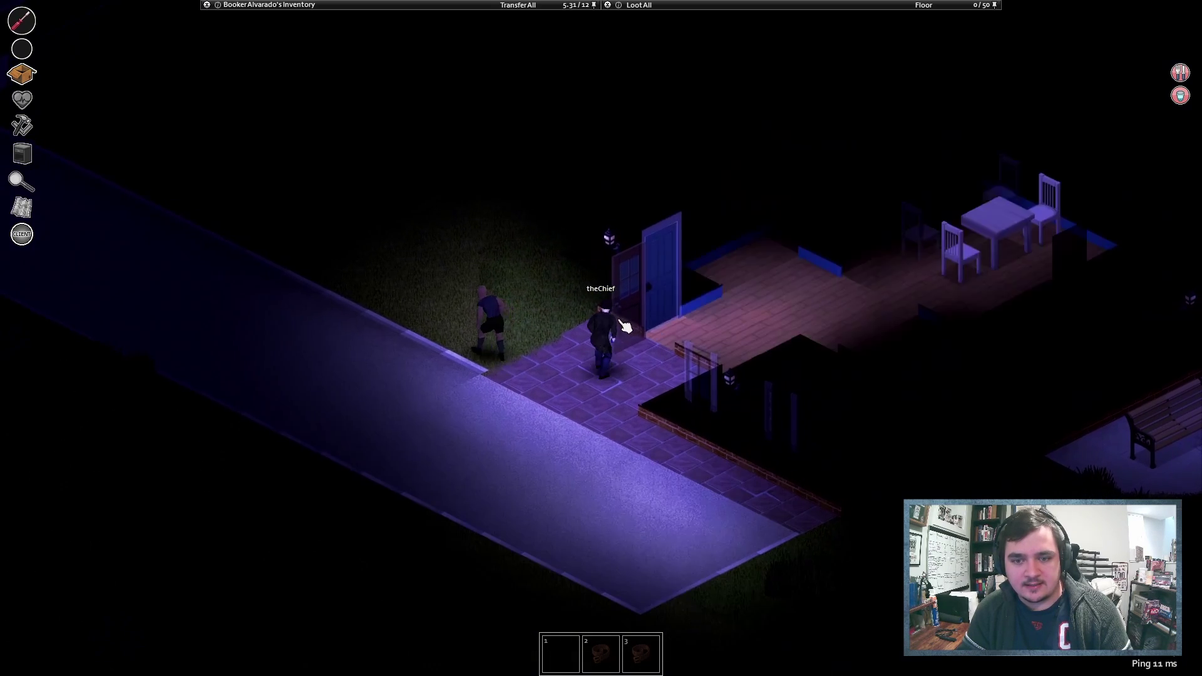
pyautogui.press('w')
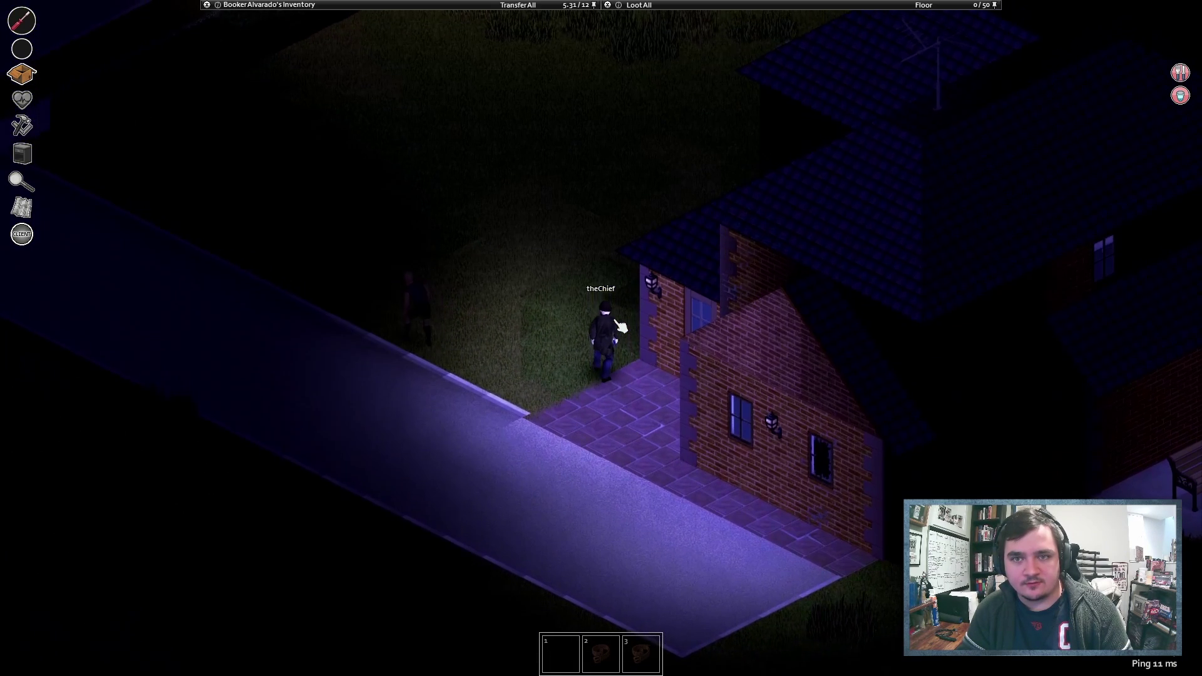
# - Cross the dark yard toward its far side
pyautogui.hotkey('w', 'd')
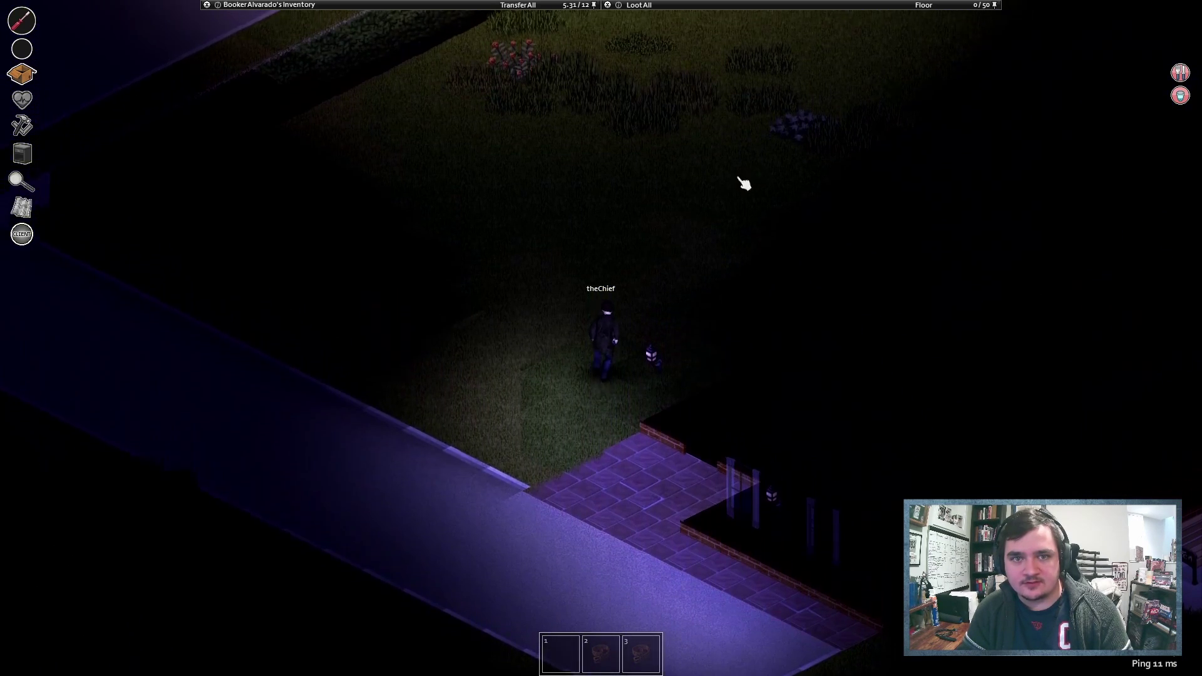
pyautogui.hotkey('w', 'd')
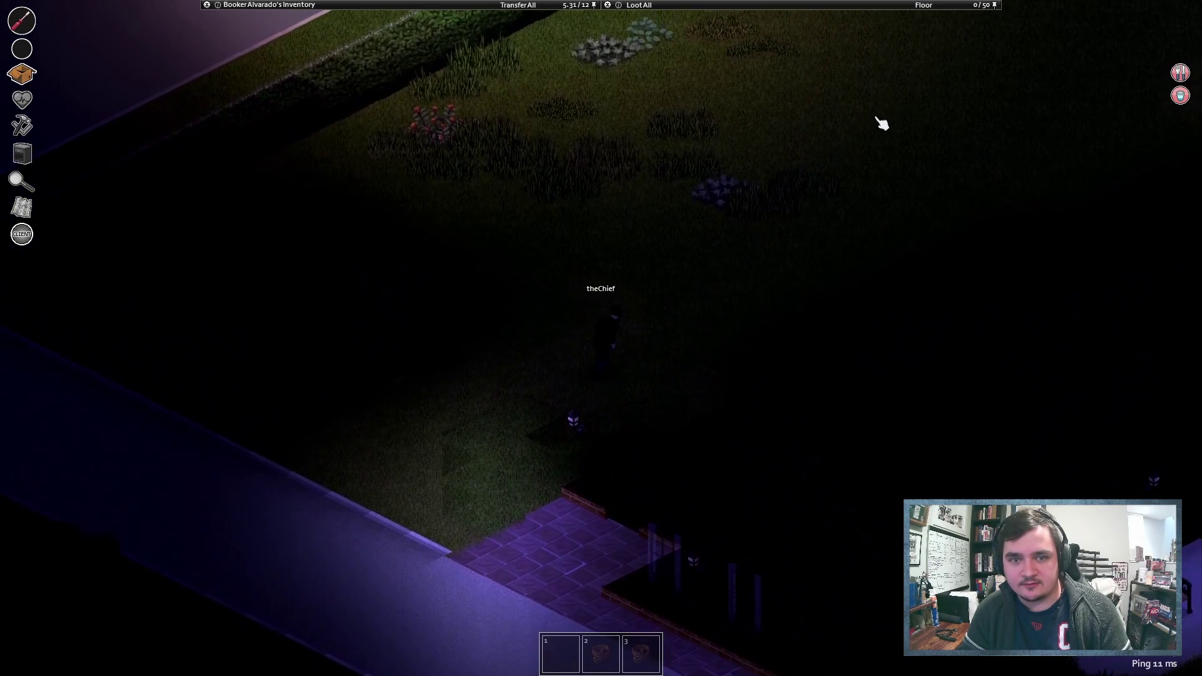
pyautogui.hotkey('w', 'd')
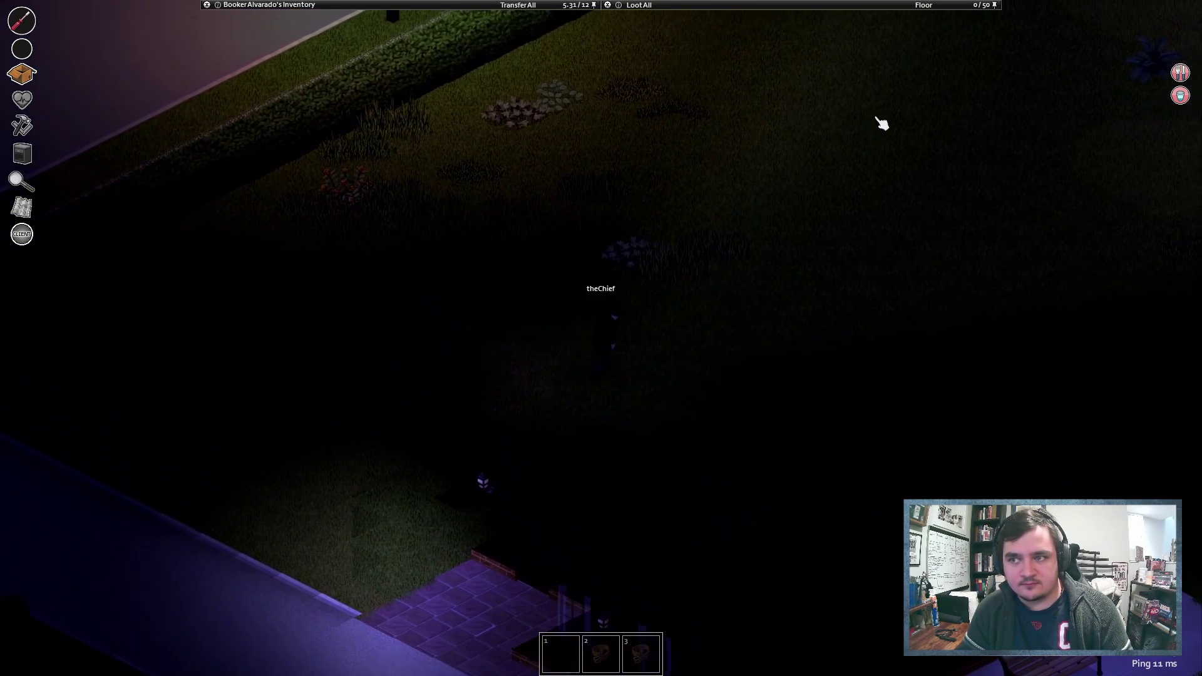
pyautogui.press('d')
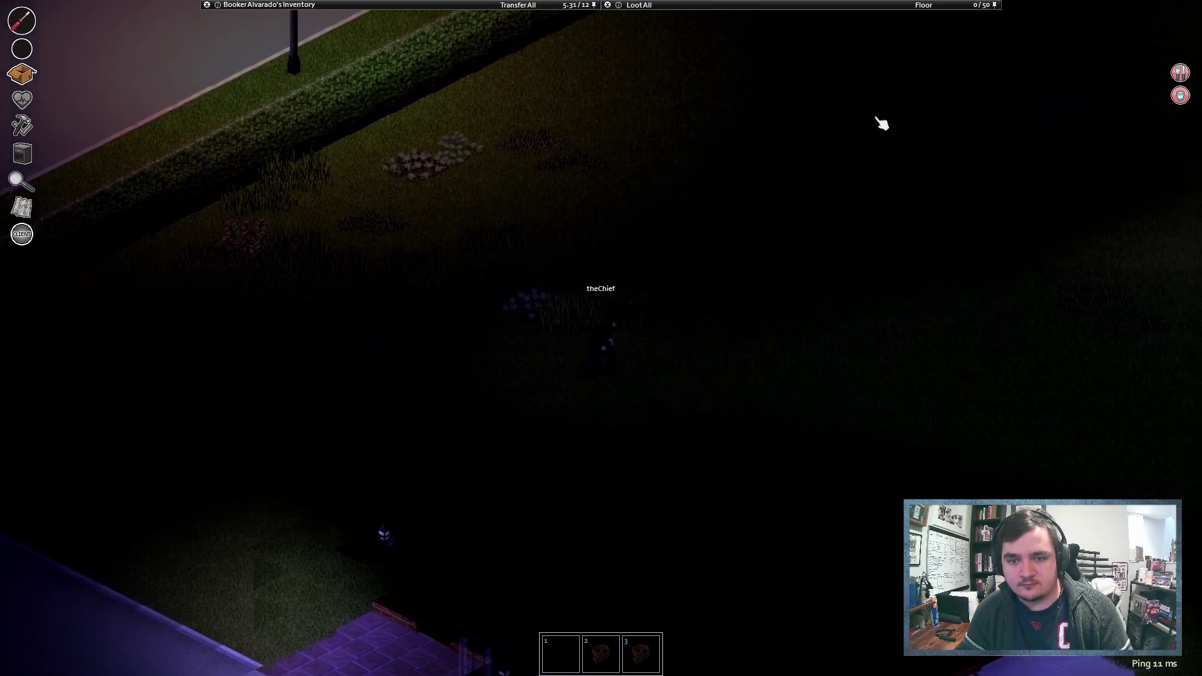
pyautogui.hotkey('w', 'd')
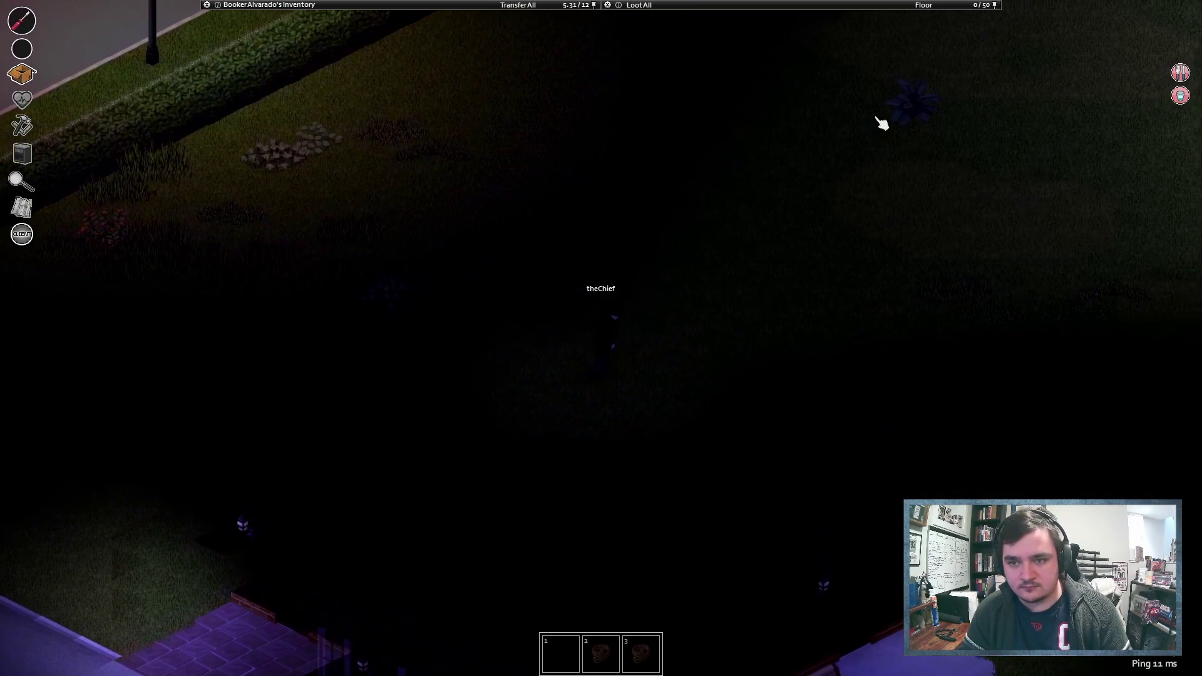
pyautogui.hotkey('w', 'd')
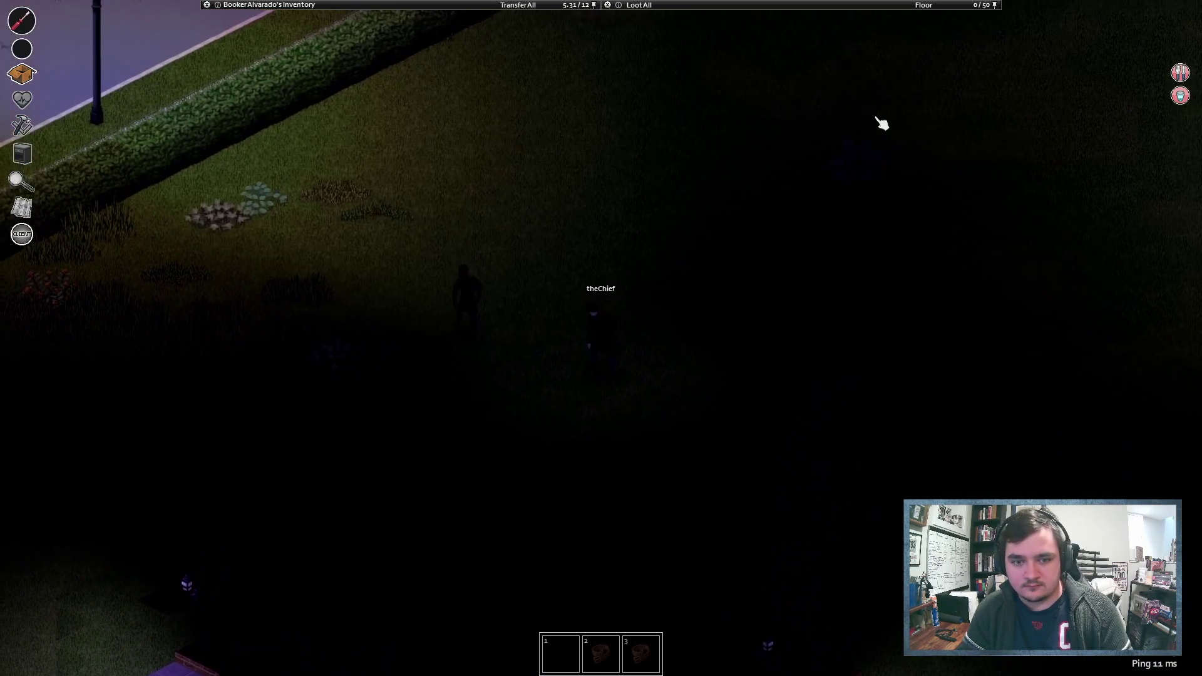
pyautogui.press('d')
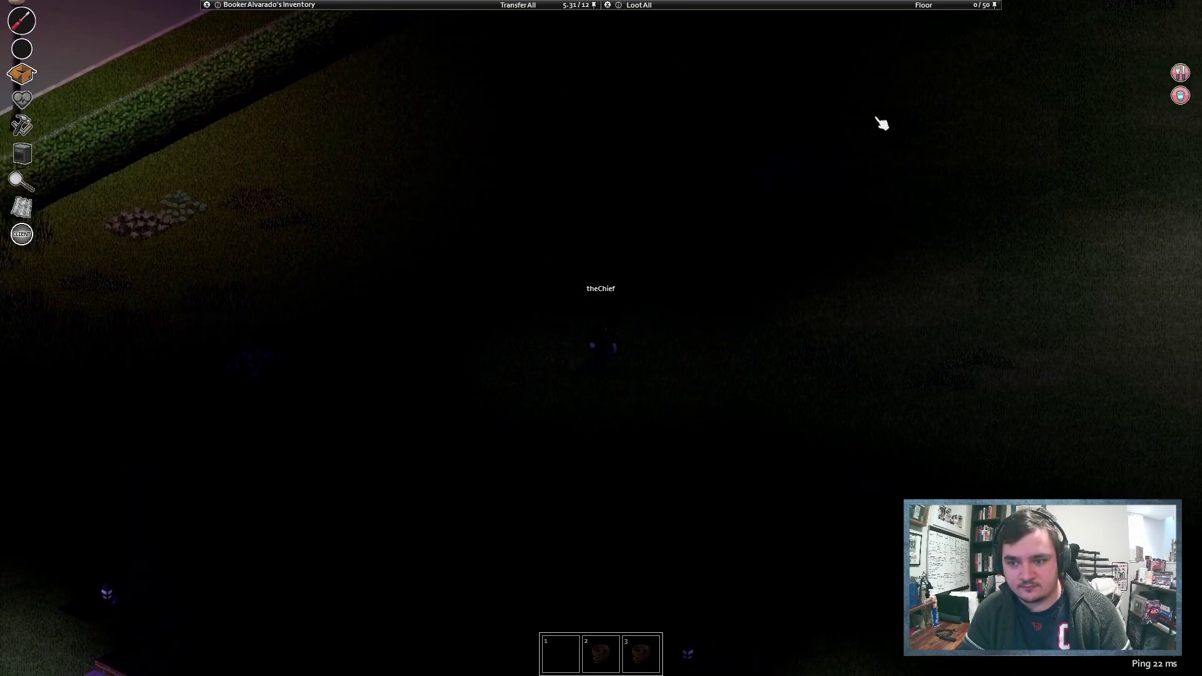
pyautogui.press('w')
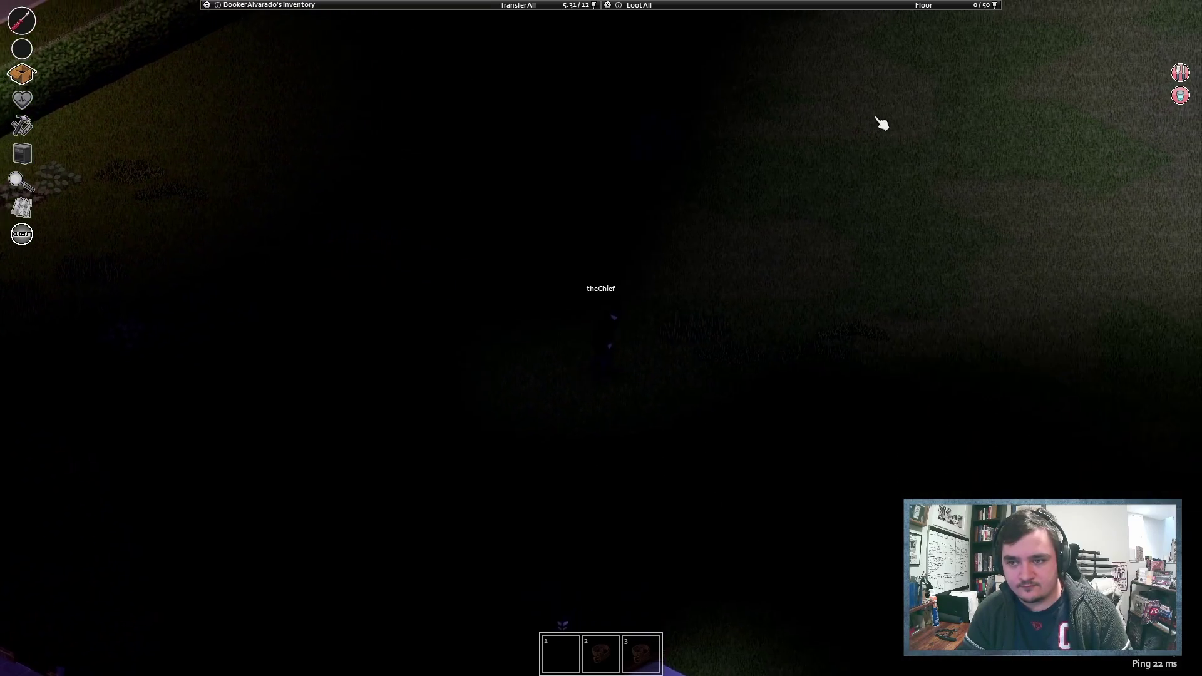
pyautogui.press('w')
pyautogui.press('d')
pyautogui.hotkey('w', 'd')
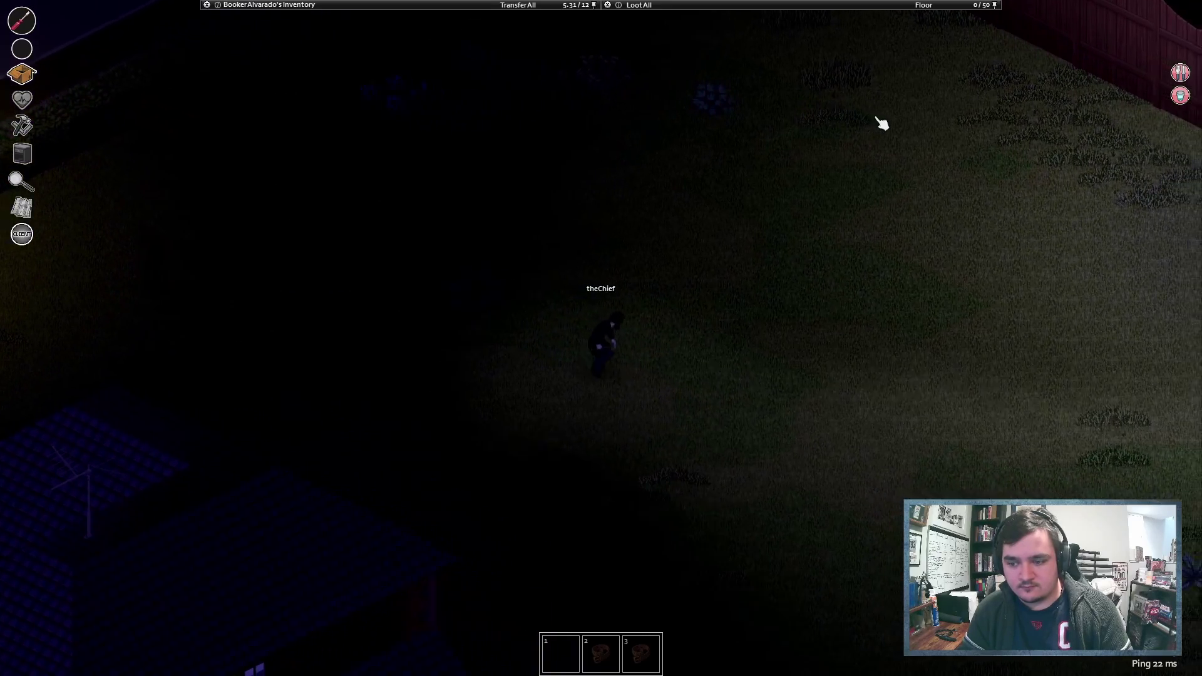
# - Turn back and walk to the hedge along the street
pyautogui.hotkey('w', 'a')
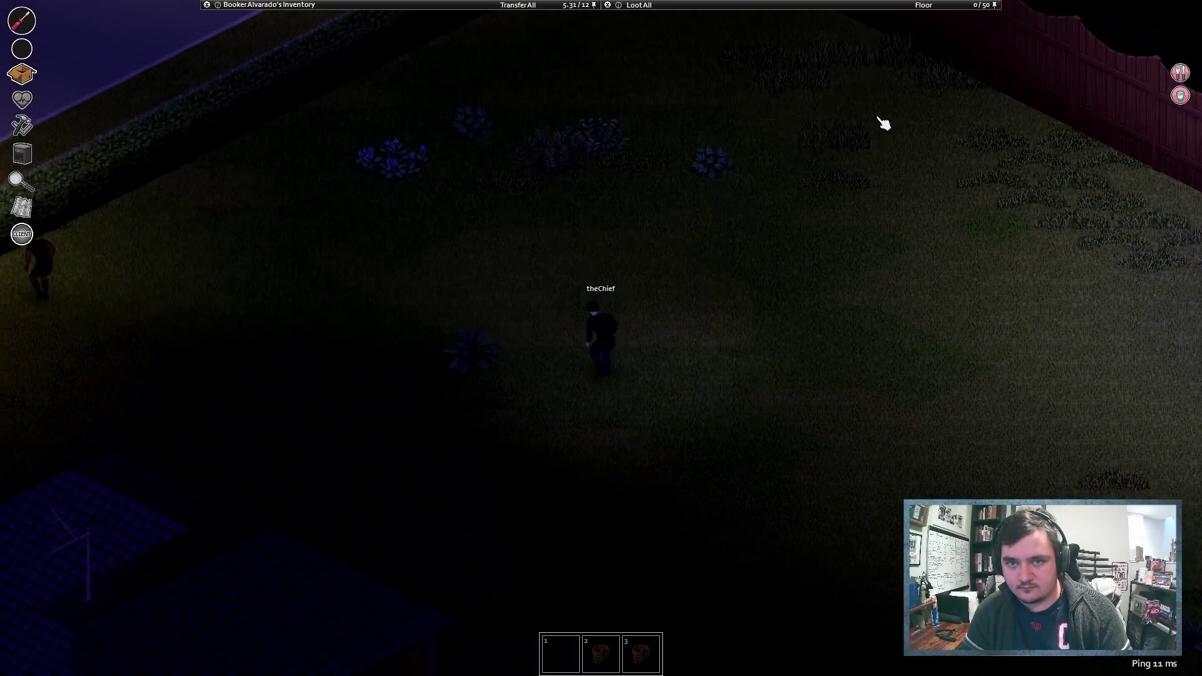
pyautogui.hotkey('w', 'a')
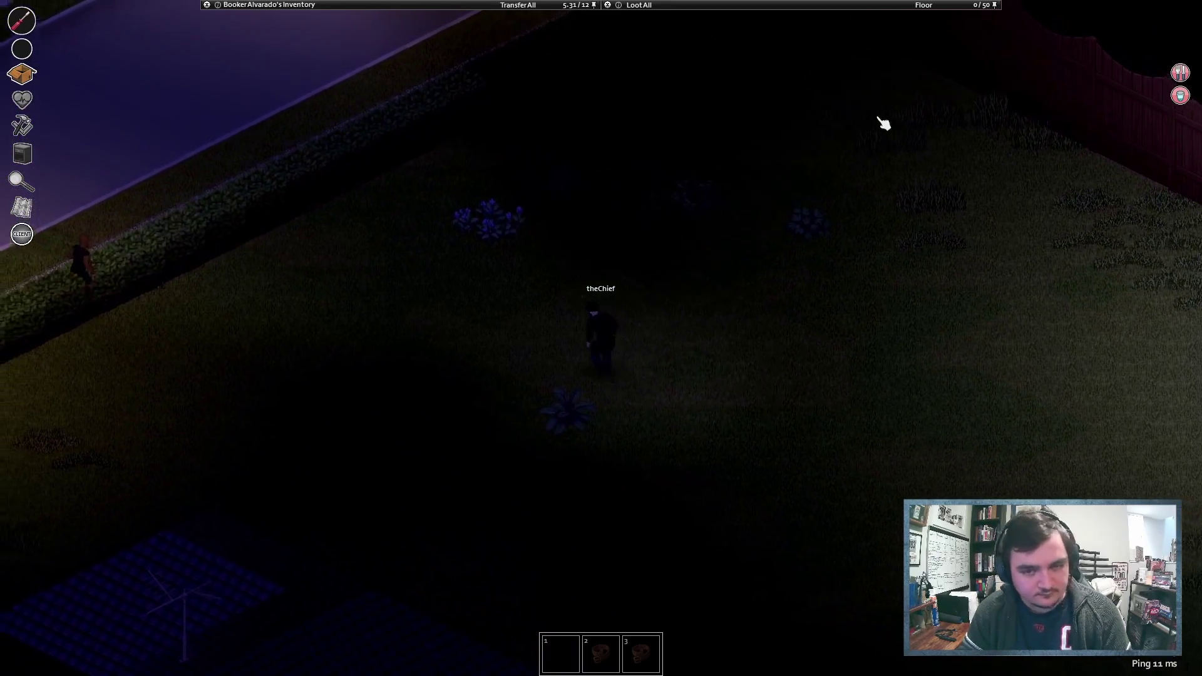
pyautogui.hotkey('w', 'a')
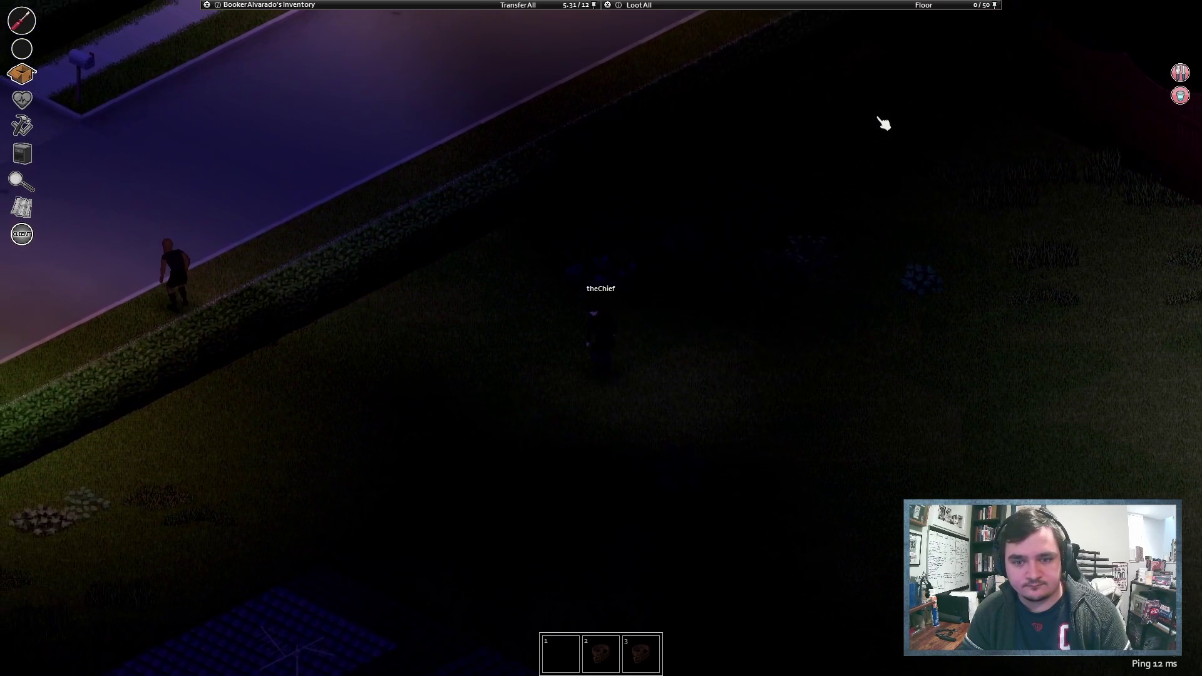
pyautogui.press('a')
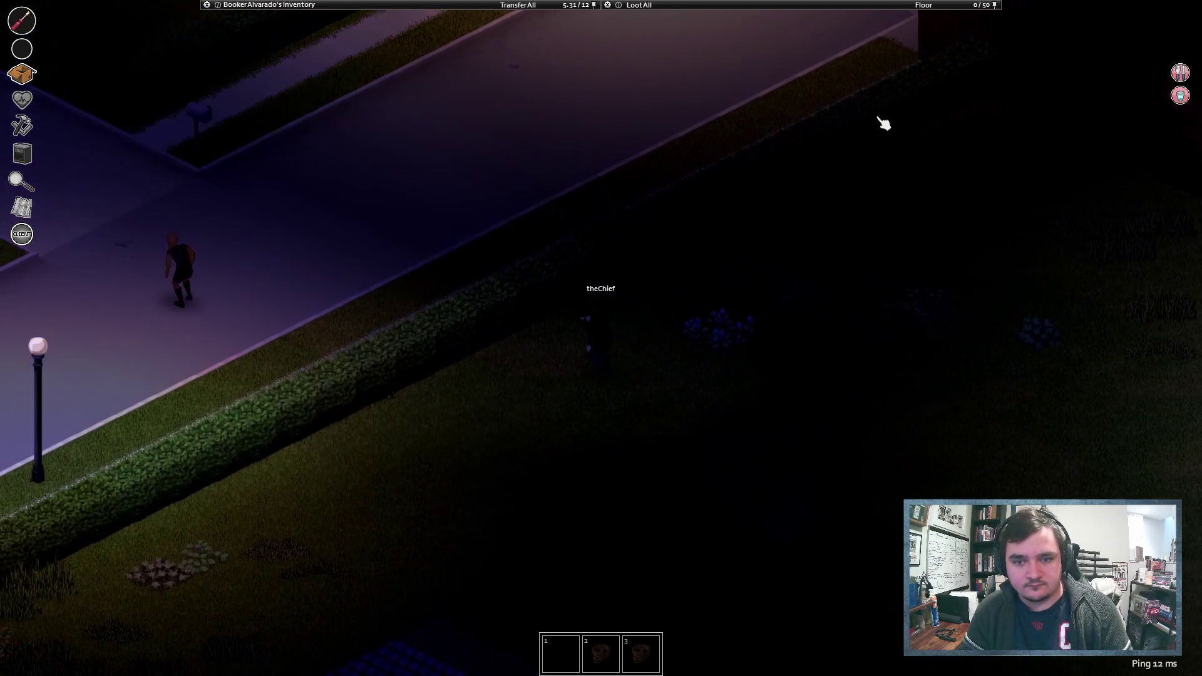
# - Walk left along the sidewalk, away from the following zombie, up to the police car driveway
pyautogui.press('a')
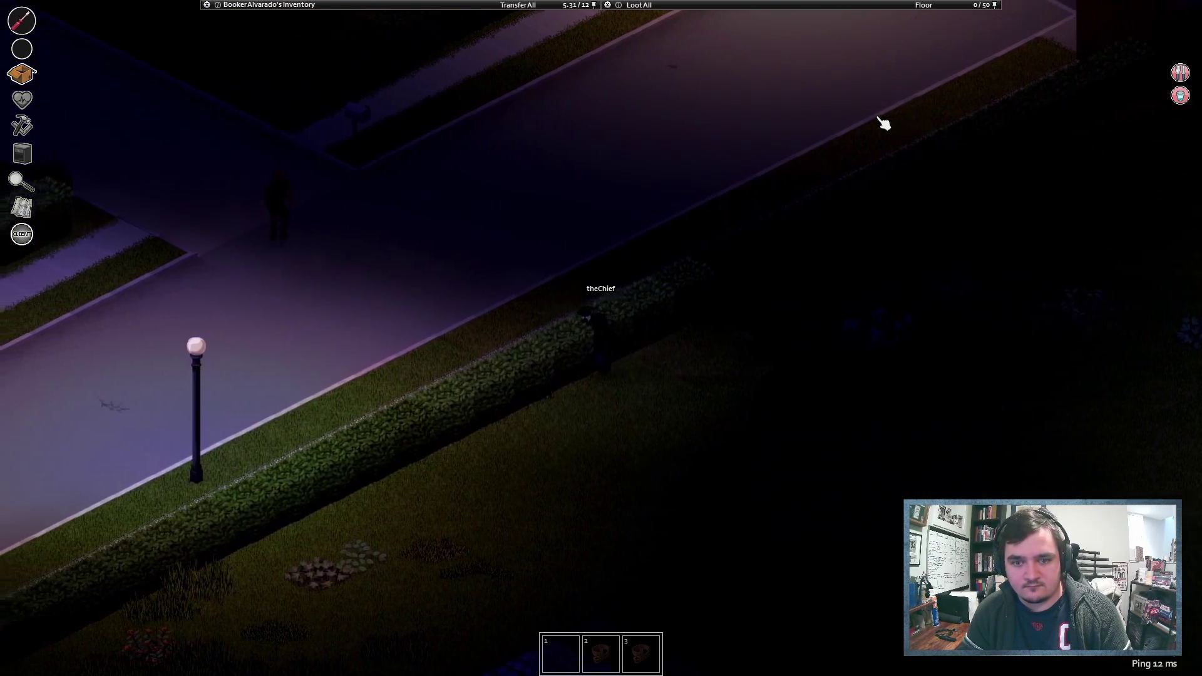
pyautogui.press('a')
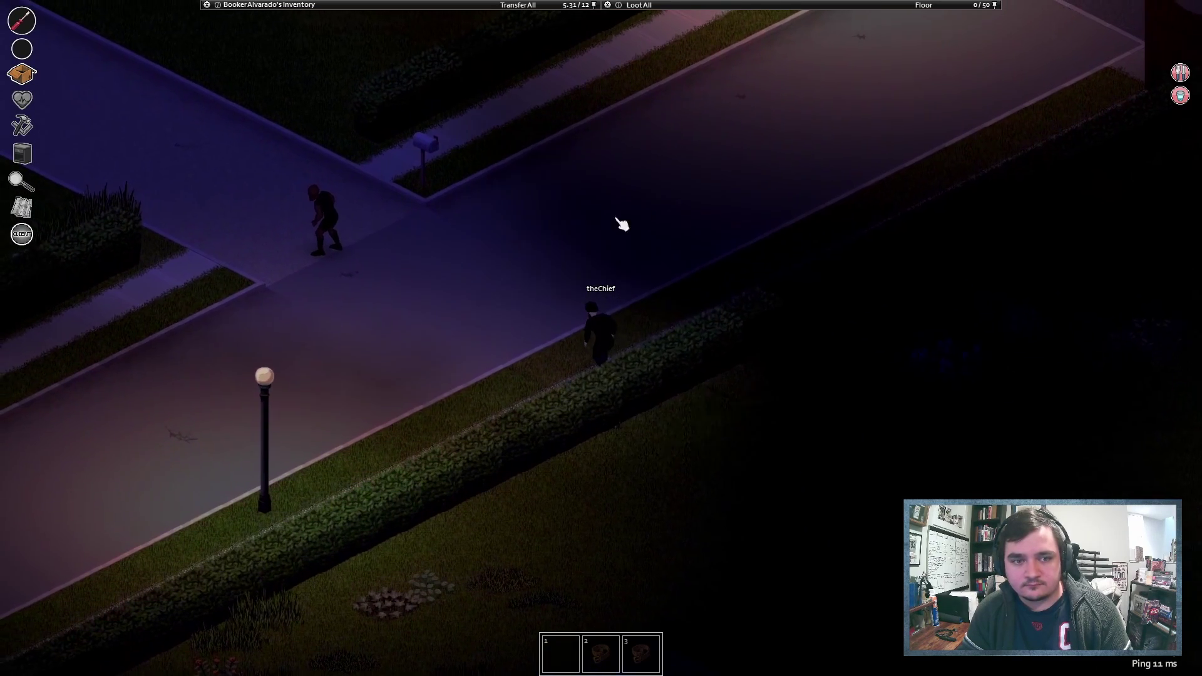
pyautogui.press('a')
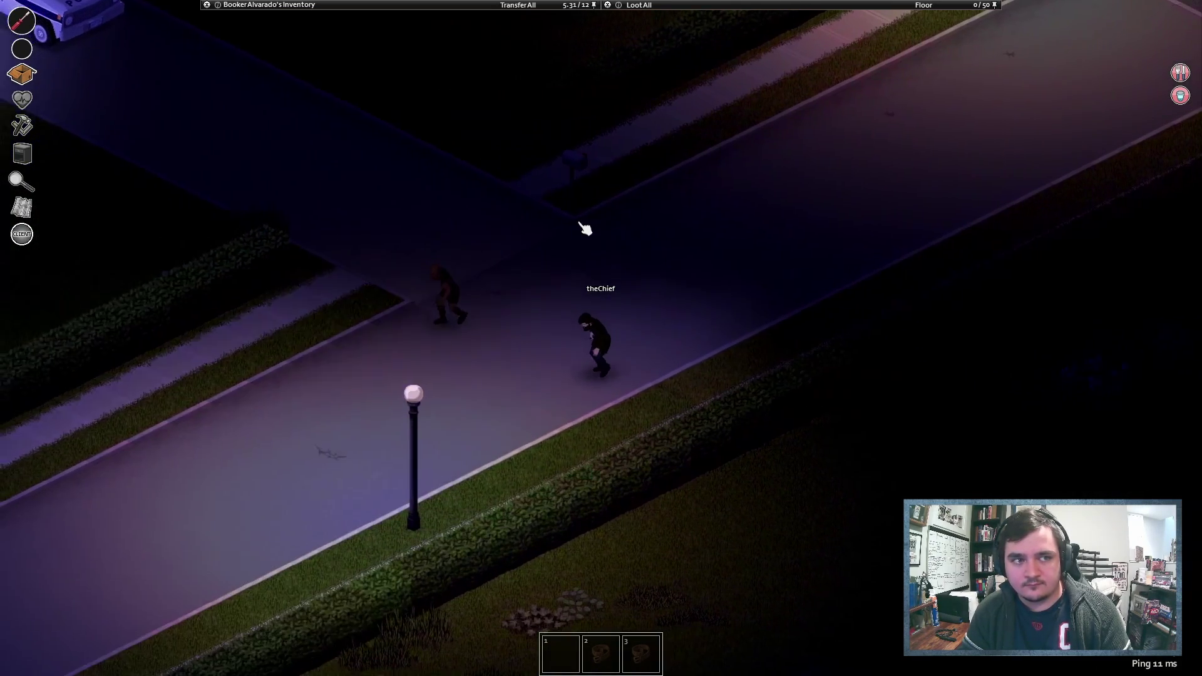
pyautogui.press('a')
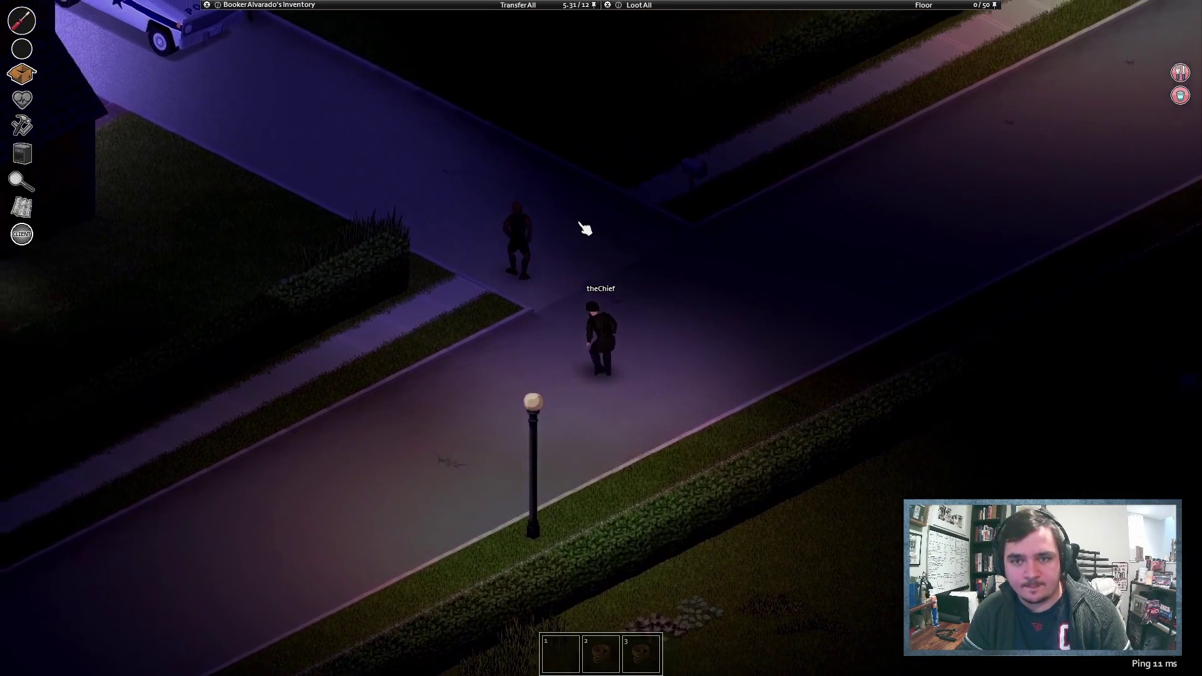
pyautogui.press('a')
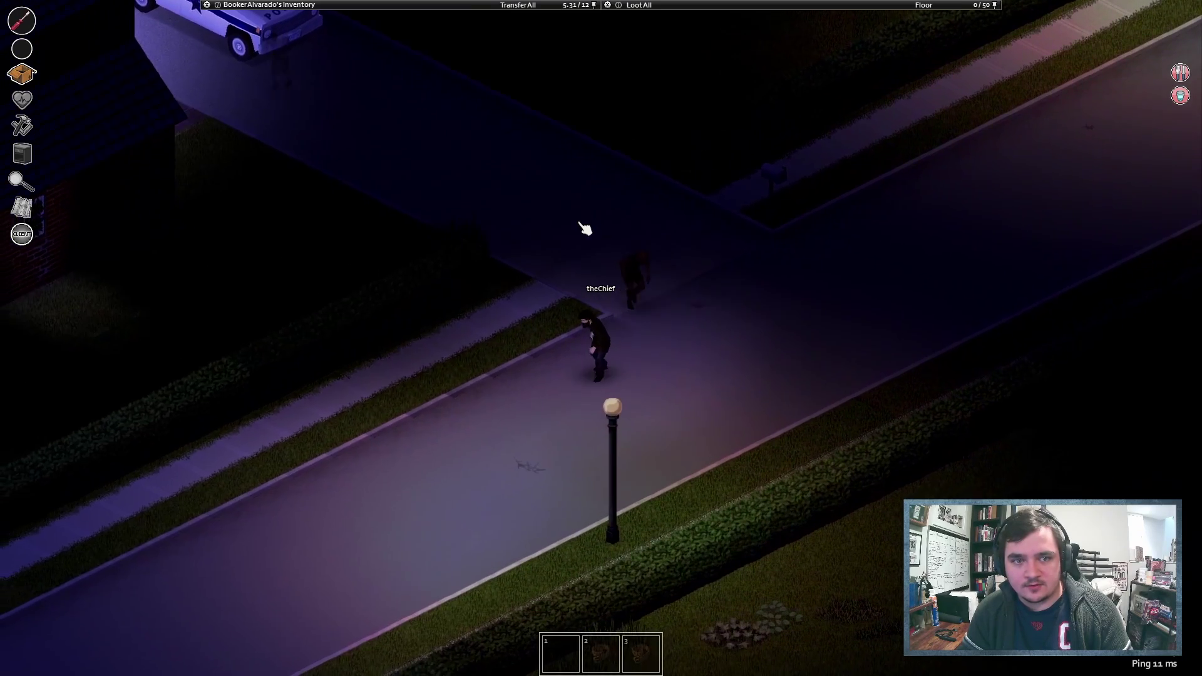
pyautogui.press('a')
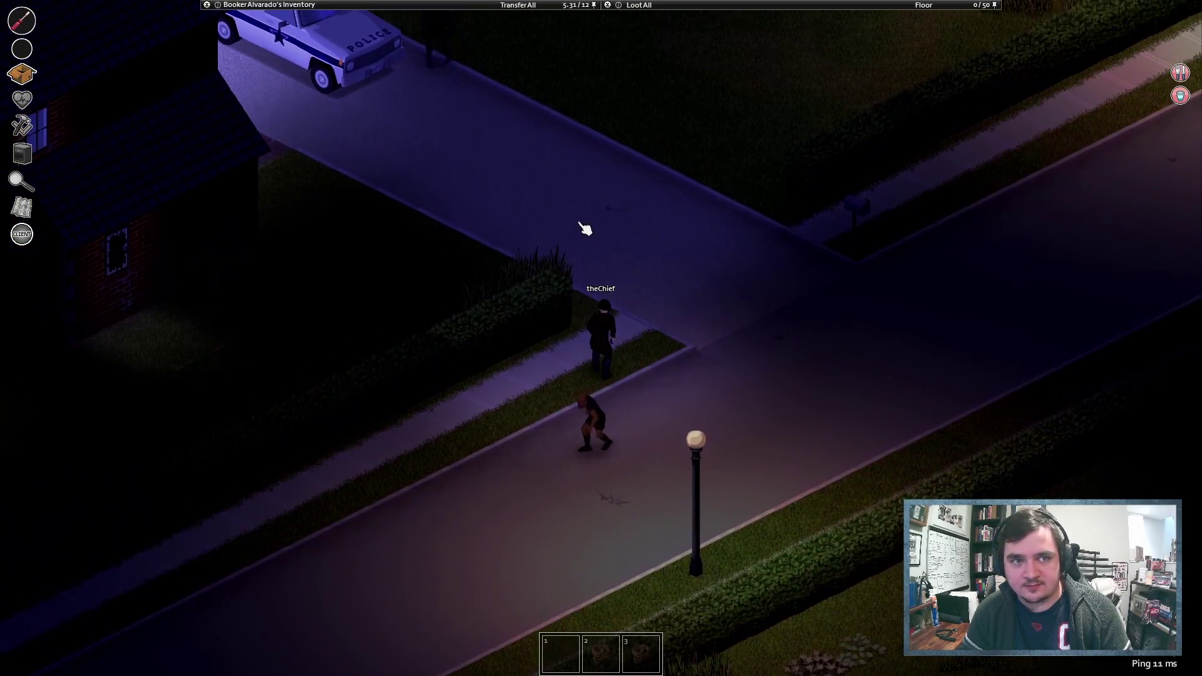
pyautogui.press('a')
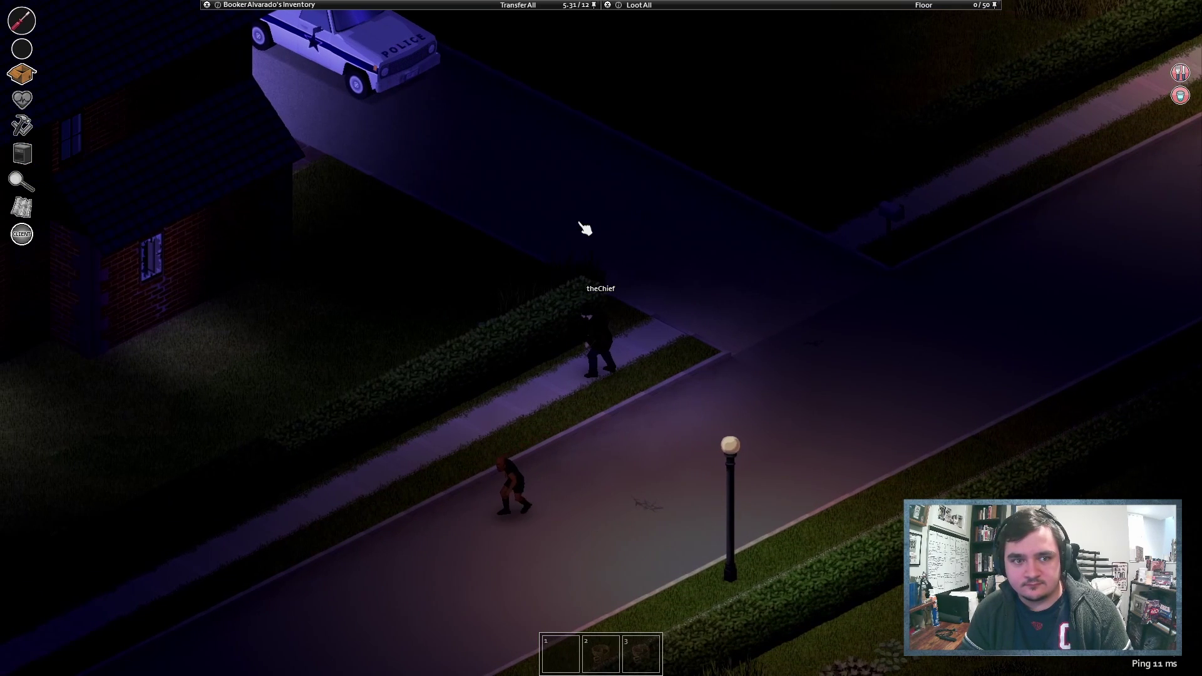
pyautogui.press('a')
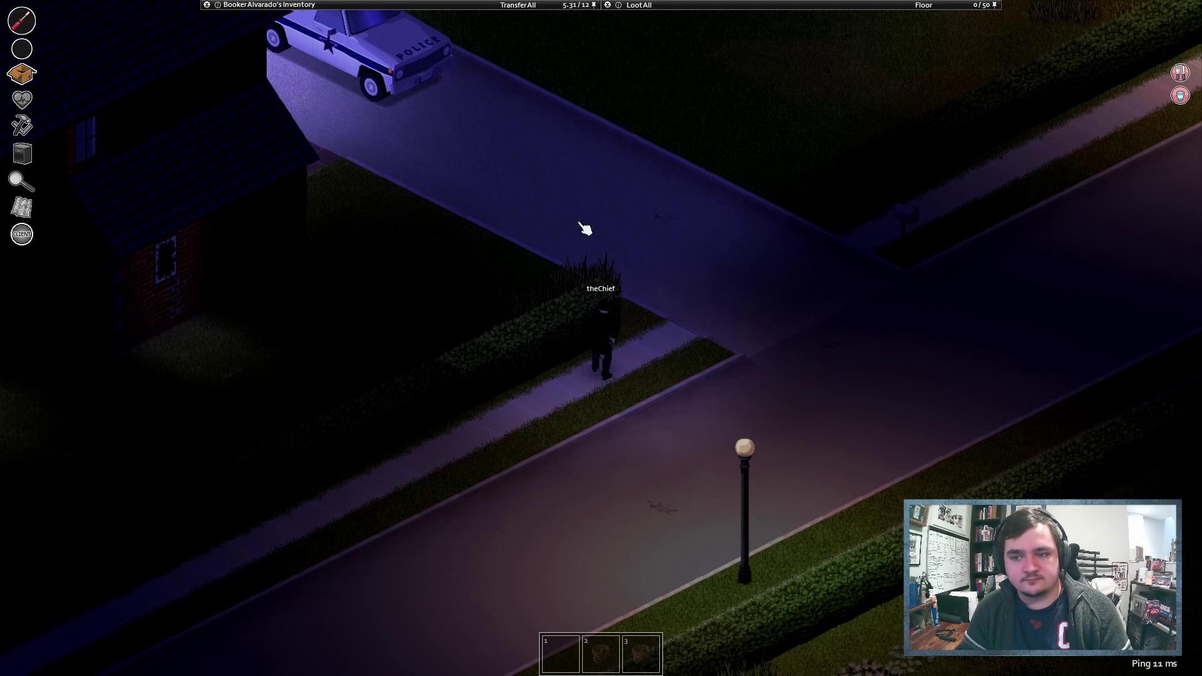
pyautogui.hotkey('w', 'd')
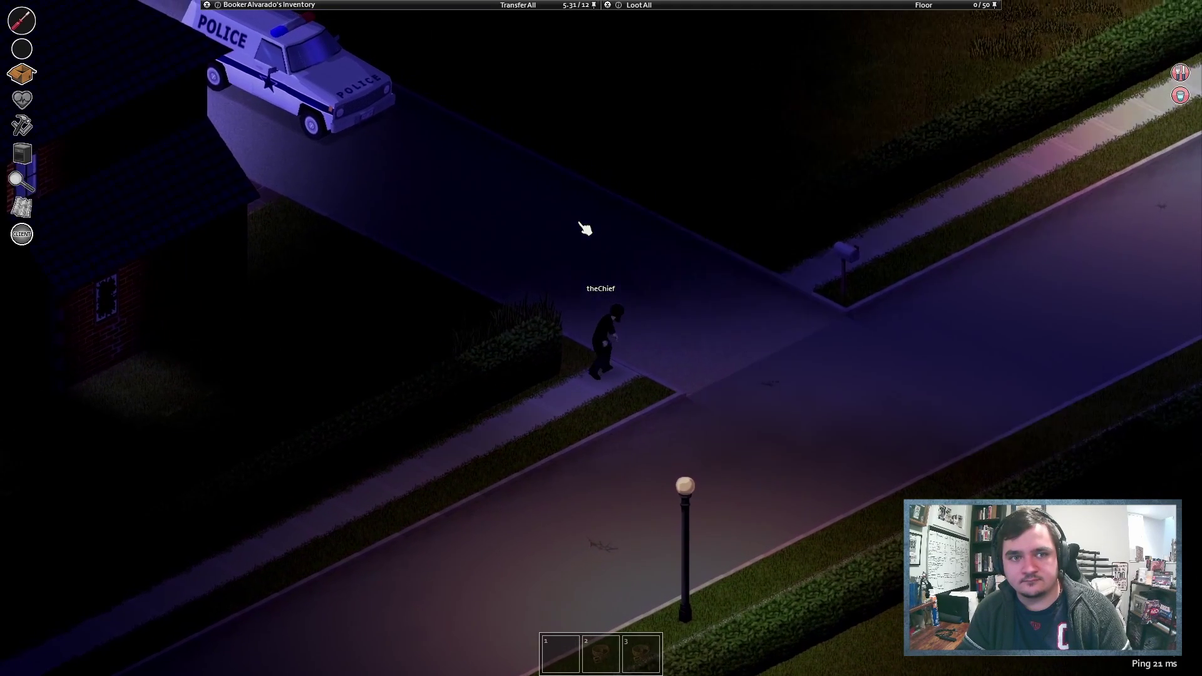
pyautogui.hotkey('w', 'd')
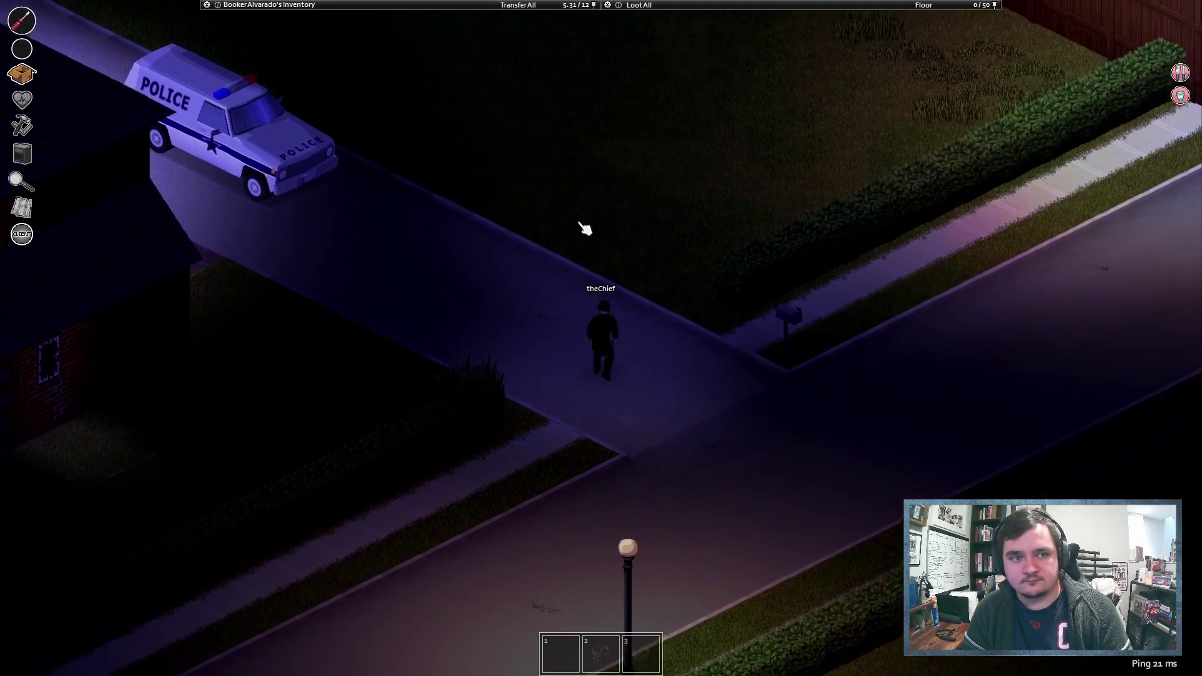
# - Cross the neighbouring lawn to check the corpse, then step back away from the bodies
pyautogui.press('w')
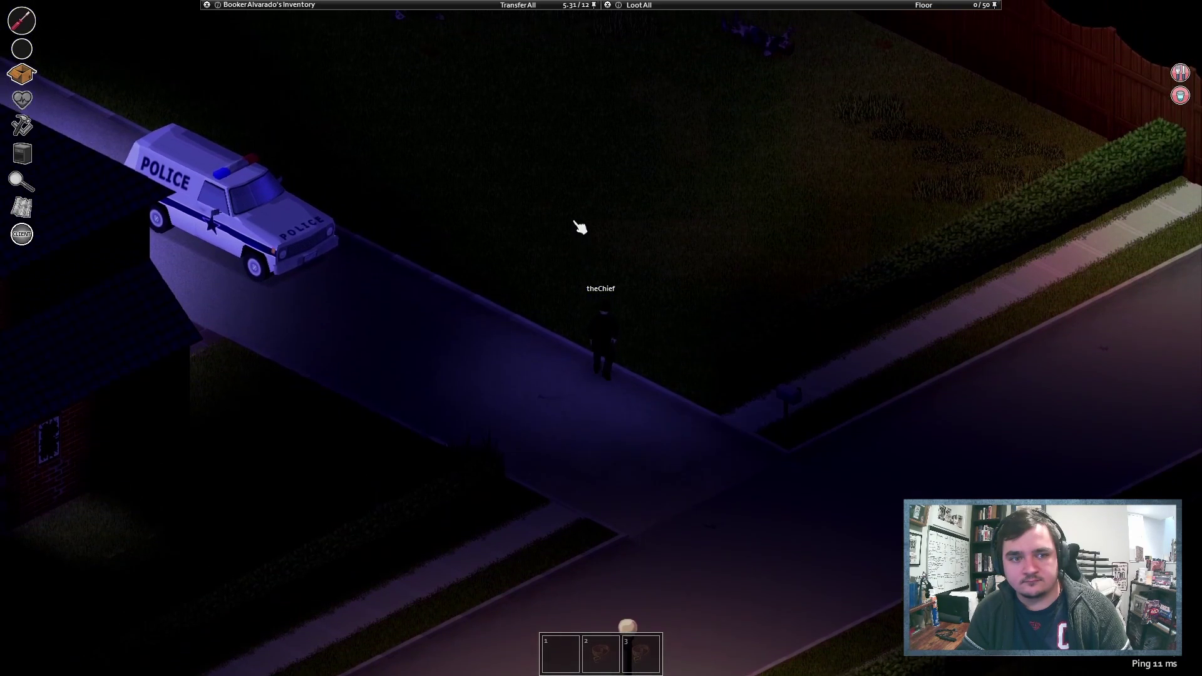
pyautogui.press('w')
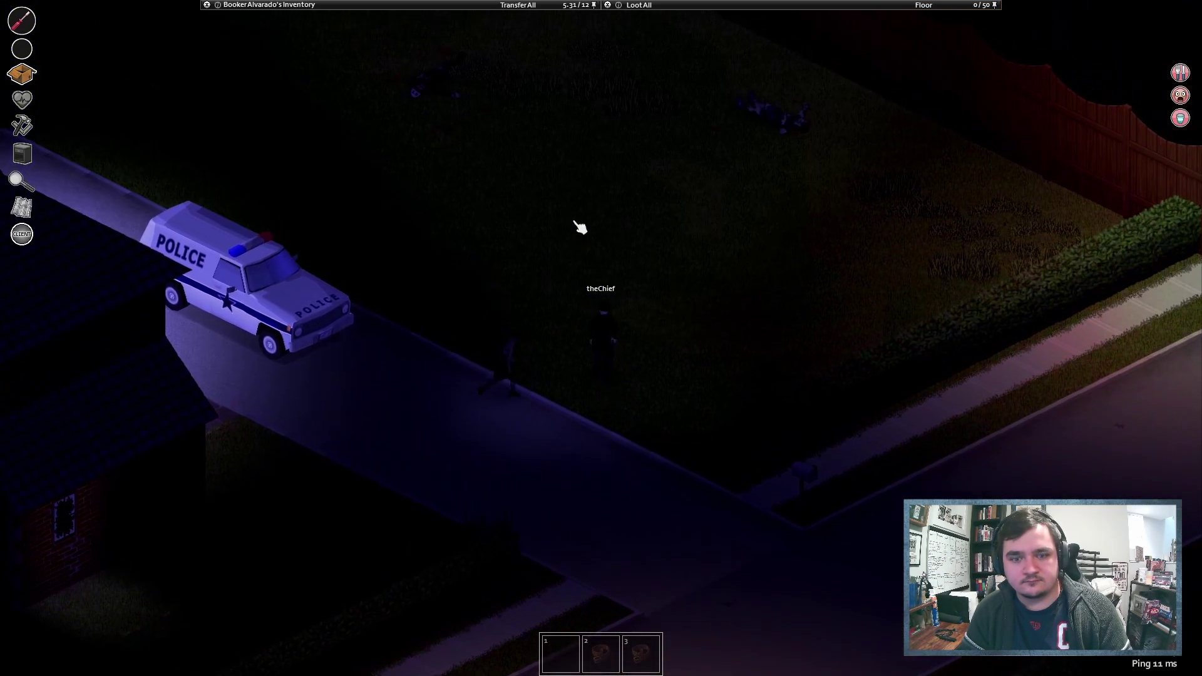
pyautogui.hotkey('w', 'd')
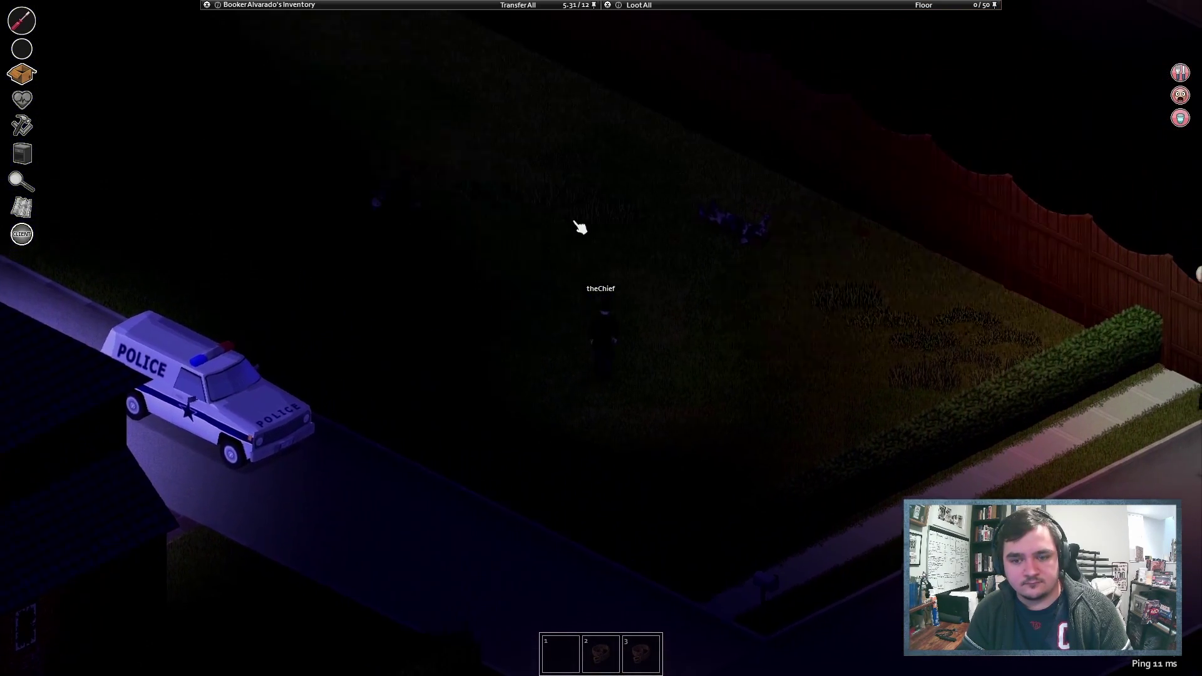
pyautogui.hotkey('w', 'd')
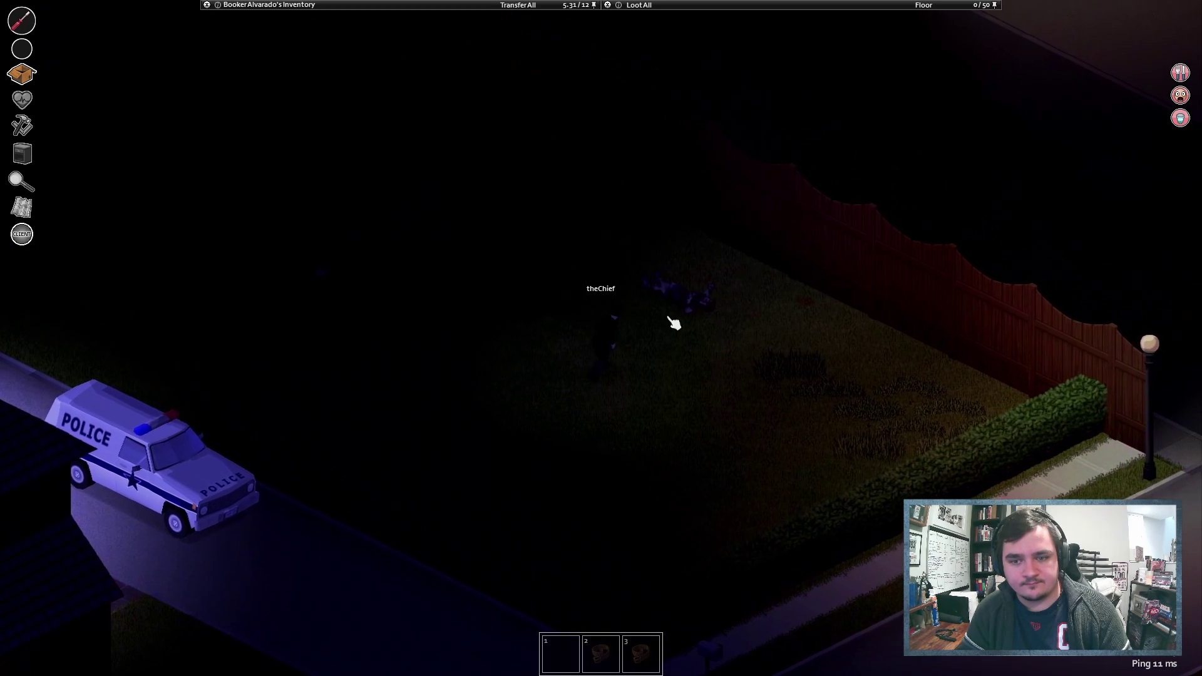
pyautogui.hotkey('w', 'd')
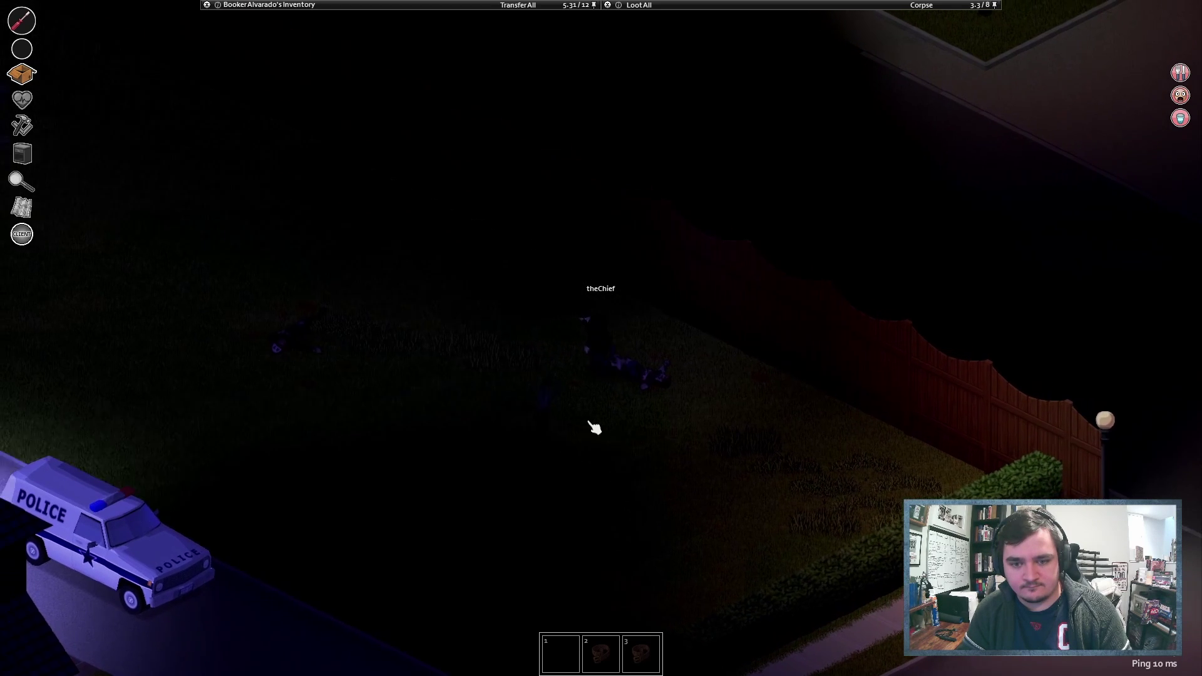
pyautogui.press('s')
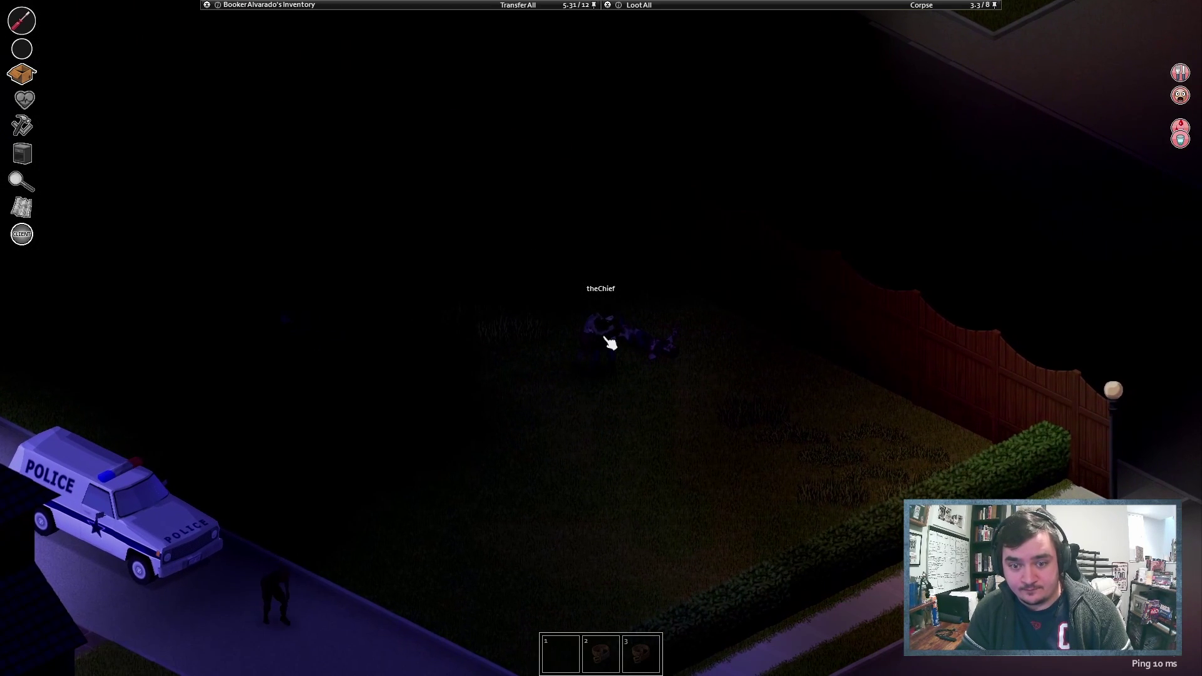
pyautogui.press('a')
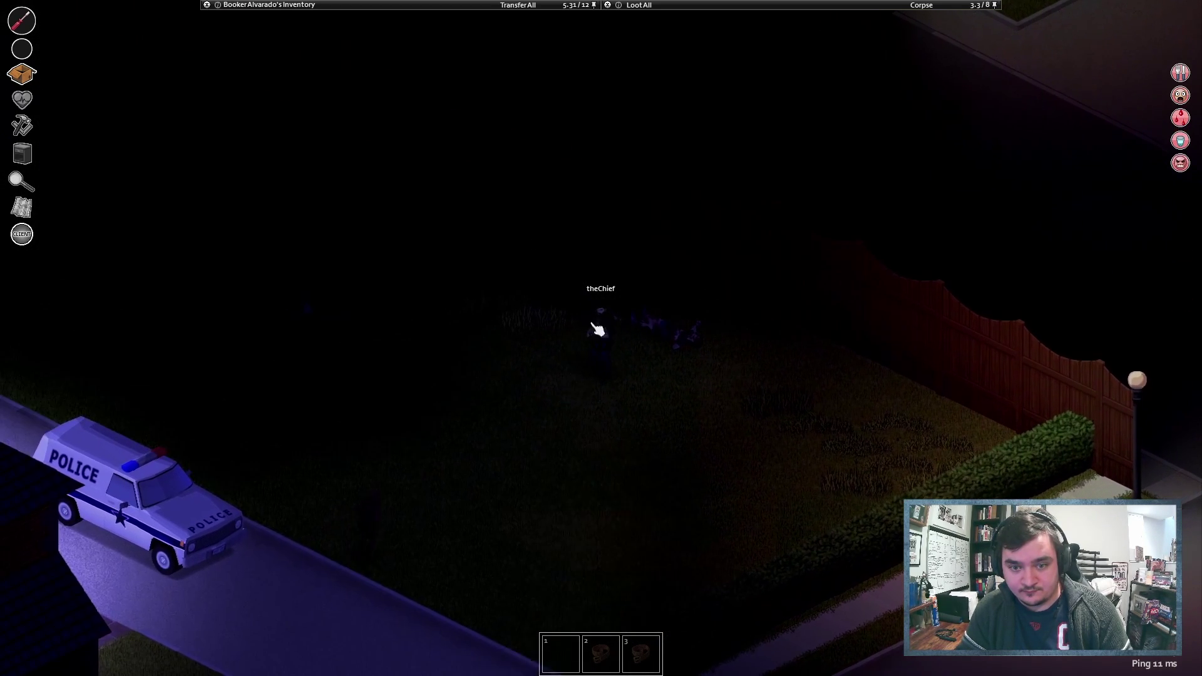
pyautogui.hotkey('s', 'd')
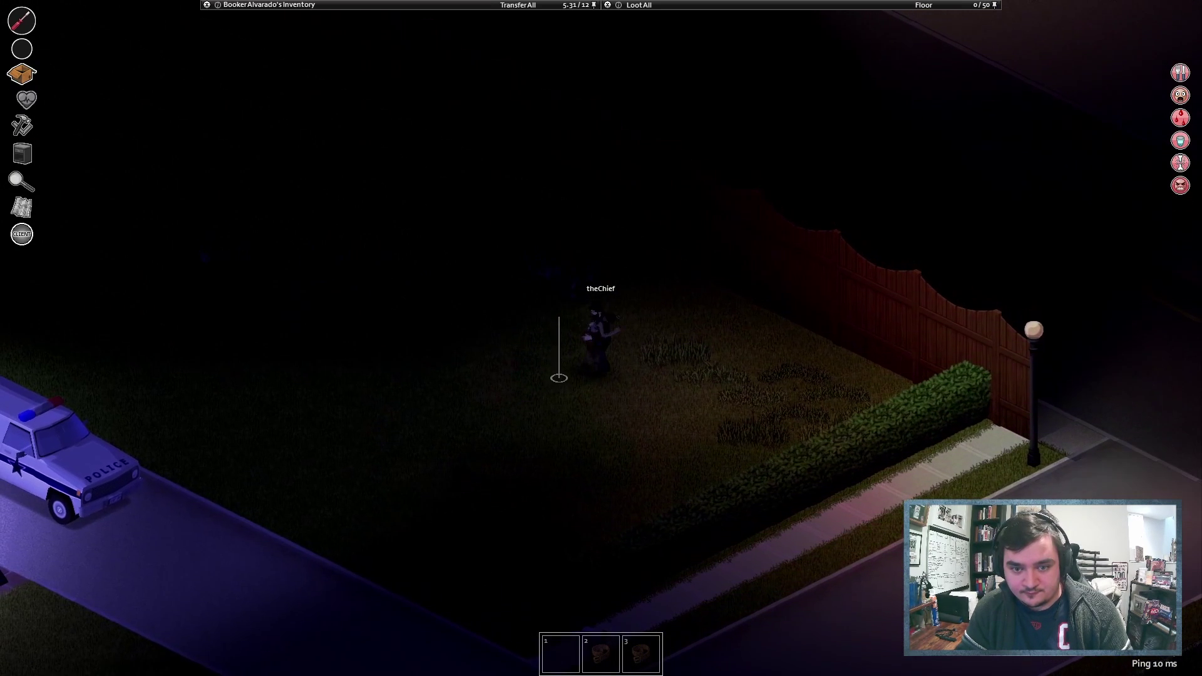
# - Ready the weapon, advance and strike an approaching zombie, then back away
pyautogui.rightClick(566, 324)
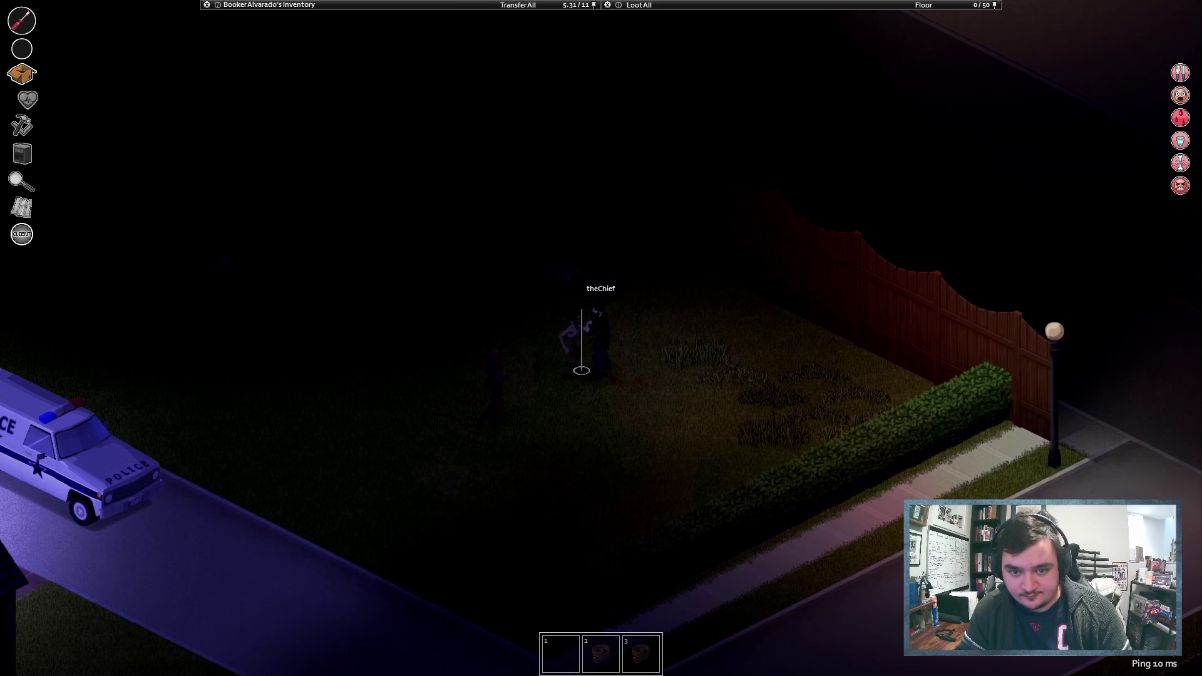
pyautogui.press('d')
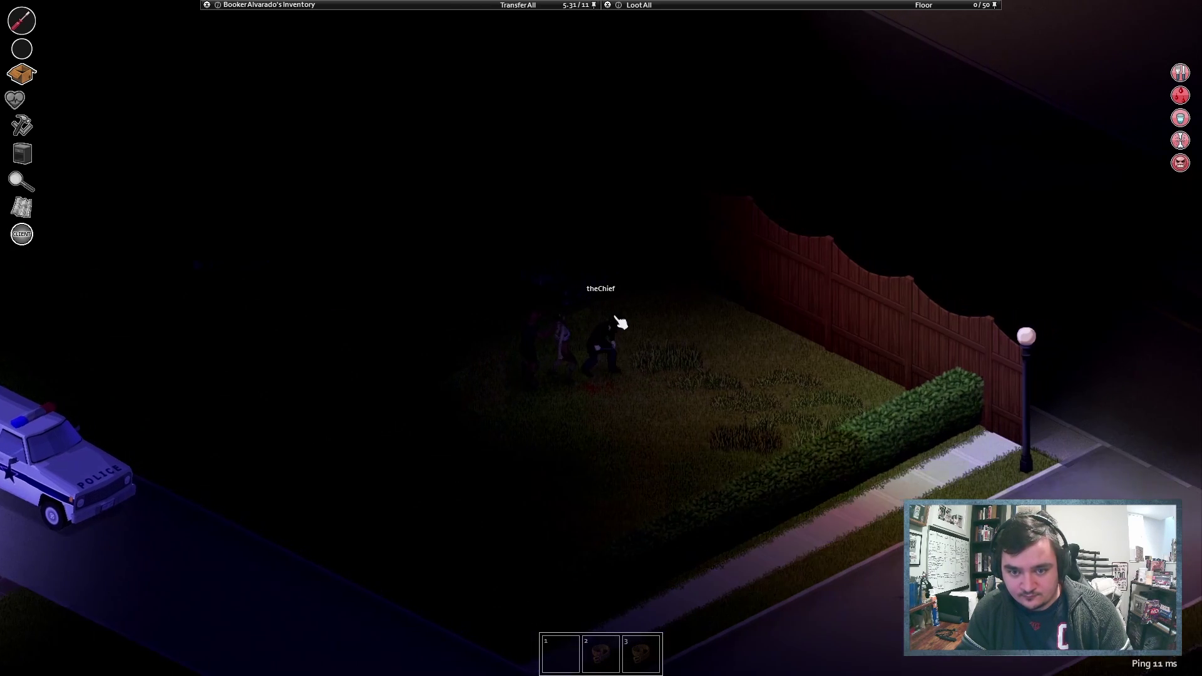
pyautogui.rightClick(585, 324)
pyautogui.click(601, 314)
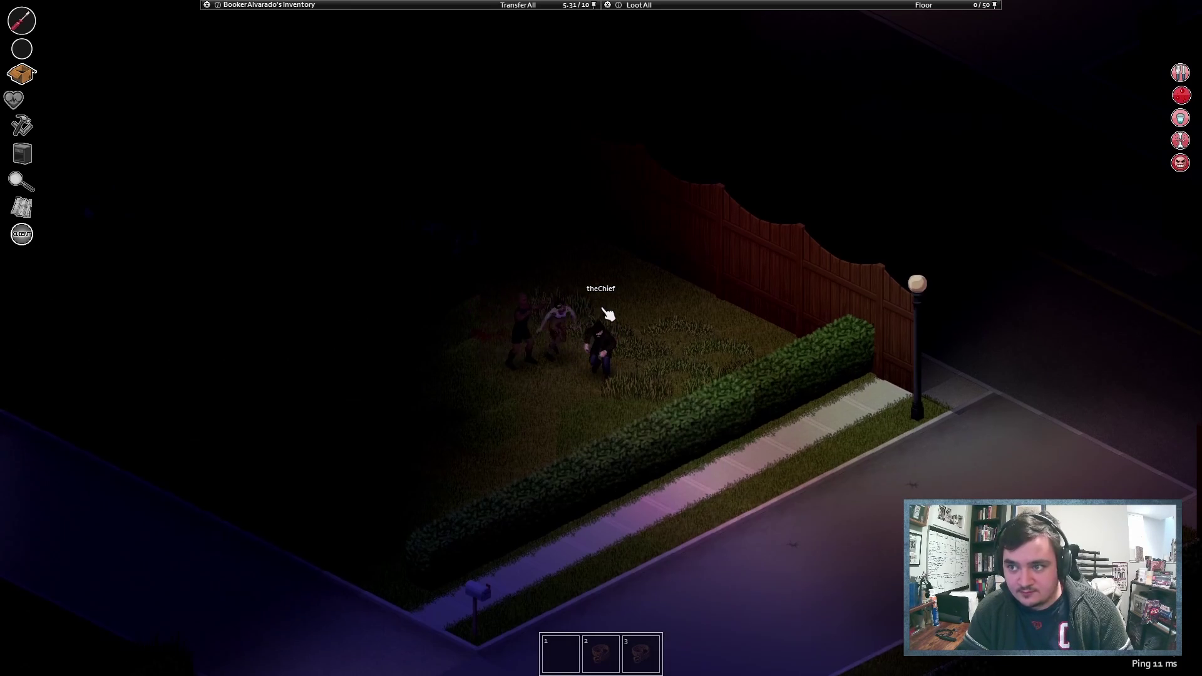
pyautogui.press('a')
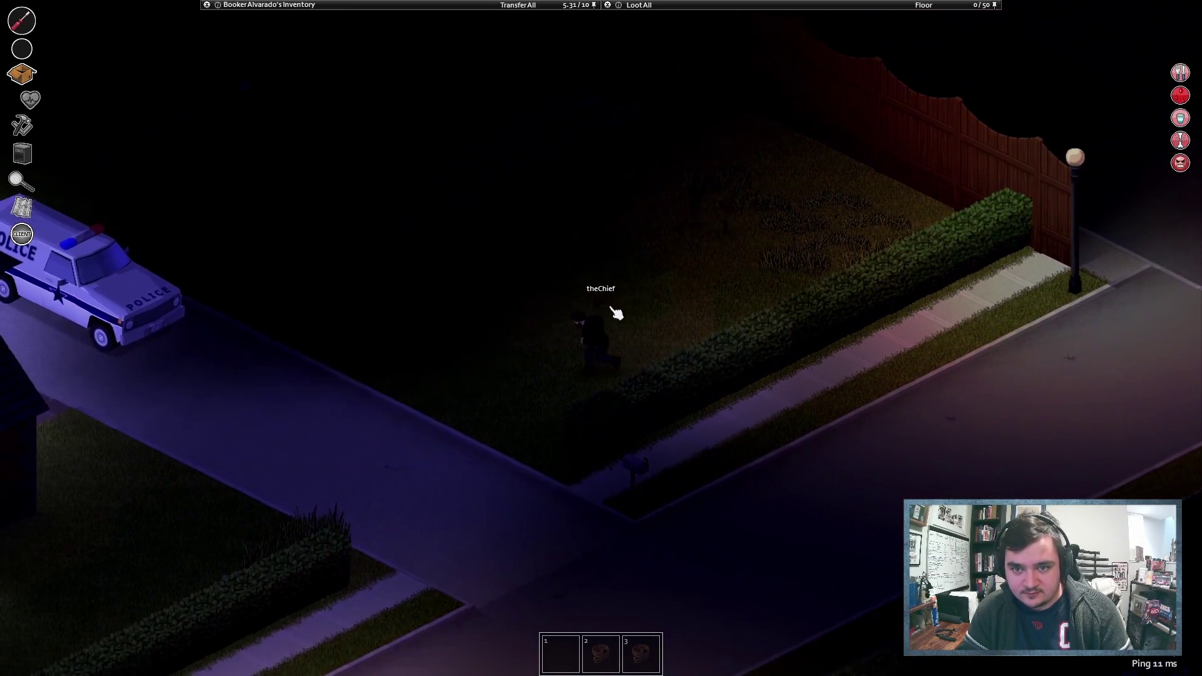
# - Aim again while moving toward the teammate, then target the zombie to the lower left
pyautogui.rightClick(693, 281)
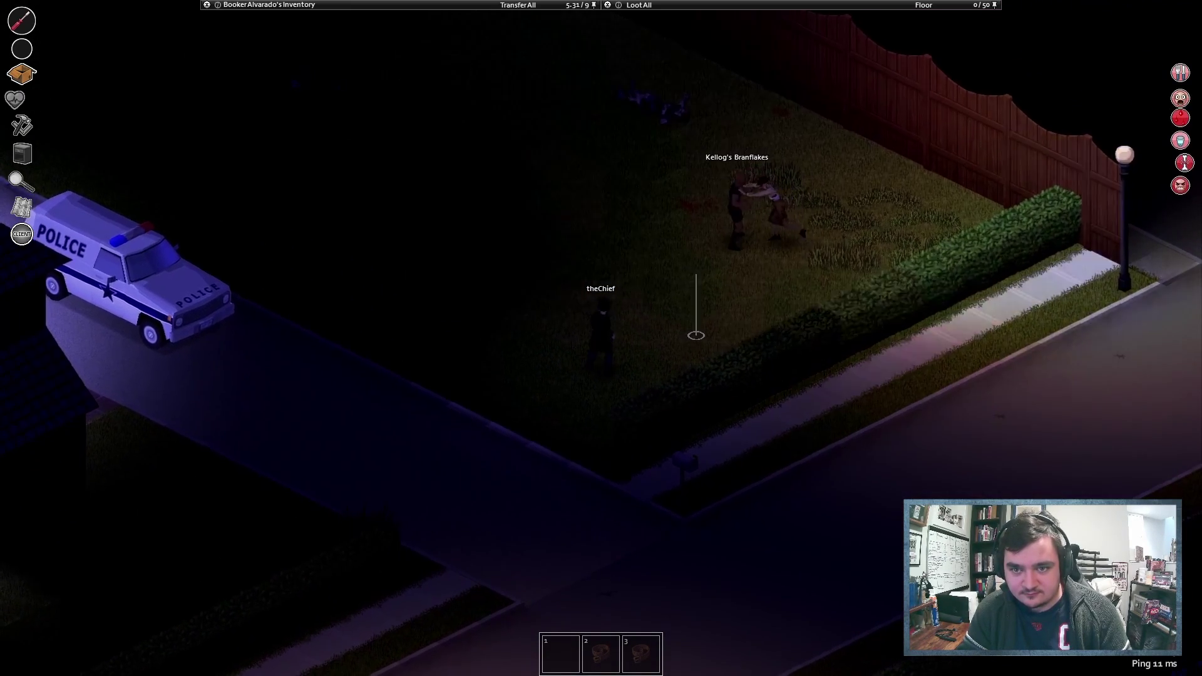
pyautogui.press('w')
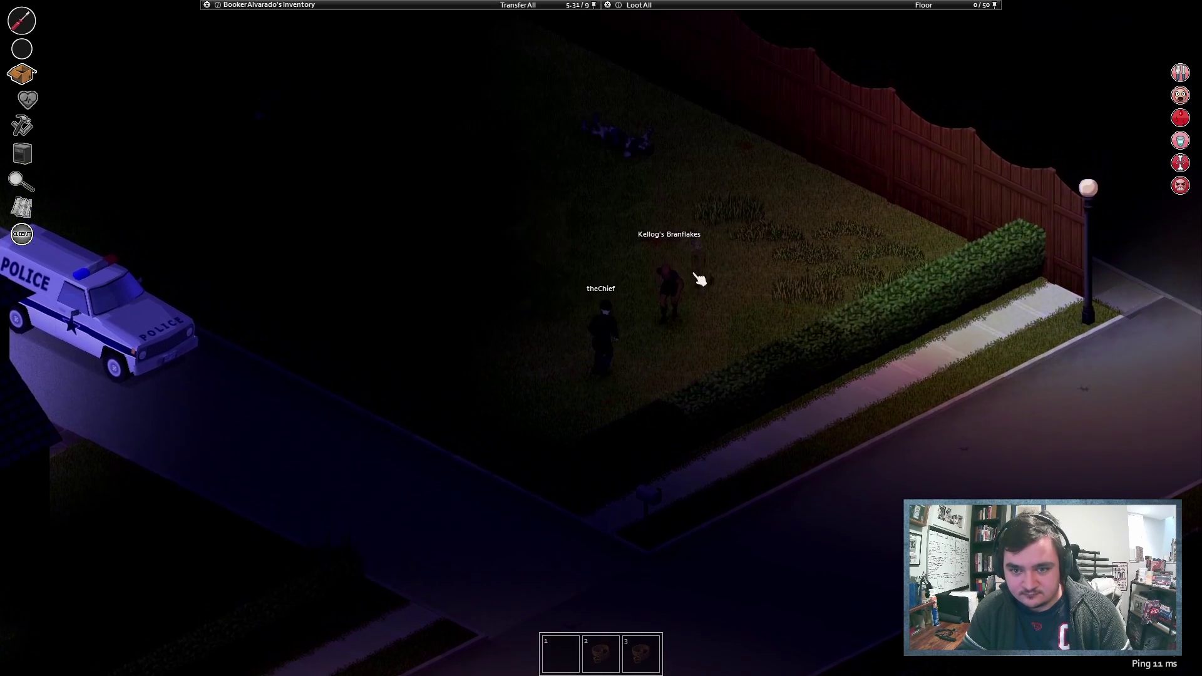
pyautogui.press('w')
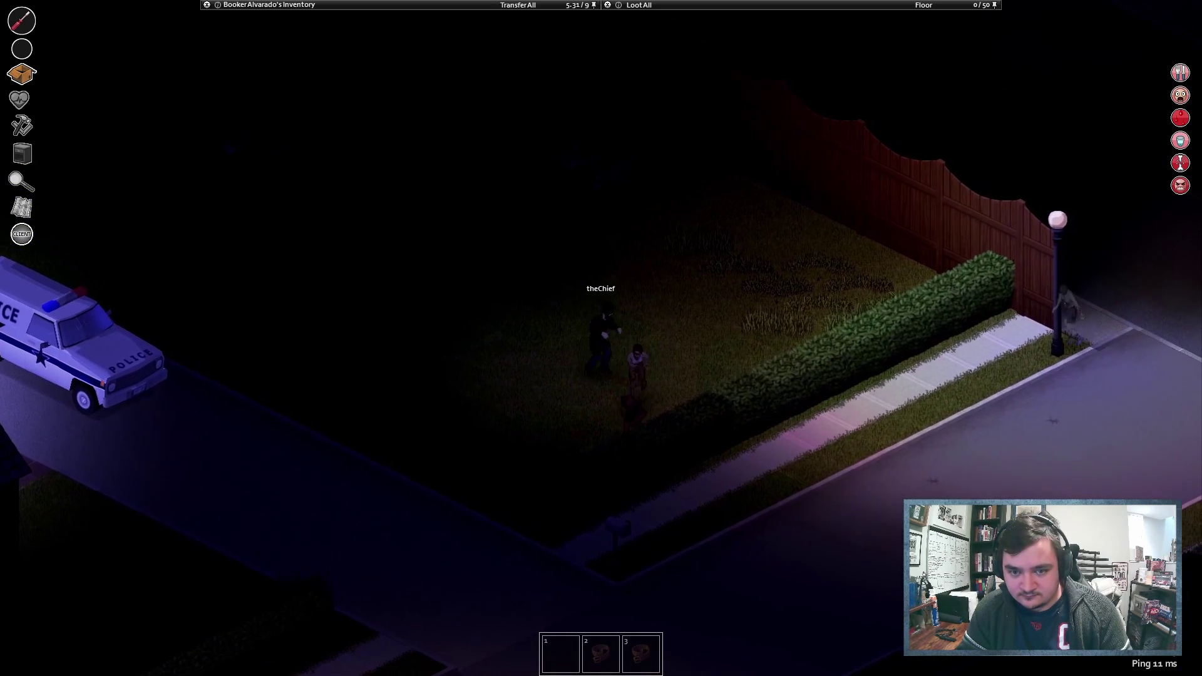
pyautogui.rightClick(577, 380)
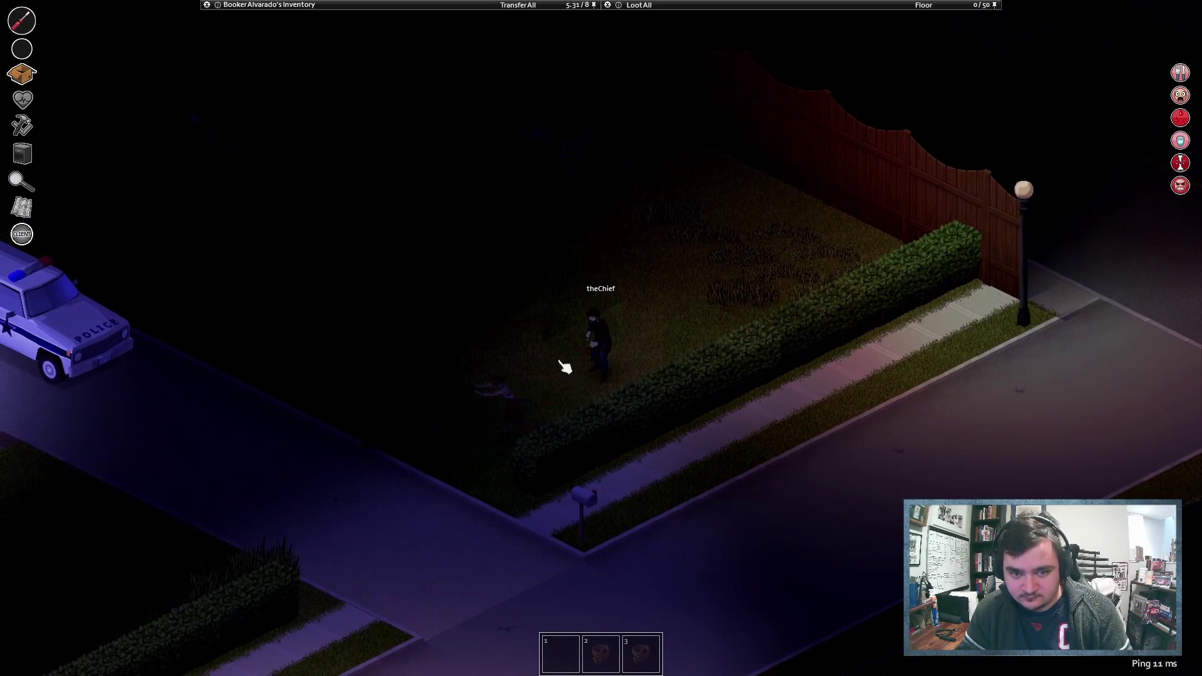
# - Walk Booker back toward the police car to close in on the driveway zombie
pyautogui.press('s')
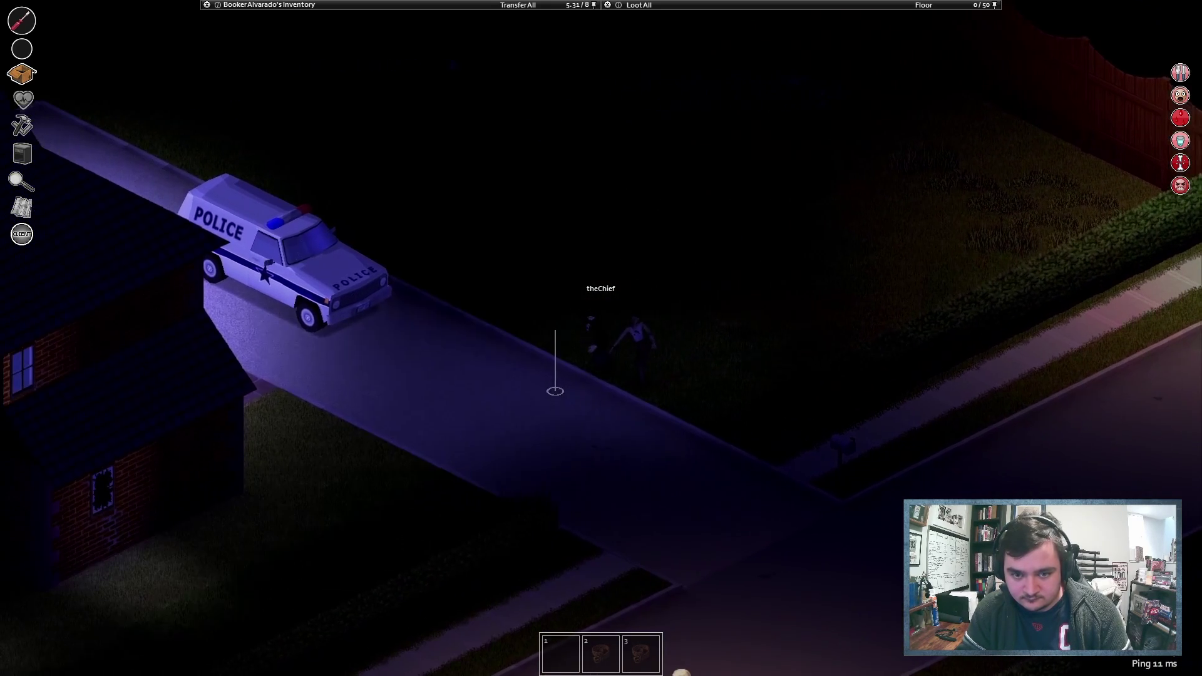
pyautogui.press('d')
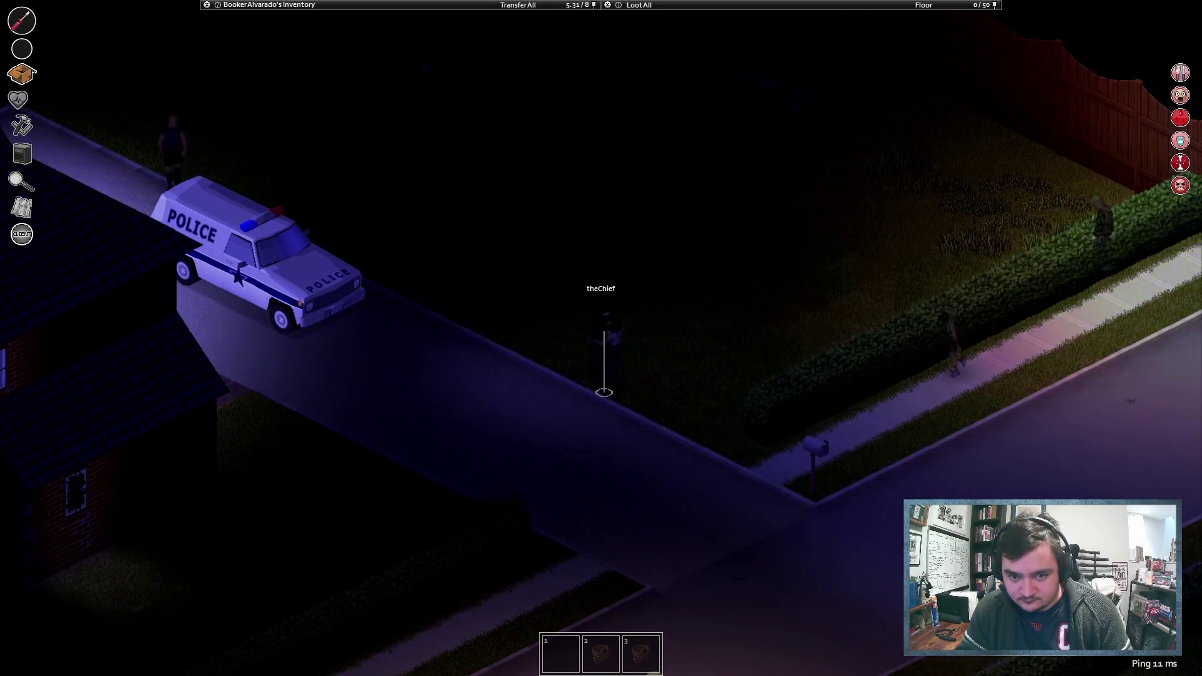
pyautogui.press('s')
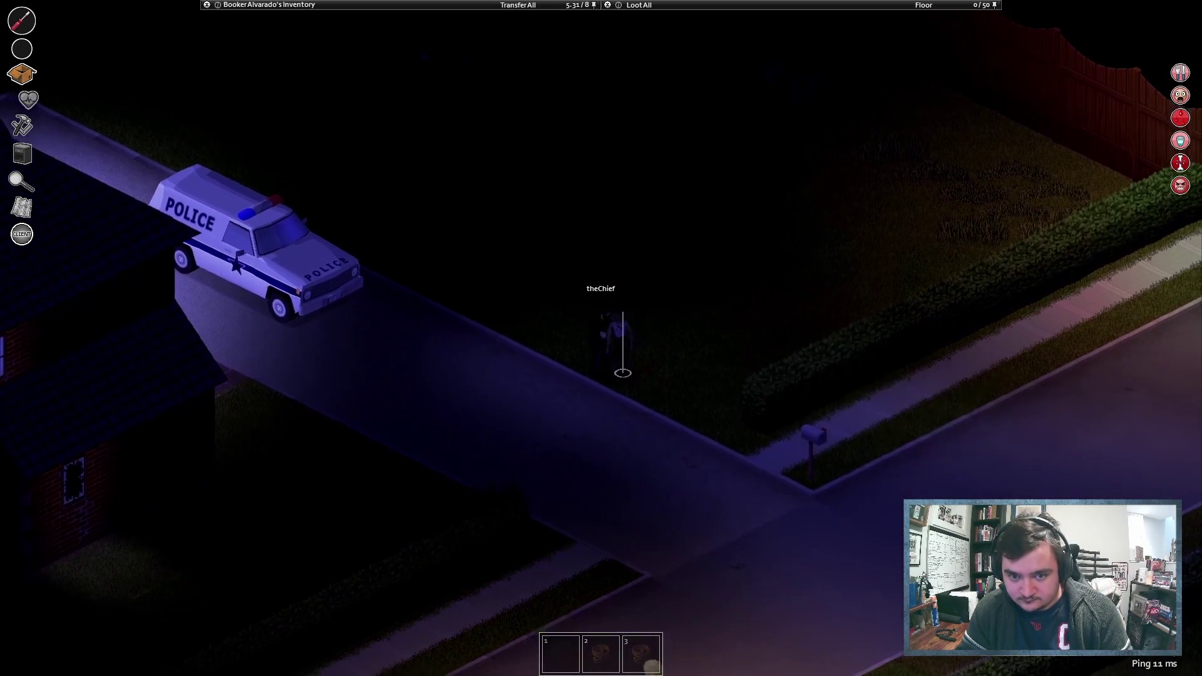
pyautogui.press('a')
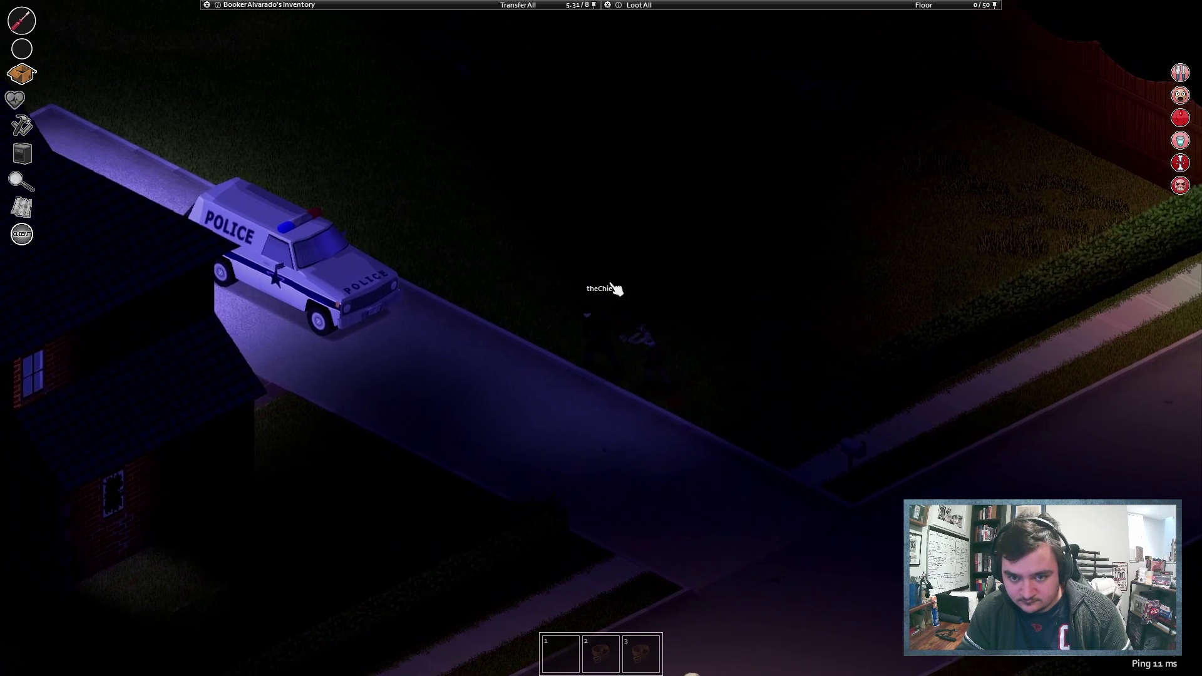